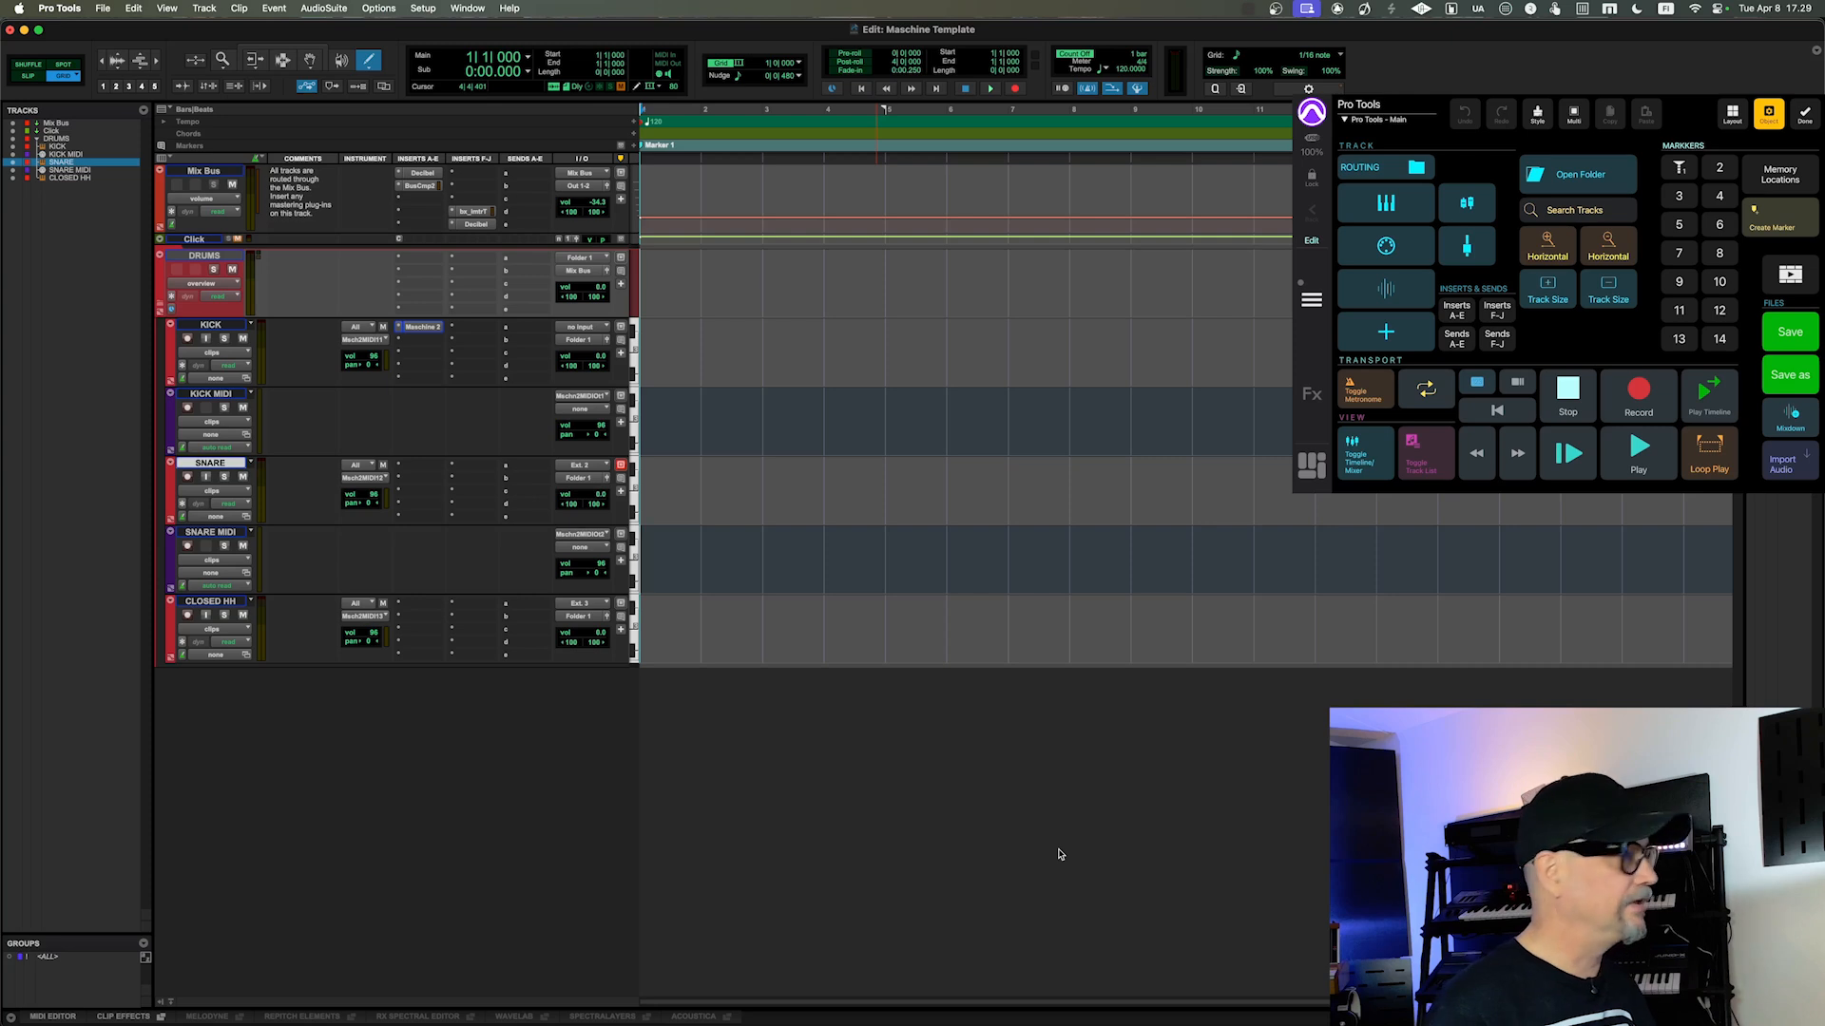
# Step: View the Maschine 2 plug-in on the KICK track, close it, and enable the Smart Tool
pyautogui.click(417, 332)
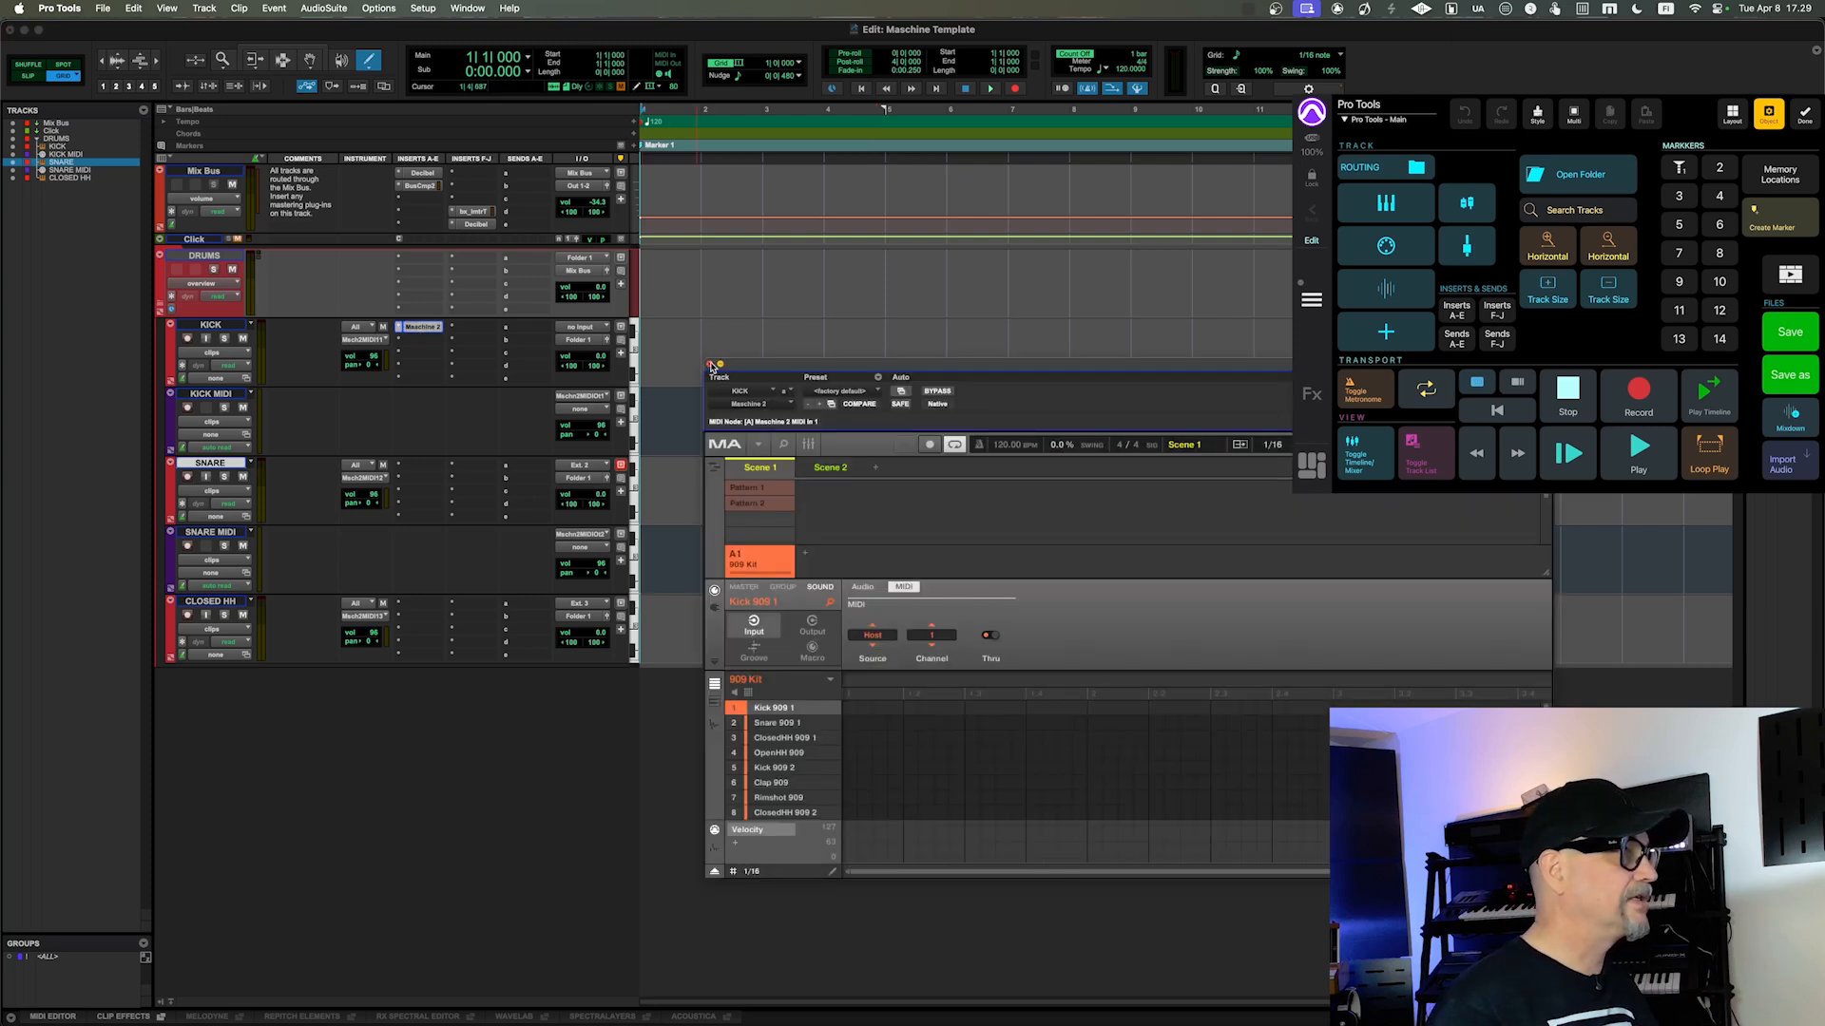
pyautogui.click(711, 365)
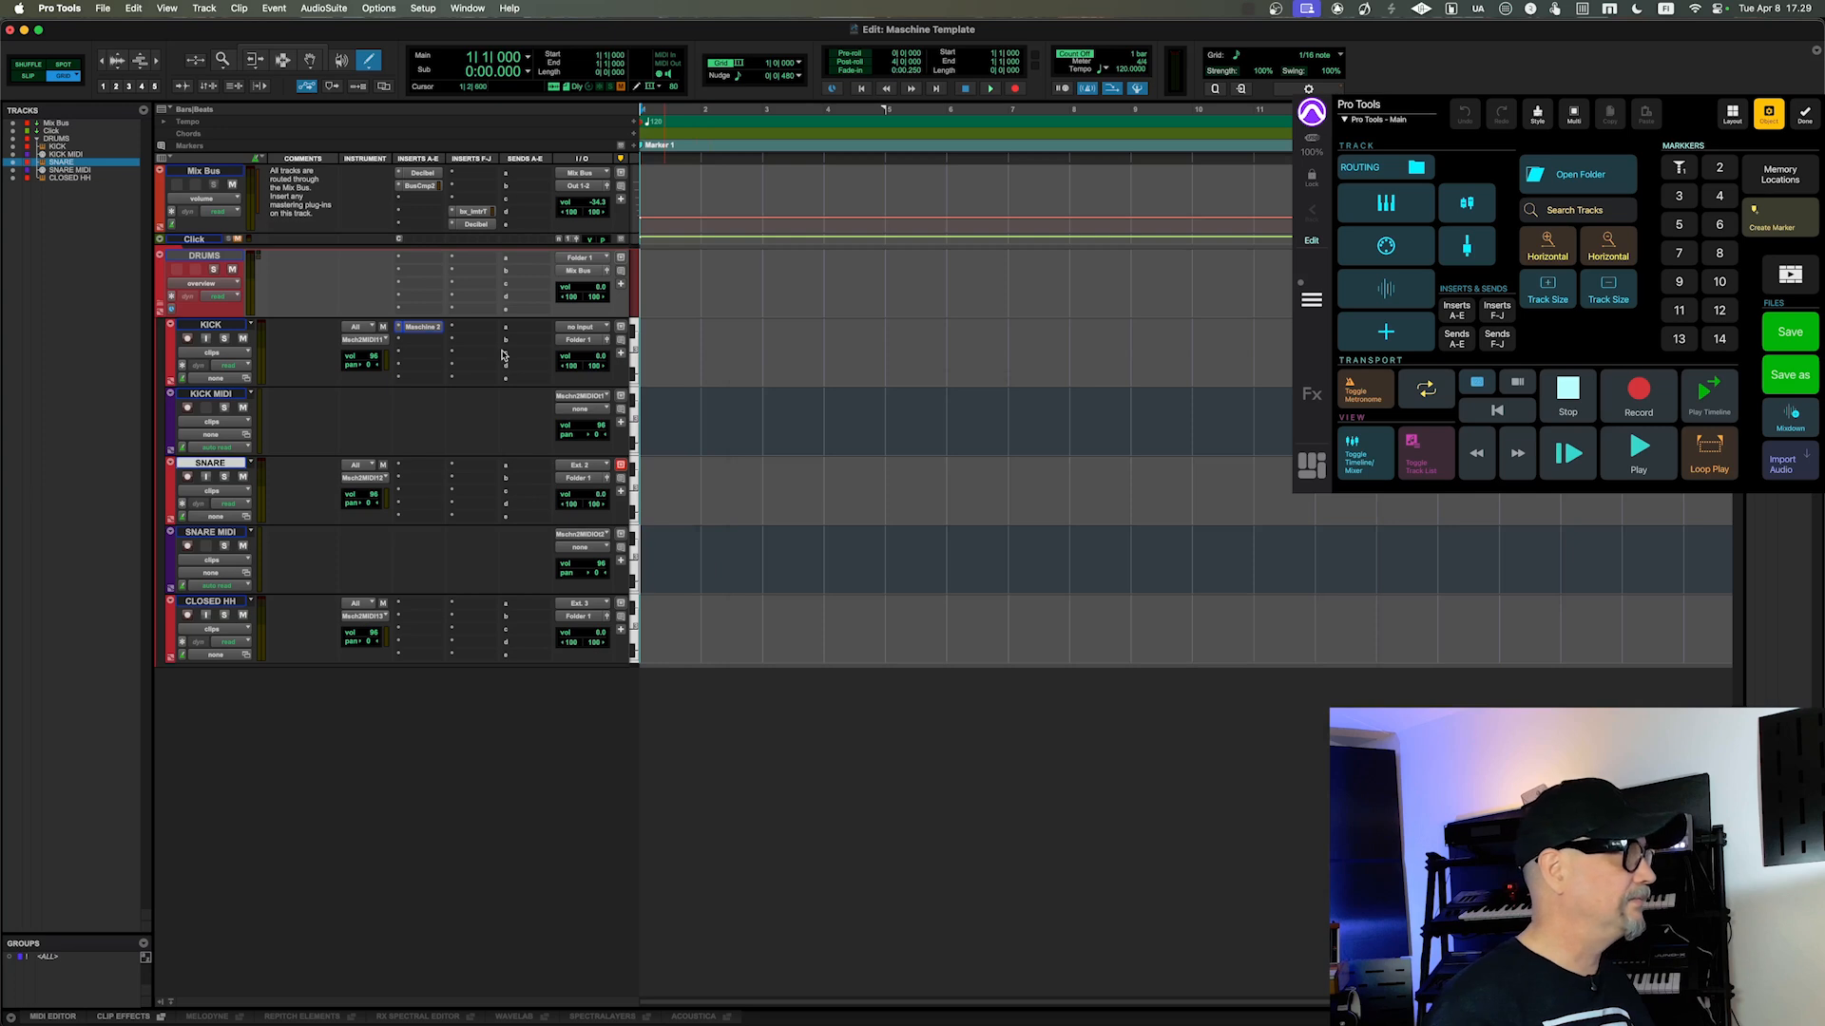
pyautogui.click(285, 53)
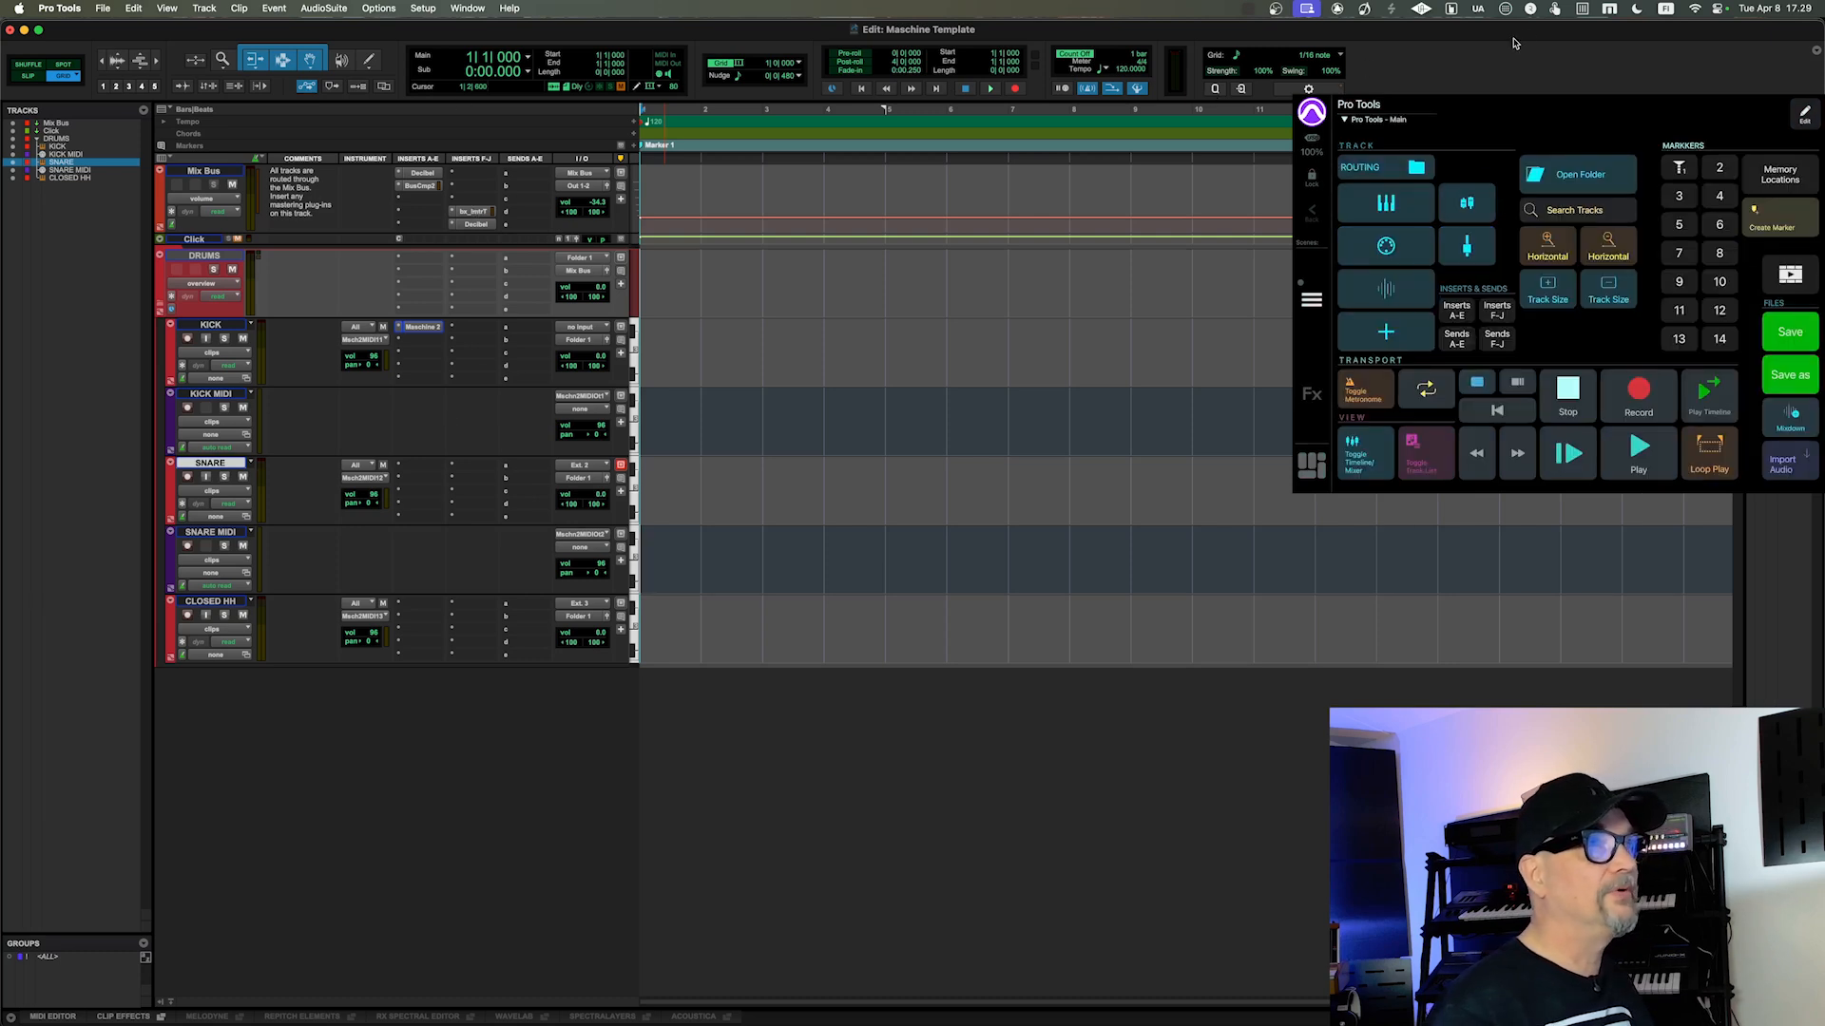
# Step: Open the MetaServer setup, examine which applications have MIDI ports enabled, and close it
pyautogui.click(1610, 8)
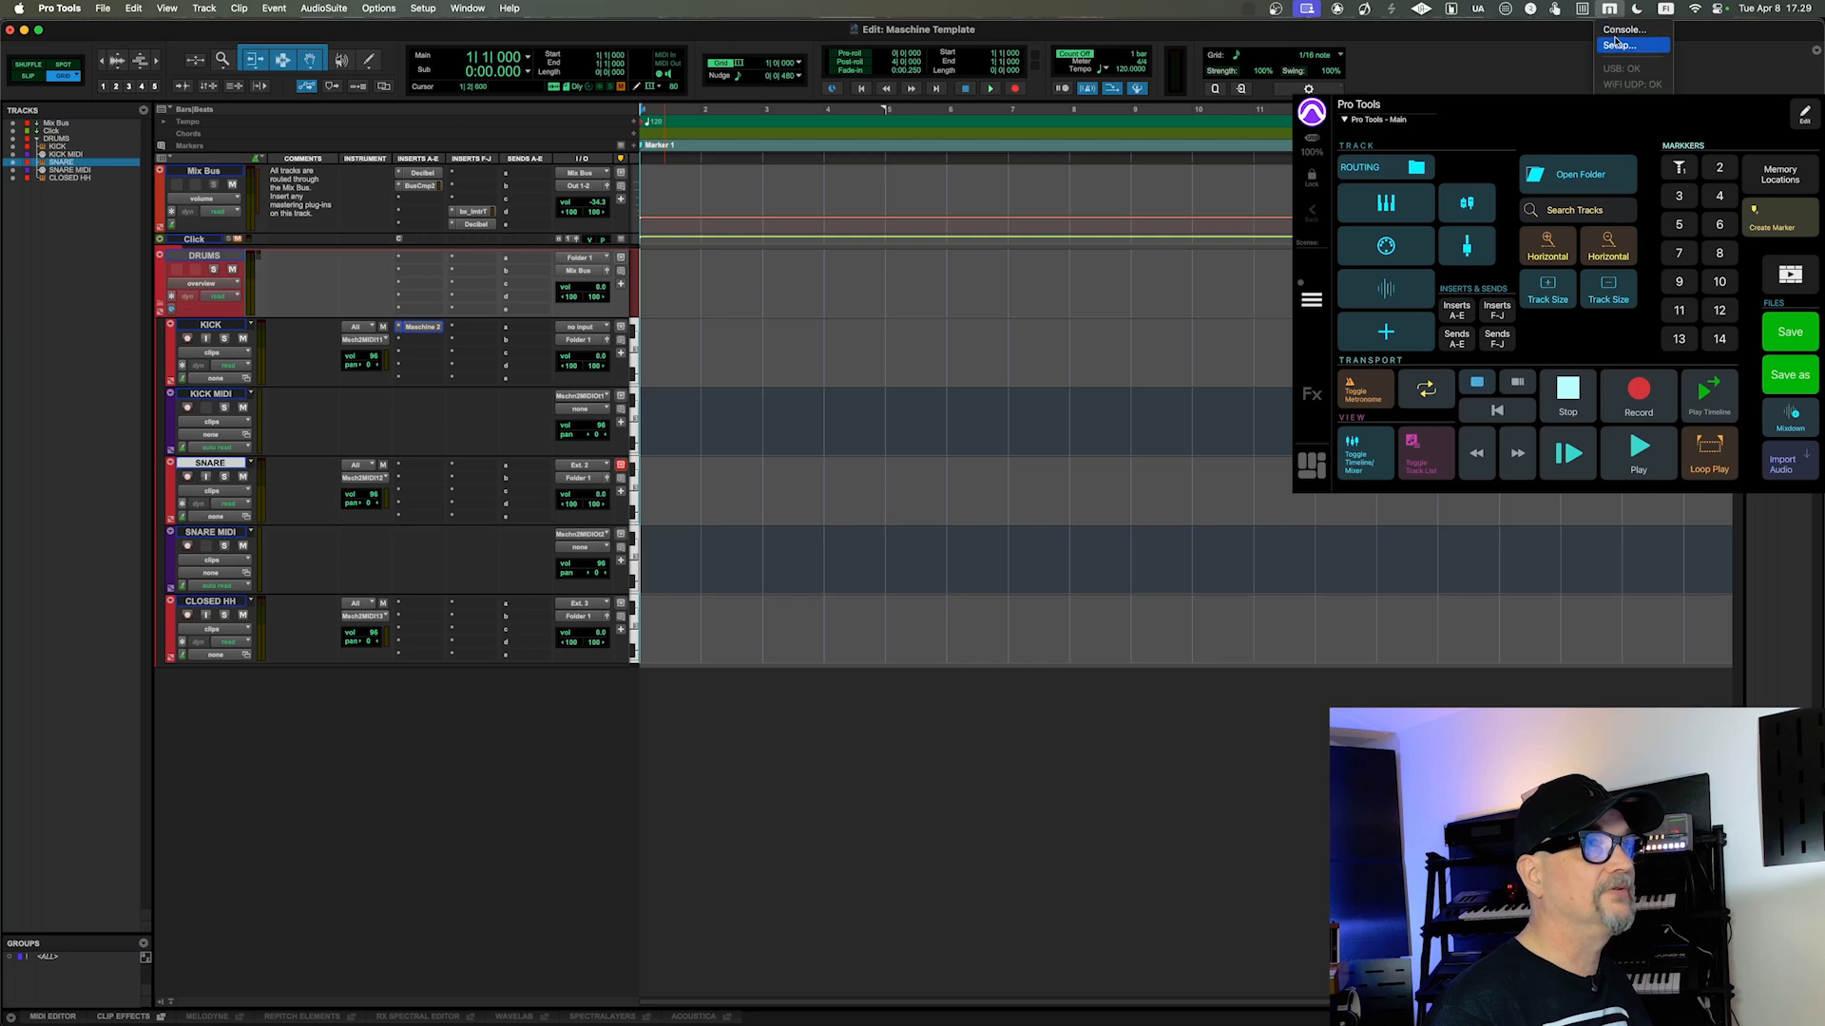
pyautogui.click(1614, 48)
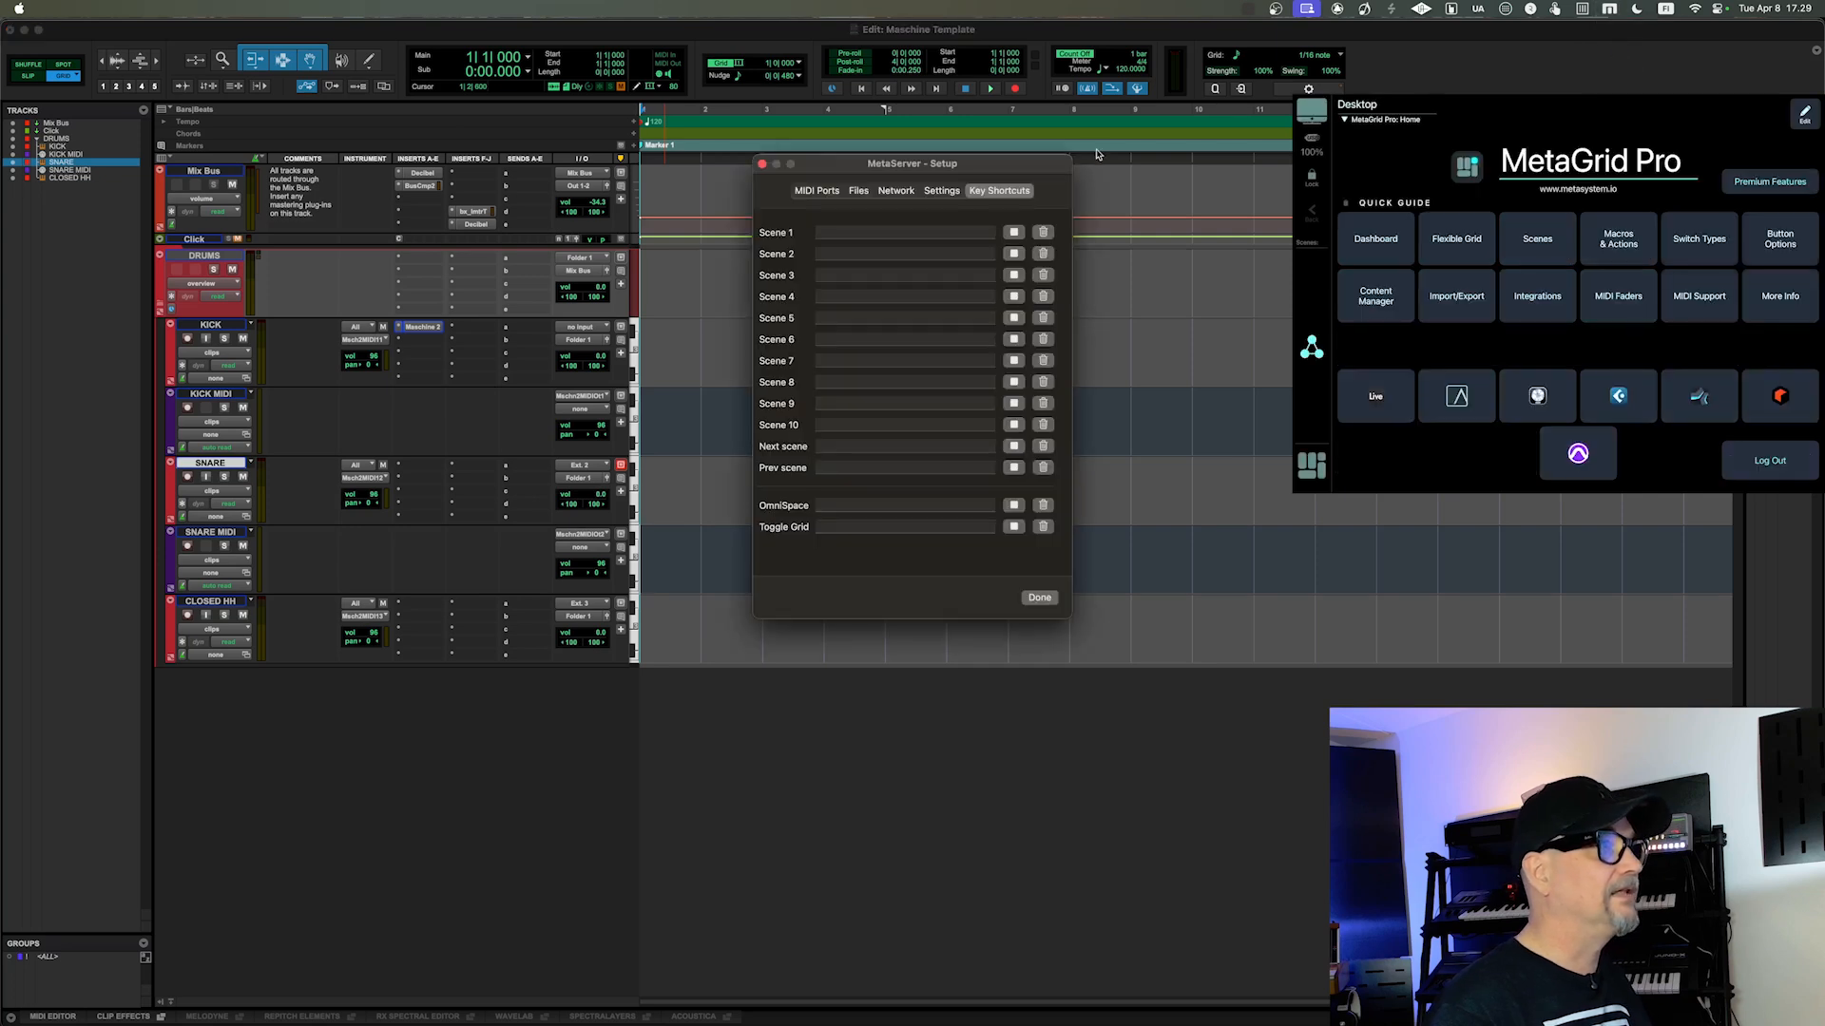
pyautogui.moveTo(981, 157); pyautogui.dragTo(858, 157)
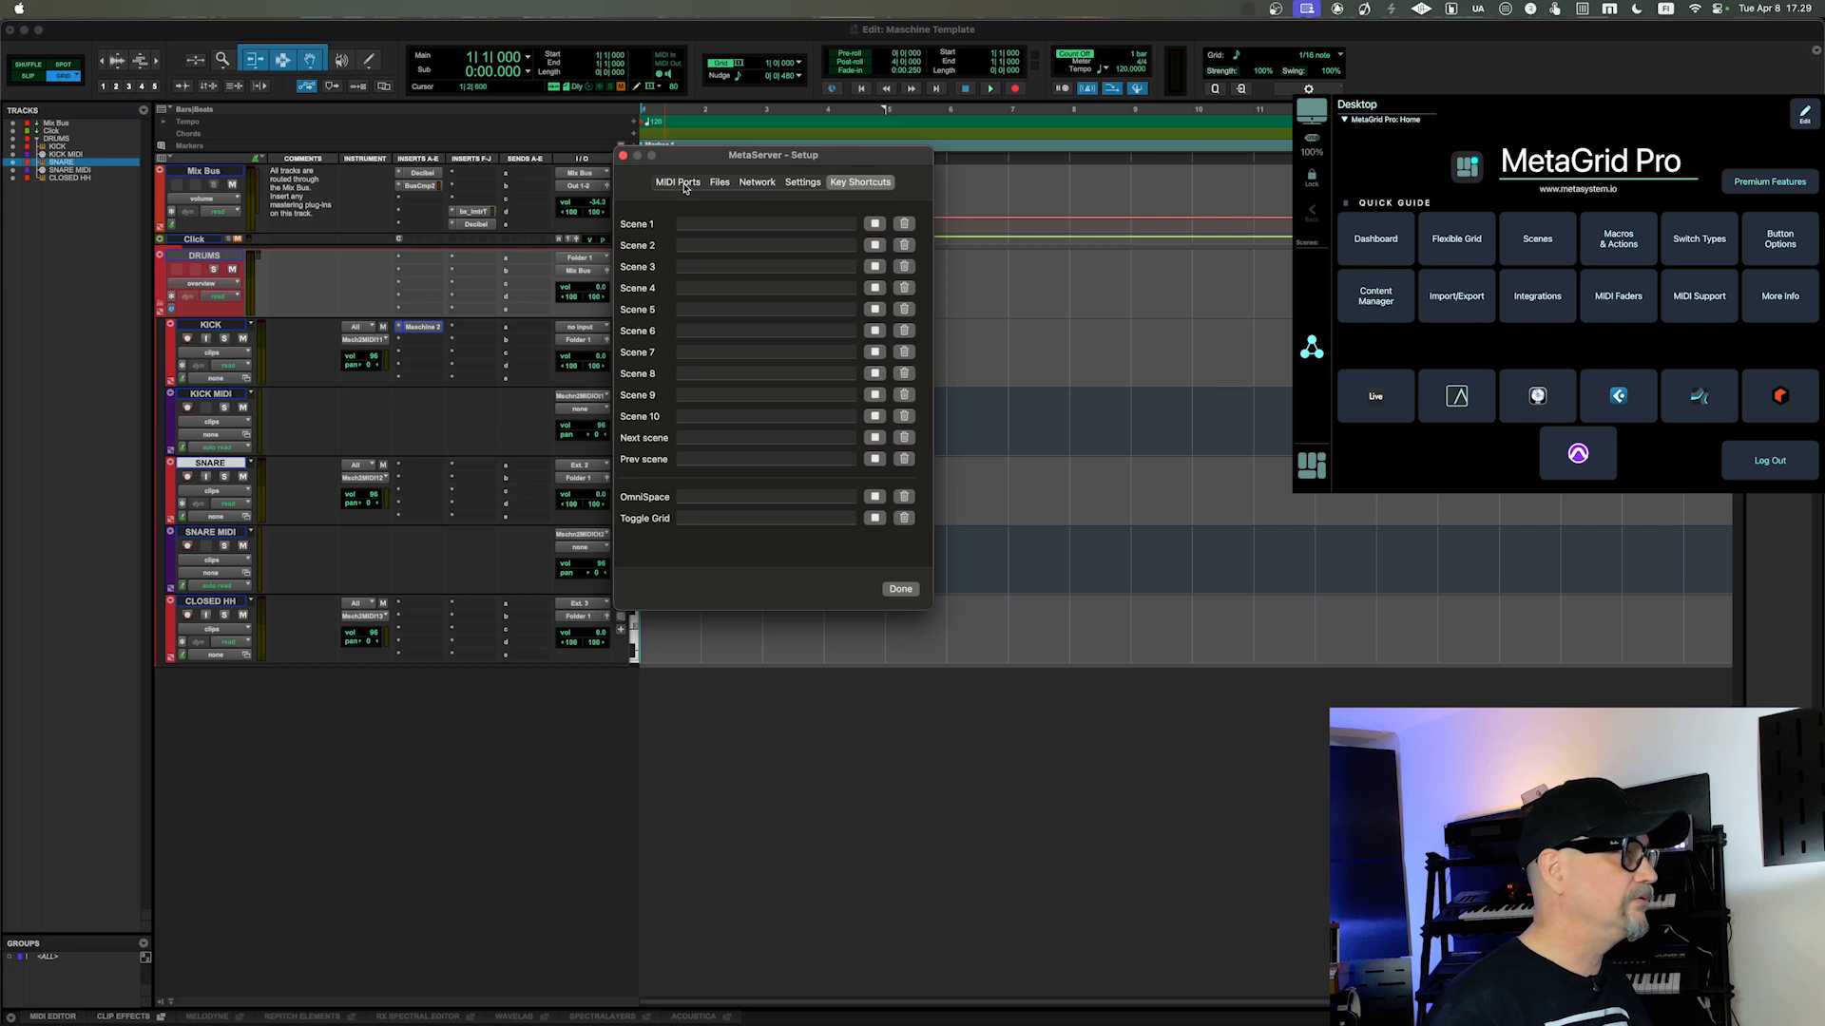
pyautogui.click(691, 187)
pyautogui.moveTo(694, 156); pyautogui.dragTo(694, 158)
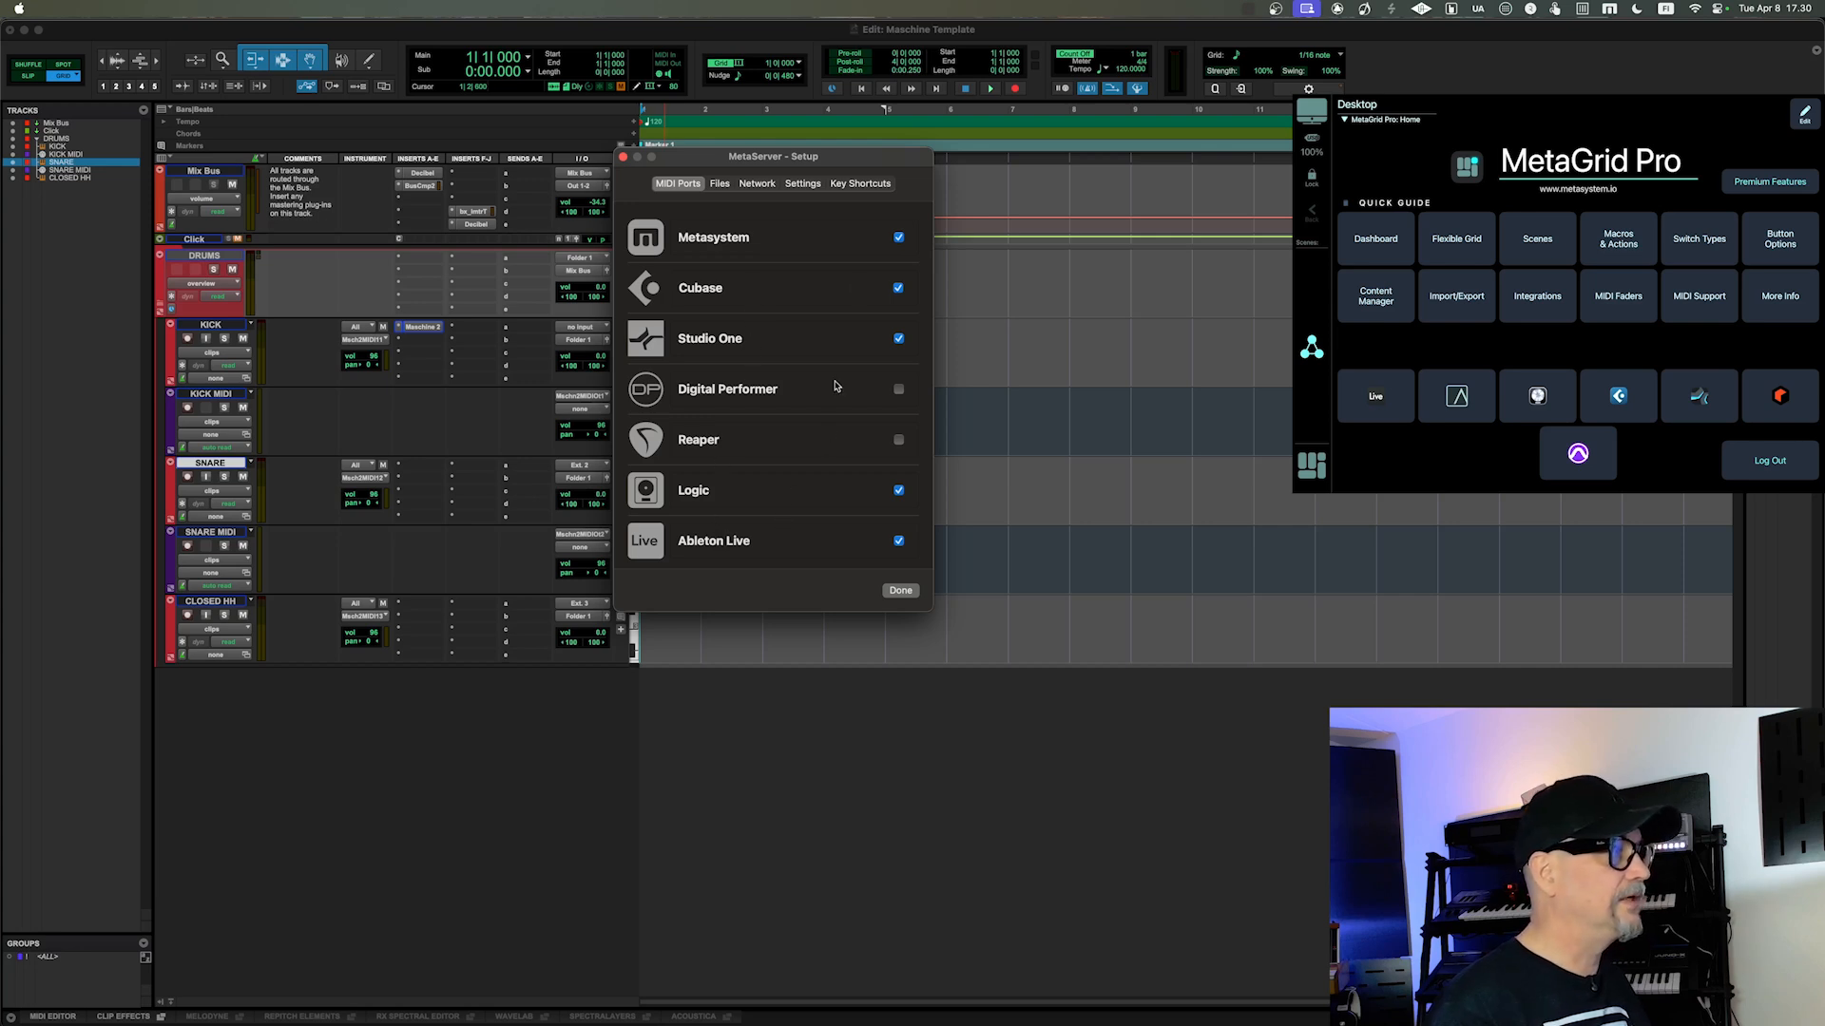
pyautogui.moveTo(843, 161); pyautogui.dragTo(872, 169)
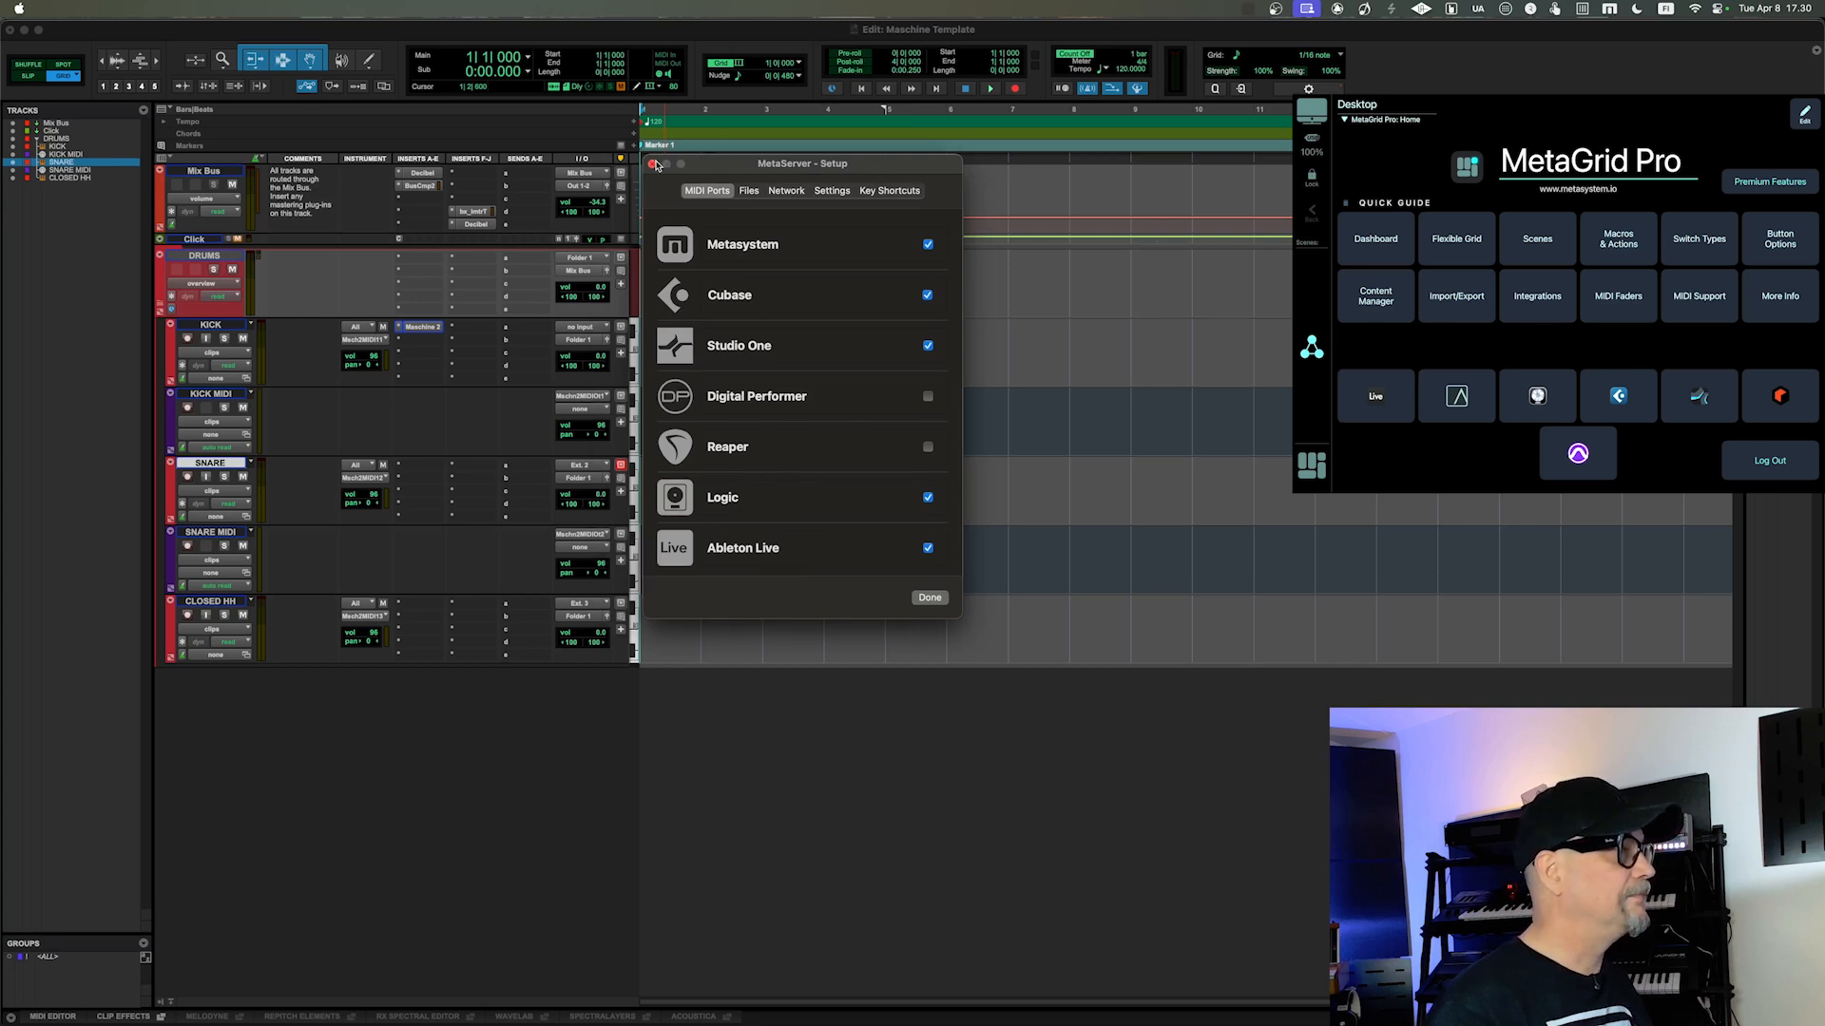
pyautogui.click(652, 164)
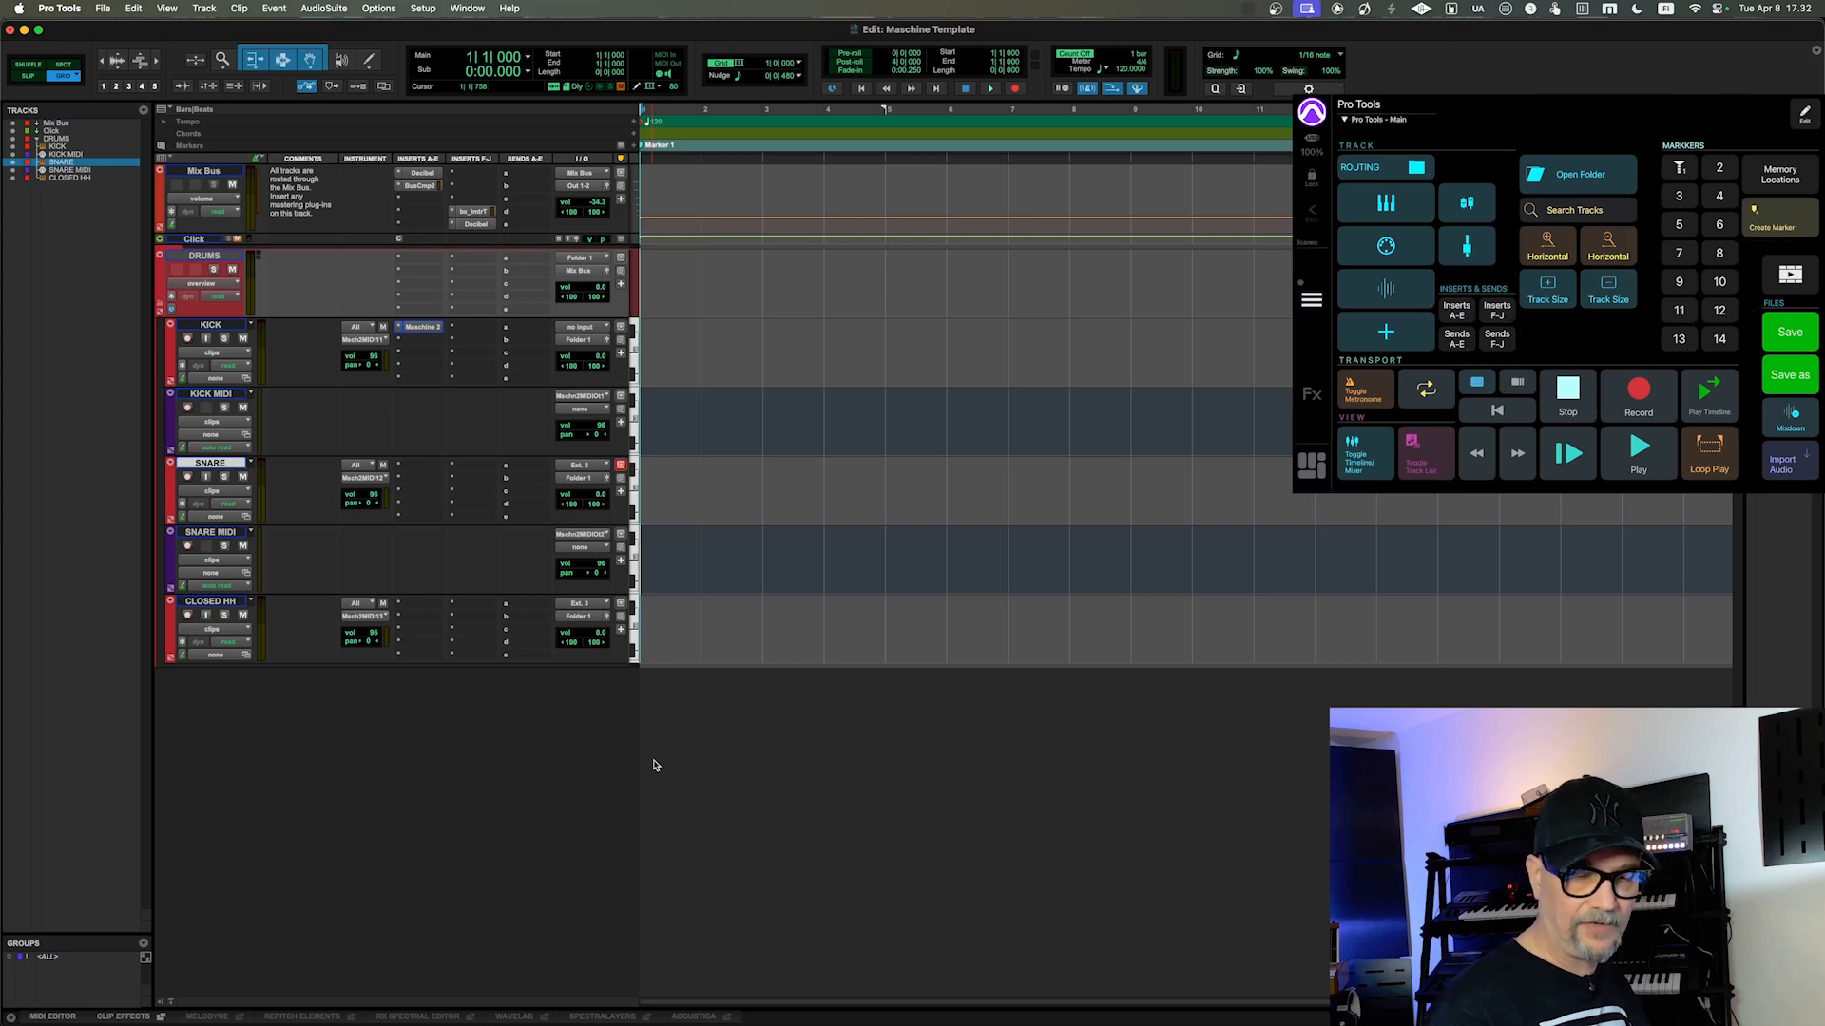
# Step: Switch back and forth between the Mix and Edit windows, ending in the Edit window
pyautogui.press('super+equal')
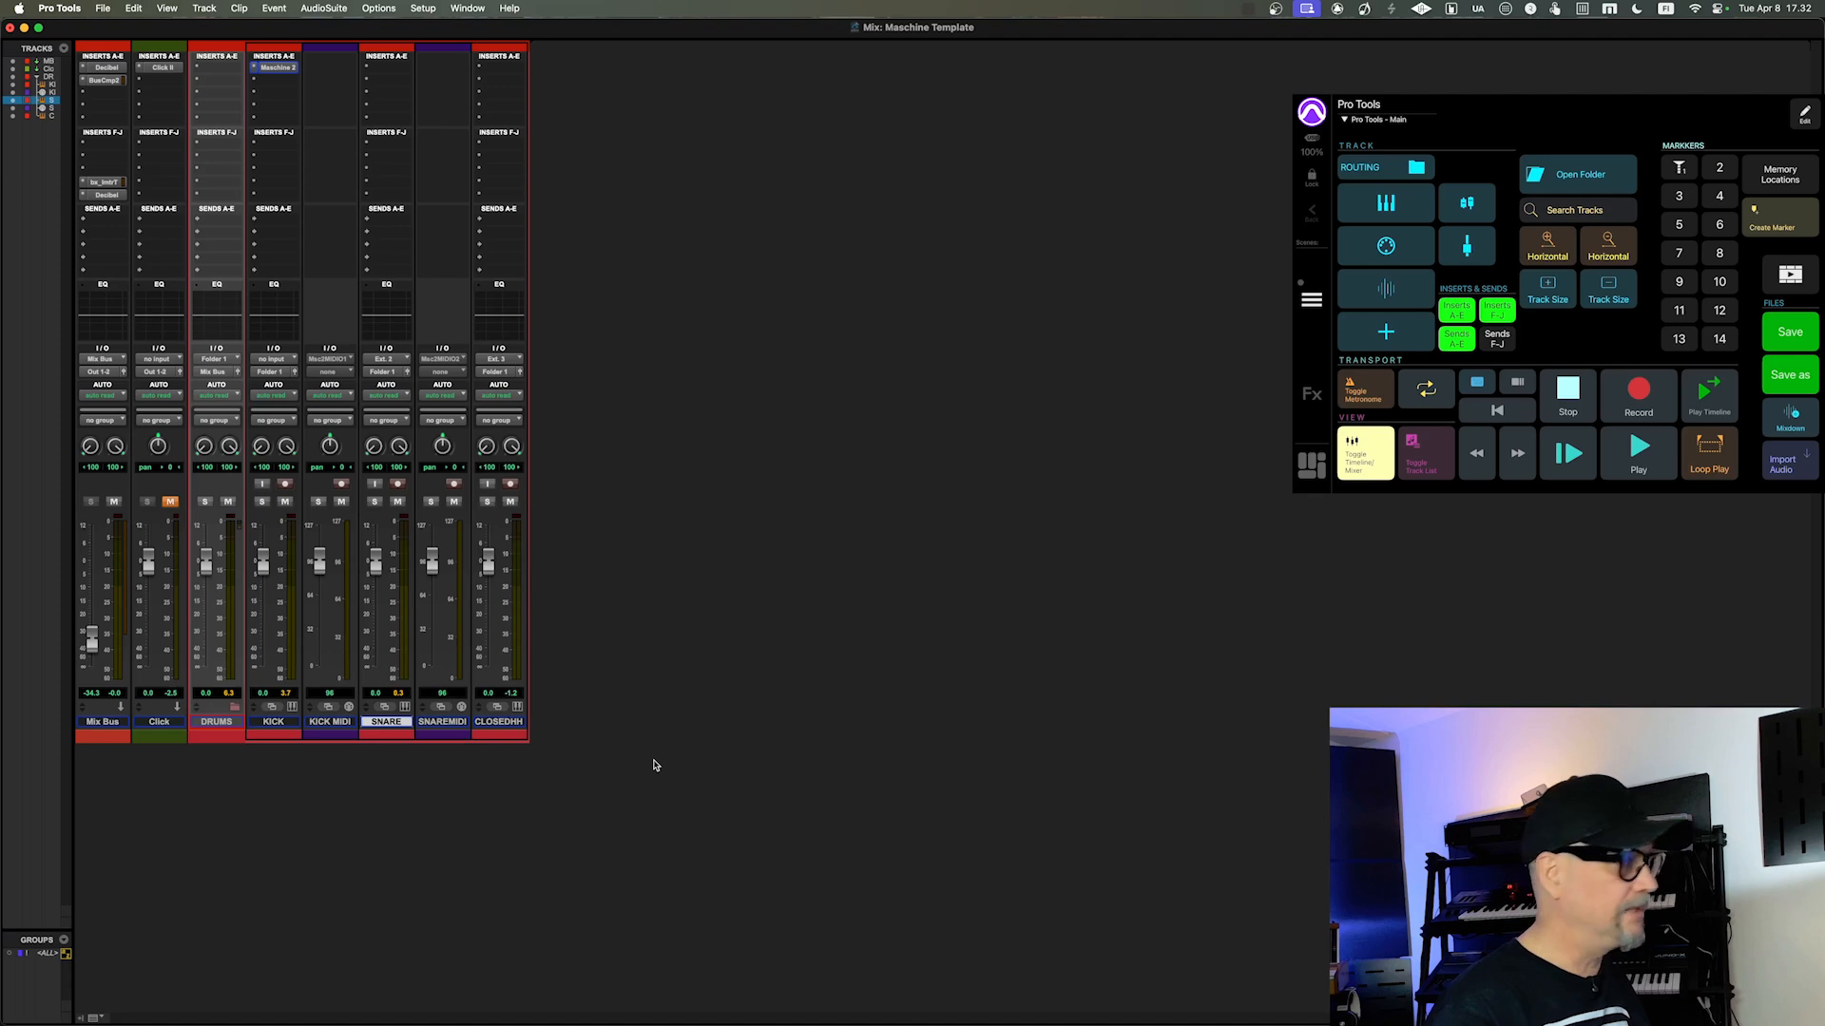
pyautogui.press('super+equal')
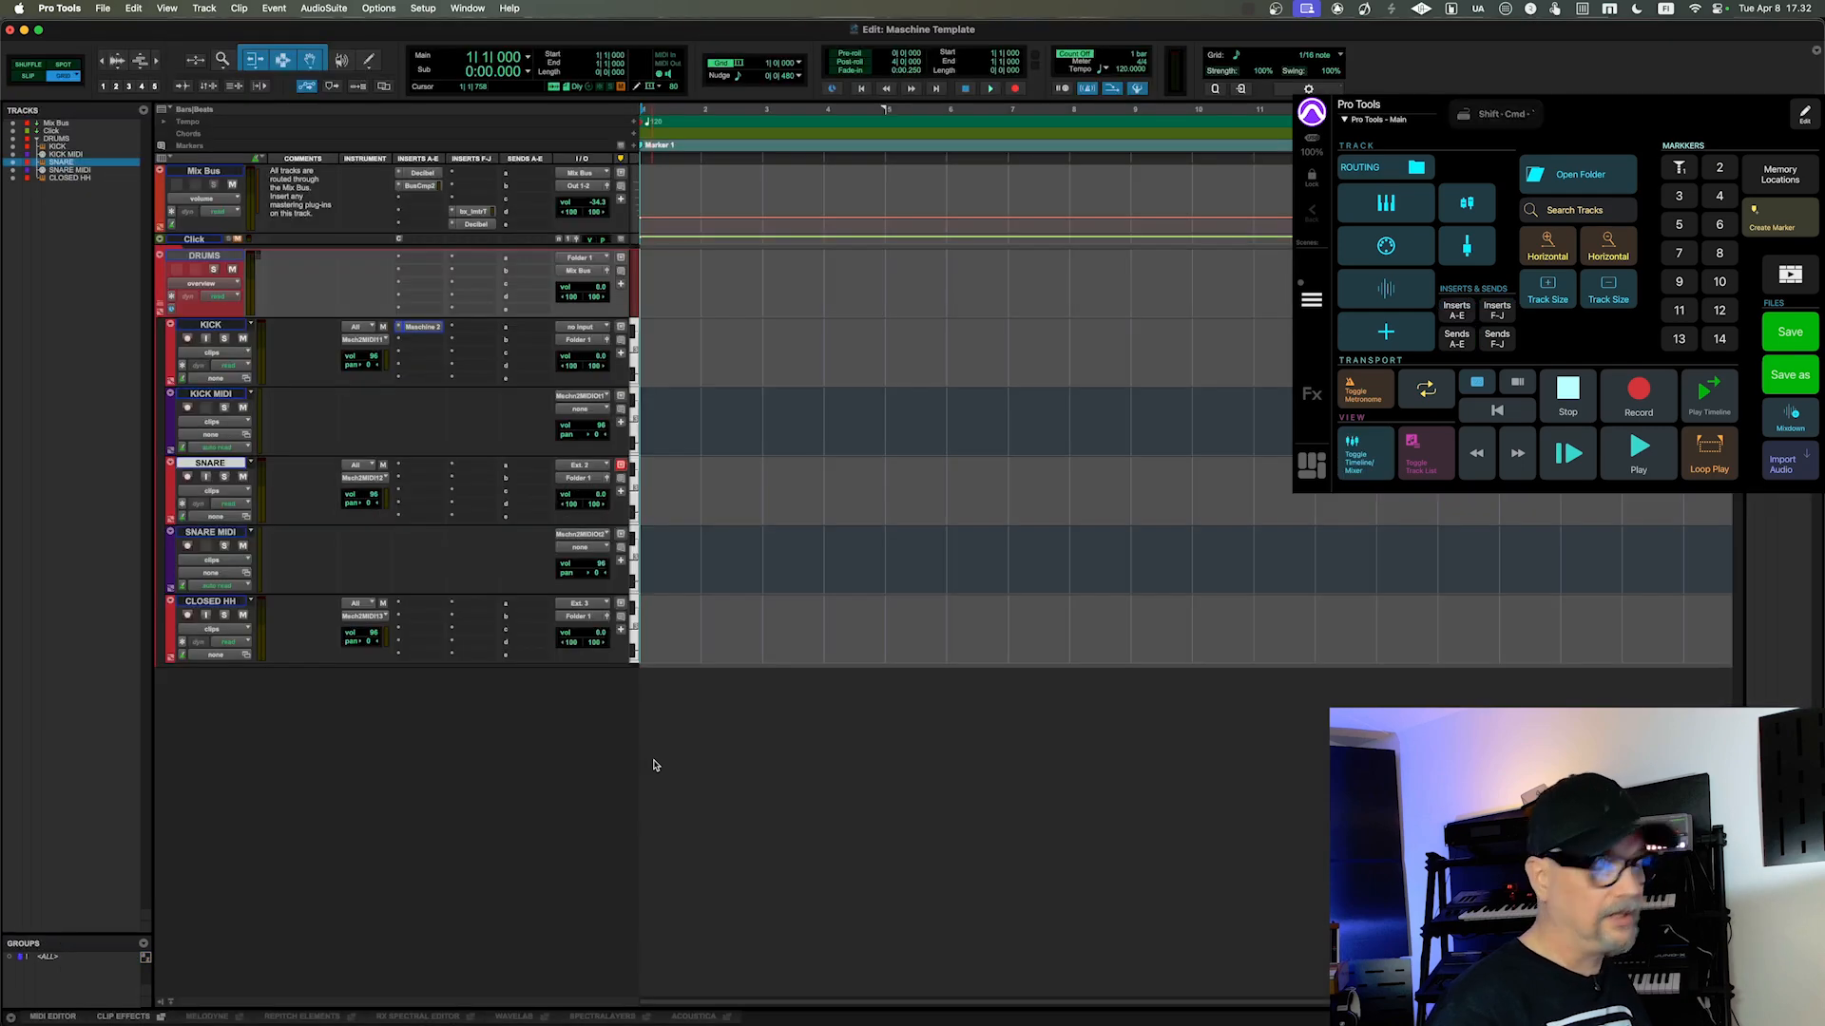
pyautogui.press('super+equal')
pyautogui.press('super+equal')
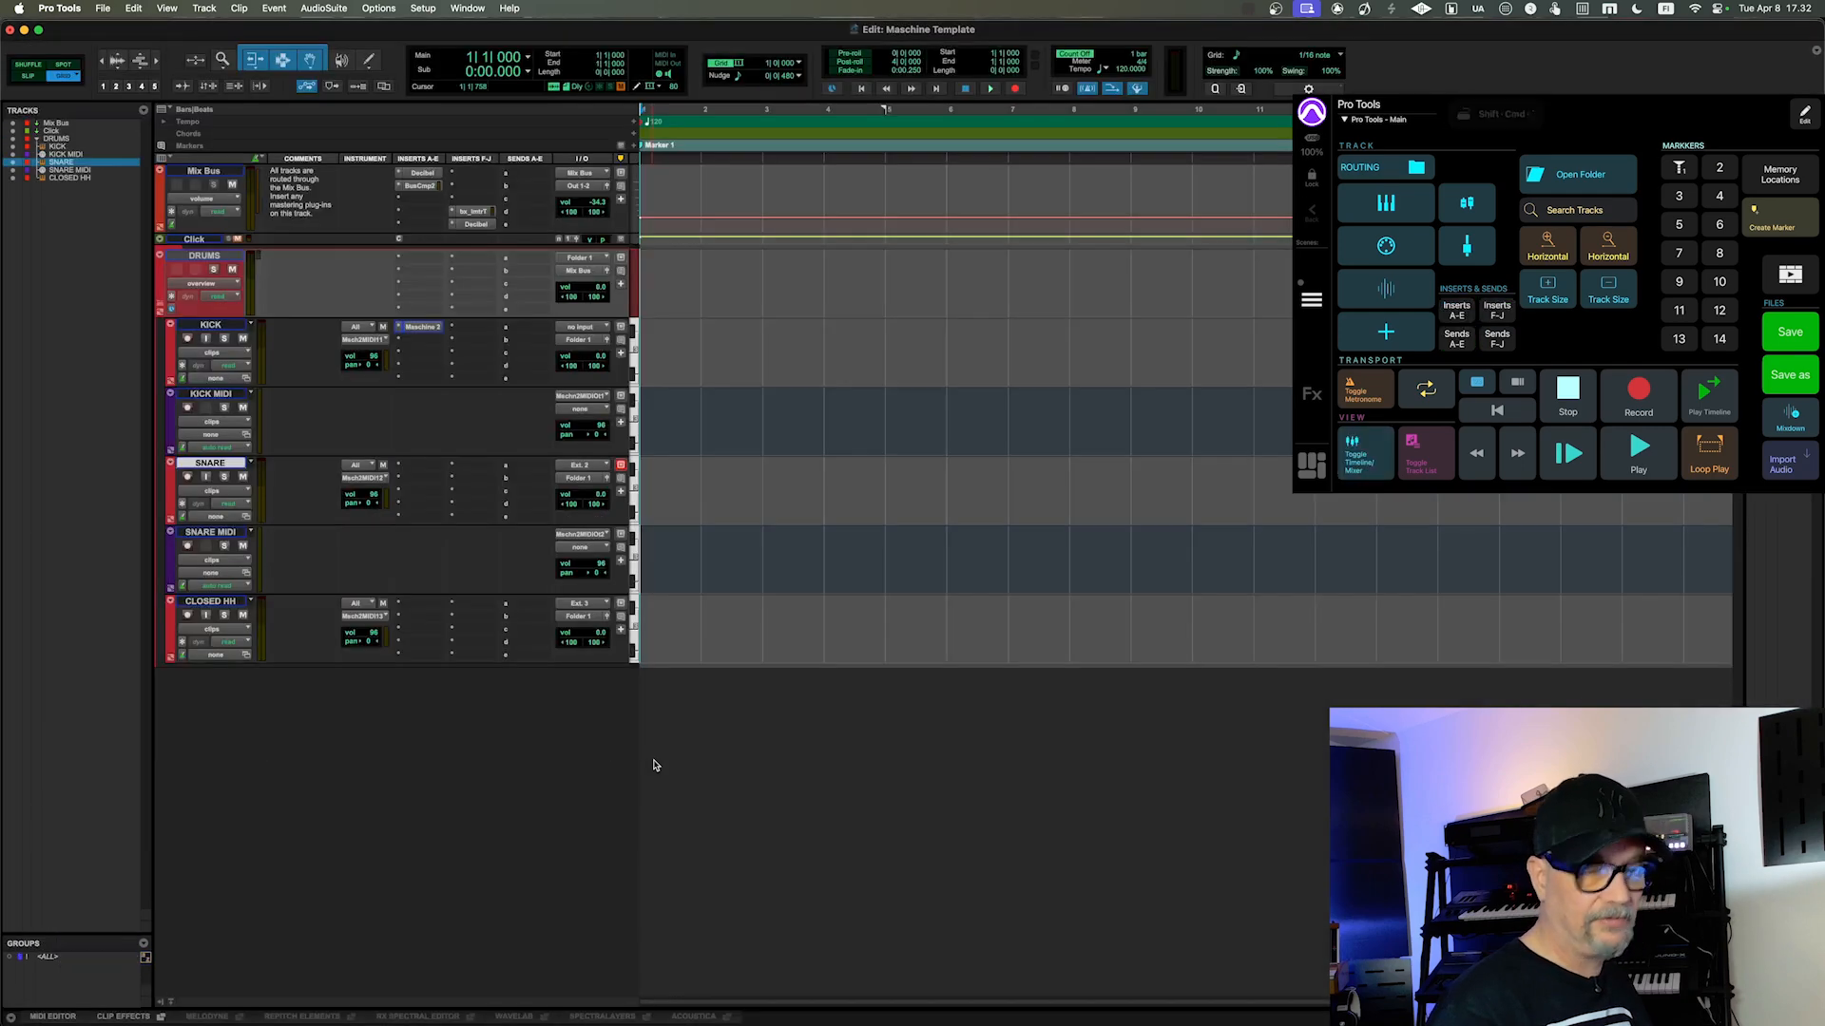
pyautogui.press('super+equal')
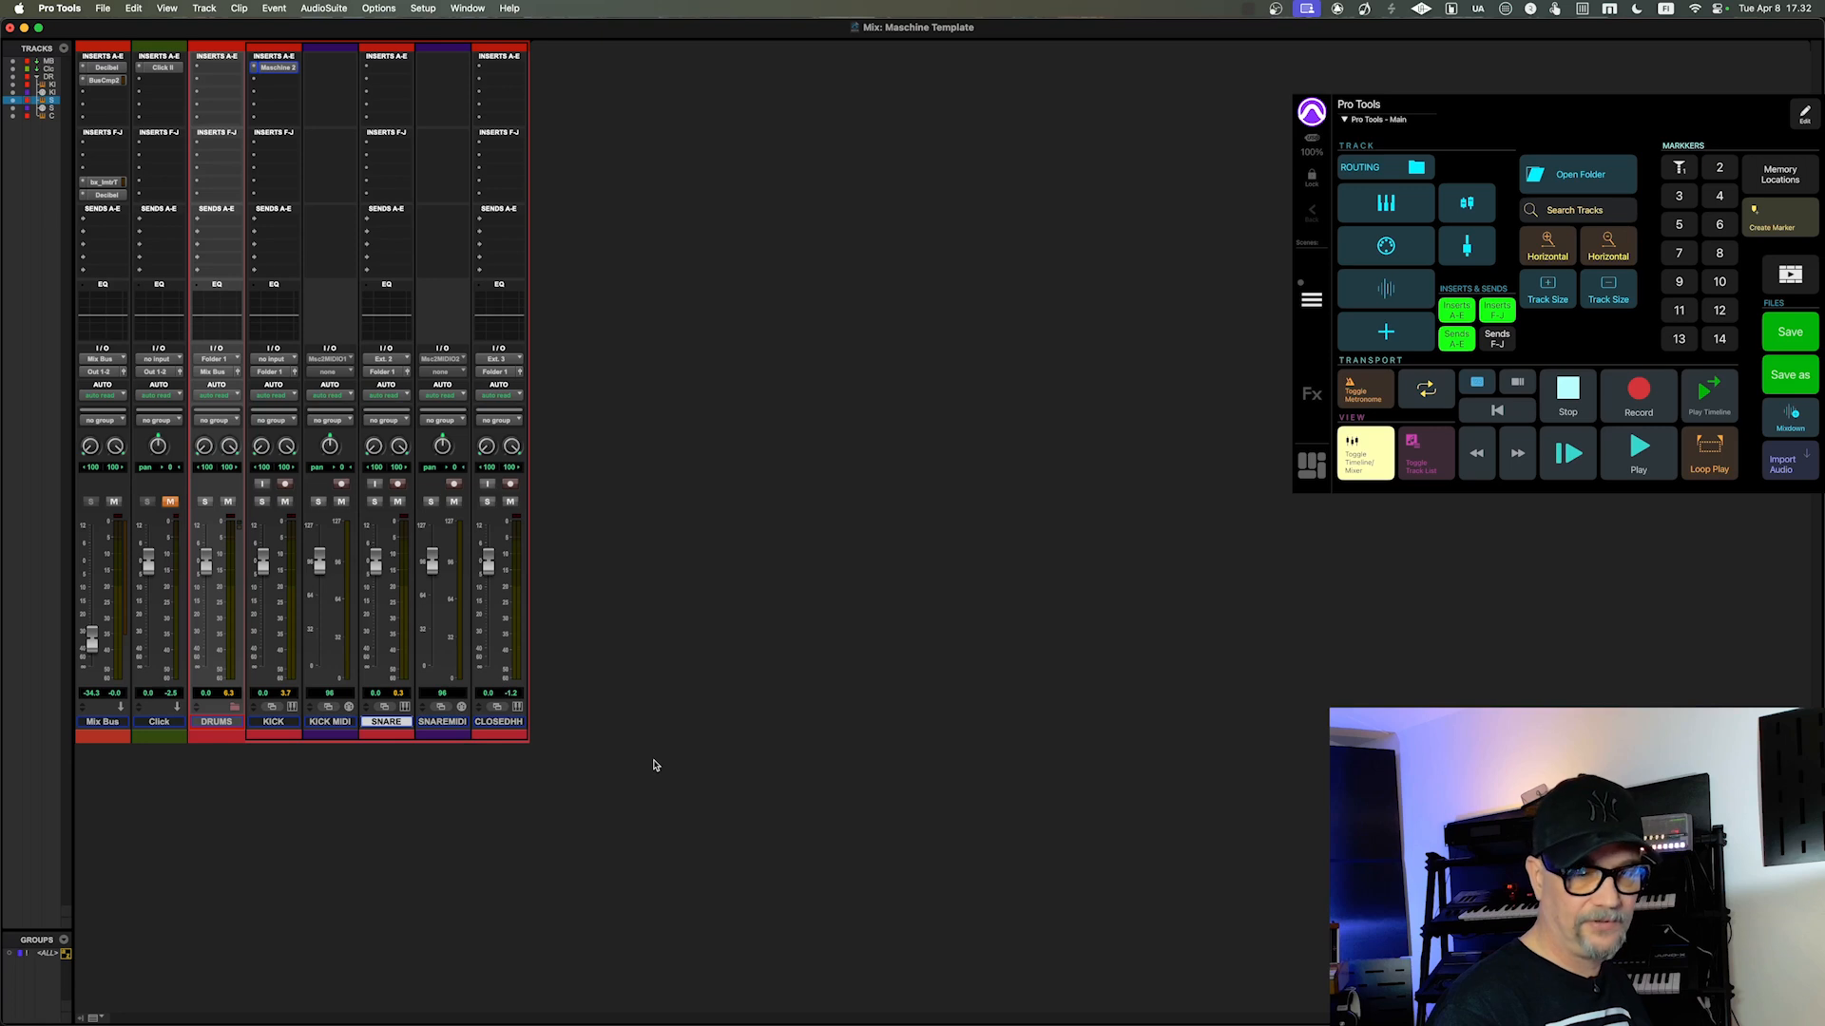
pyautogui.press('super+equal')
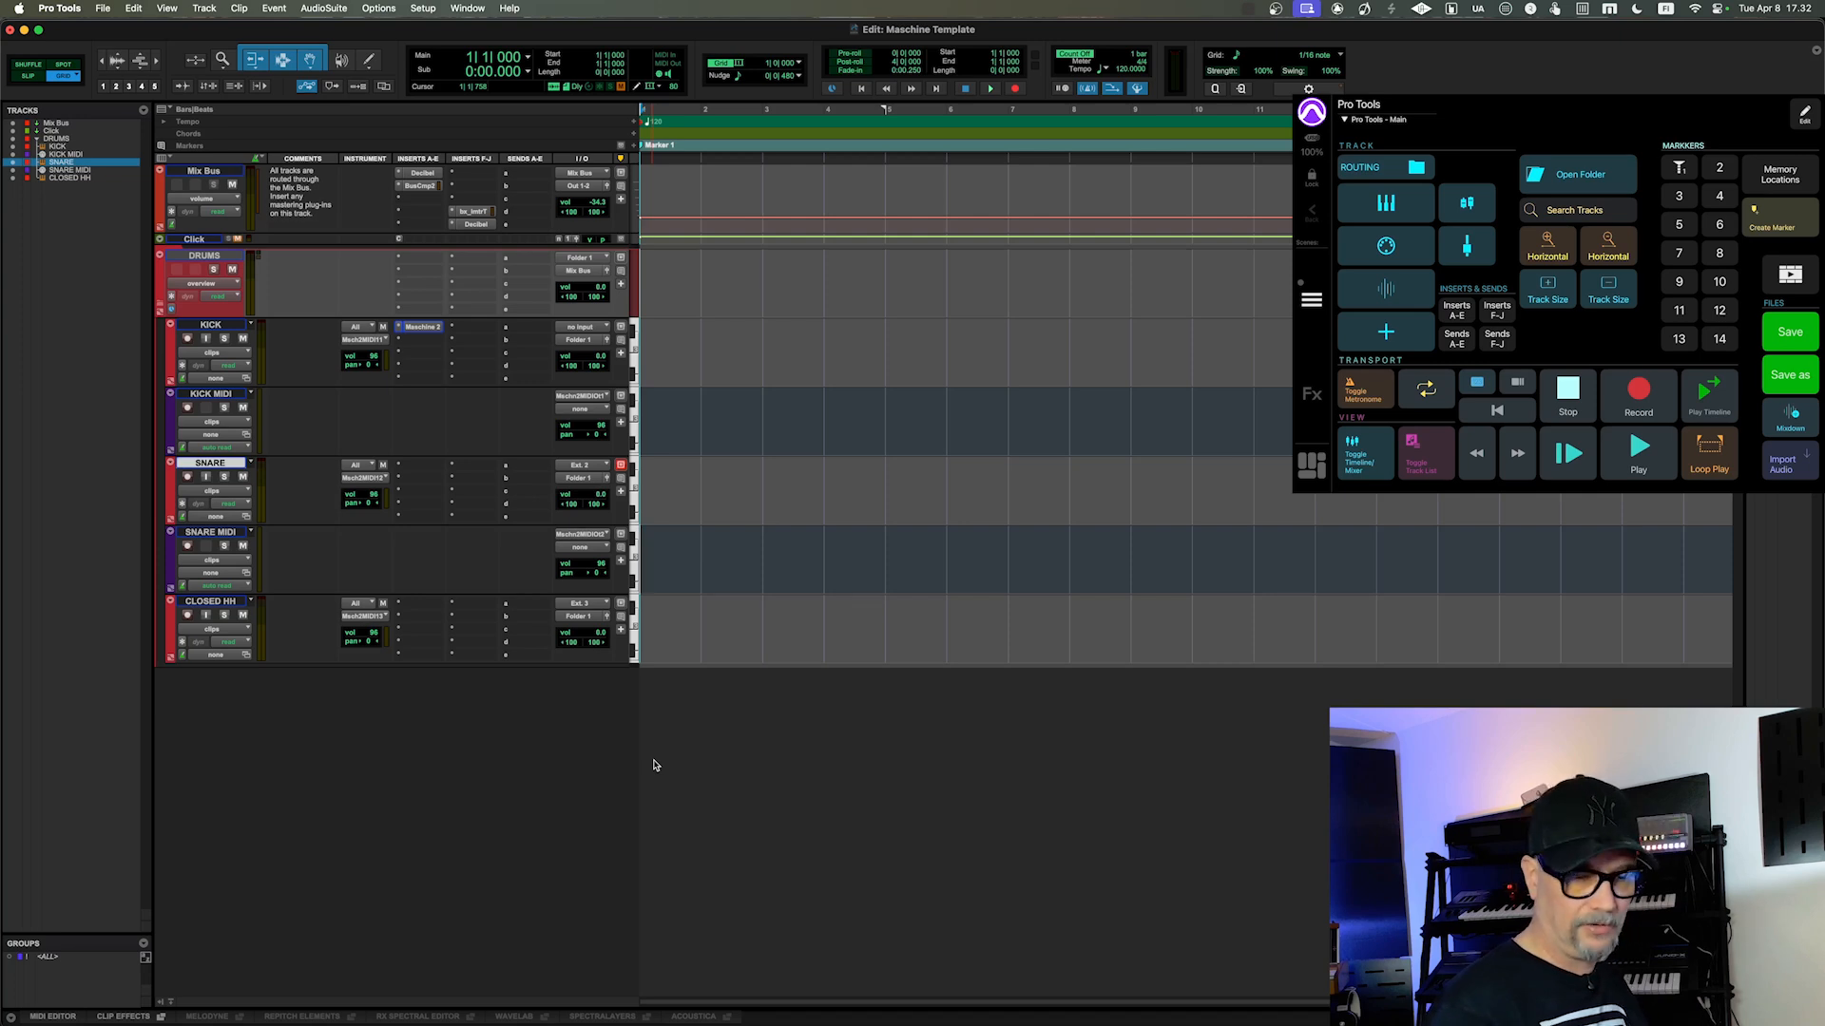
# Step: Hide the Inserts A-E, Inserts F-J and Sends A-E columns in the Edit window
pyautogui.hotkey('shift', 'alt', 'v')
pyautogui.hotkey('shift', 'alt', 'v')
pyautogui.hotkey('shift', 'alt', 'v')
pyautogui.hotkey('shift', 'alt', 'n')
pyautogui.hotkey('shift', 'alt', 'b')
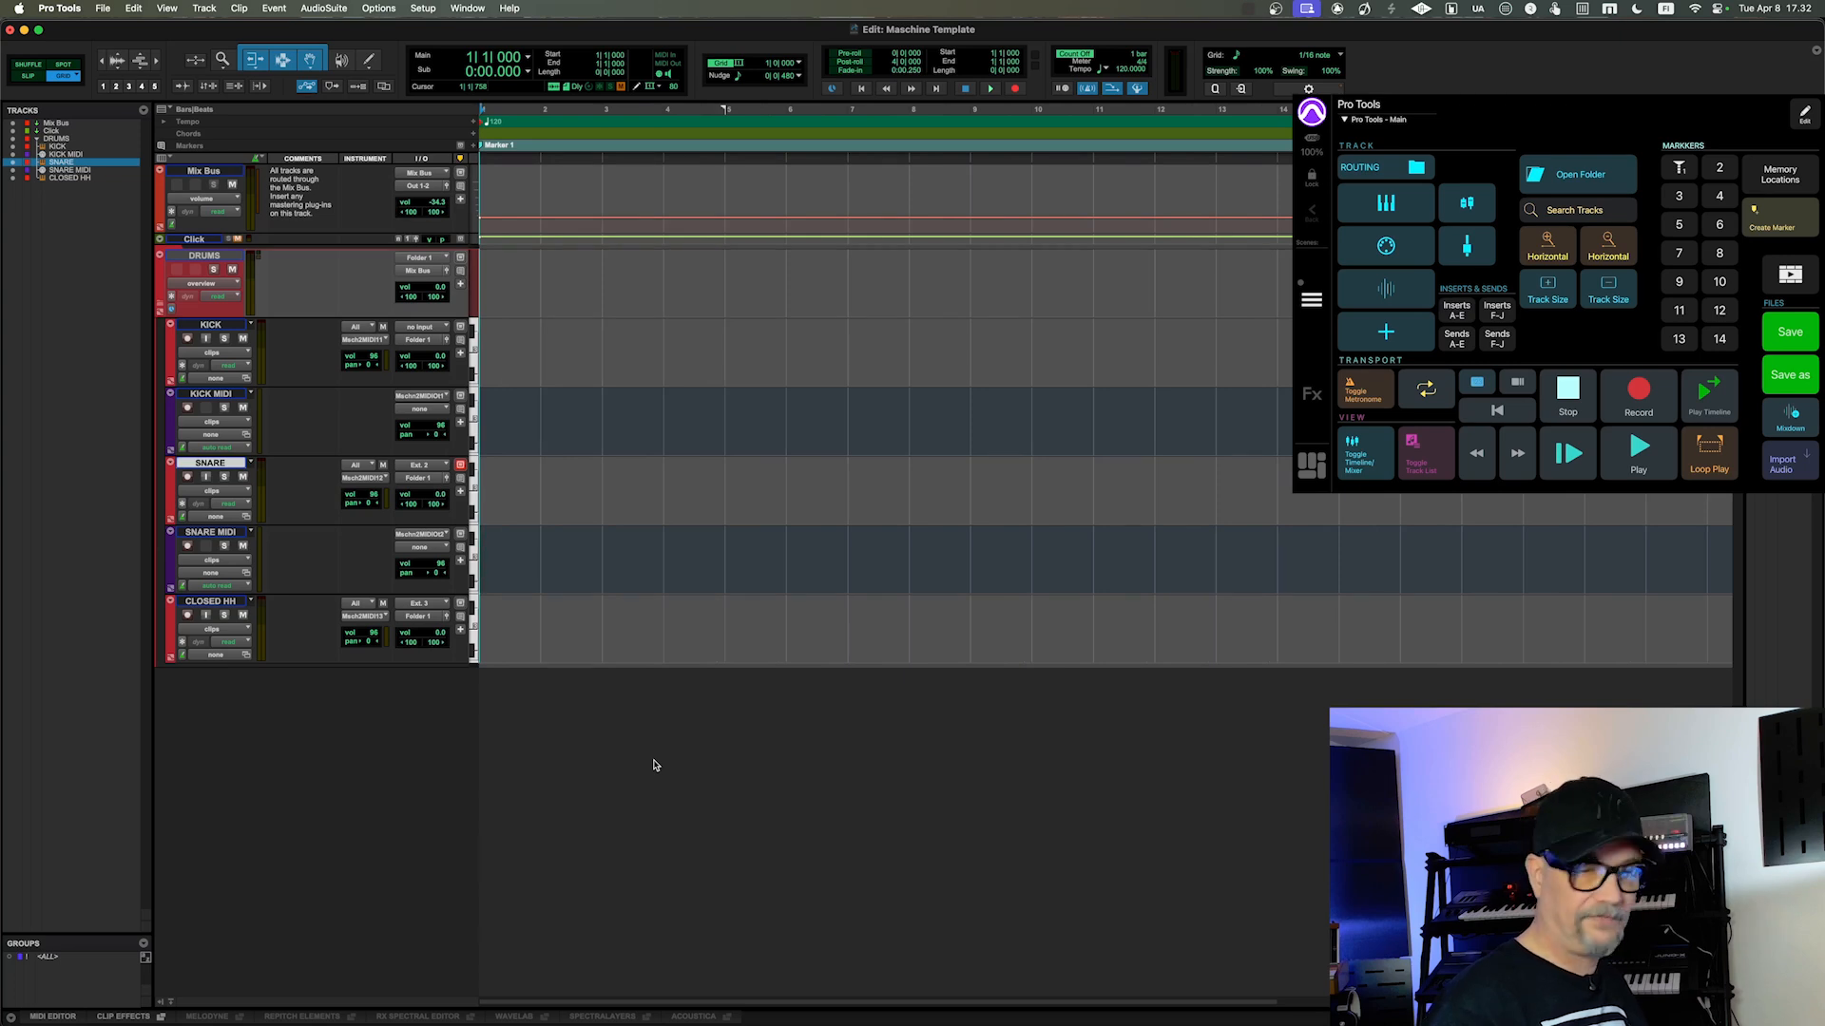
# Step: Show the Inserts A-E, Inserts F-J and Sends A-E columns in the Edit window again
pyautogui.hotkey('shift', 'alt', 'v')
pyautogui.hotkey('shift', 'alt', 'b')
pyautogui.hotkey('shift', 'alt', 'n')
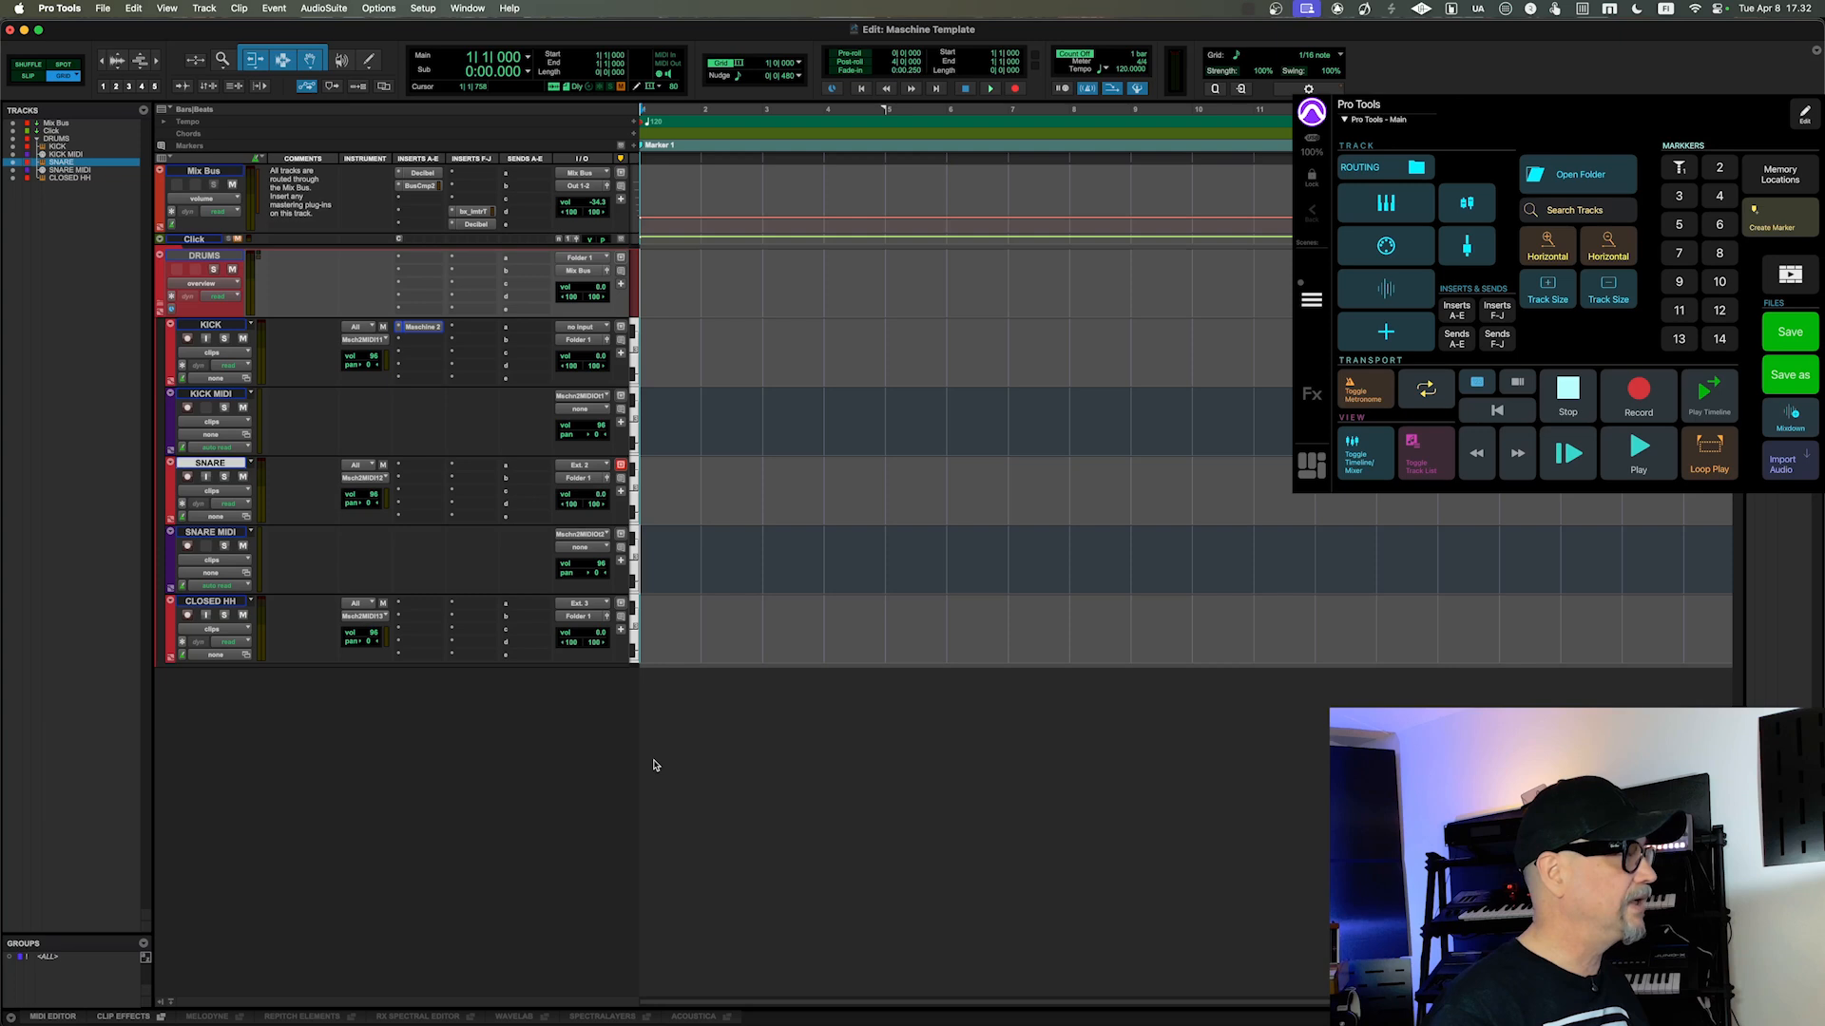
pyautogui.hotkey('shift', 'alt', ']')
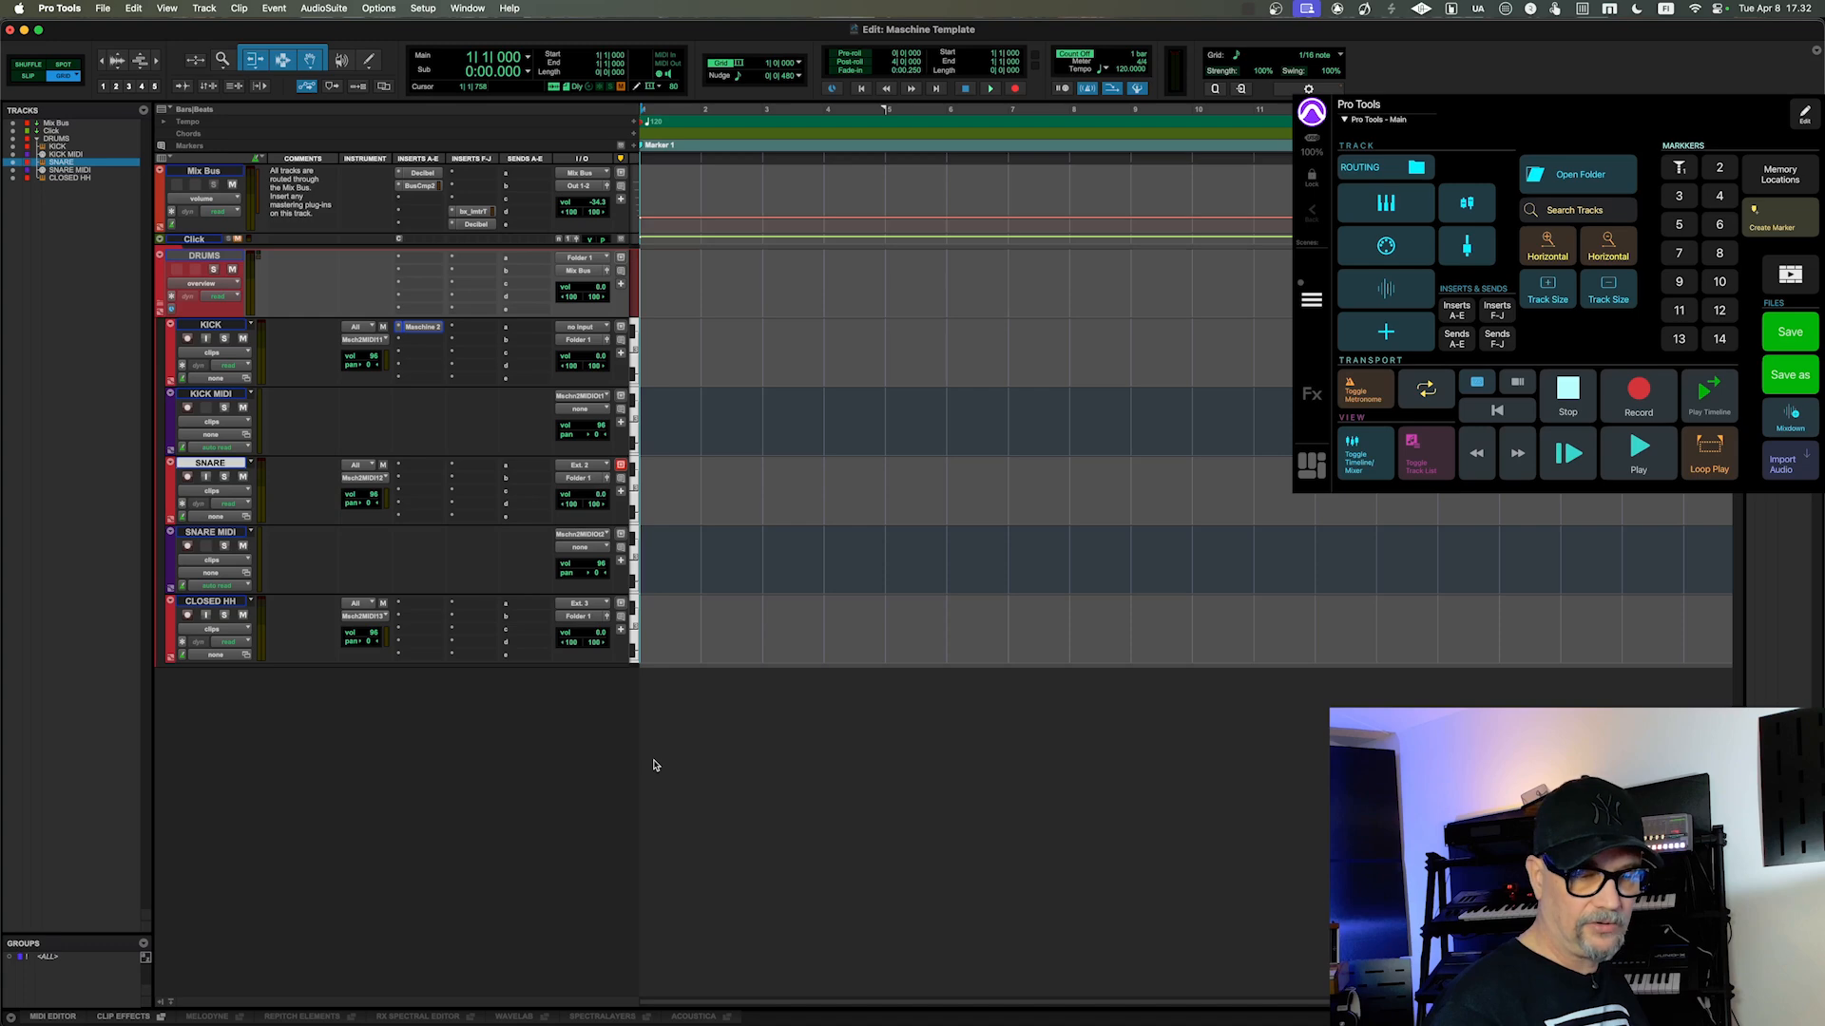
# Step: Switch to the Mix window and hide the Inserts A-E, Inserts F-J and Sends A-E views there
pyautogui.press('super+equal')
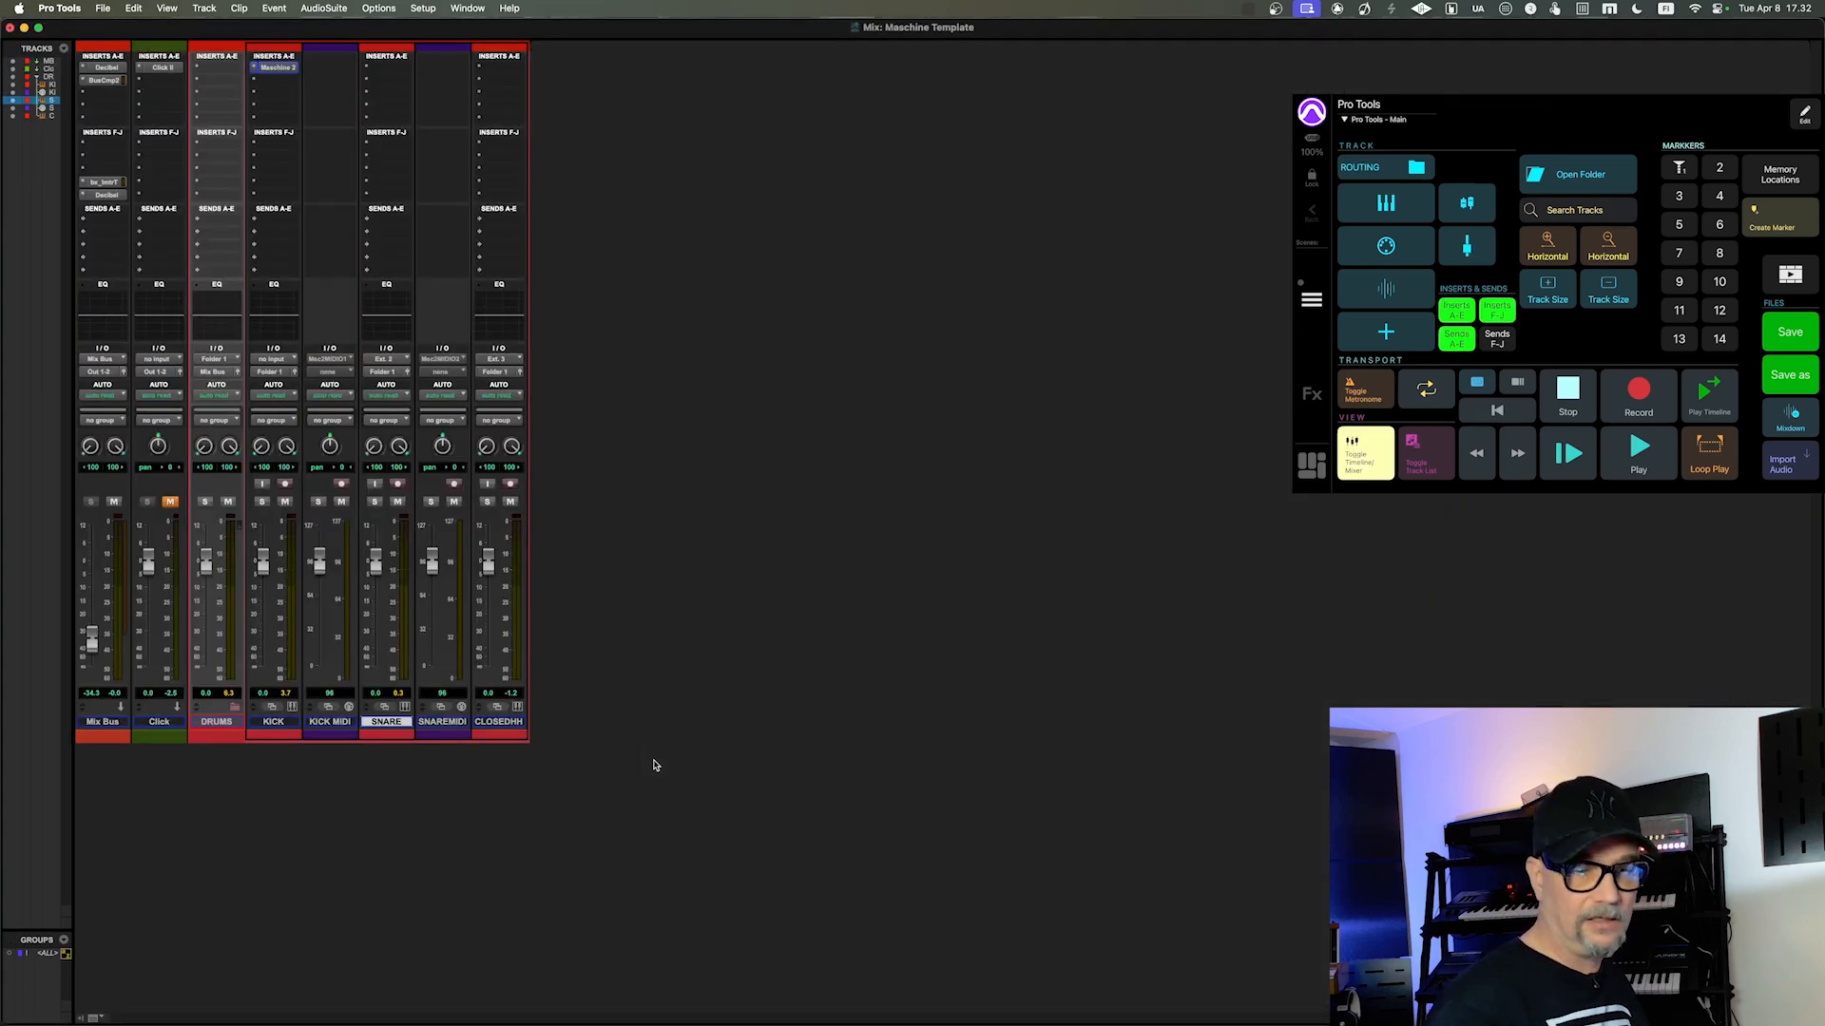
pyautogui.hotkey('ctrl', 'alt', 'shift', '1')
pyautogui.hotkey('ctrl', 'alt', 'shift', '2')
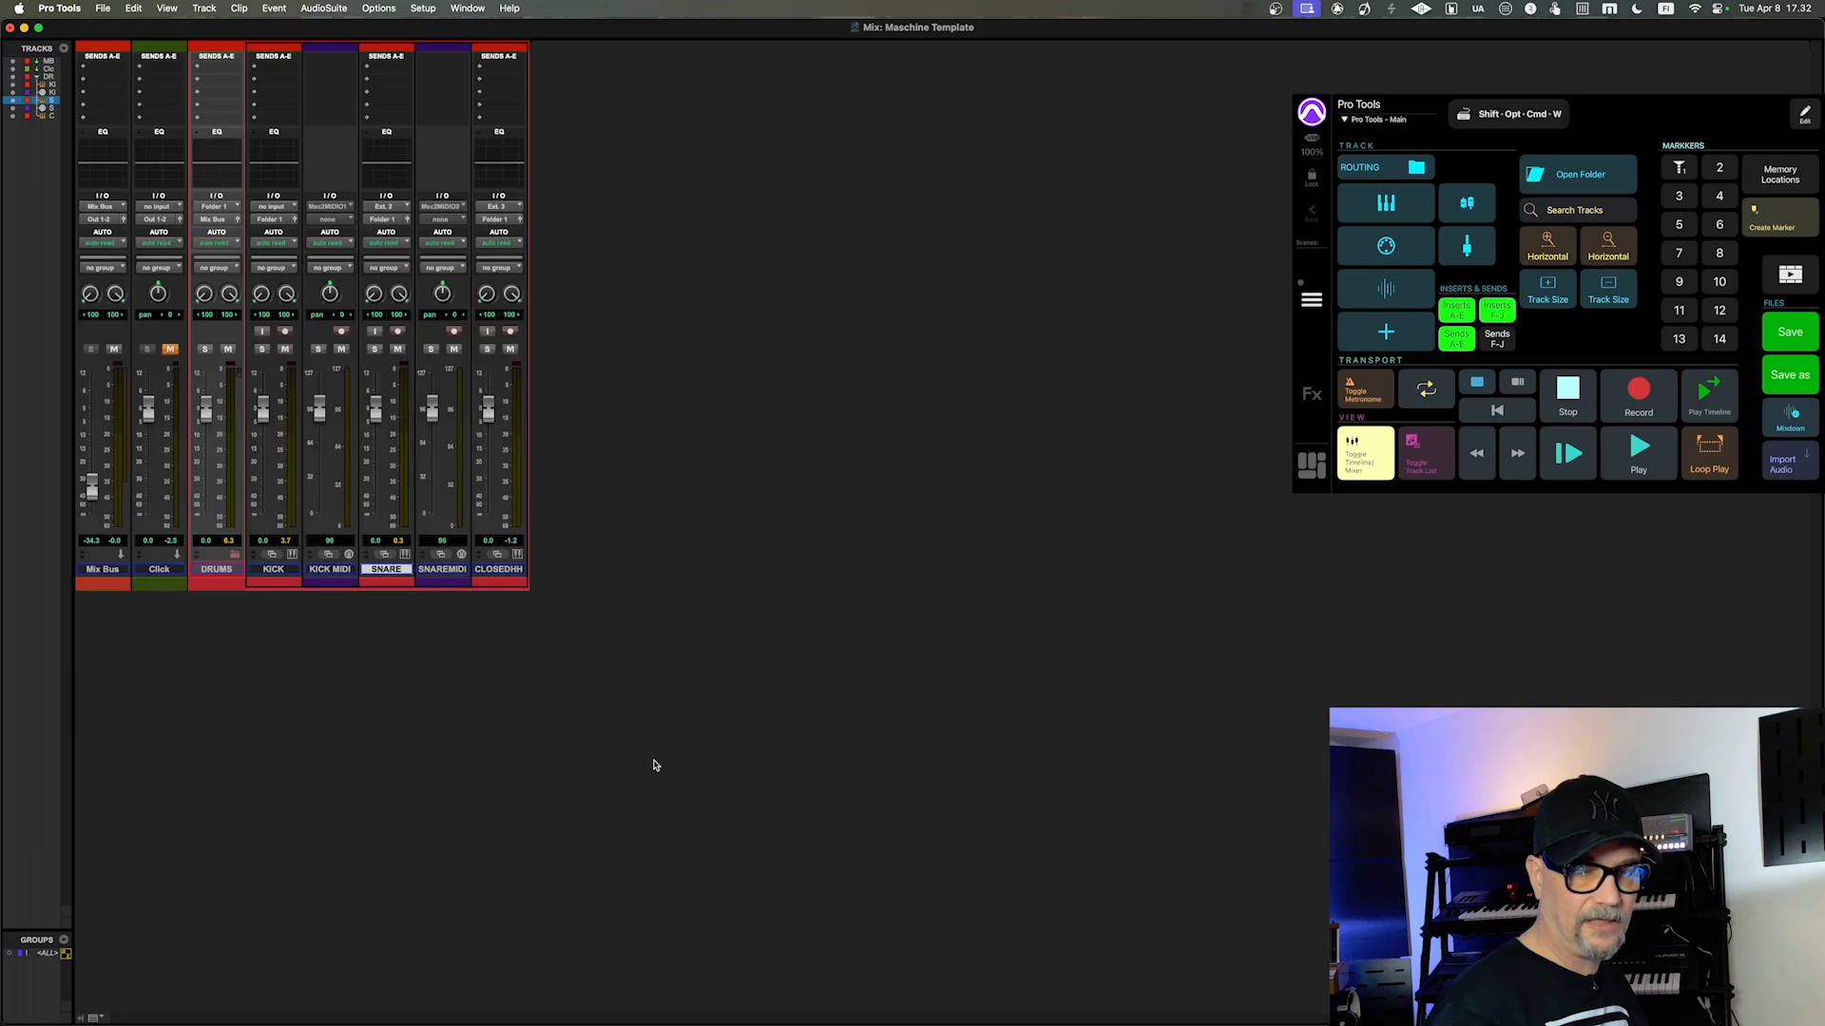
pyautogui.hotkey('ctrl', 'alt', 'shift', '3')
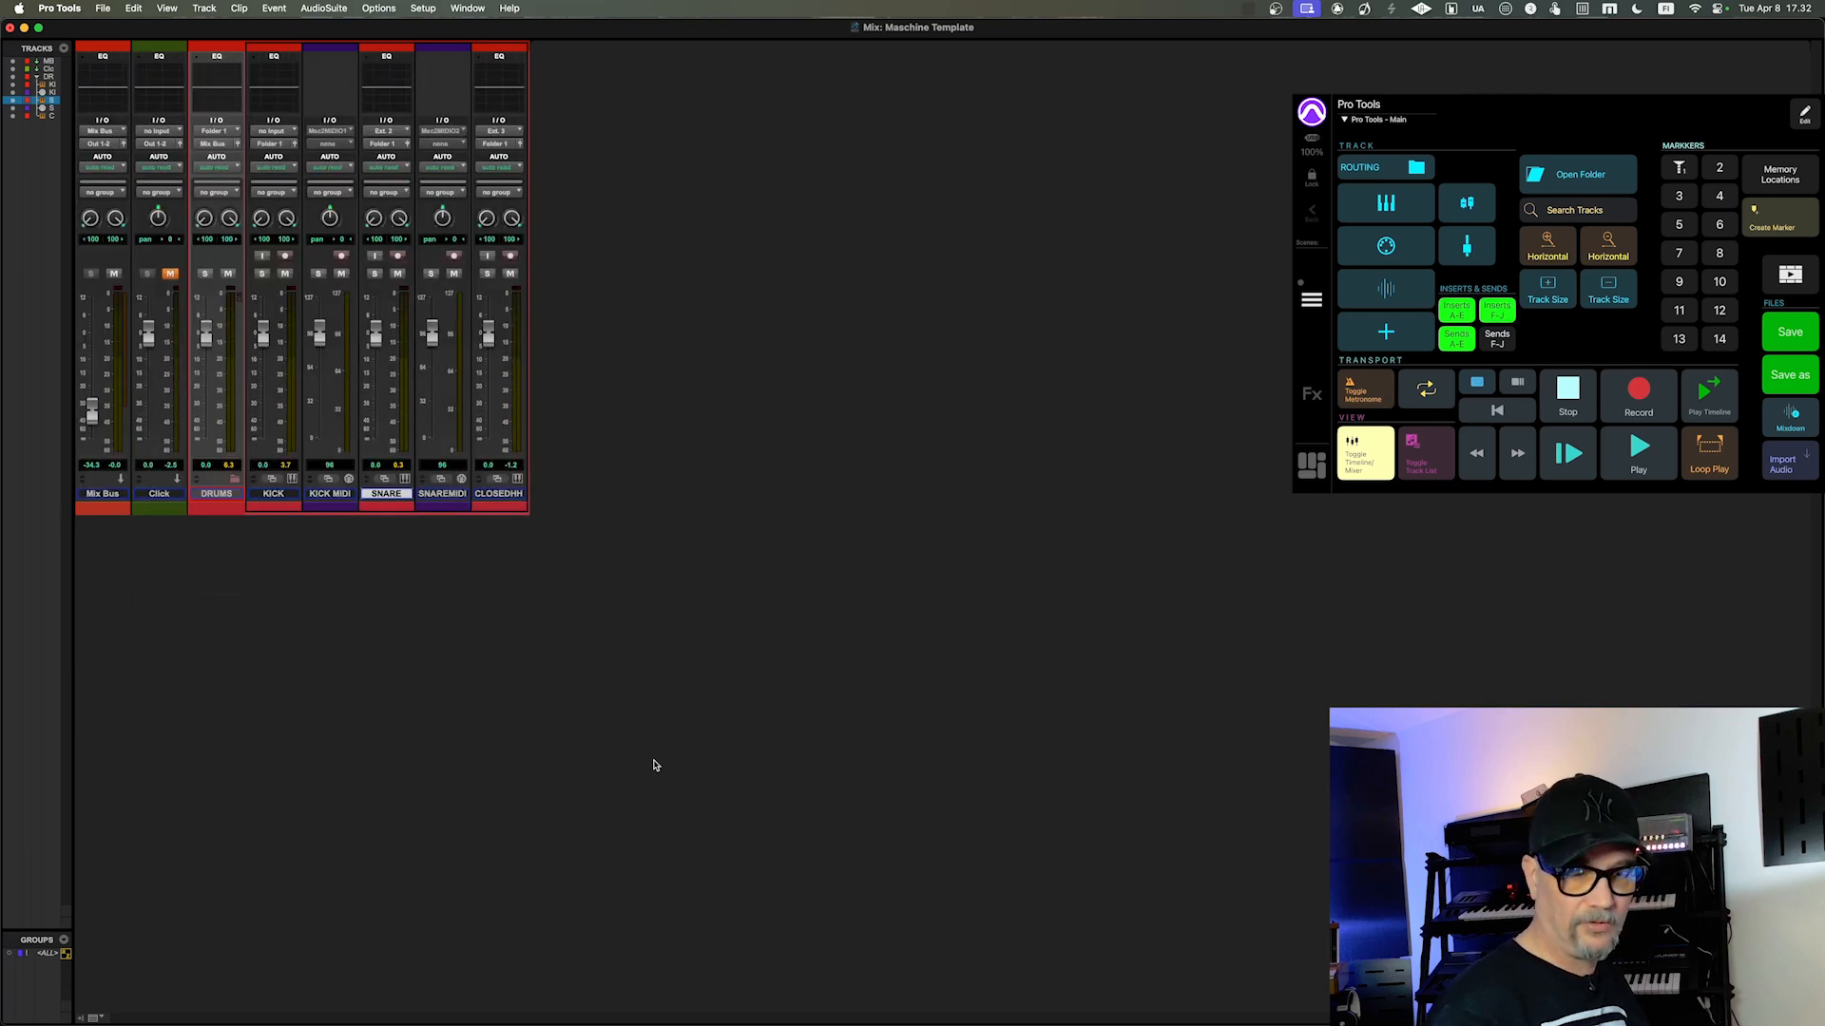
# Step: Restore the Inserts A-E, Inserts F-J and Sends A-E views in the Mix window
pyautogui.hotkey('ctrl', 'alt', 'shift', '1')
pyautogui.hotkey('ctrl', 'alt', 'shift', '2')
pyautogui.hotkey('ctrl', 'alt', 'shift', '3')
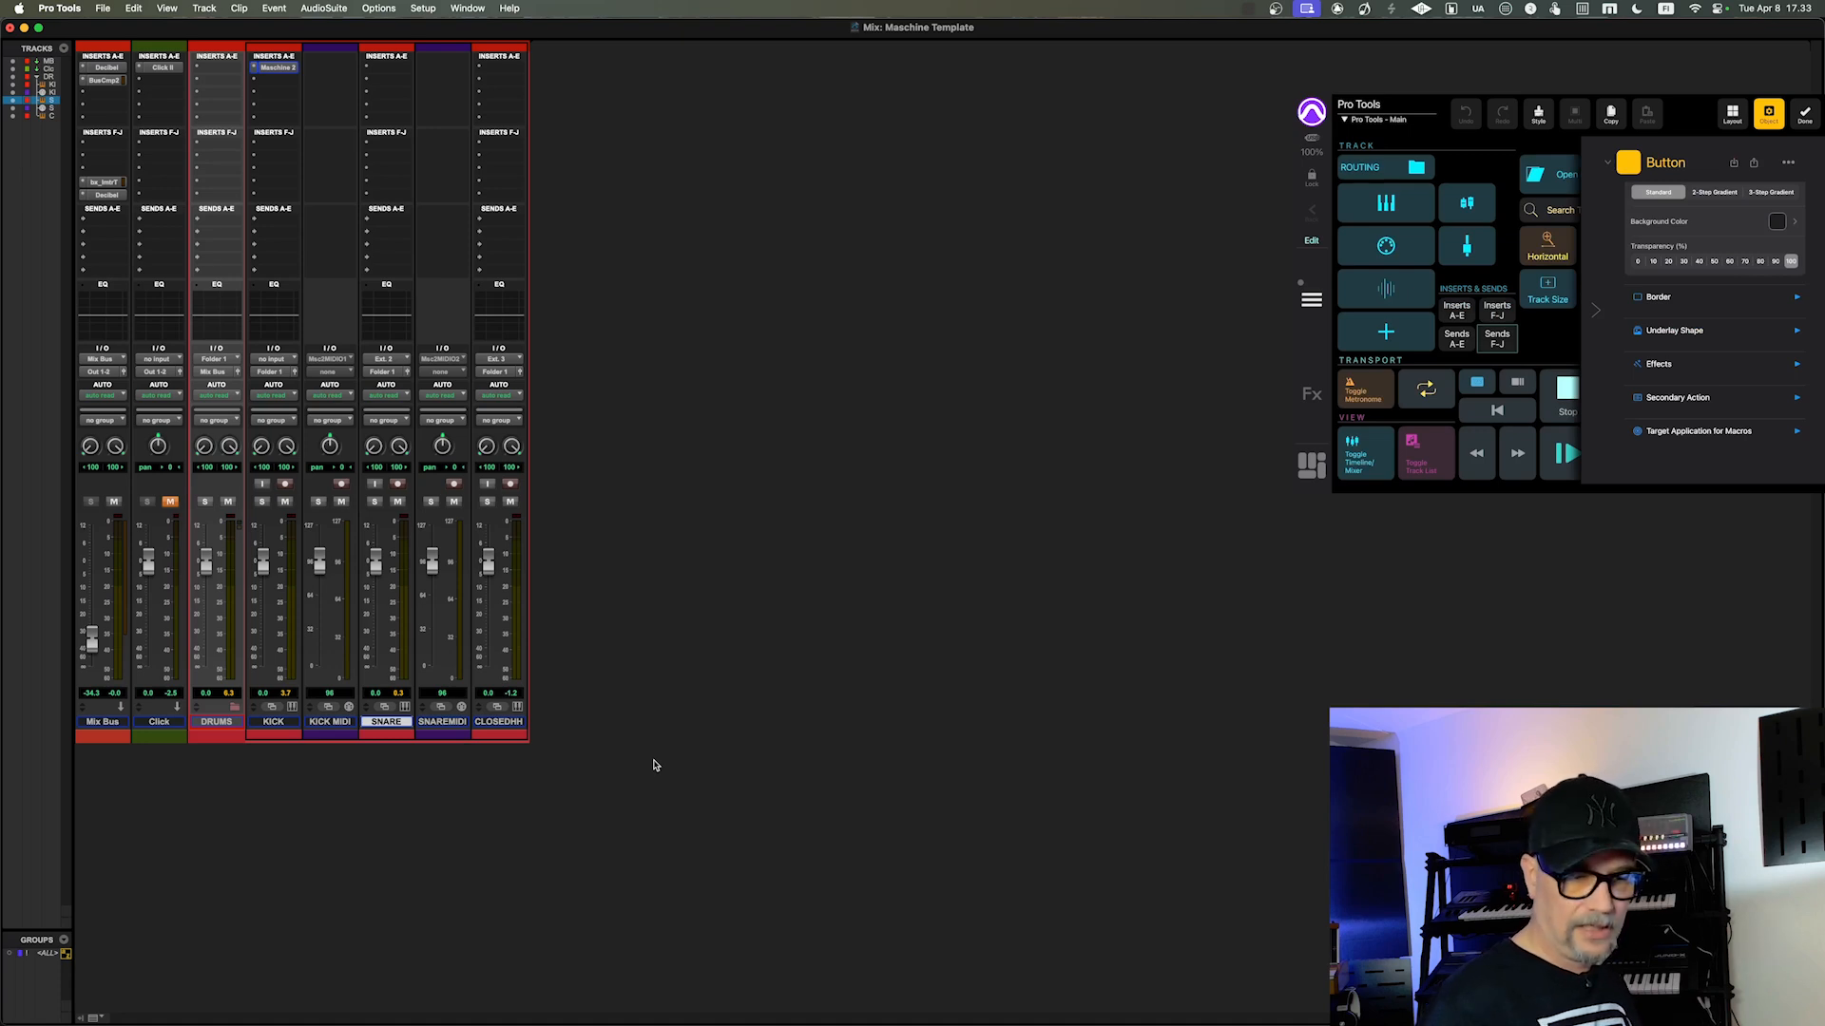
# Step: Return to the Edit window and search the Keyboard Shortcuts for "send view" to examine the key combinations, closing the dialog when done
pyautogui.press('super+equal')
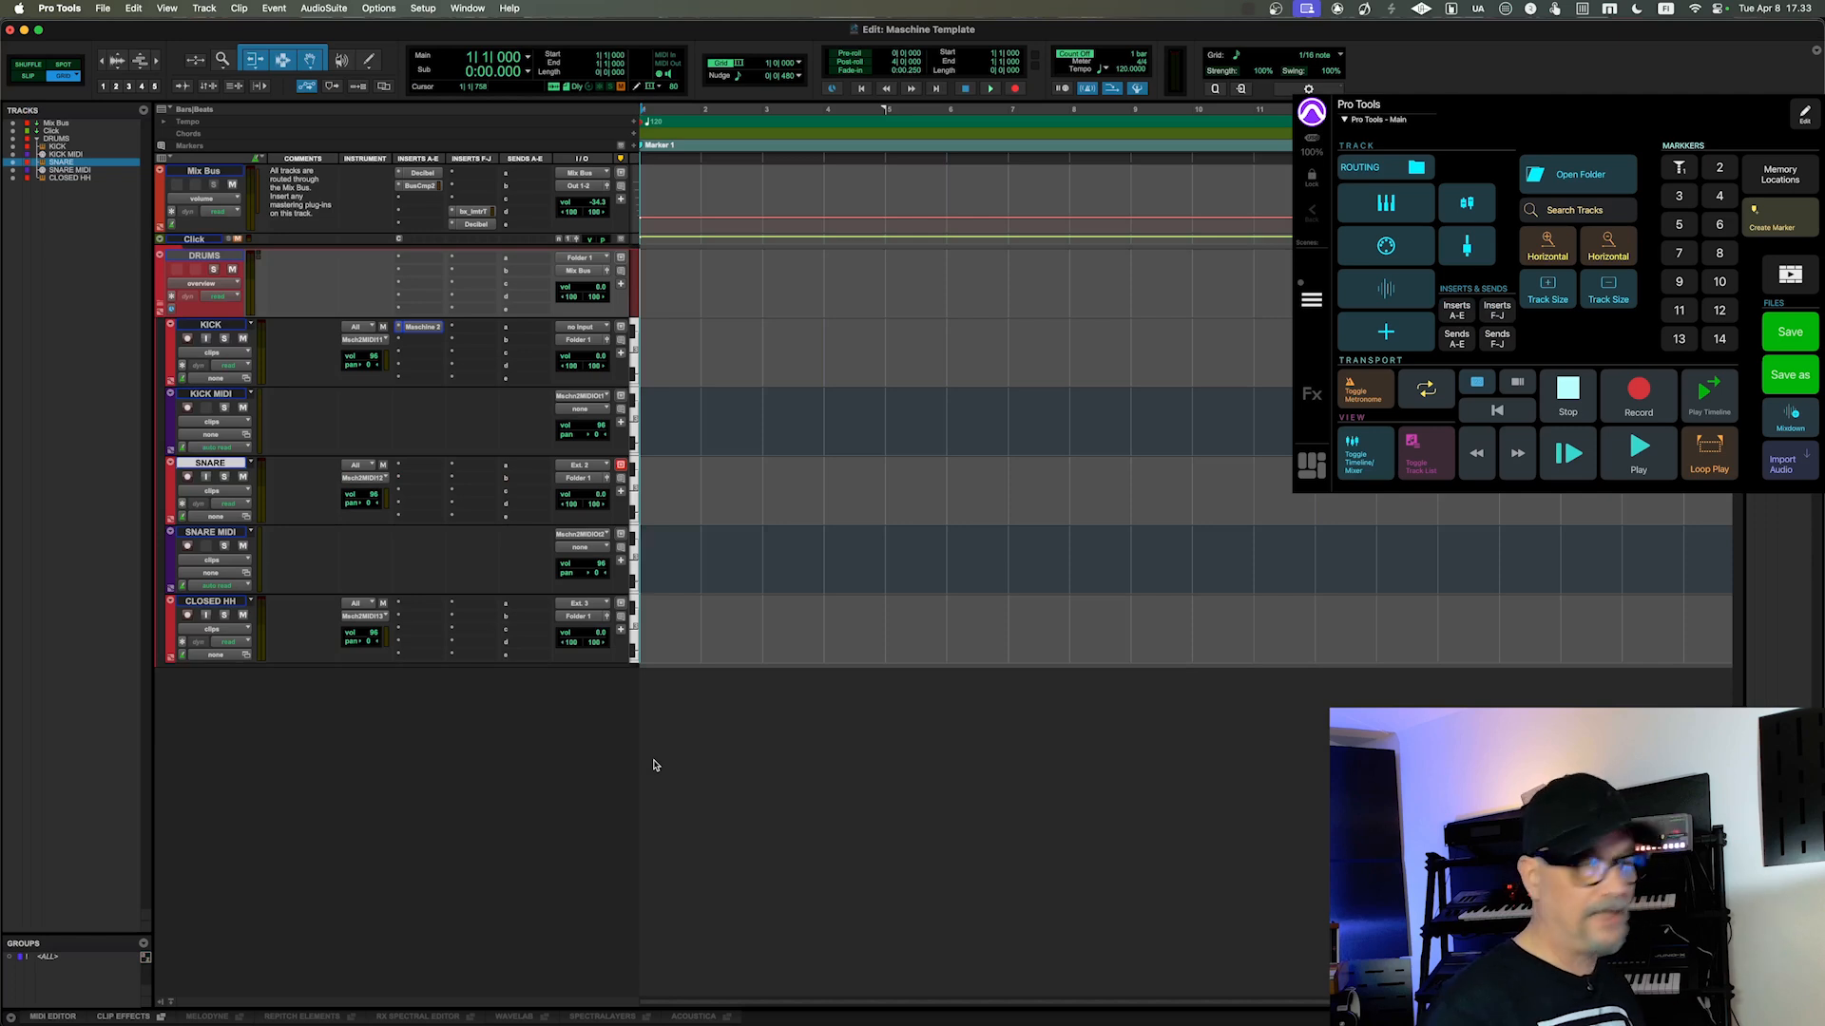
pyautogui.click(421, 10)
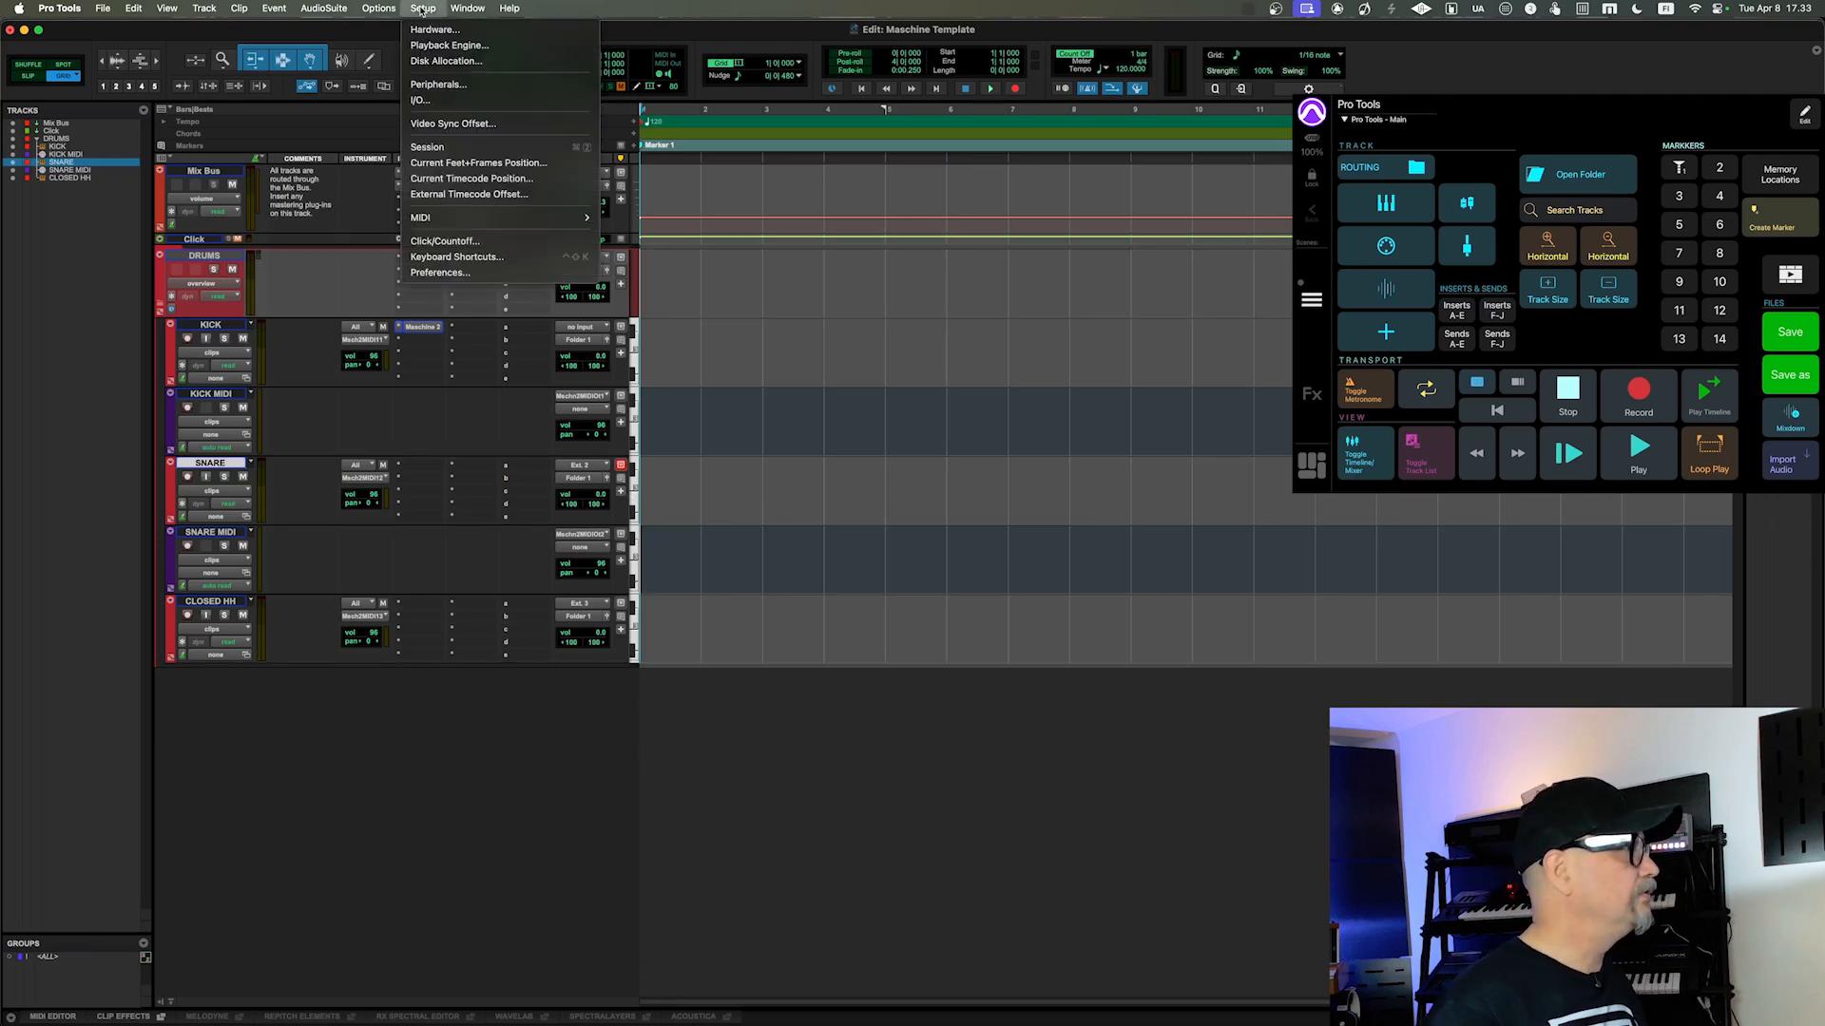
pyautogui.click(445, 259)
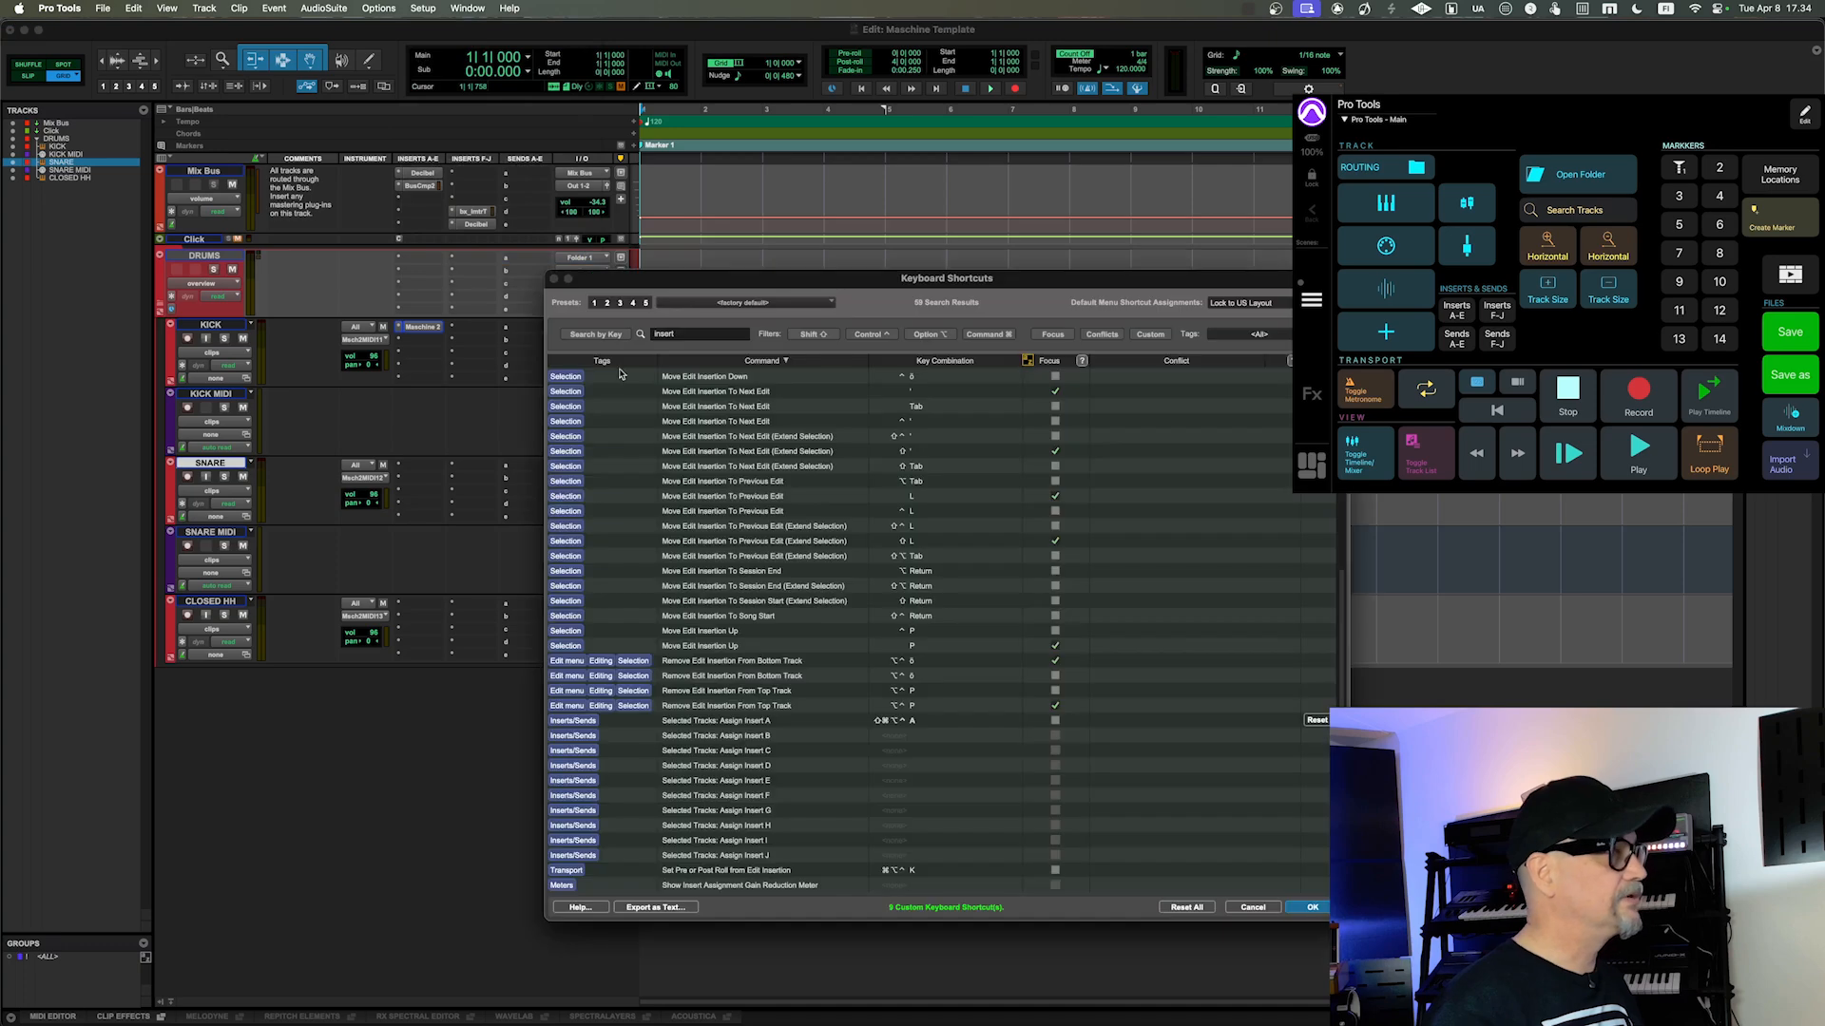
pyautogui.click(715, 337)
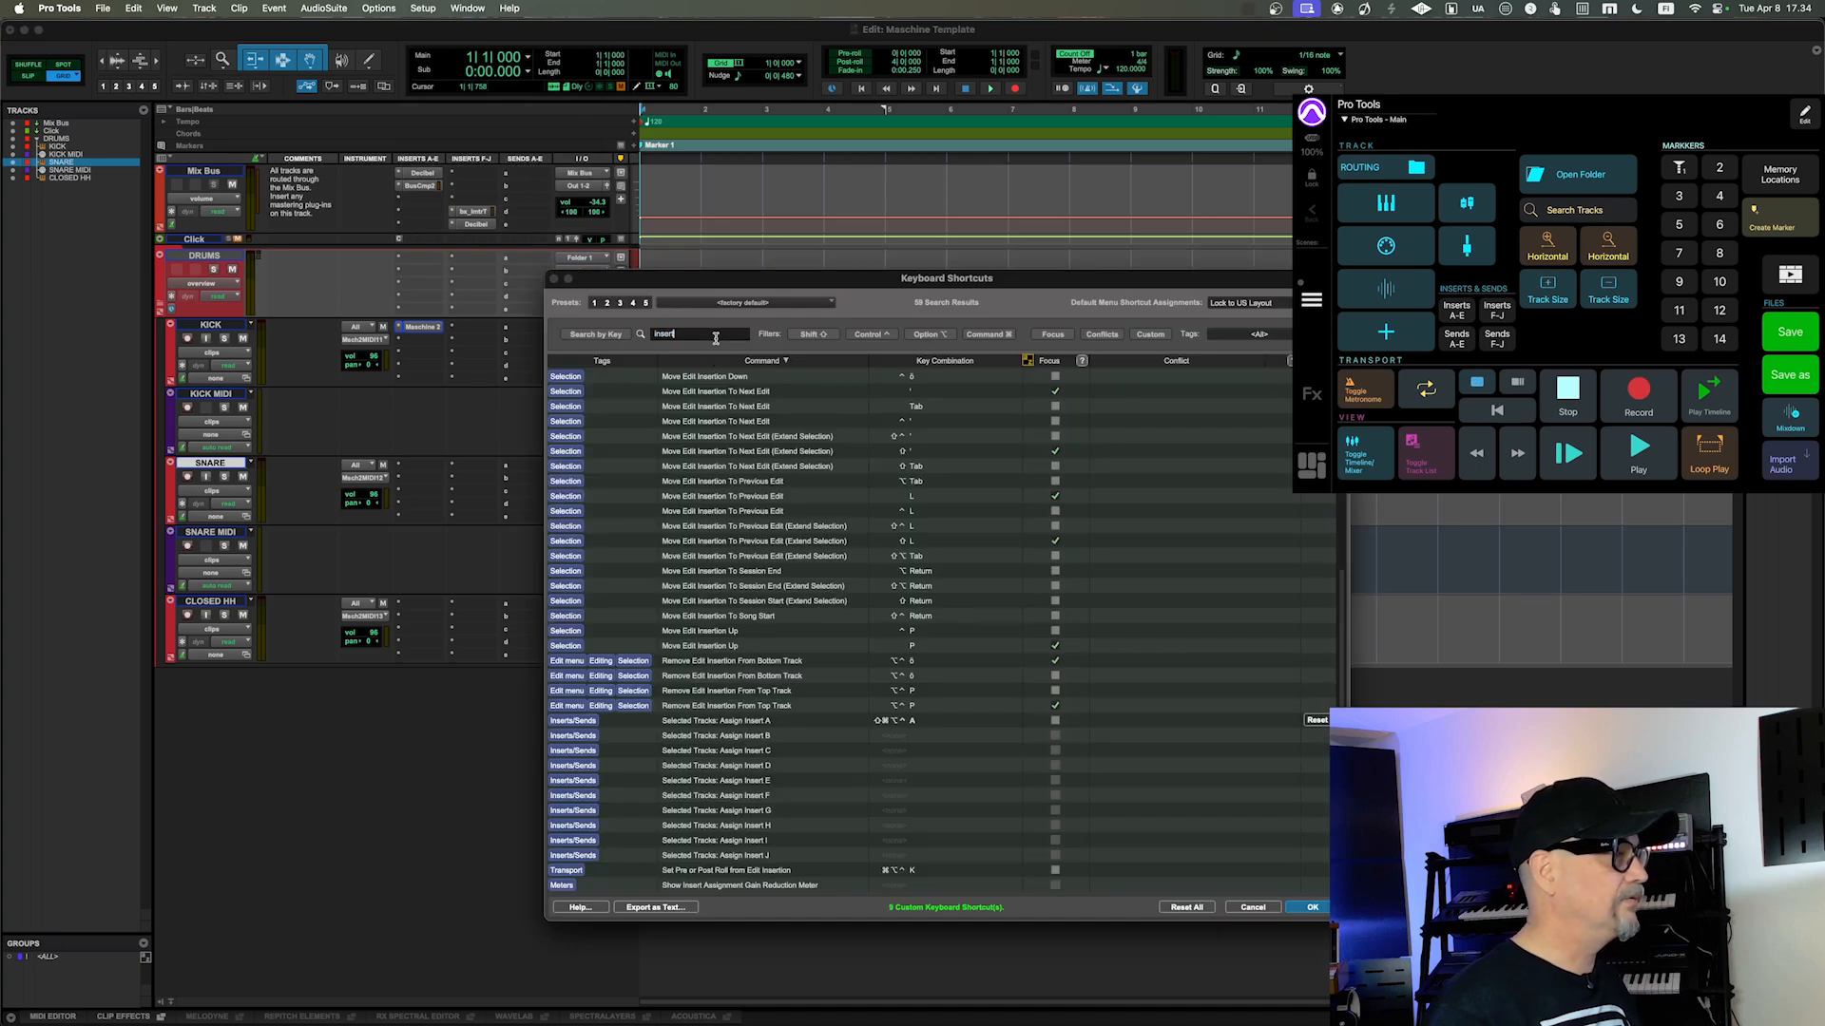
pyautogui.press('BackSpace')
pyautogui.press('BackSpace')
pyautogui.press('BackSpace')
pyautogui.press('BackSpace')
pyautogui.press('BackSpace')
pyautogui.press('BackSpace')
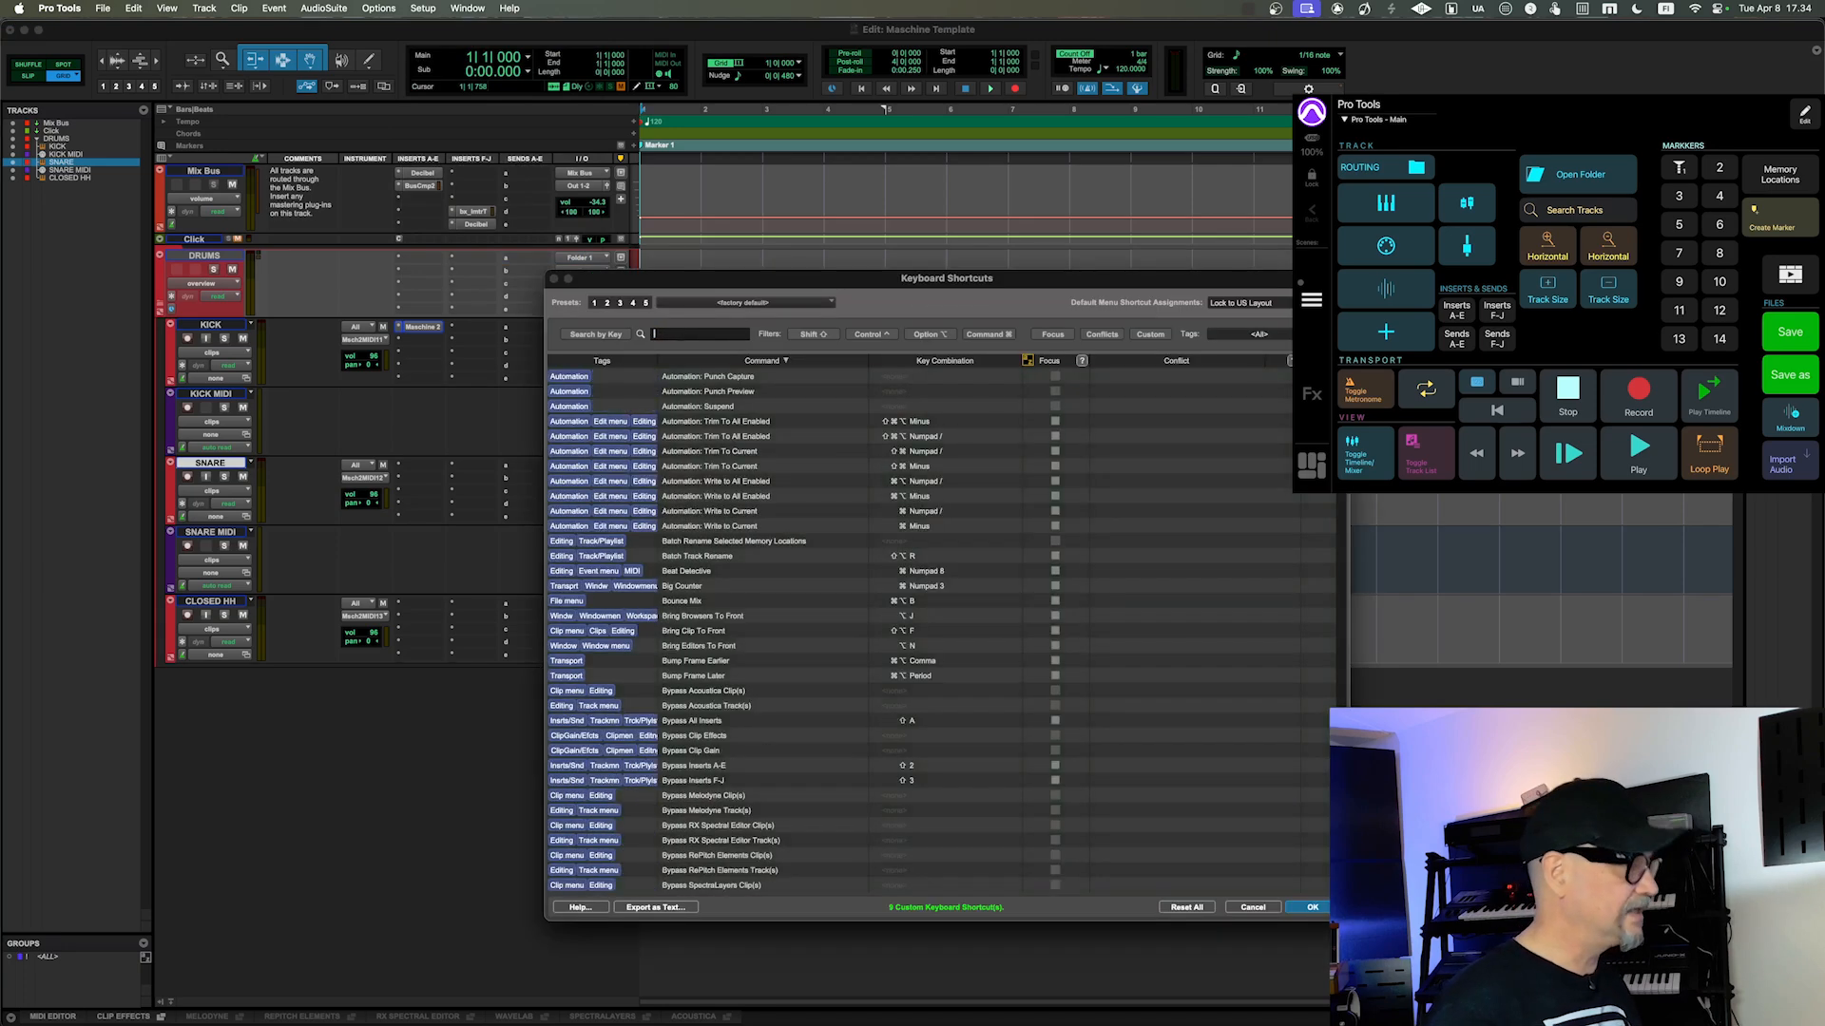
pyautogui.write('send')
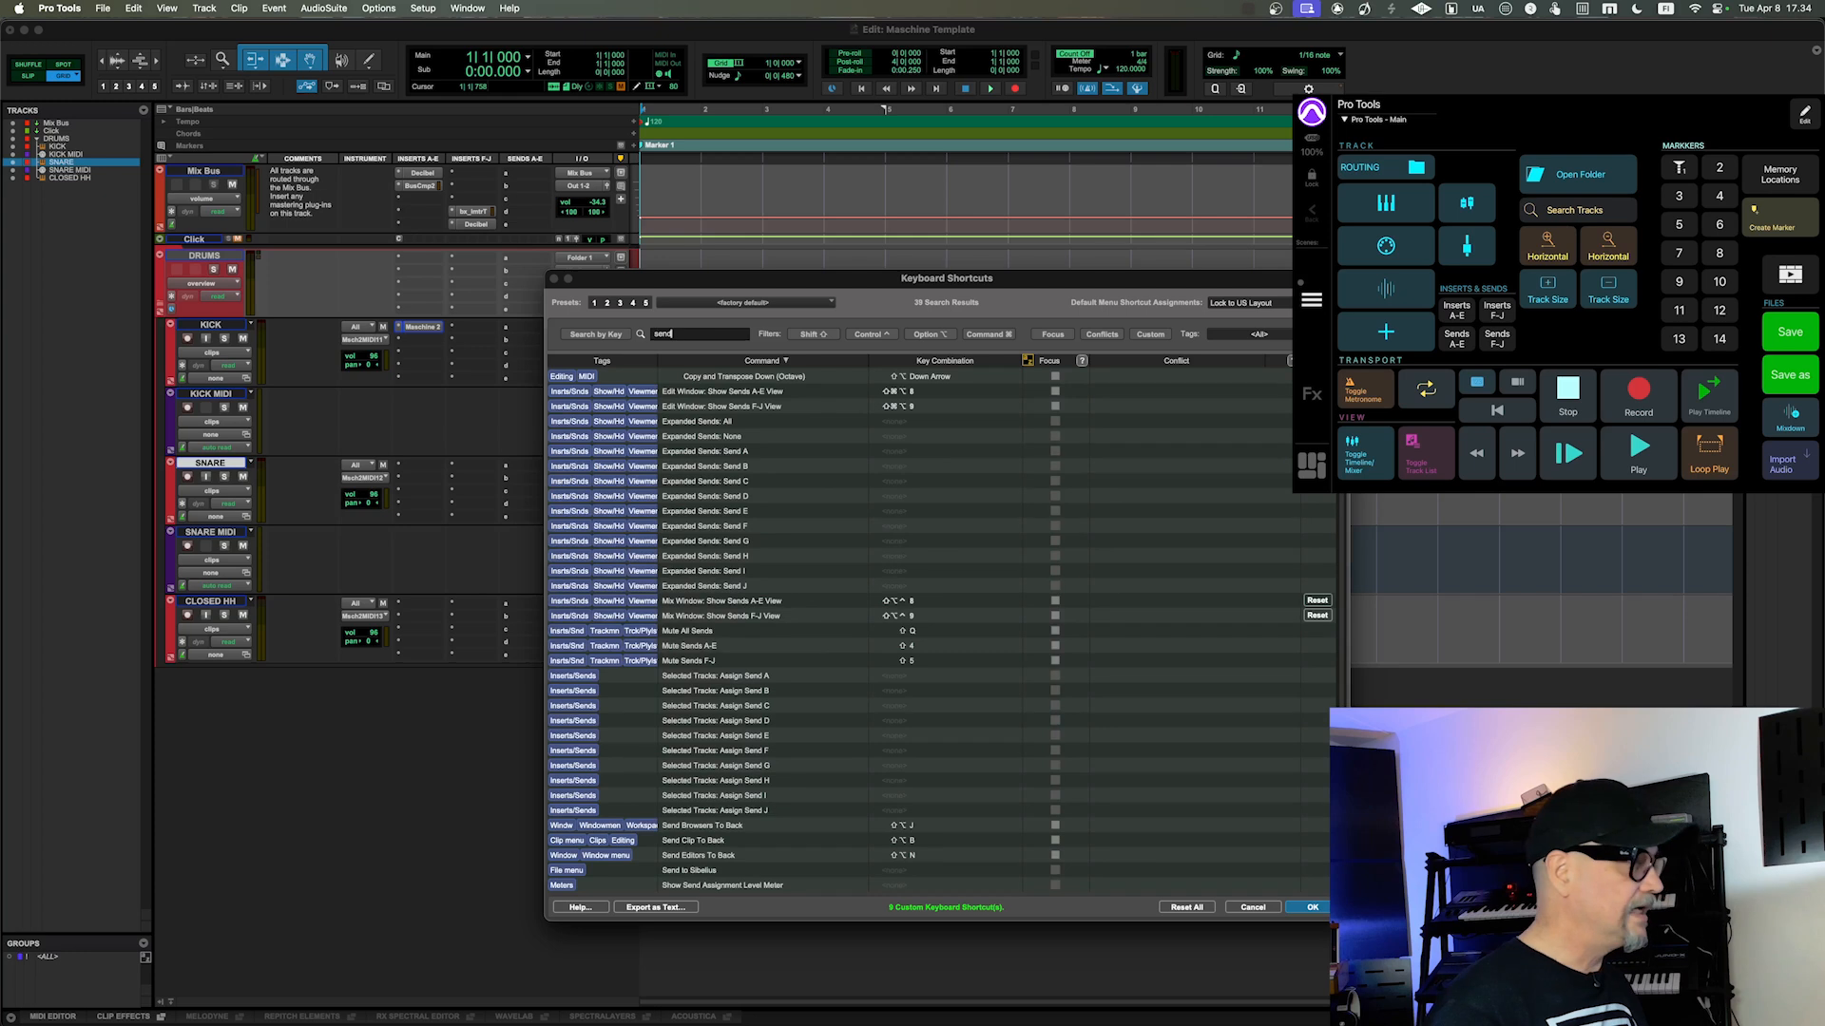
pyautogui.write(' view')
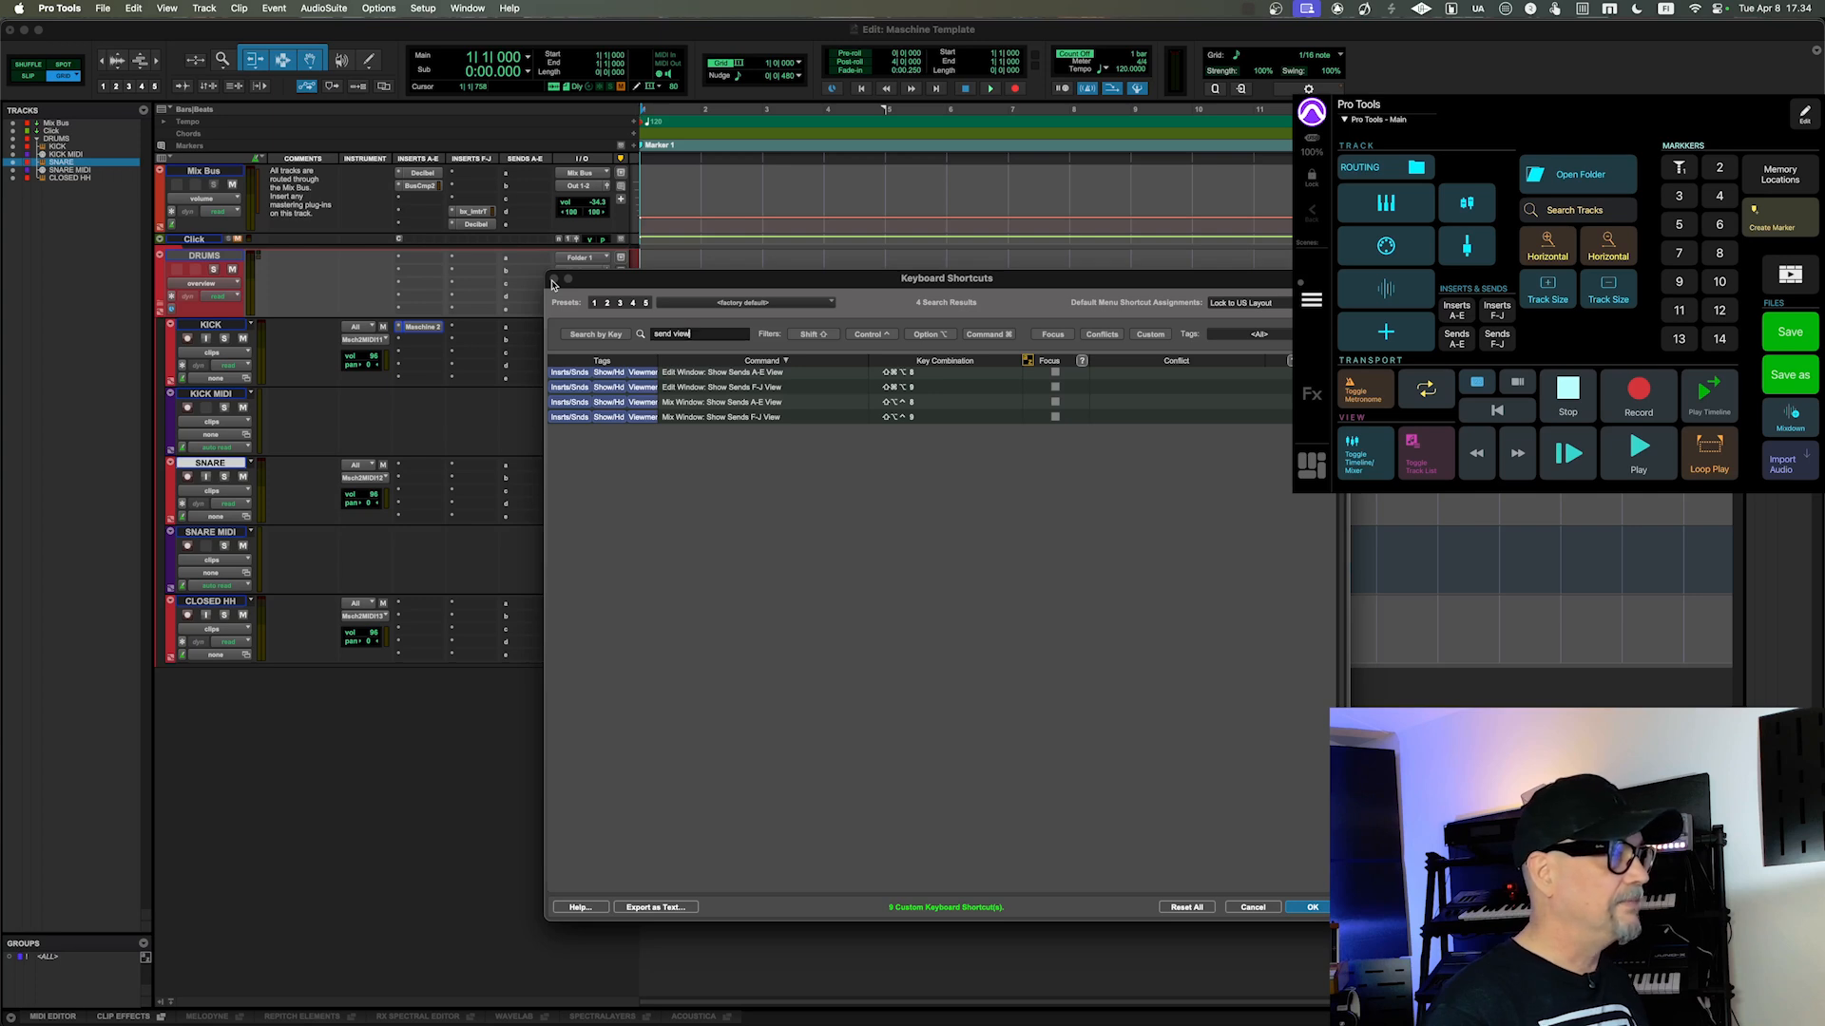
pyautogui.click(1313, 907)
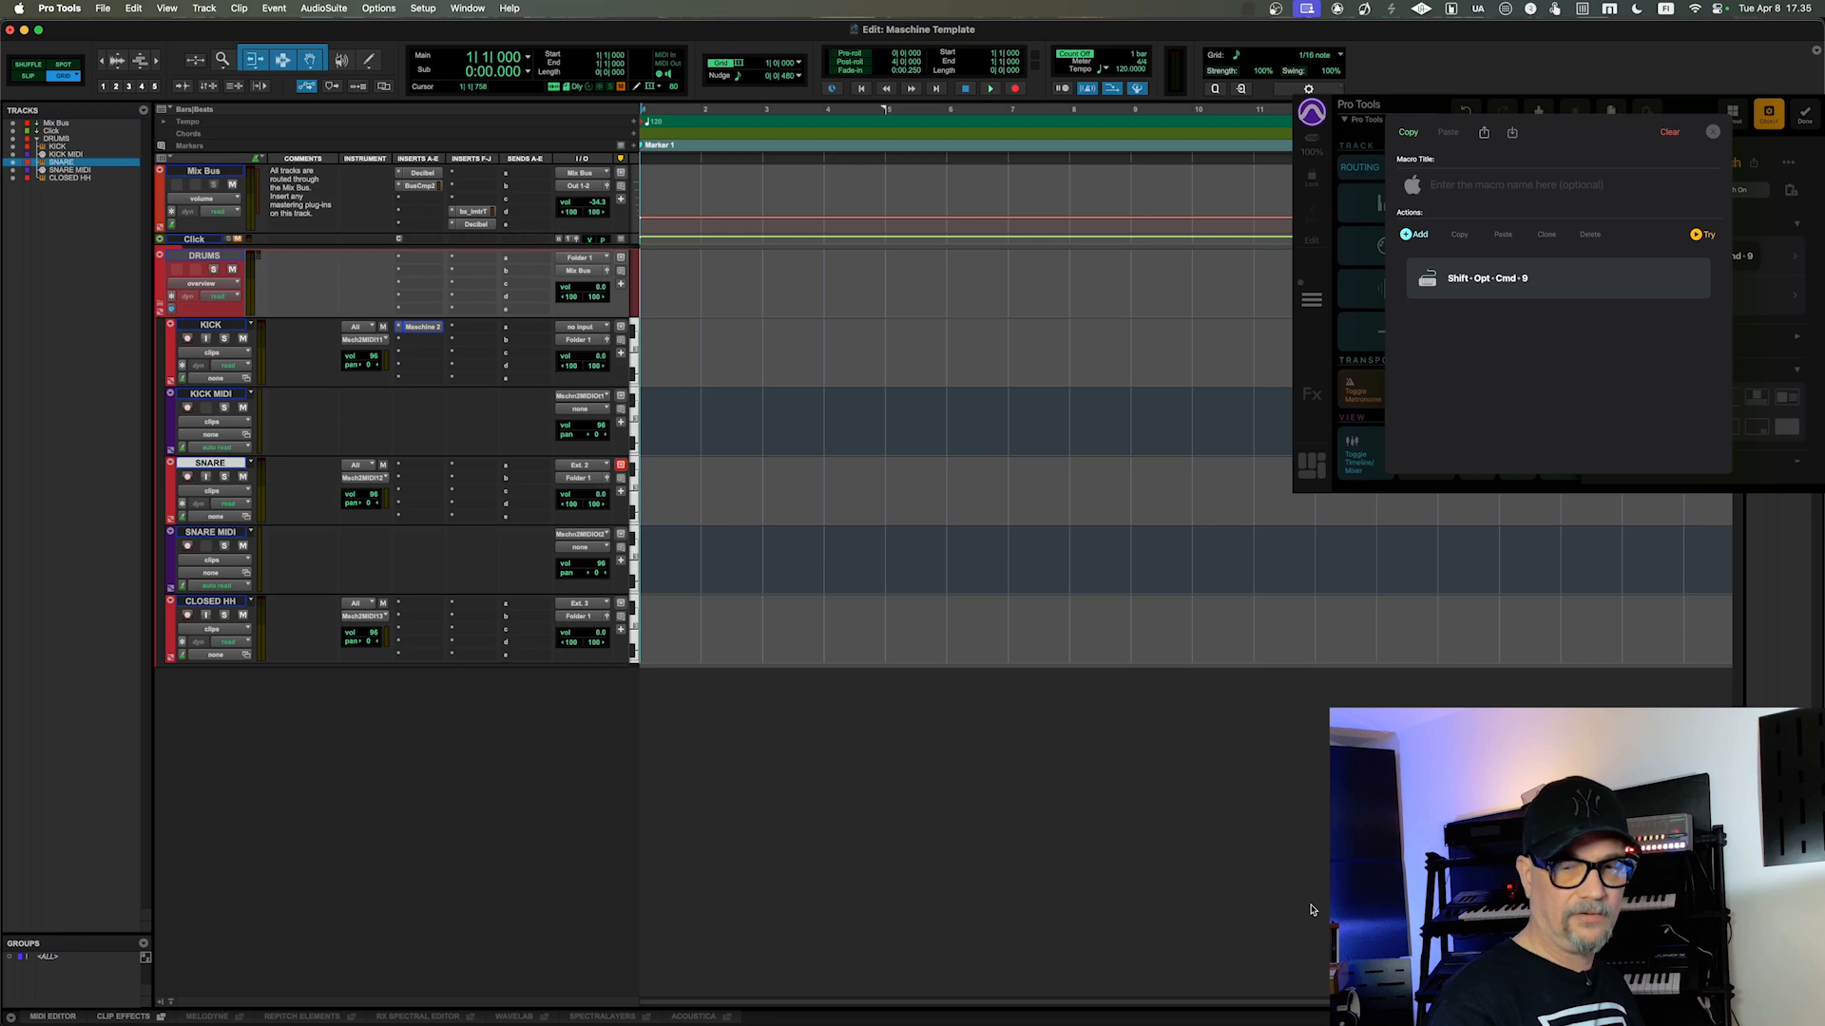
# Step: Toggle the Sends F-J column in the Edit window, leaving it shown
pyautogui.press('alt+shift+super+9')
pyautogui.press('alt+shift+super+9')
pyautogui.press('alt+shift+super+9')
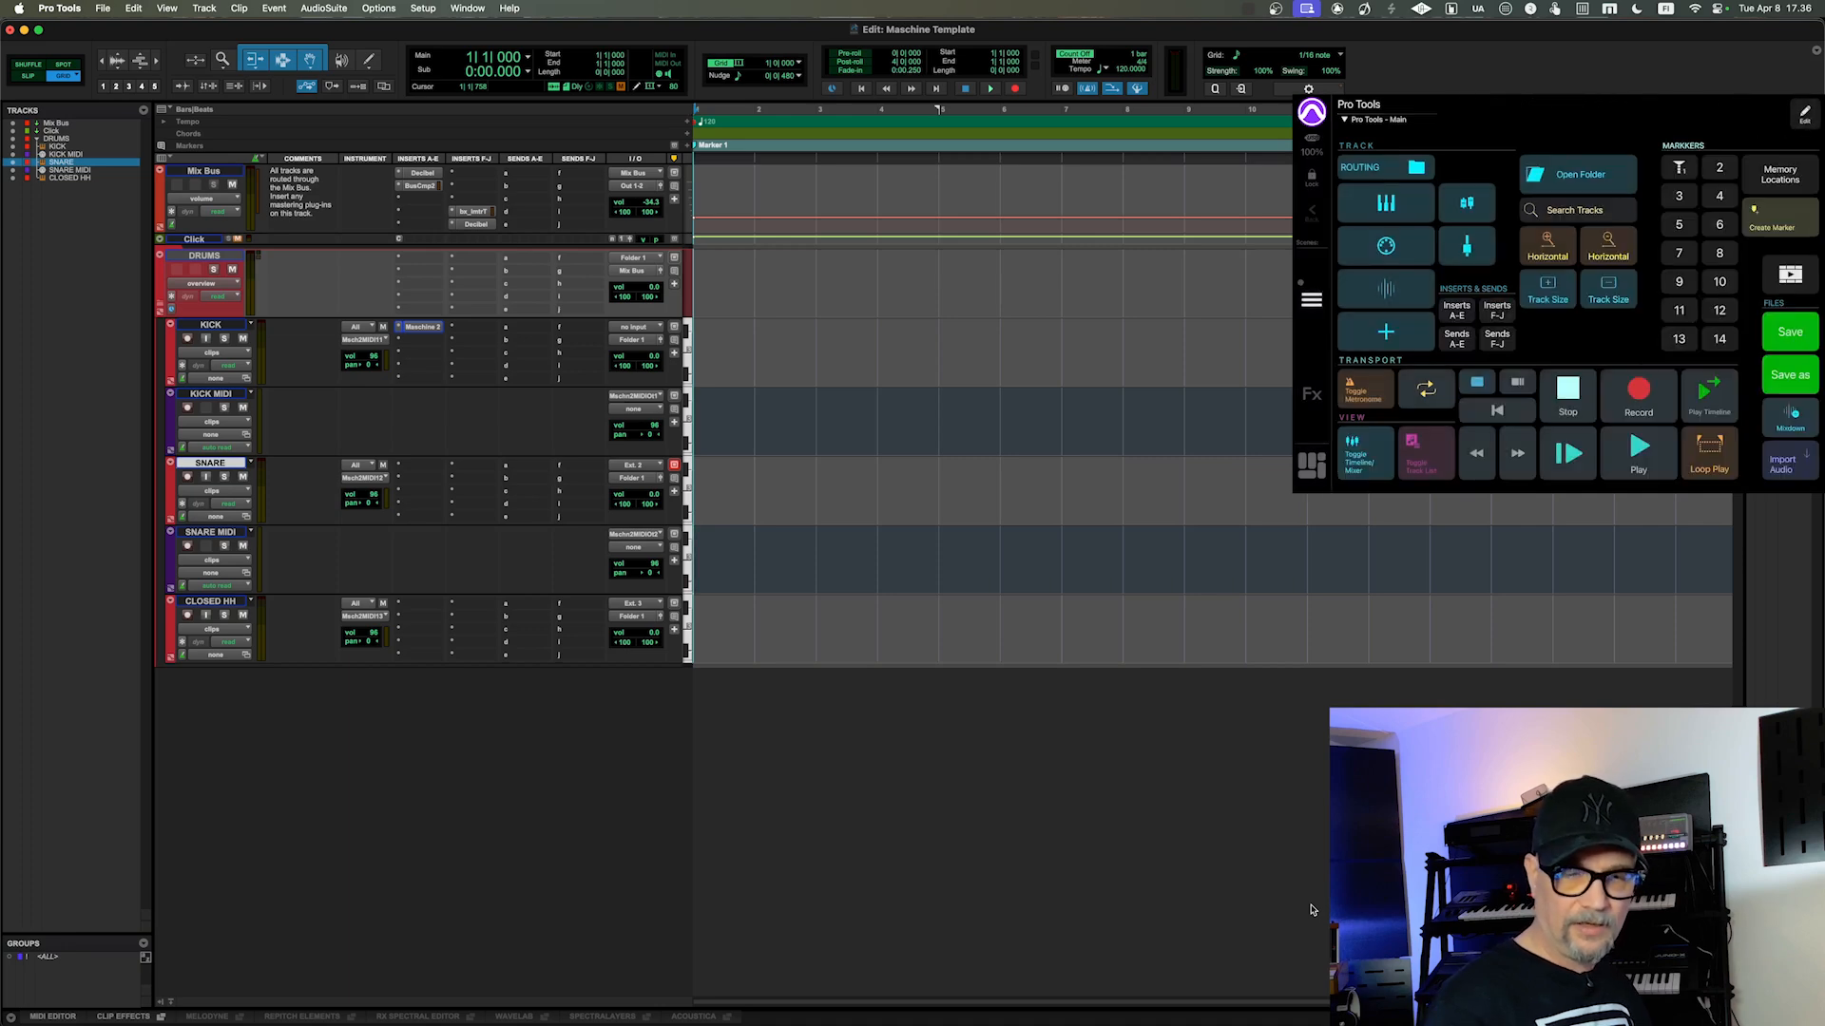
# Step: Switch to the Mix window and toggle its Sends F-J view on and off
pyautogui.press('super+equal')
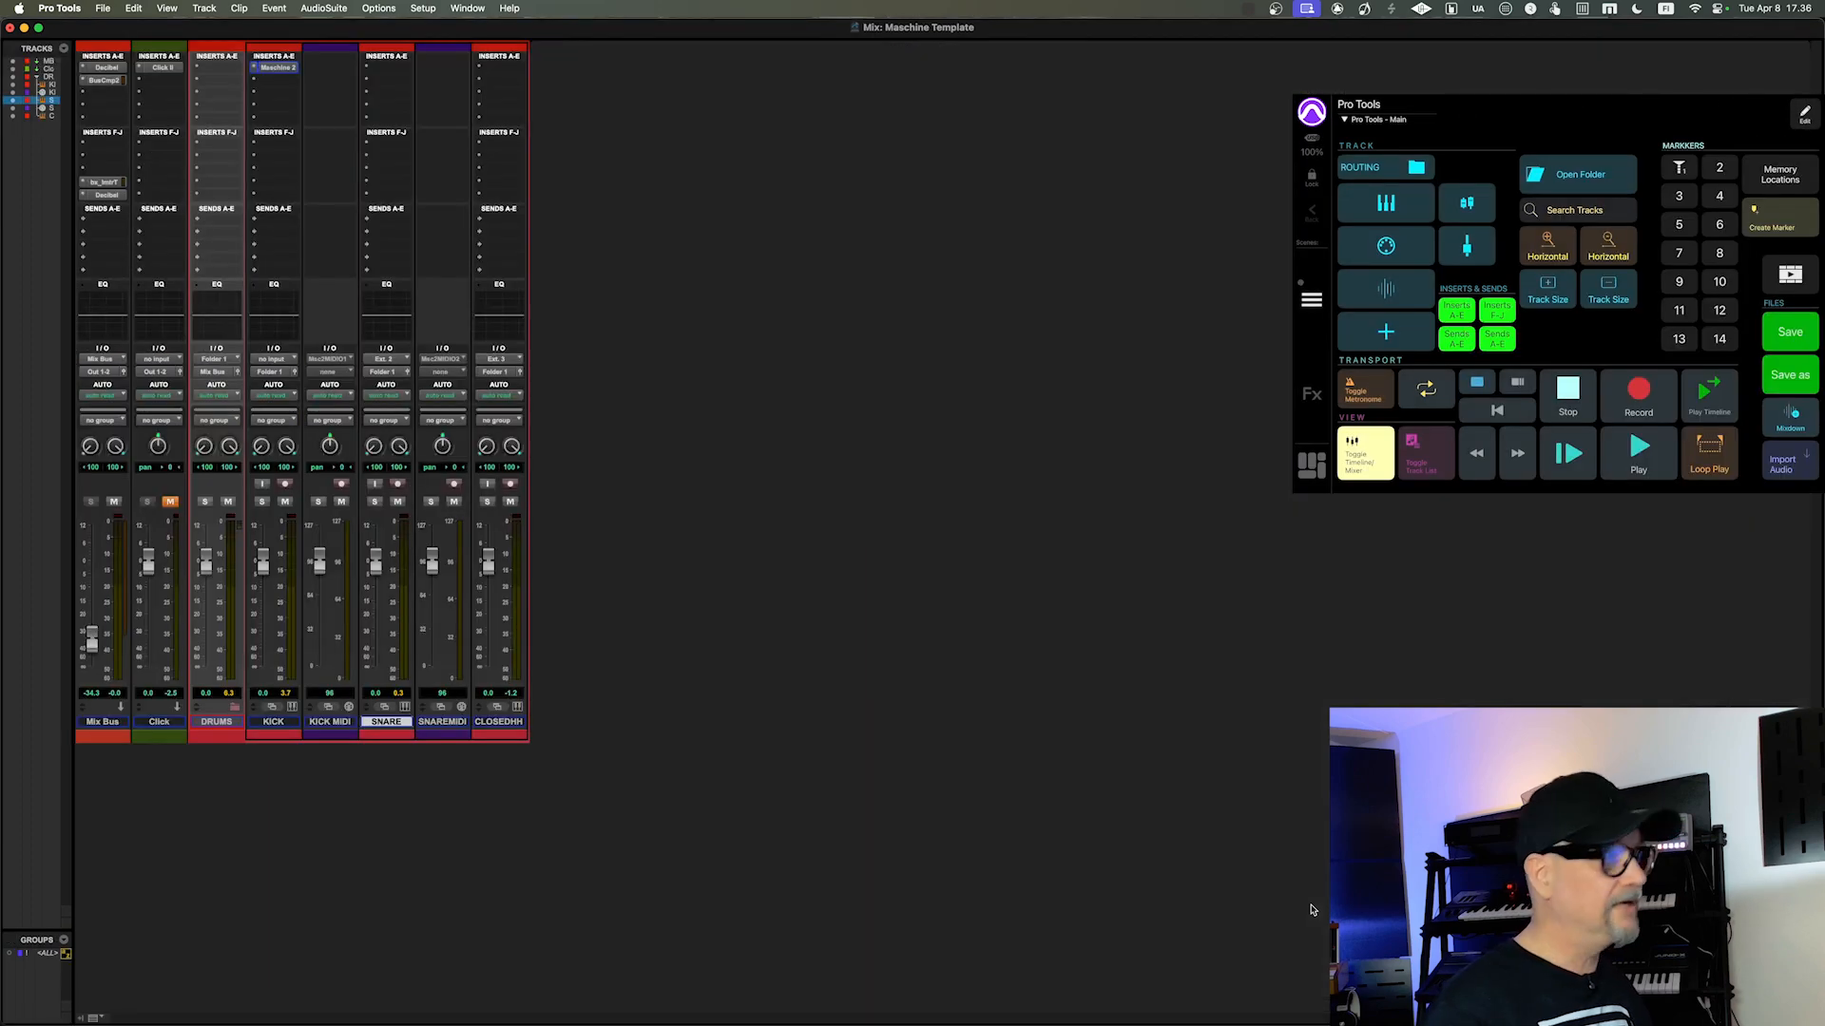
pyautogui.press('ctrl+alt+super+j')
pyautogui.press('ctrl+alt+super+j')
pyautogui.press('ctrl+alt+super+j')
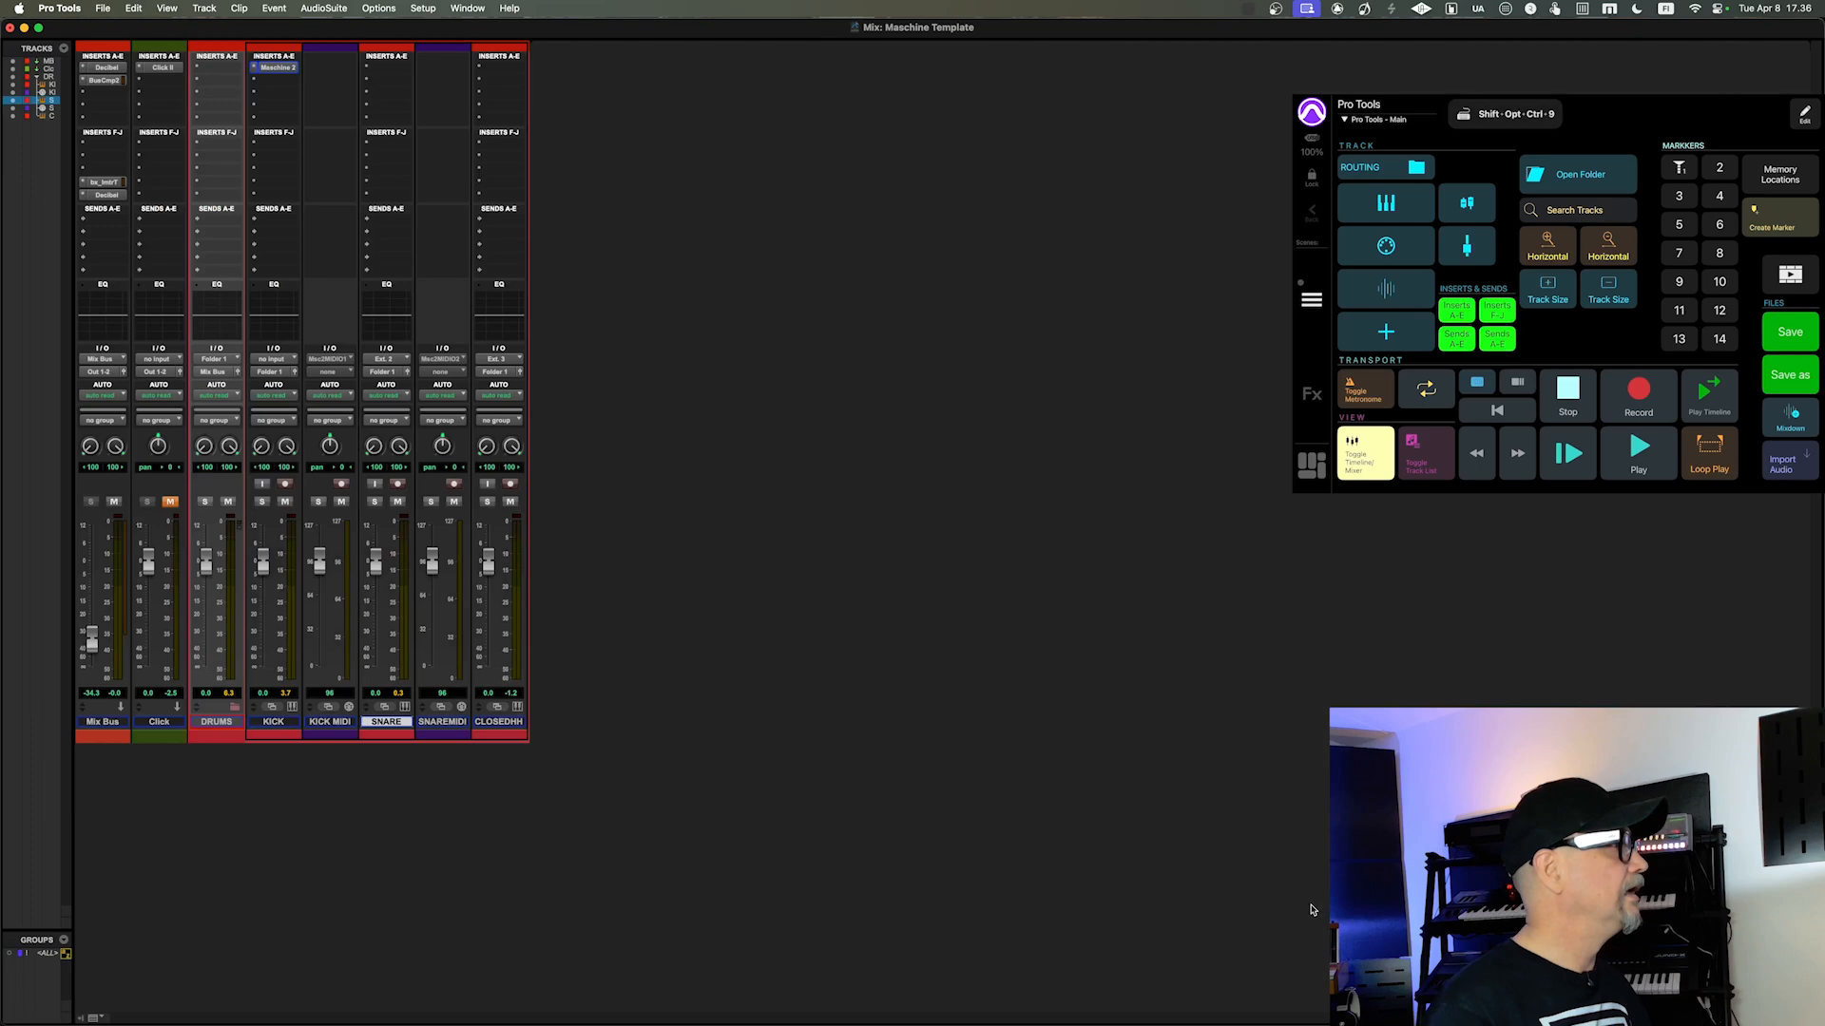
pyautogui.press('ctrl+alt+super+j')
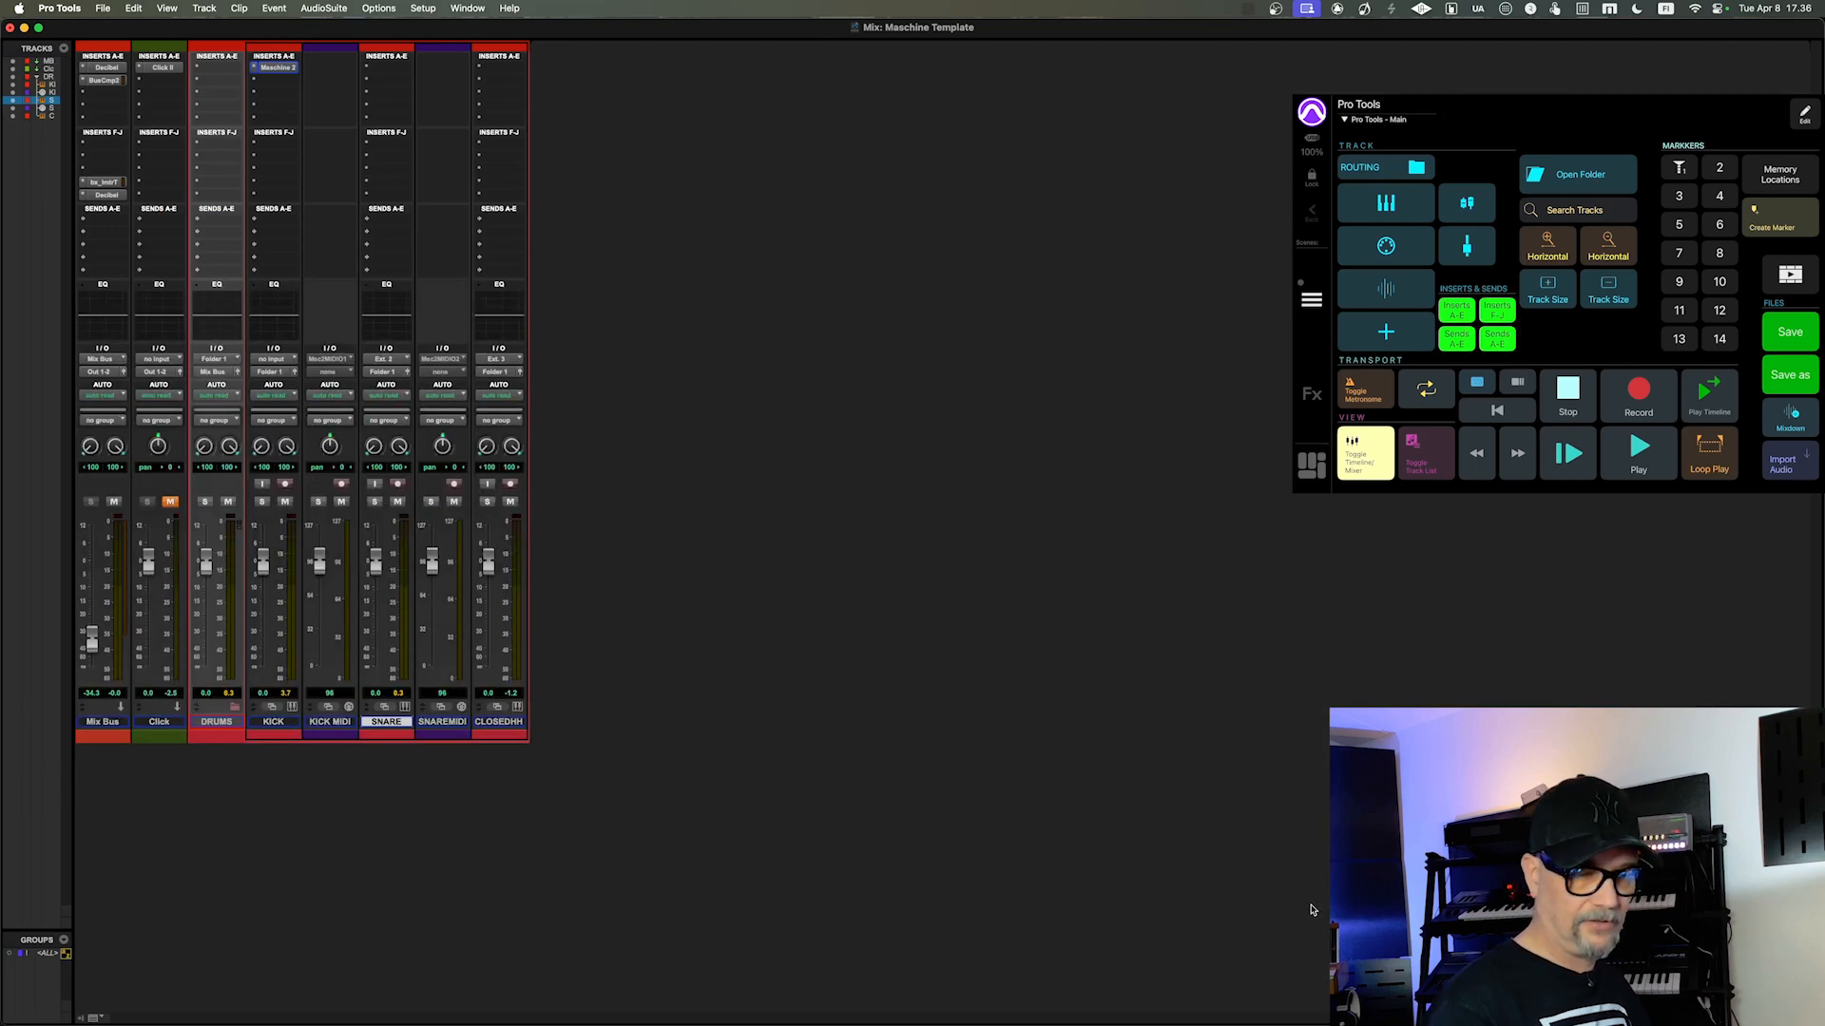
# Step: Go back to the Edit window and show the Sends F-J column beside Sends A-E
pyautogui.press('super+equal')
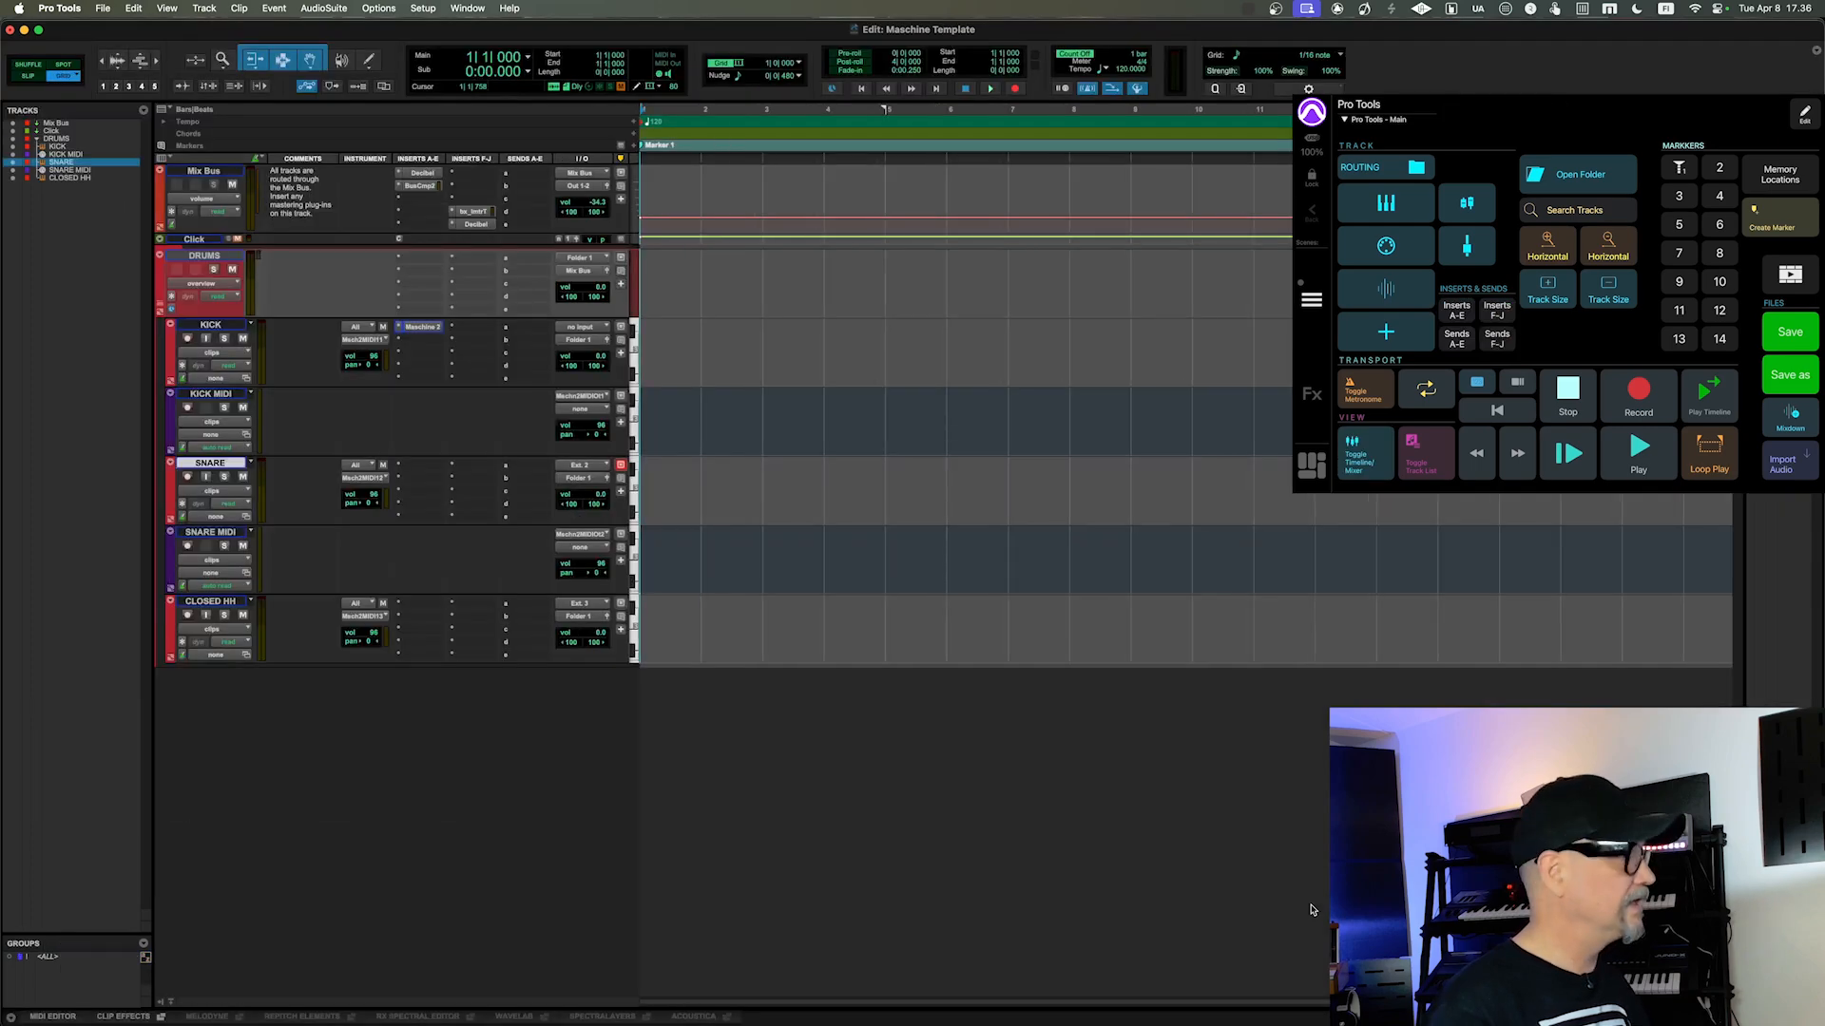
pyautogui.press('ctrl+alt+super+j')
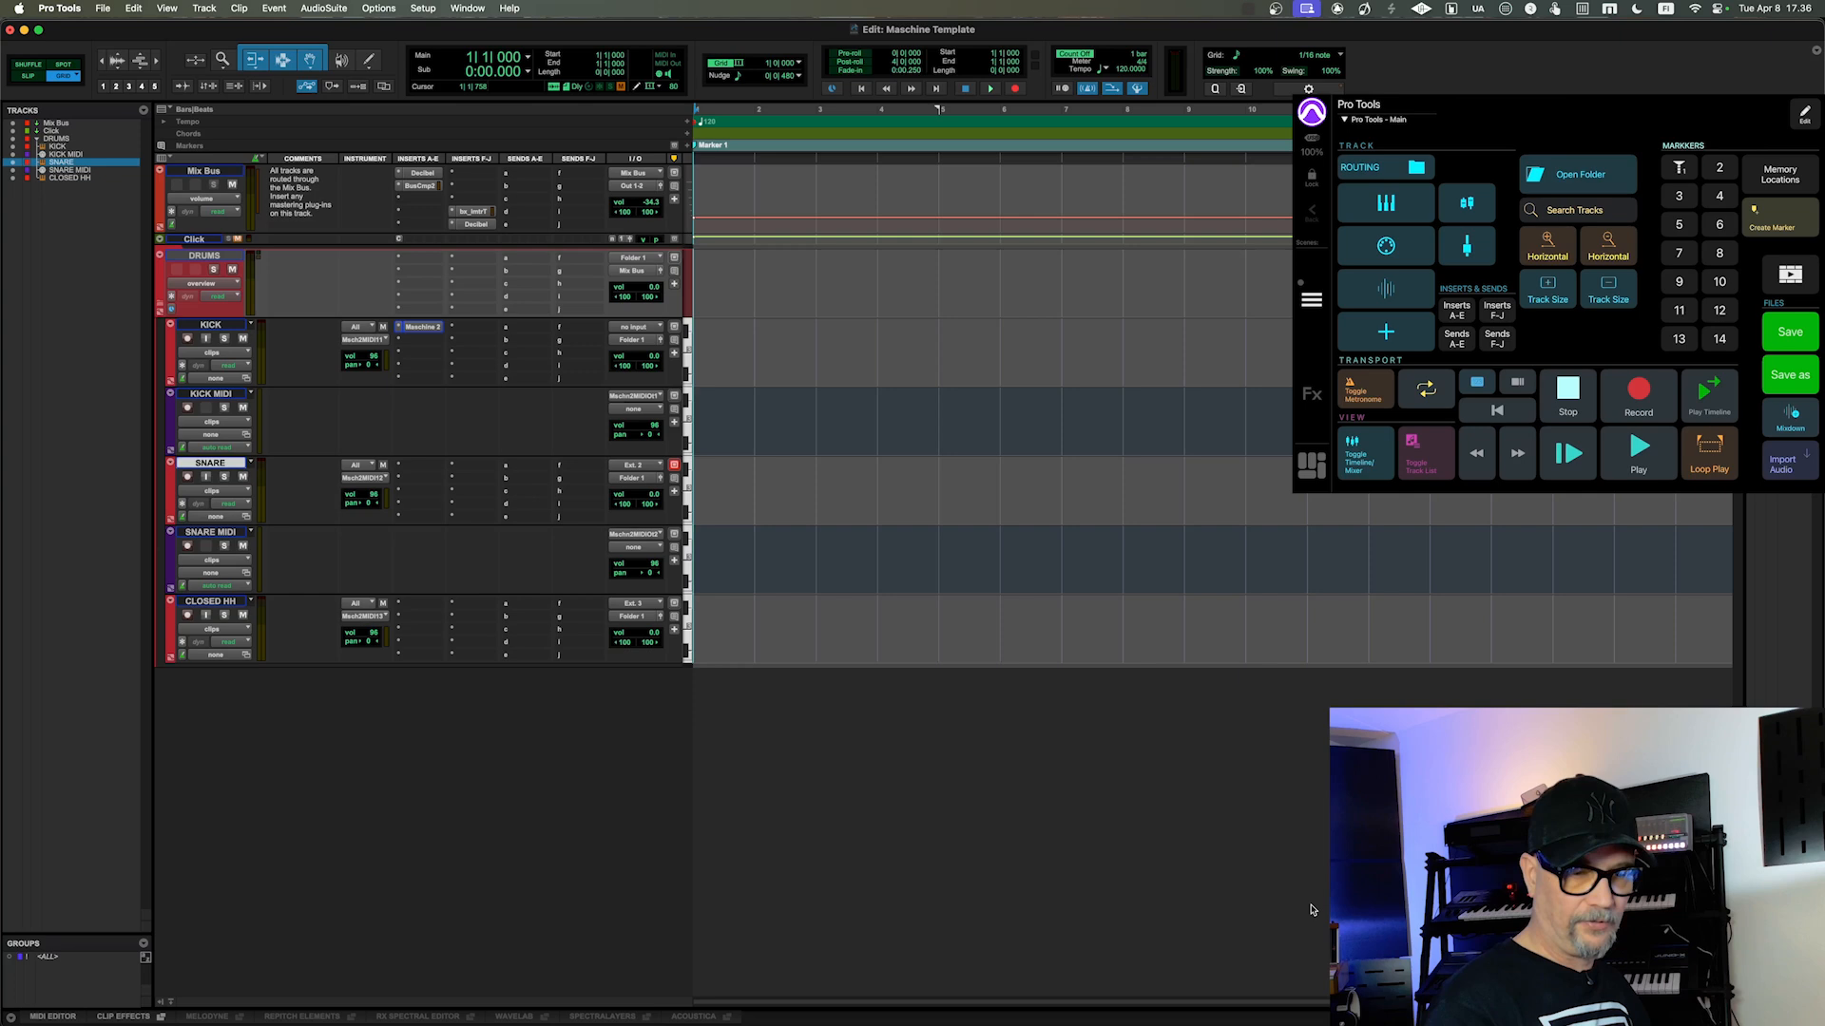
# Step: Toggle the Sends F-J and Sends A-E columns off in the Edit window and show both again
pyautogui.press('shift+alt+super+9')
pyautogui.press('shift+alt+super+9')
pyautogui.press('shift+alt+super+9')
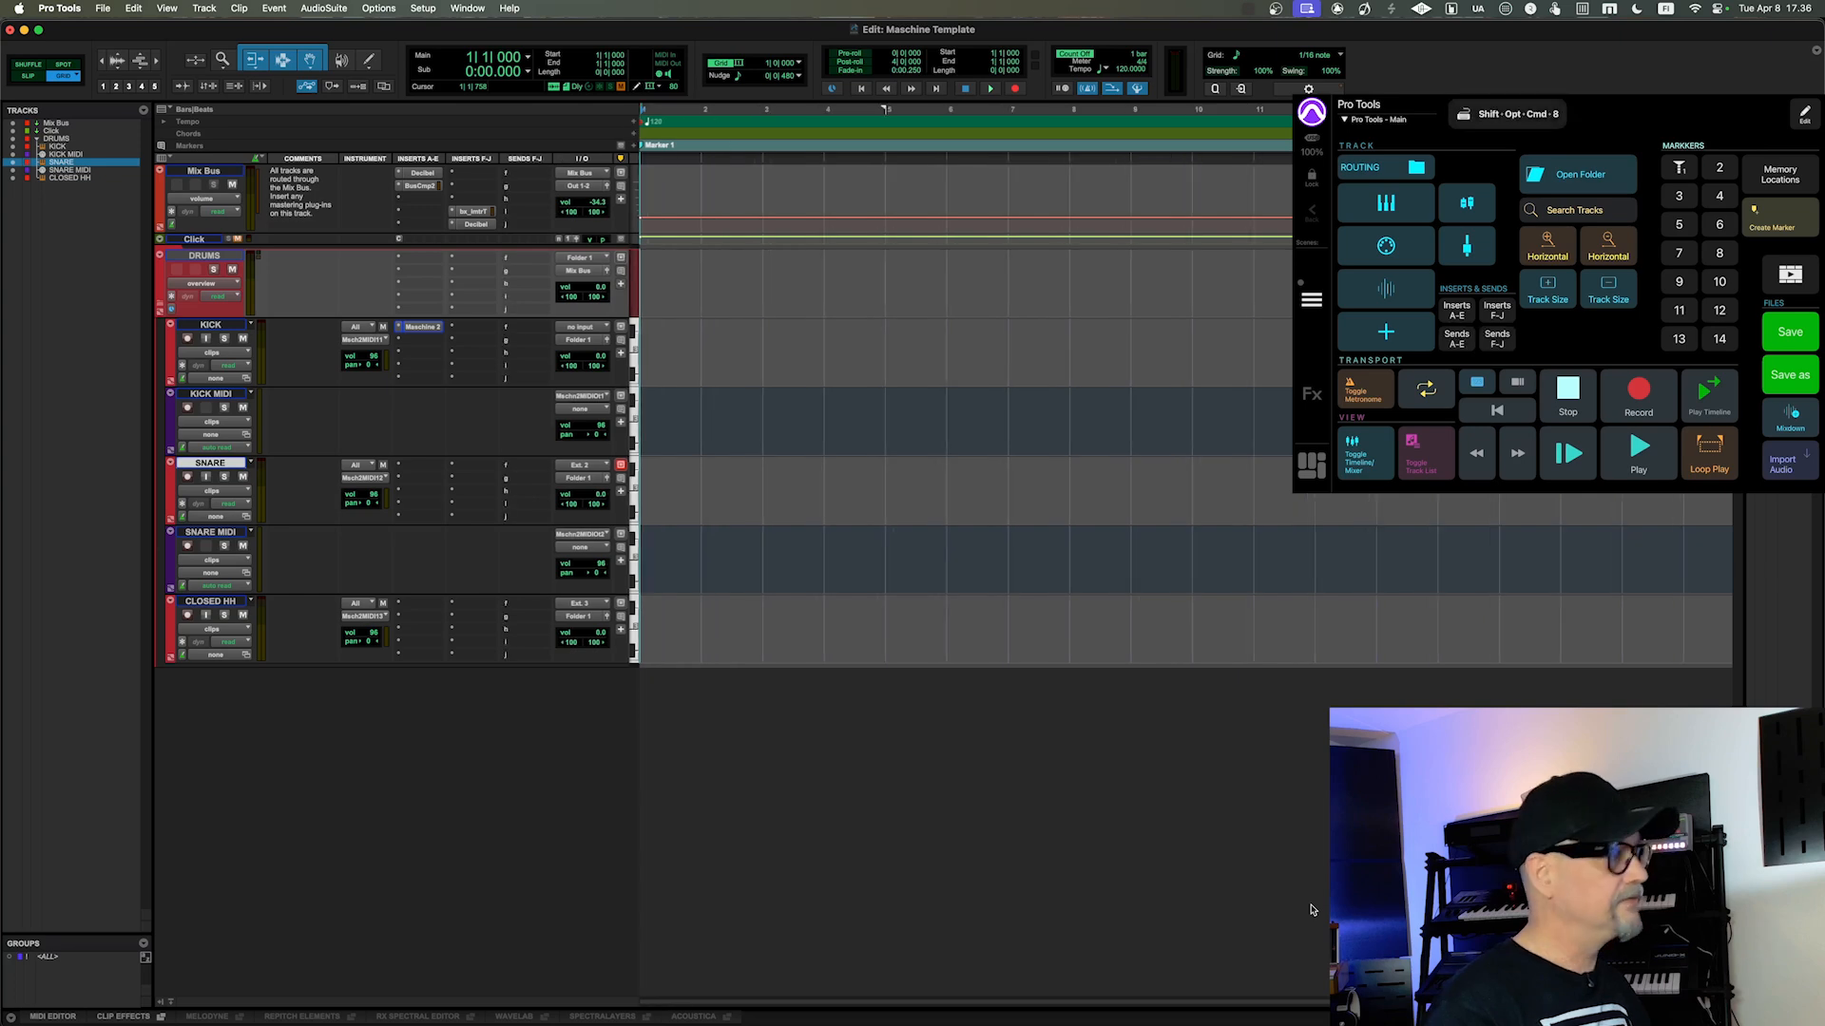
pyautogui.press('shift+alt+super+8')
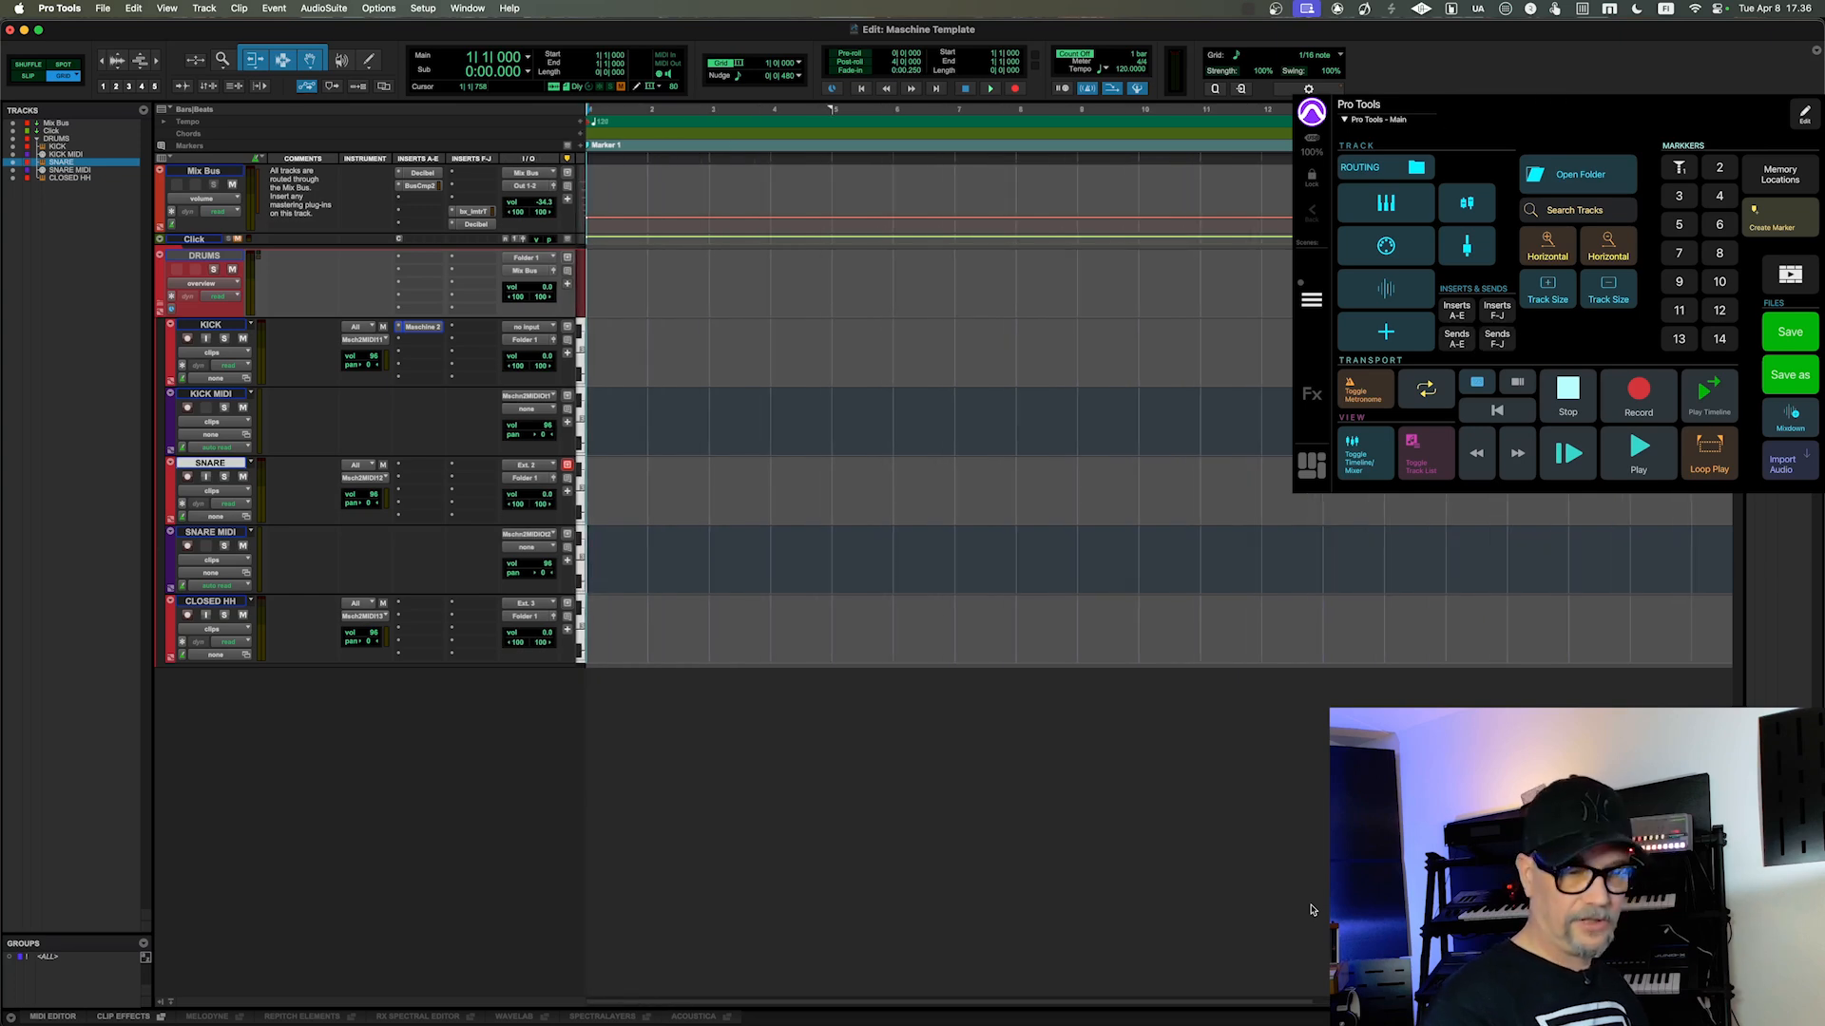
pyautogui.press('shift+alt+super+8')
pyautogui.press('shift+alt+super+9')
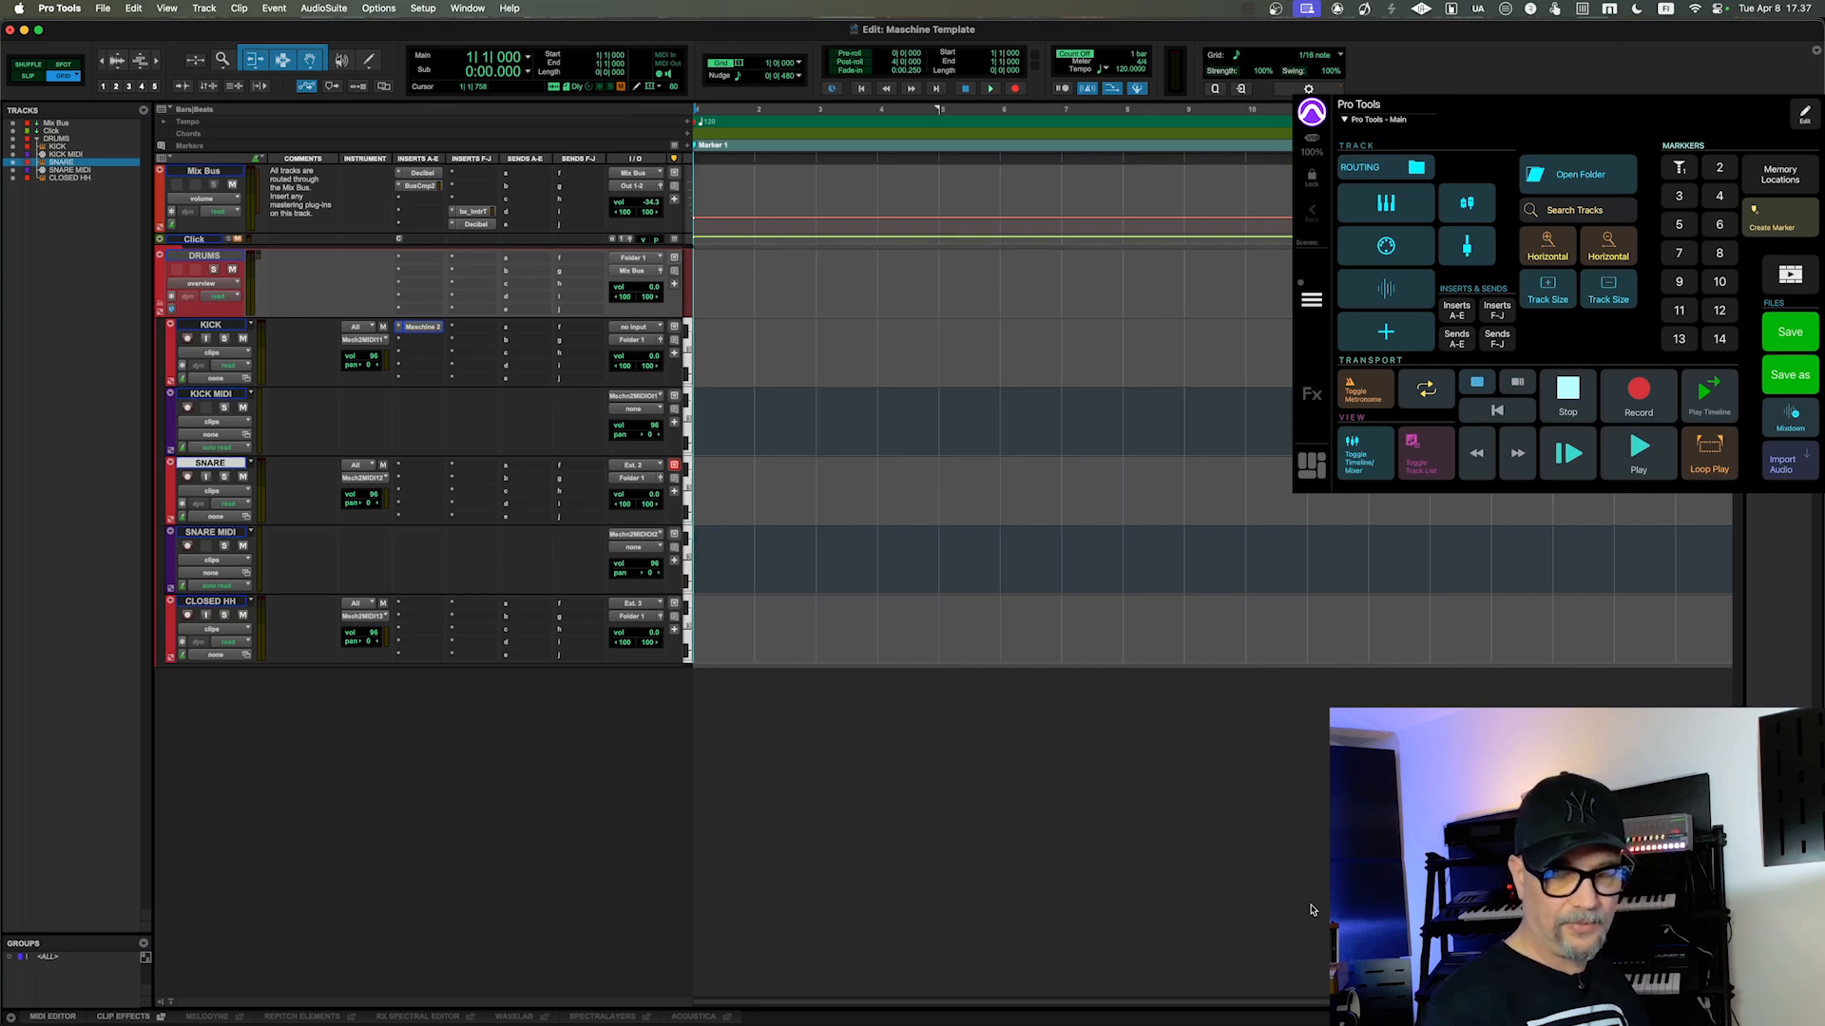
# Step: Zoom the Edit window timeline in and back out horizontally, and recall memory location 2
pyautogui.hotkey('ctrl', 't')
pyautogui.hotkey('ctrl', 't')
pyautogui.hotkey('ctrl', 't')
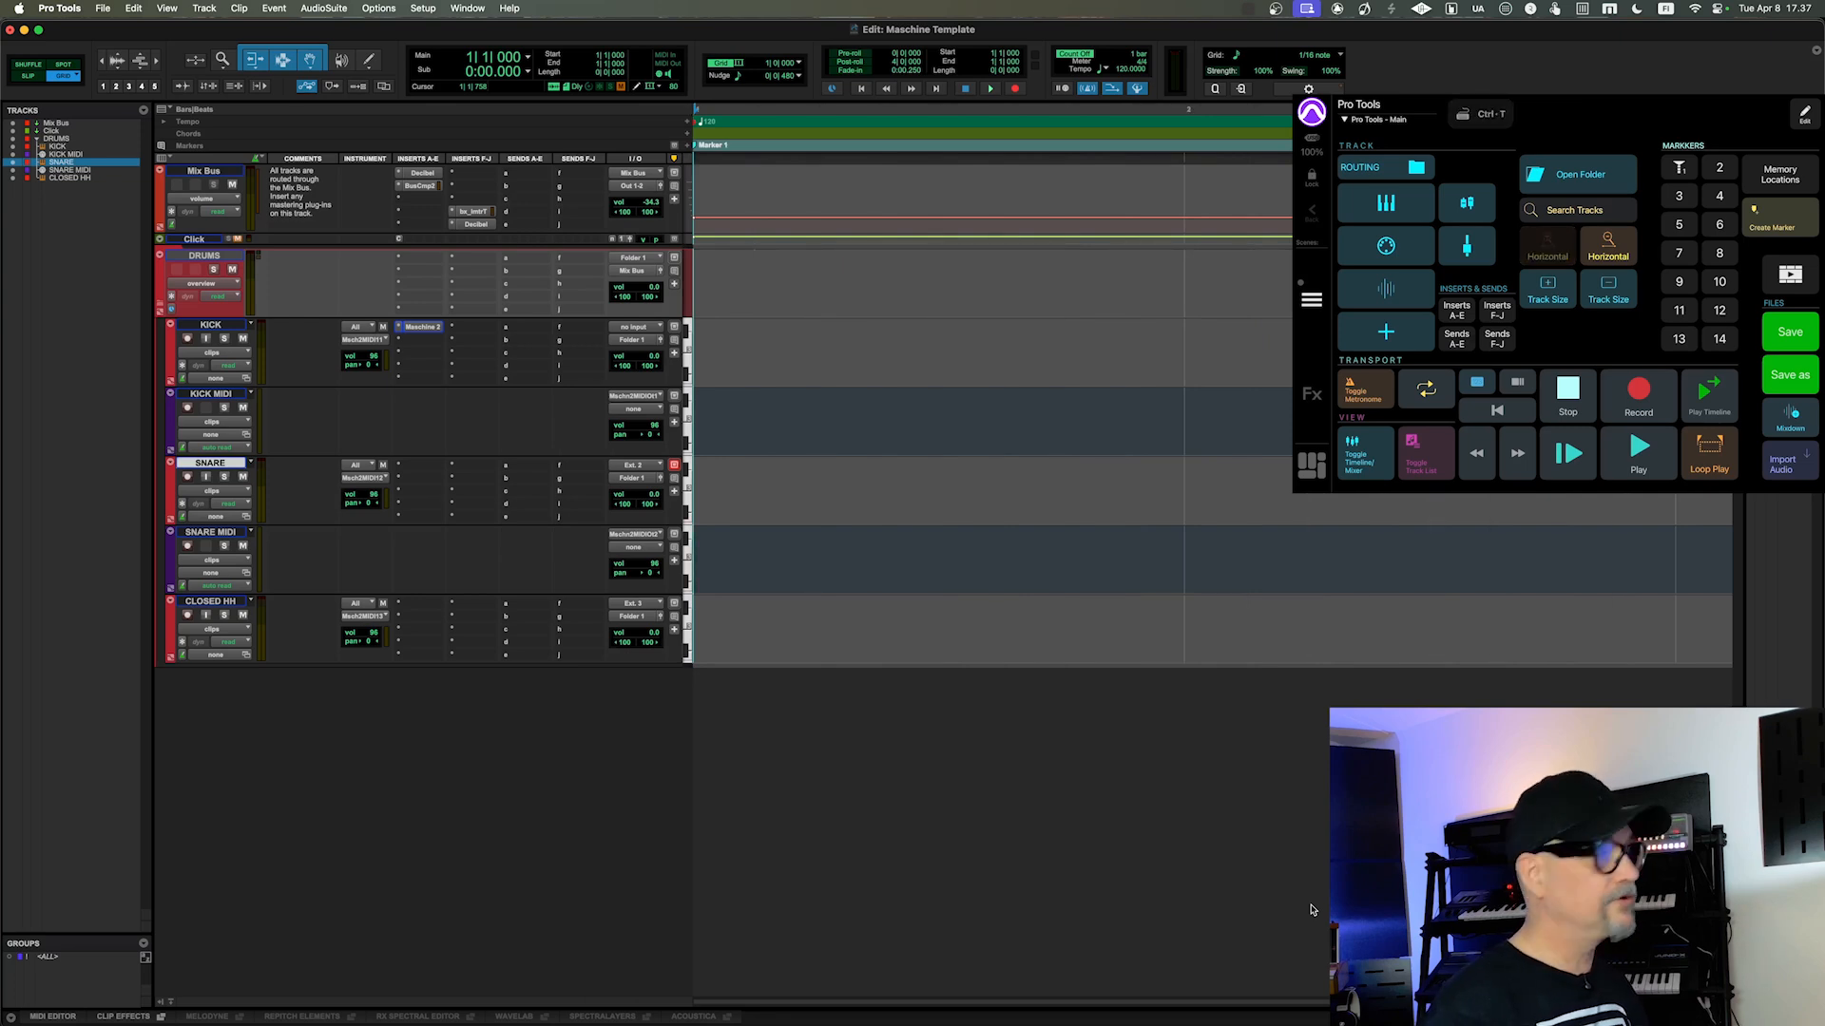
pyautogui.hotkey('ctrl', 'r')
pyautogui.hotkey('ctrl', 'r')
pyautogui.hotkey('ctrl', 'r')
pyautogui.hotkey('ctrl', 'r')
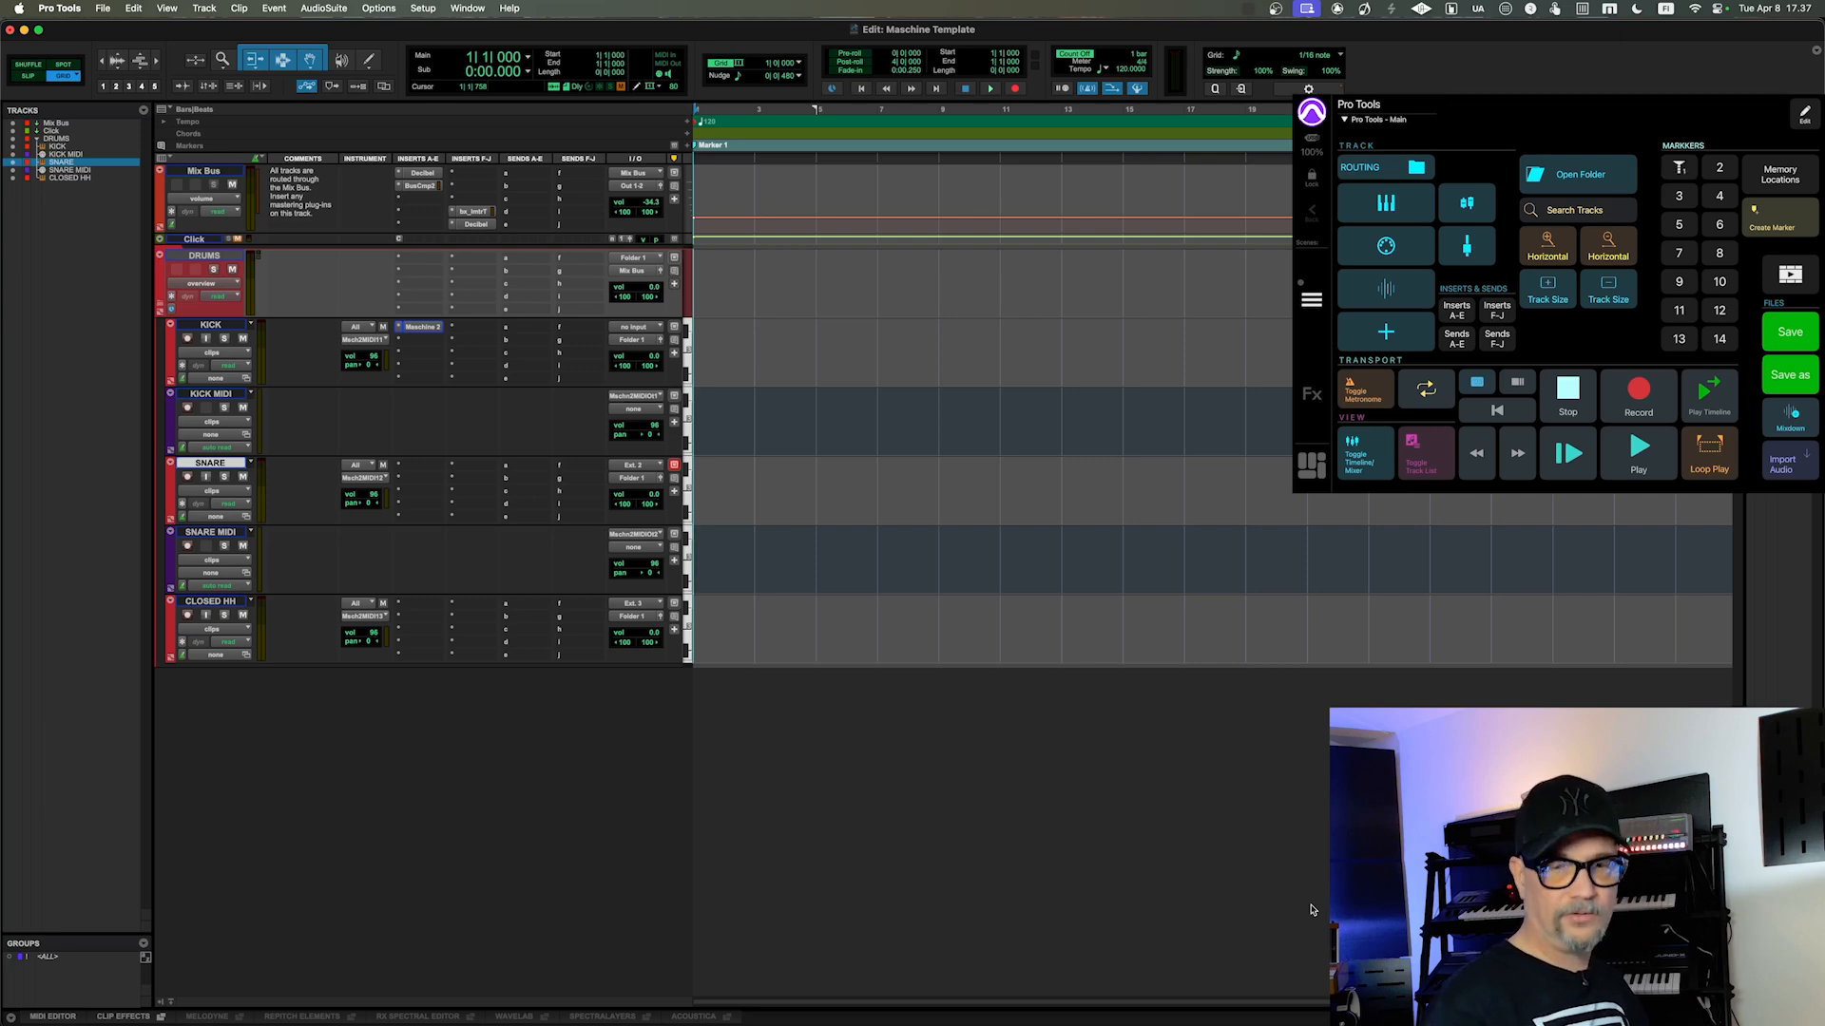
pyautogui.press('KP_Decimal')
pyautogui.press('KP_2')
pyautogui.press('KP_Decimal')
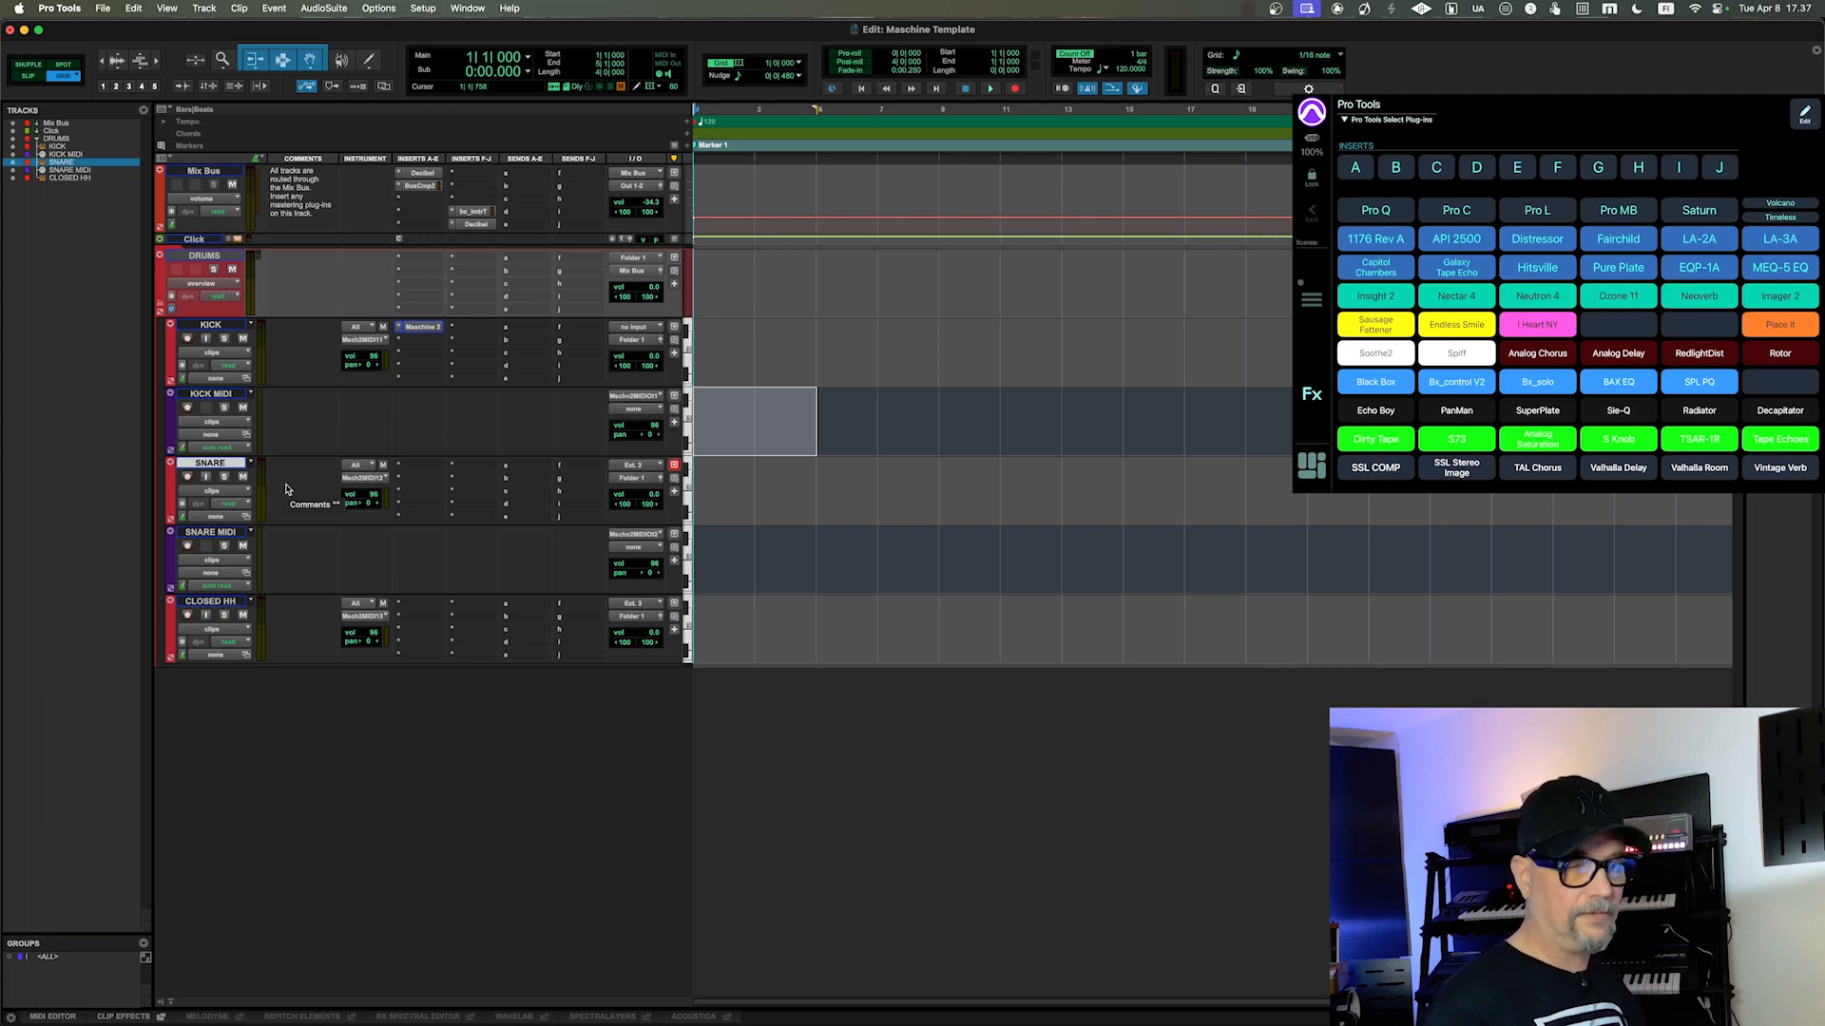
# Step: Assign FabFilter Pro-Q 3 to insert A of the SNARE track and close the plug-in window
pyautogui.press('ctrl+alt+shift+super+a')
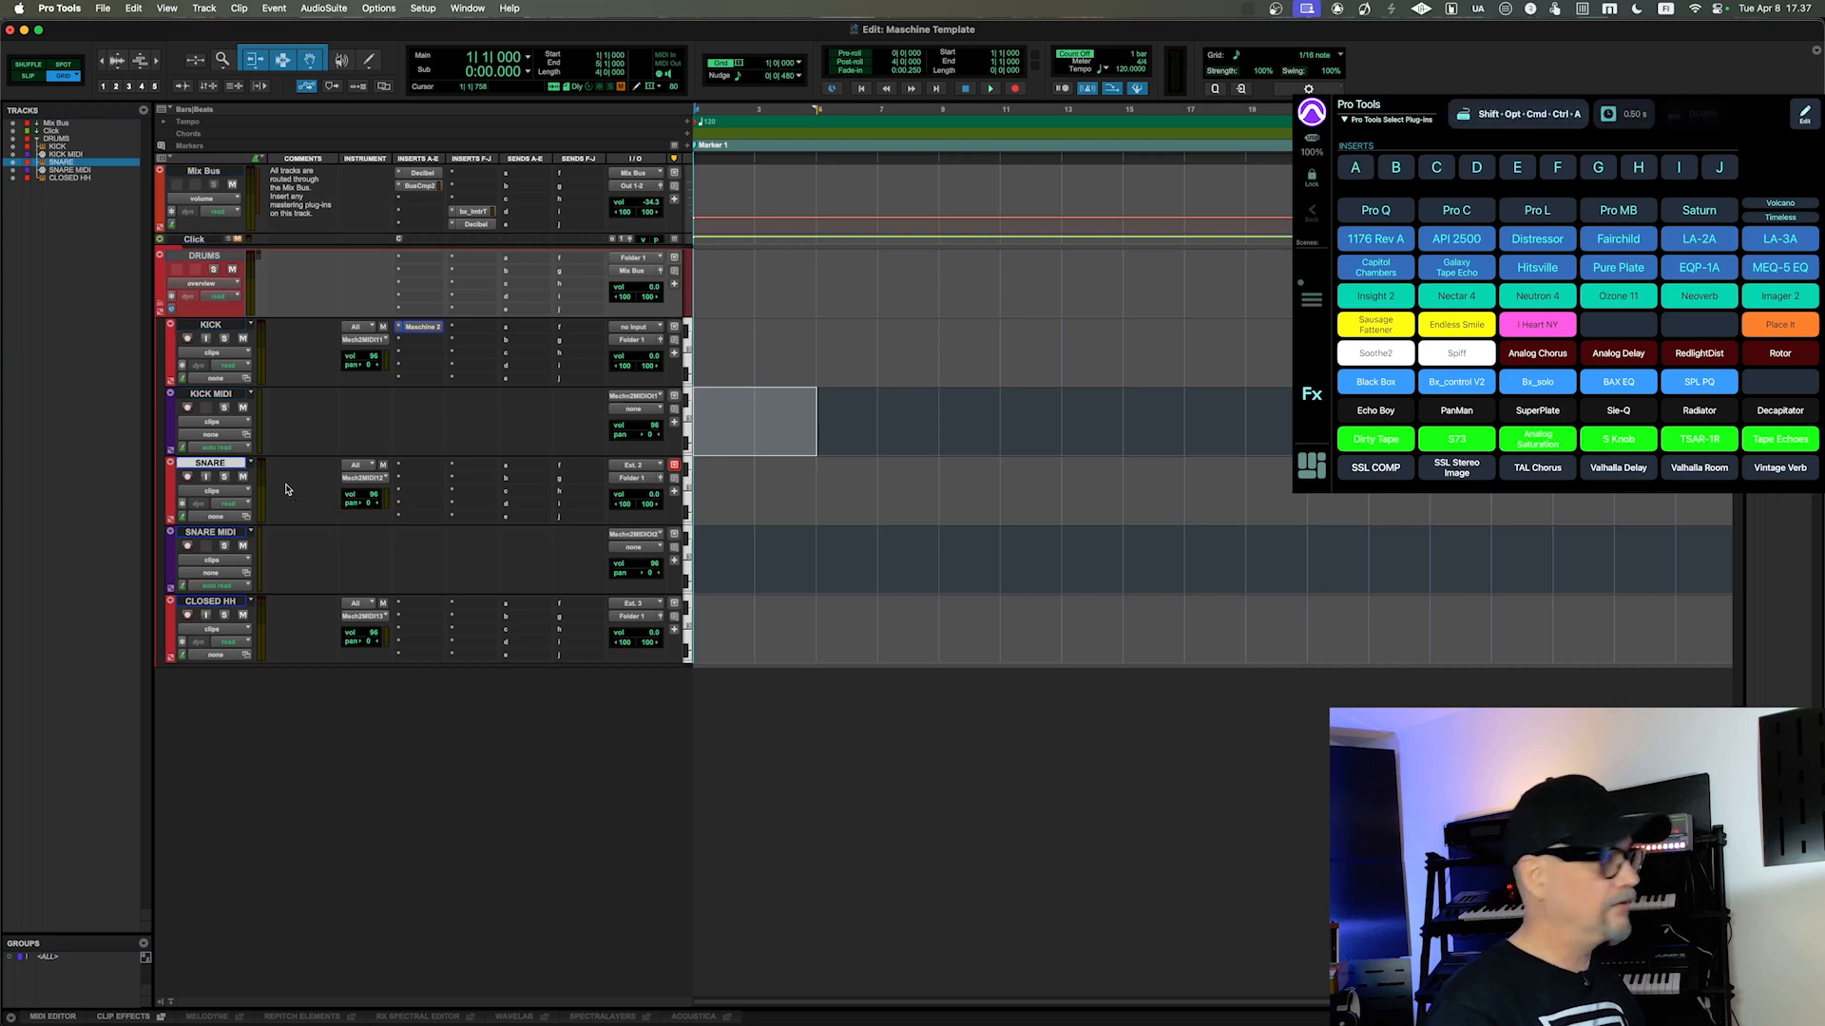
pyautogui.press('Down')
pyautogui.press('Down')
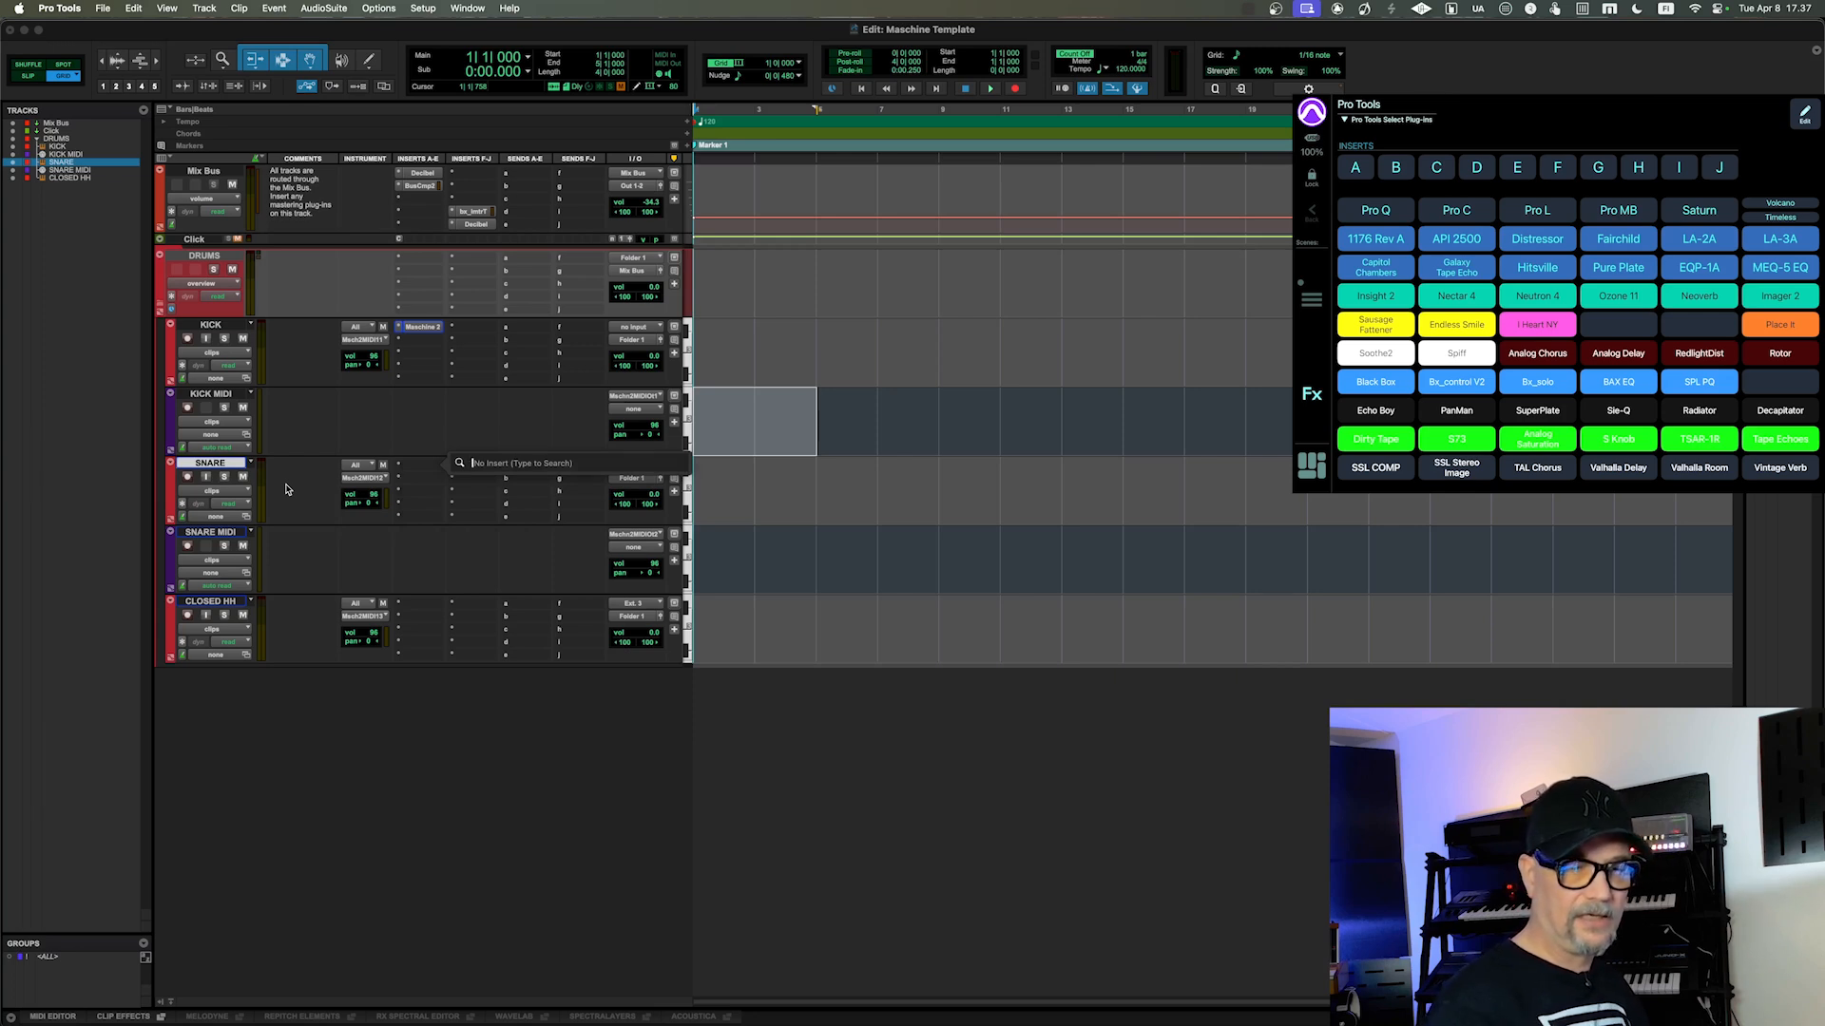
pyautogui.press('super+f')
pyautogui.write('pro-q 3')
pyautogui.press('Down')
pyautogui.press('Down')
pyautogui.press('Return')
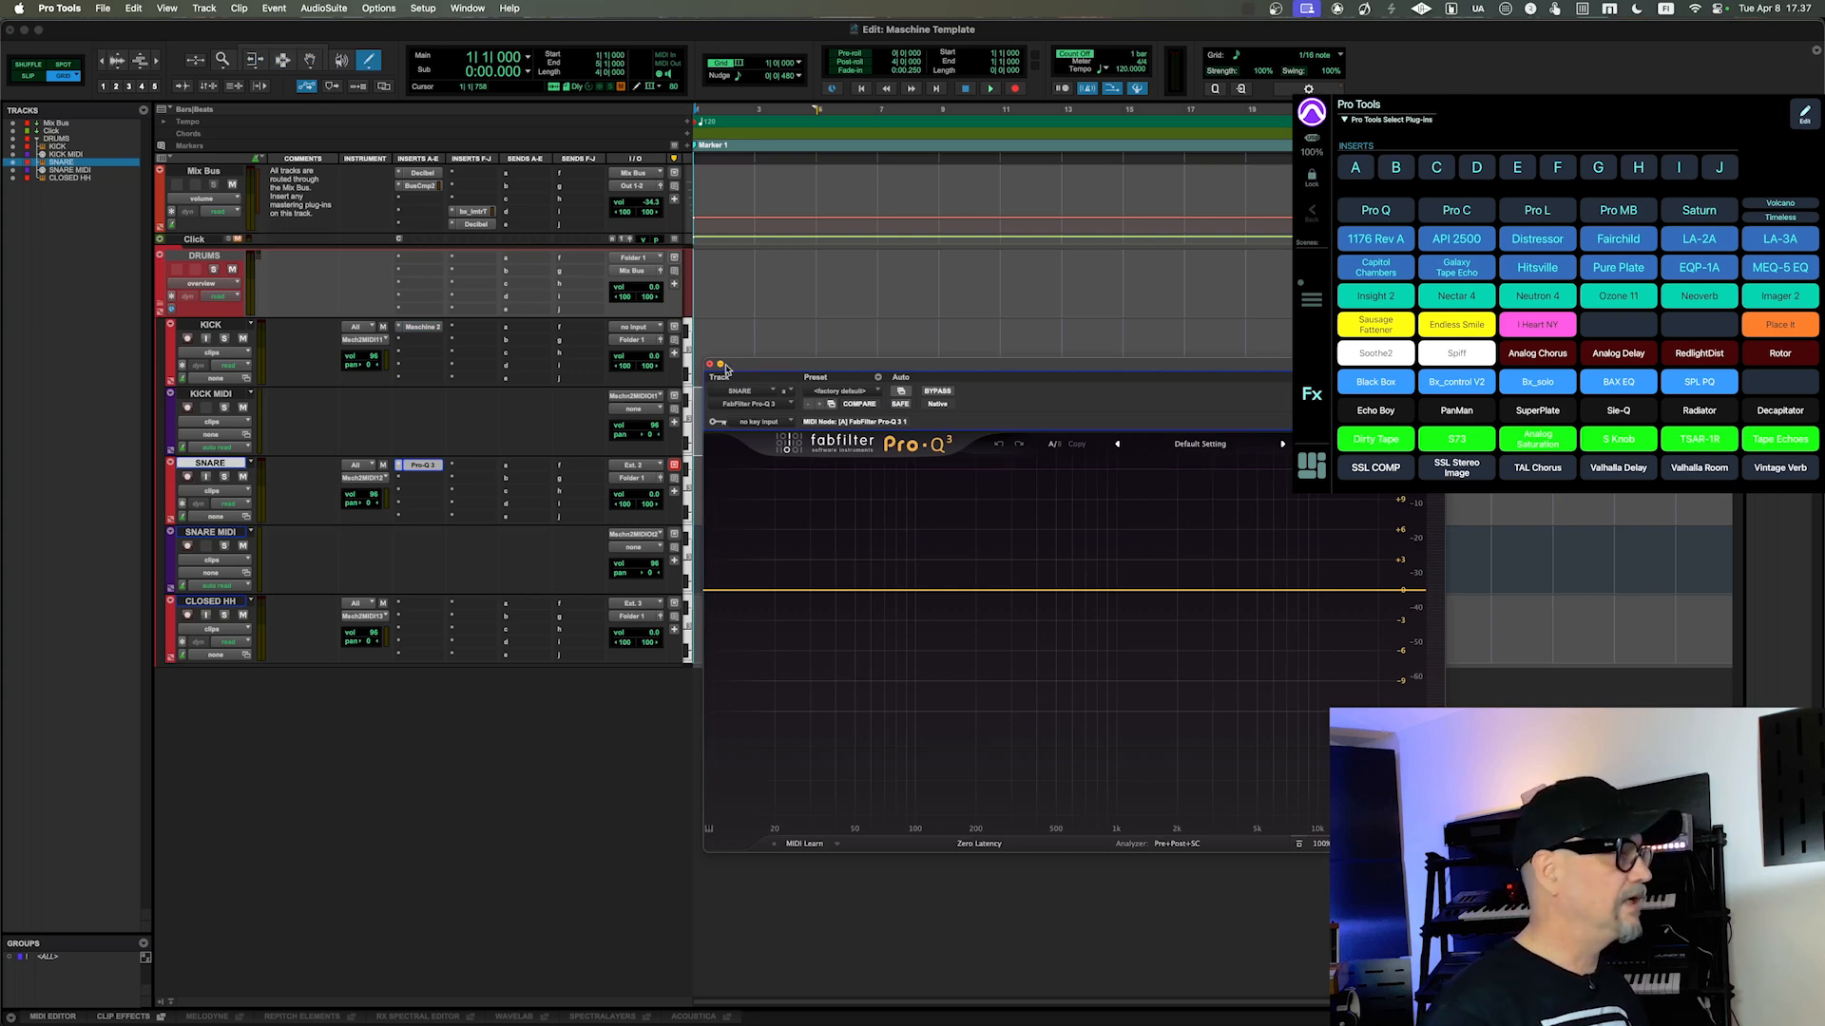
pyautogui.click(710, 365)
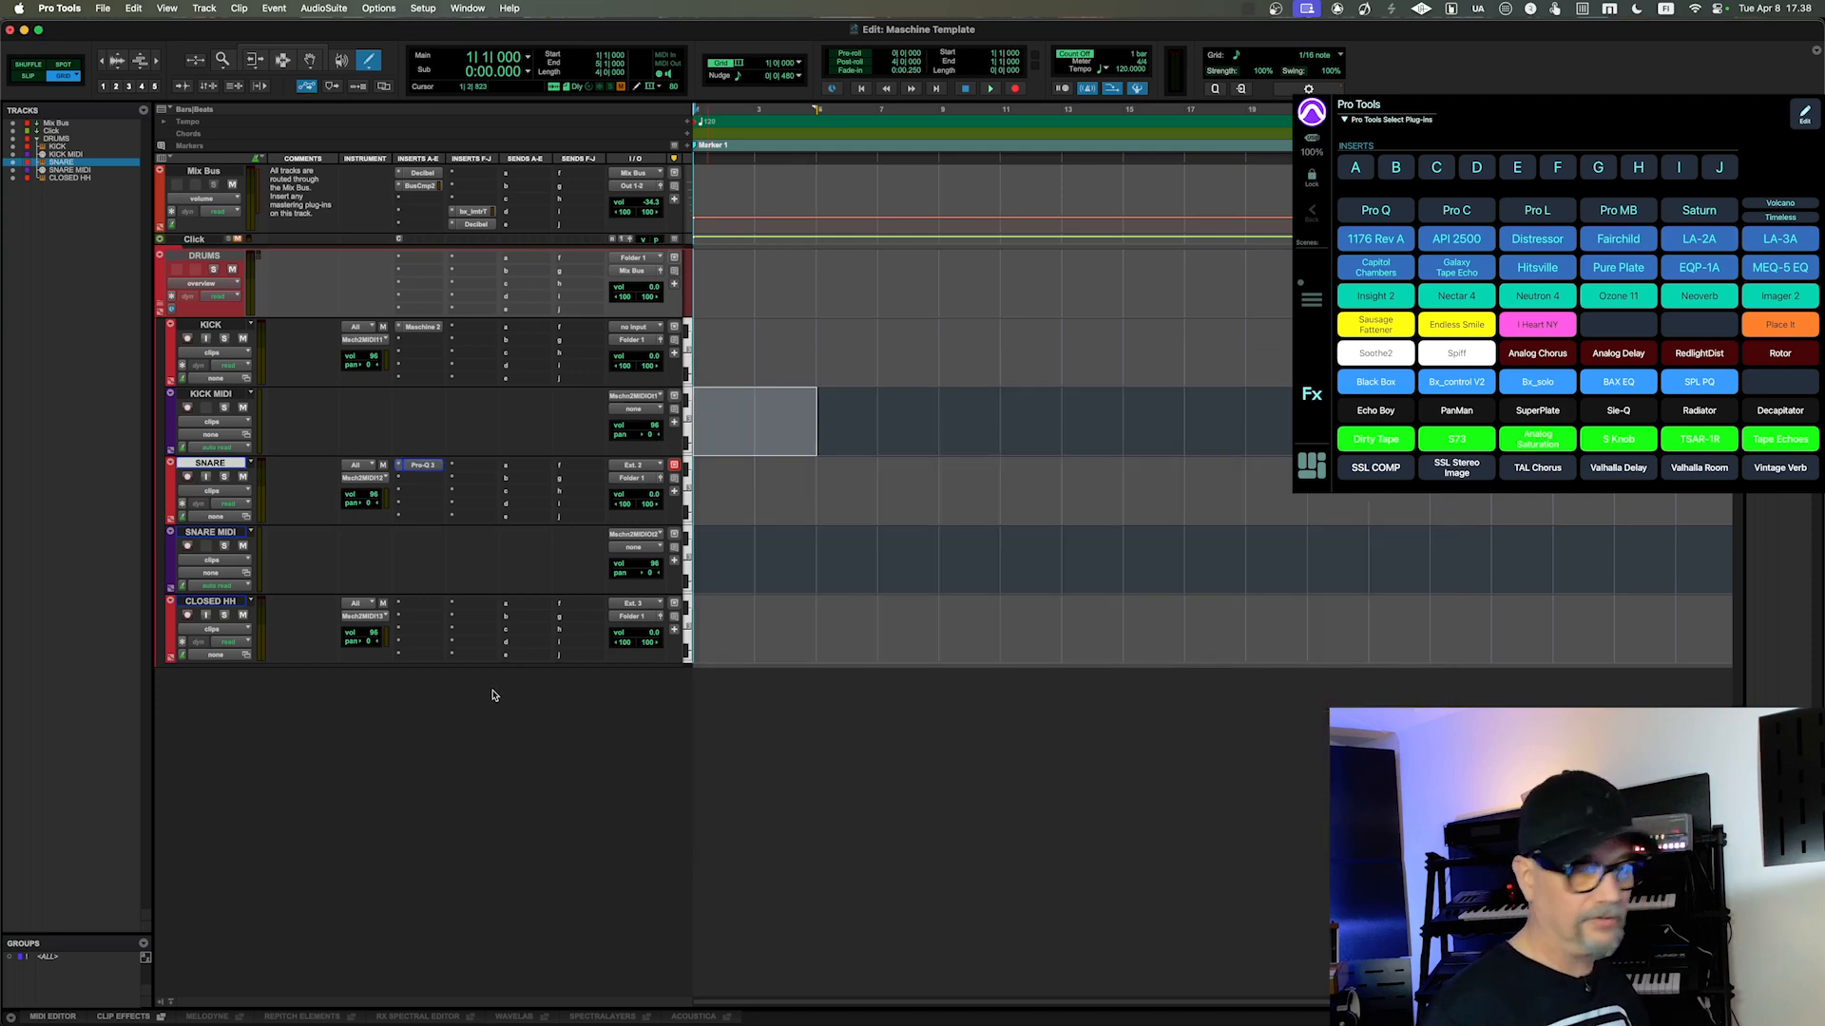
# Step: Find the insert commands in Keyboard Shortcuts and assign Shift-Option-Command-Control-B to "Selected Tracks: Assign Insert B", closing the dialog
pyautogui.click(422, 8)
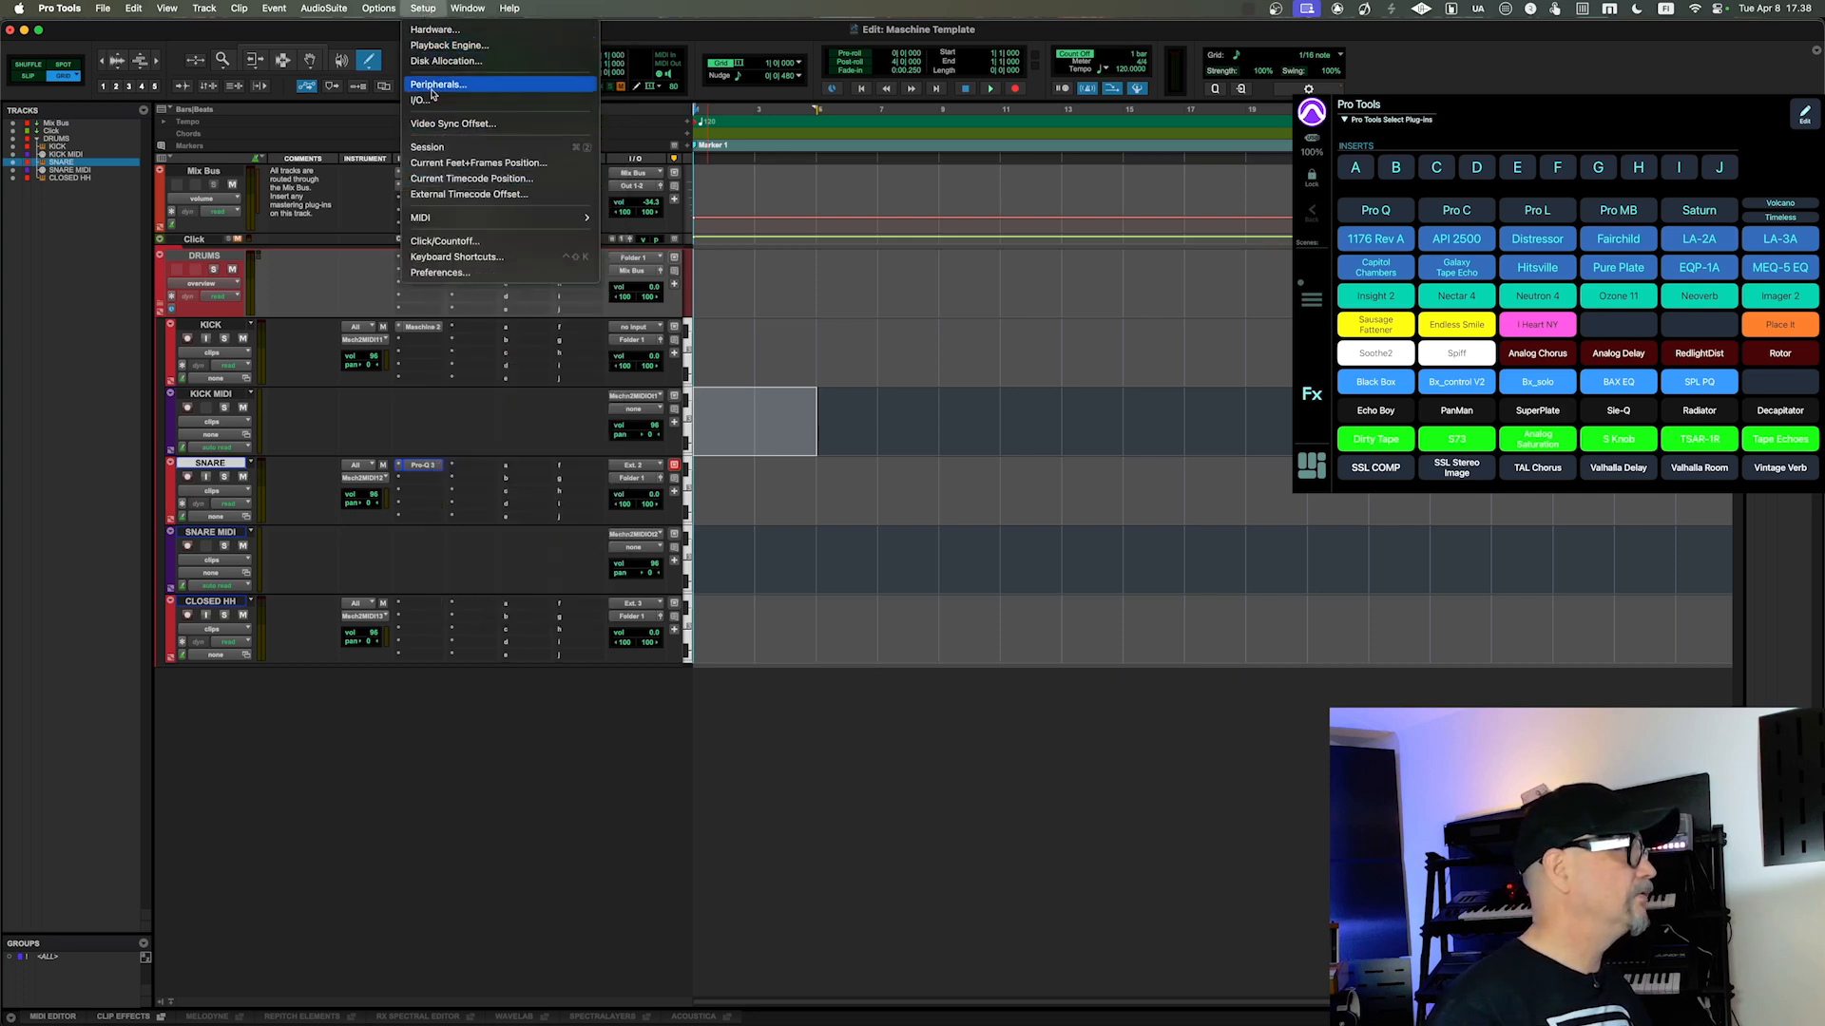
pyautogui.click(445, 259)
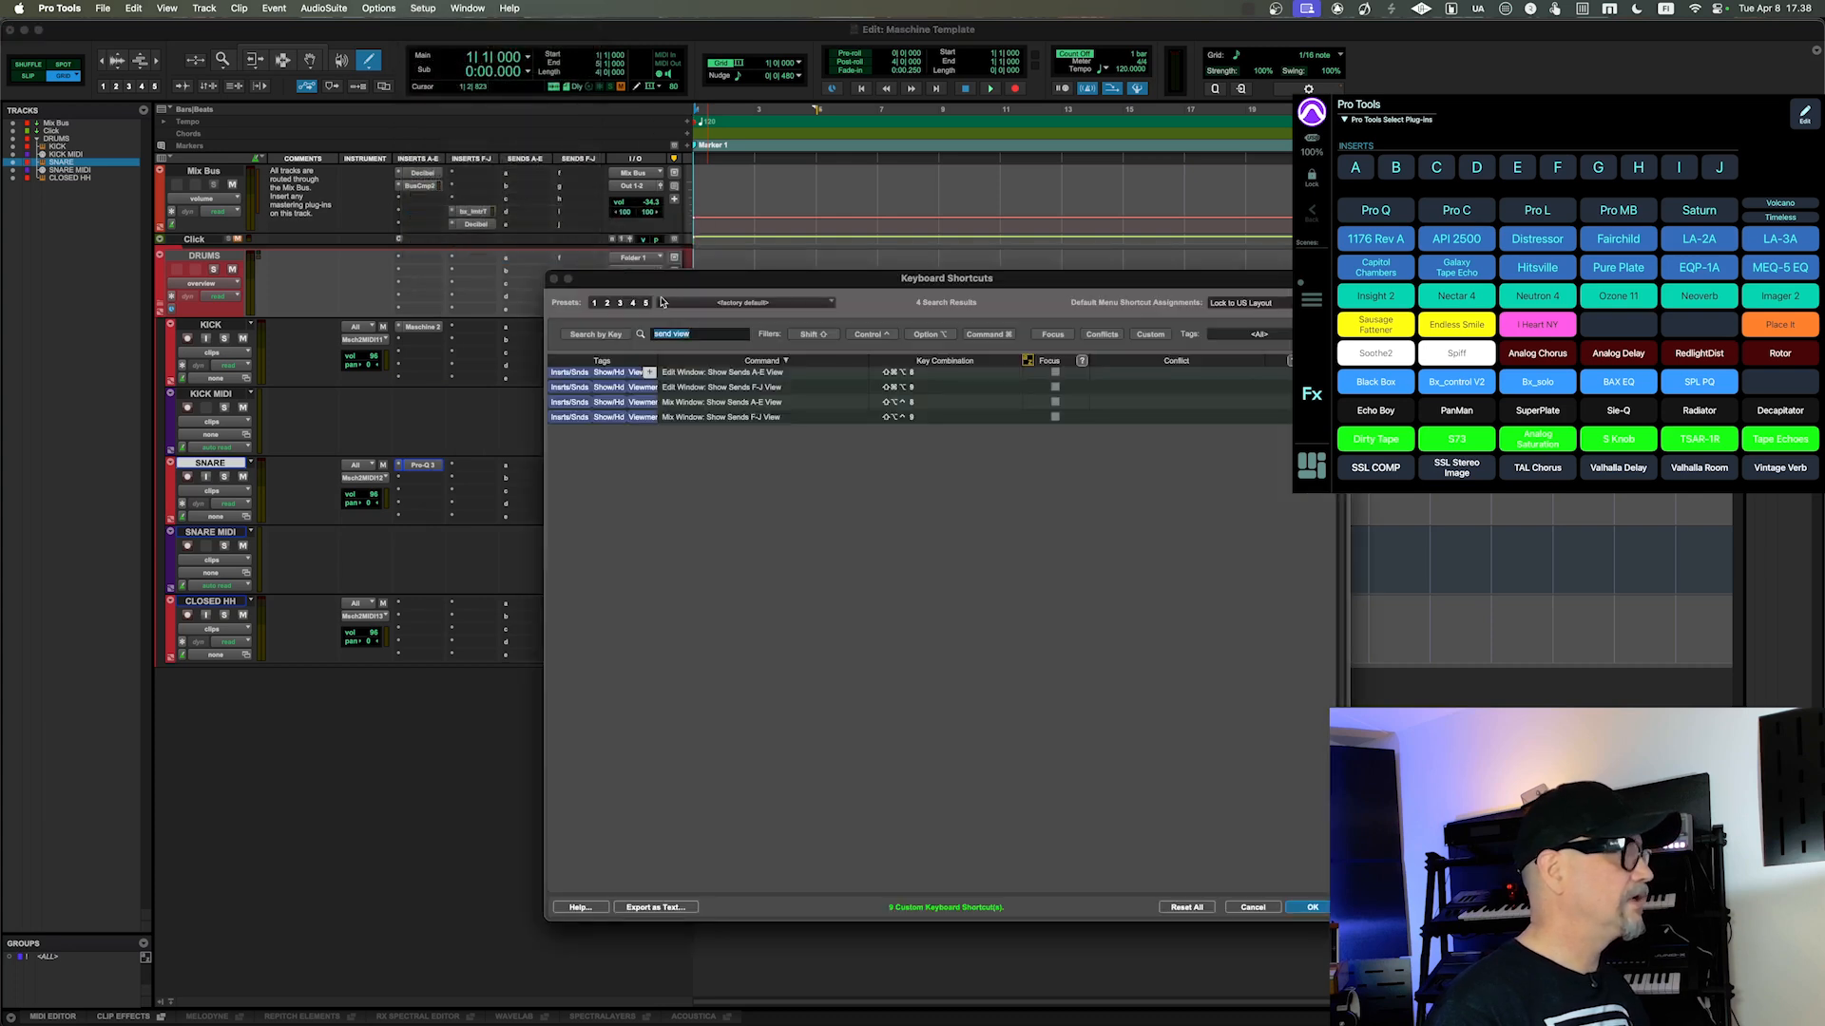
pyautogui.moveTo(714, 278); pyautogui.dragTo(740, 280)
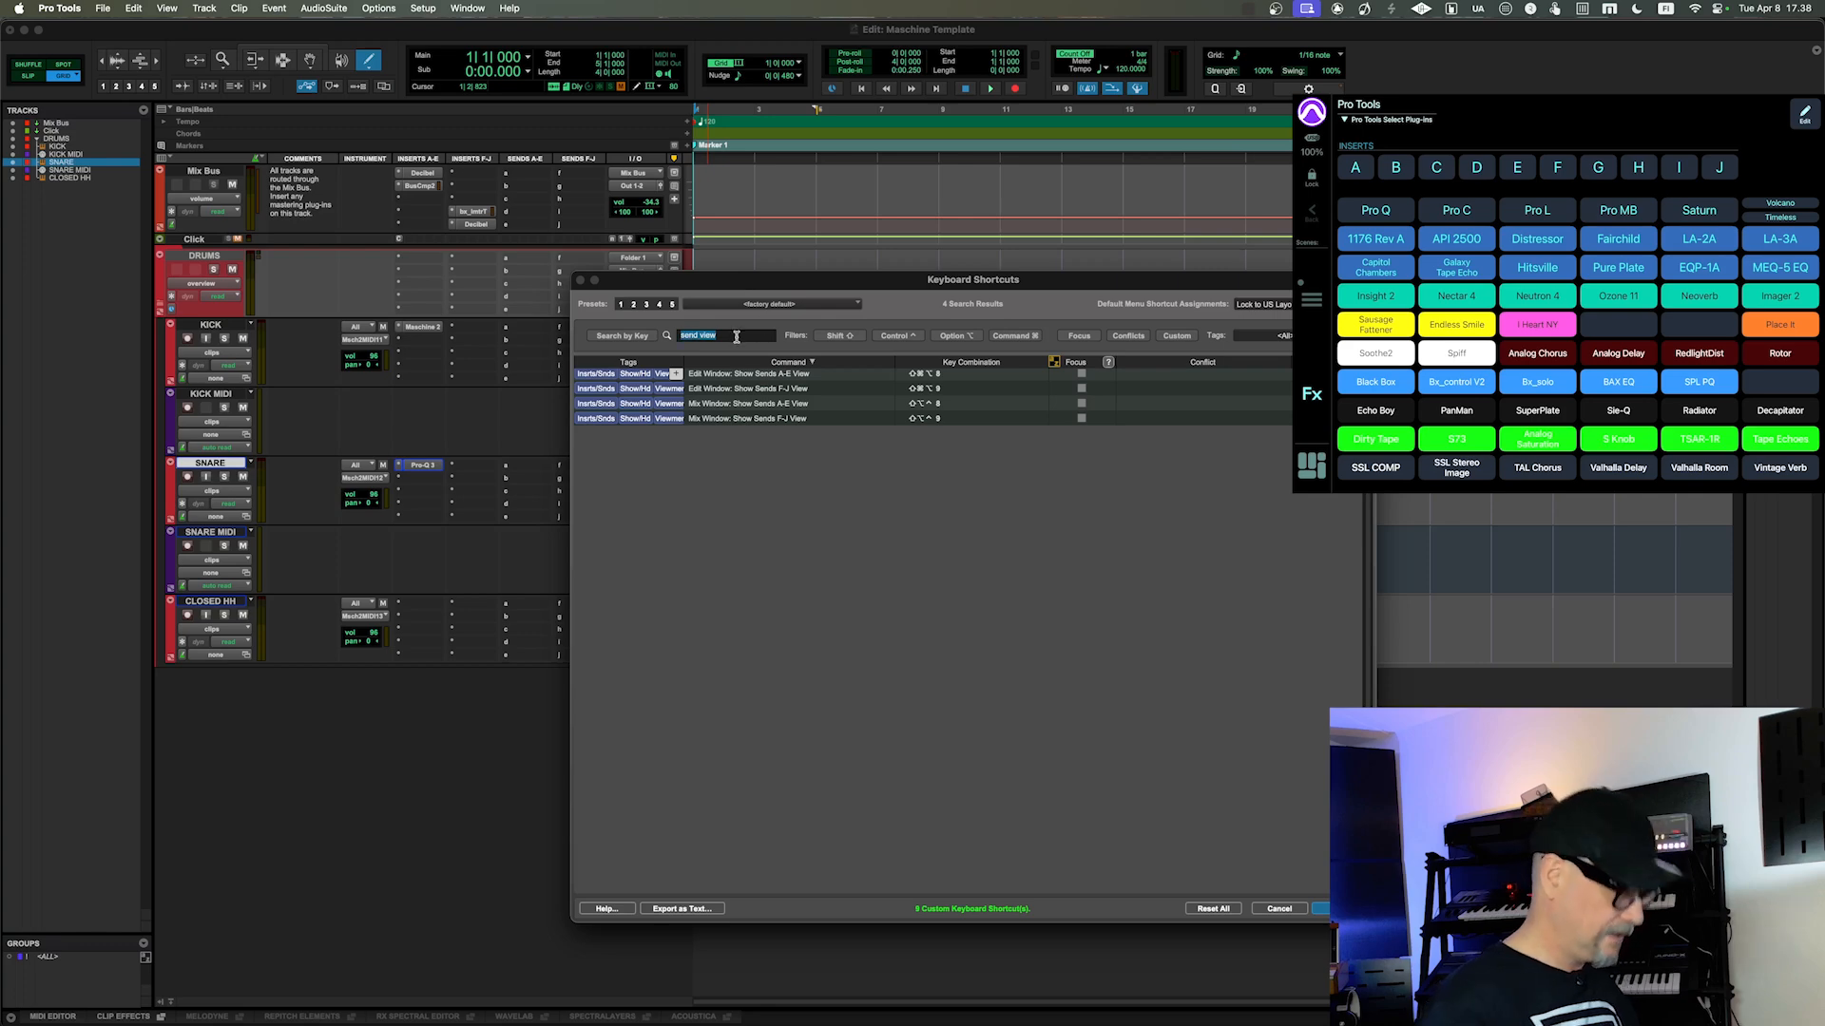
pyautogui.write('inserts')
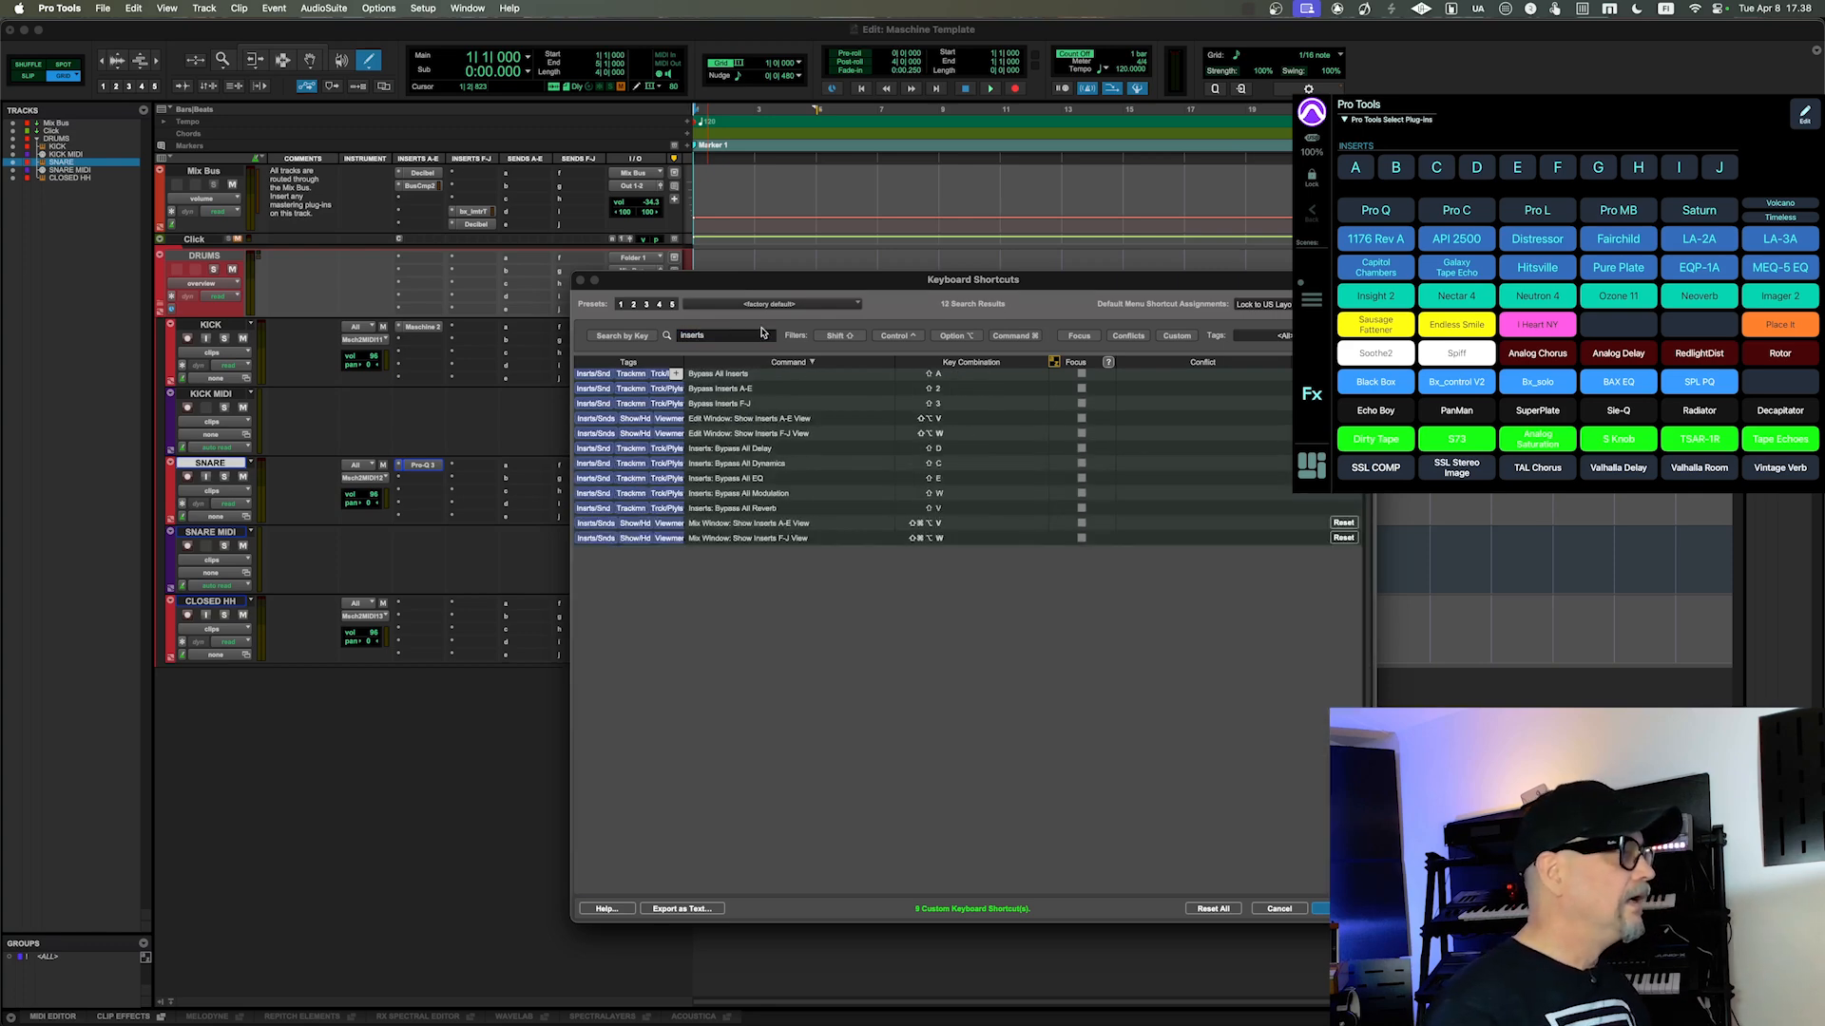
pyautogui.press('BackSpace')
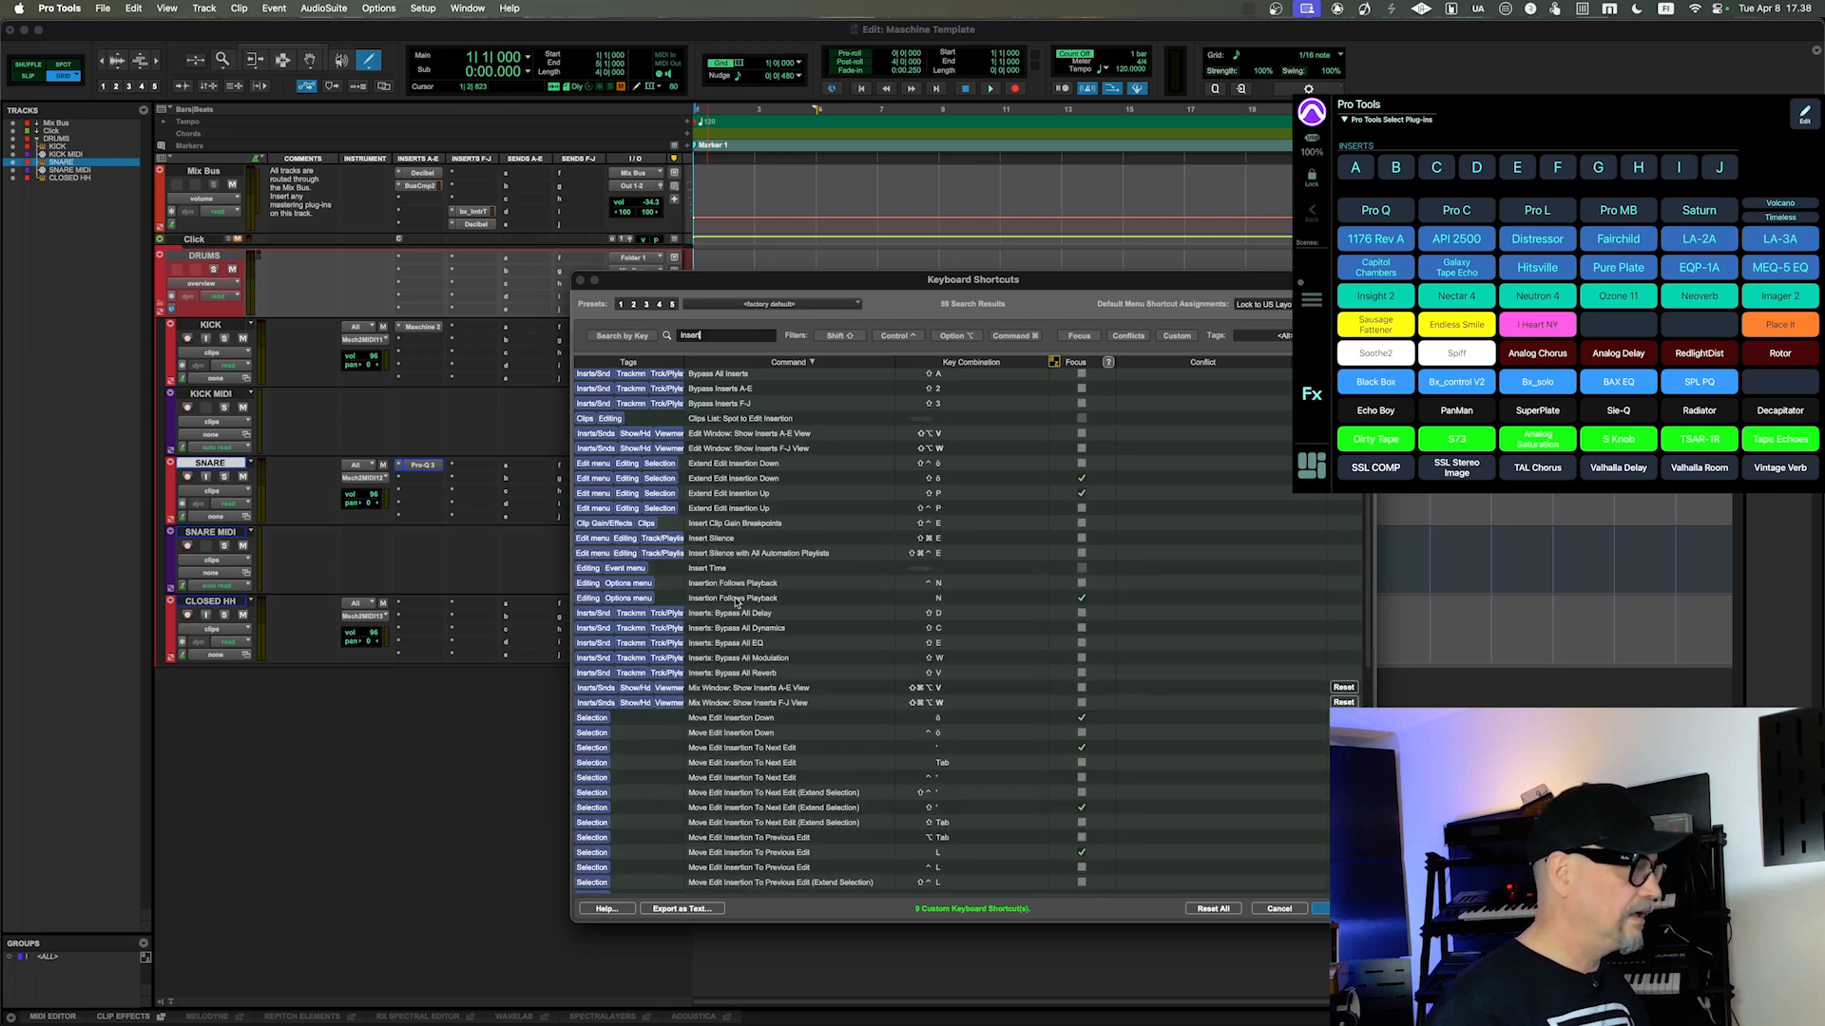
pyautogui.scroll(-8, 807, 743)
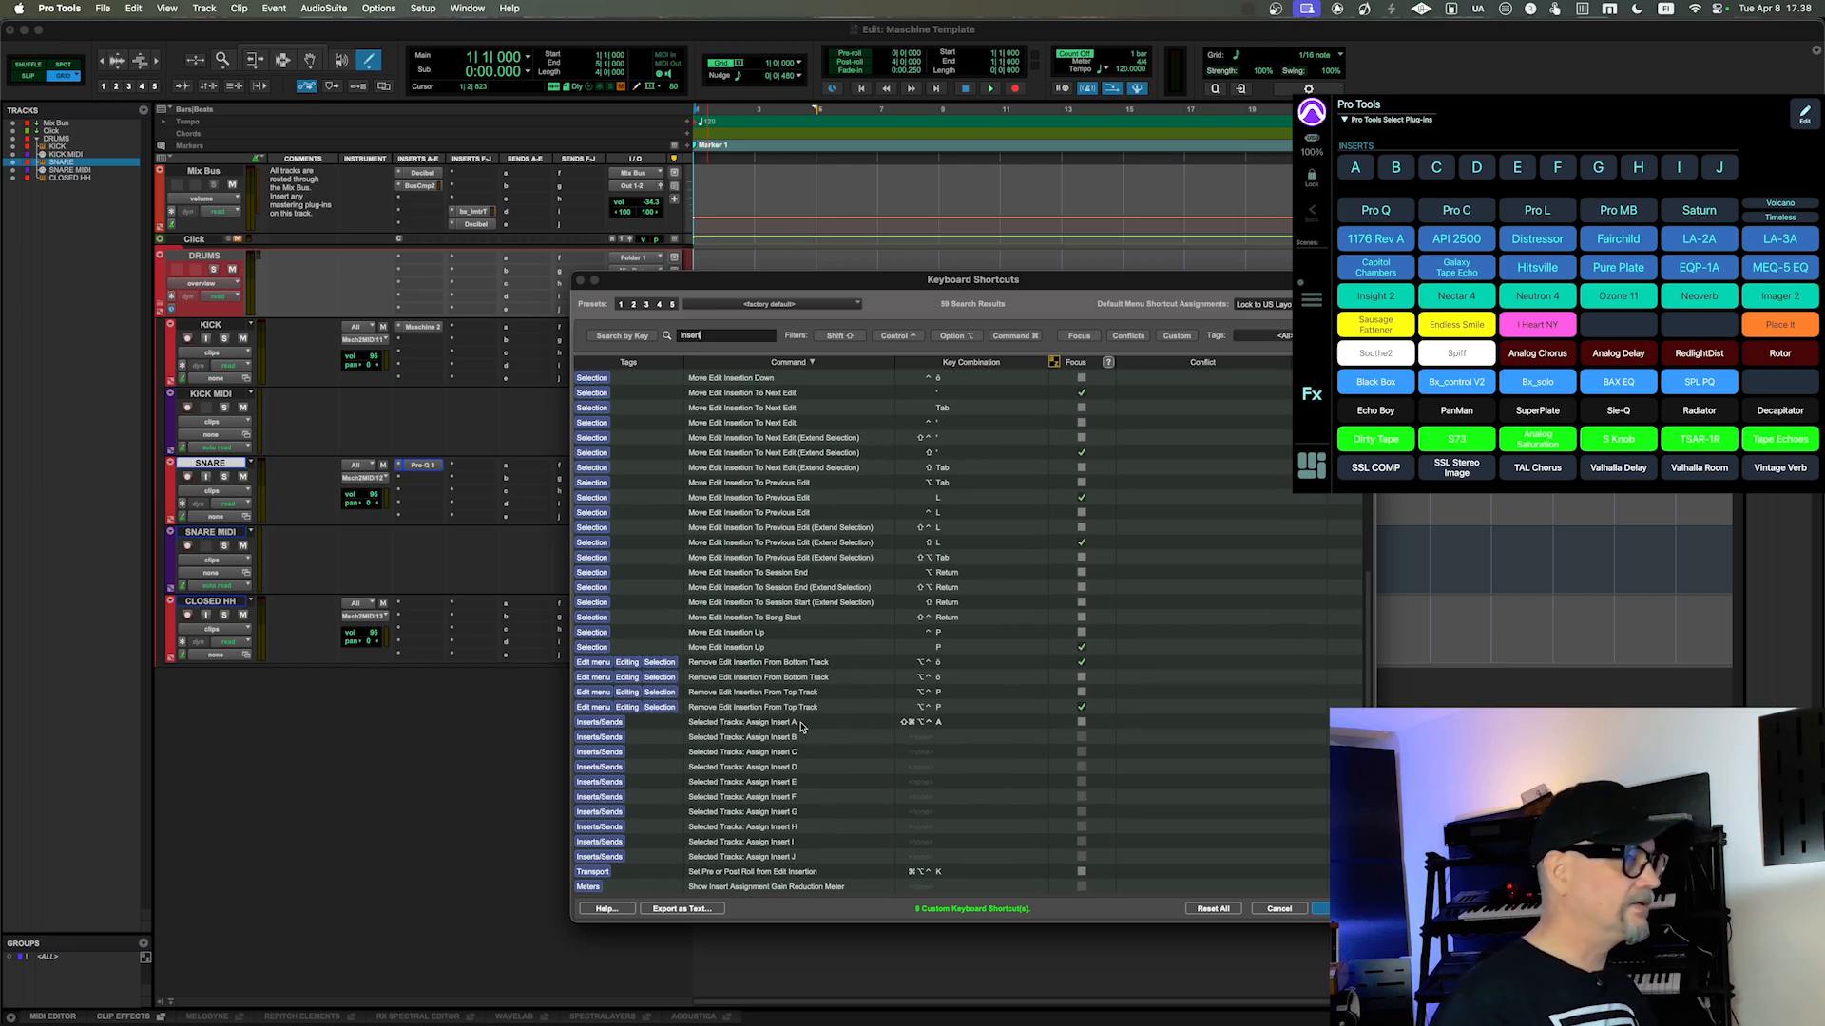
pyautogui.click(924, 739)
pyautogui.doubleClick(1007, 739)
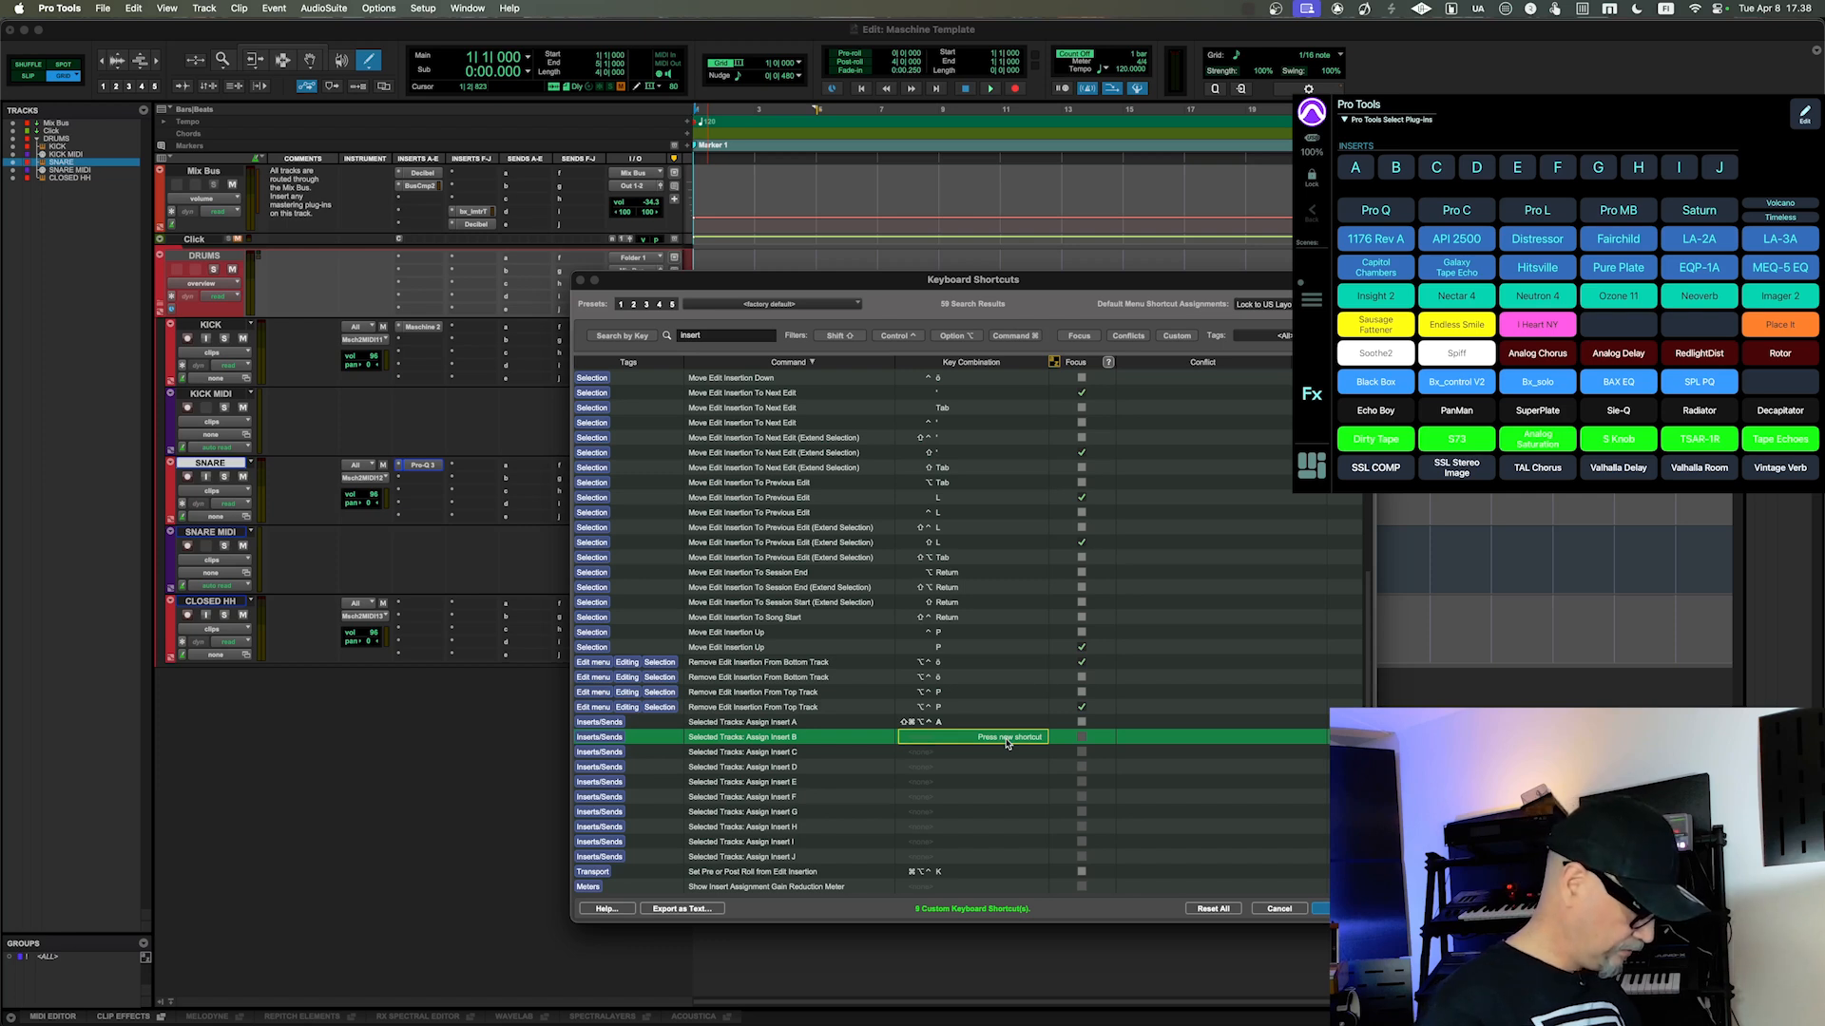
pyautogui.press('ctrl+alt+shift+super+b')
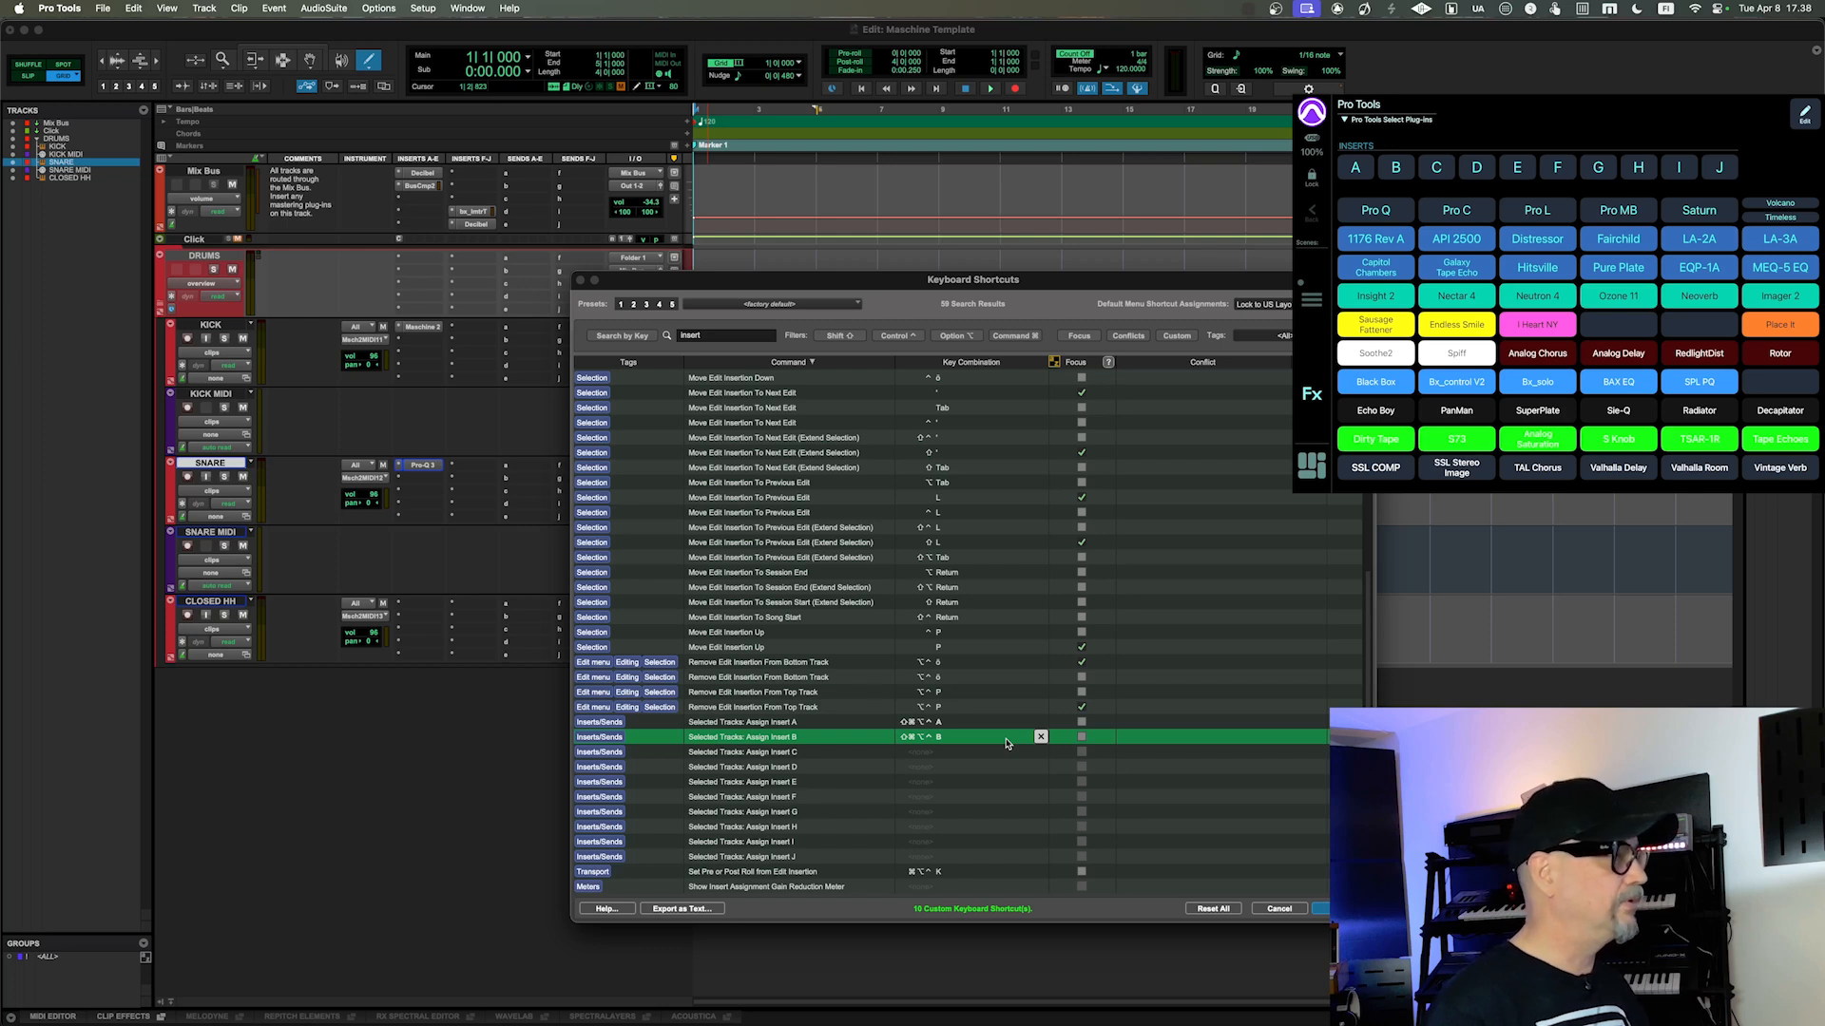
pyautogui.click(1279, 909)
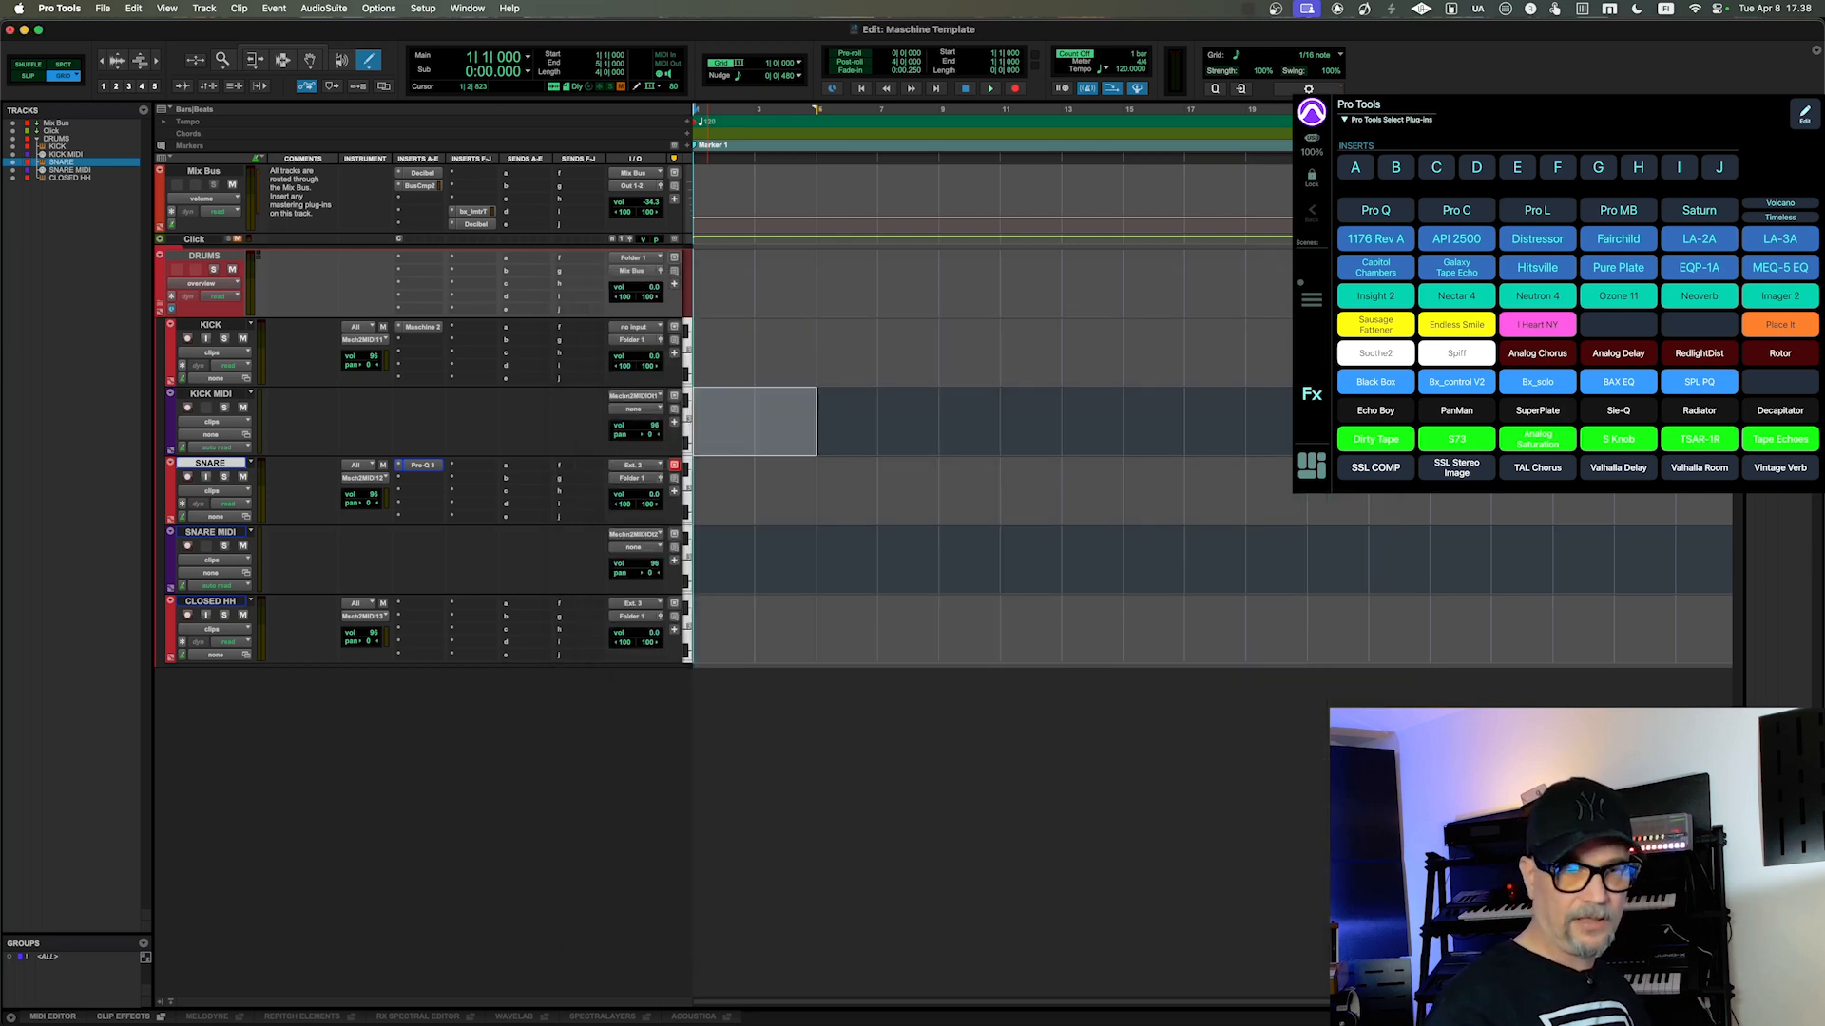
# Step: In MetaGrid Pro, edit the insert B button's macro by changing its UP action to DOWN and cloning that action
pyautogui.click(1803, 114)
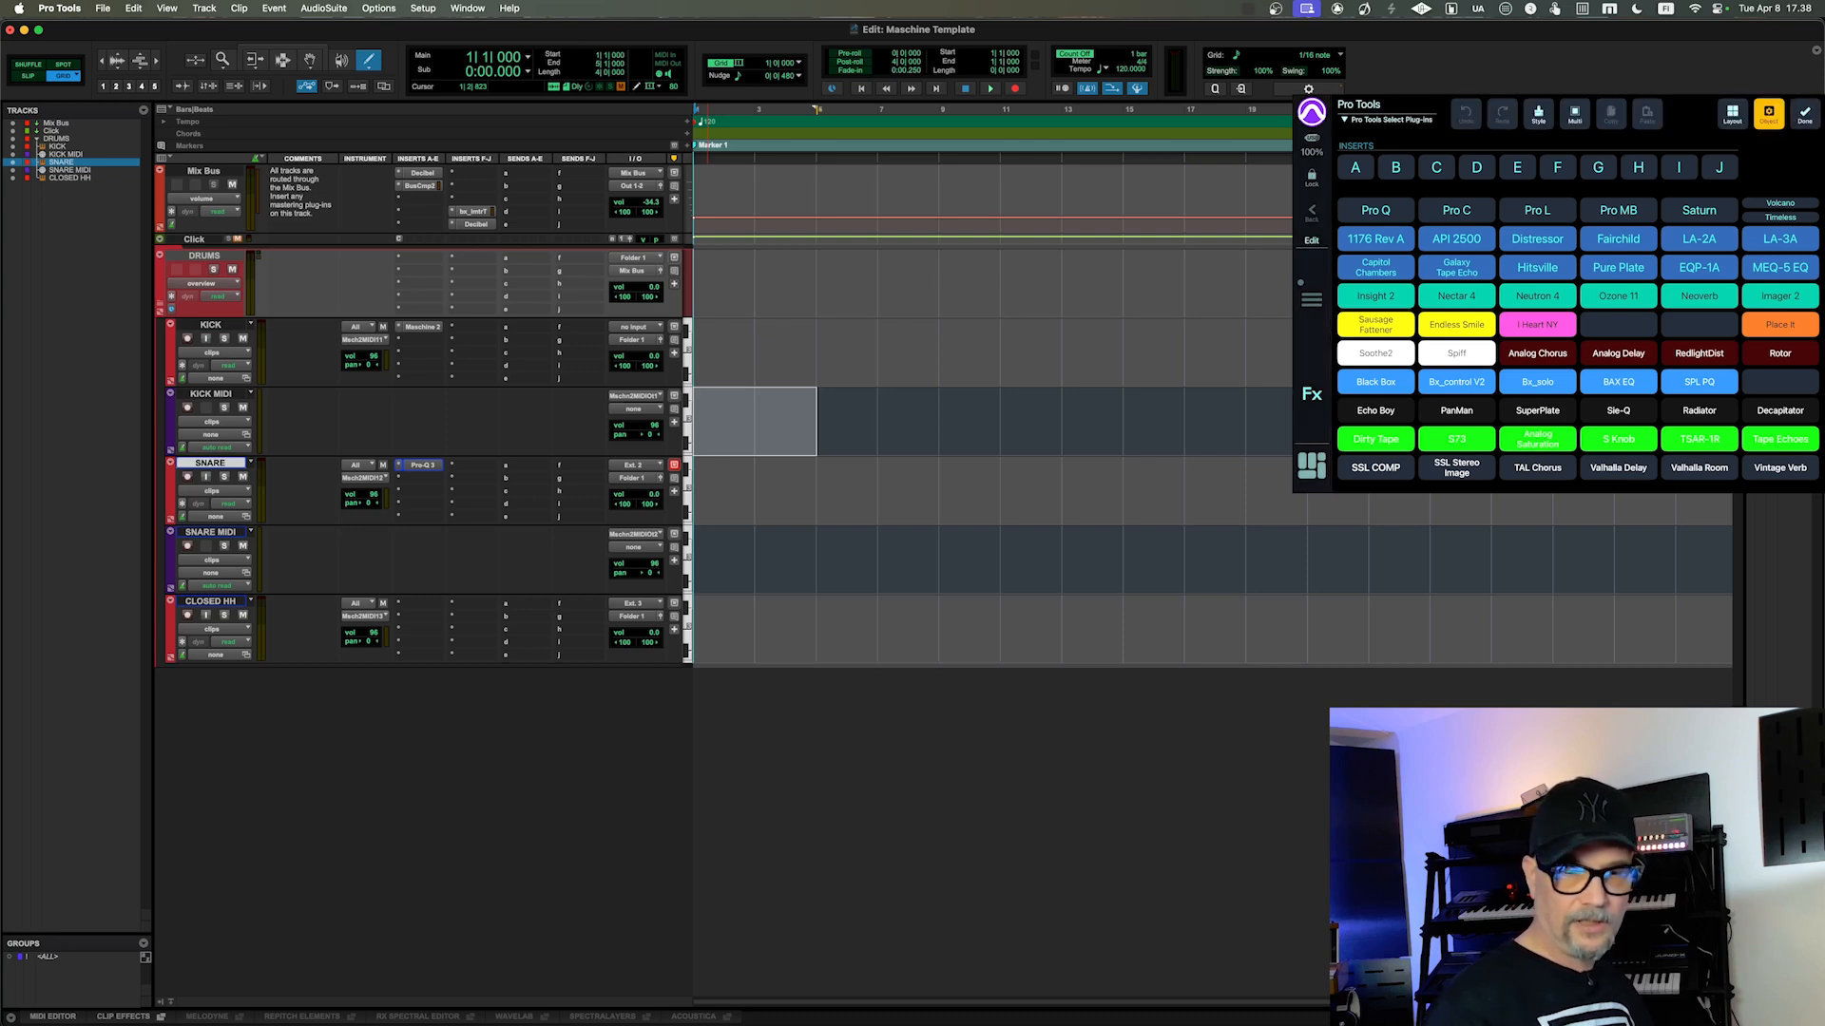
pyautogui.click(1395, 167)
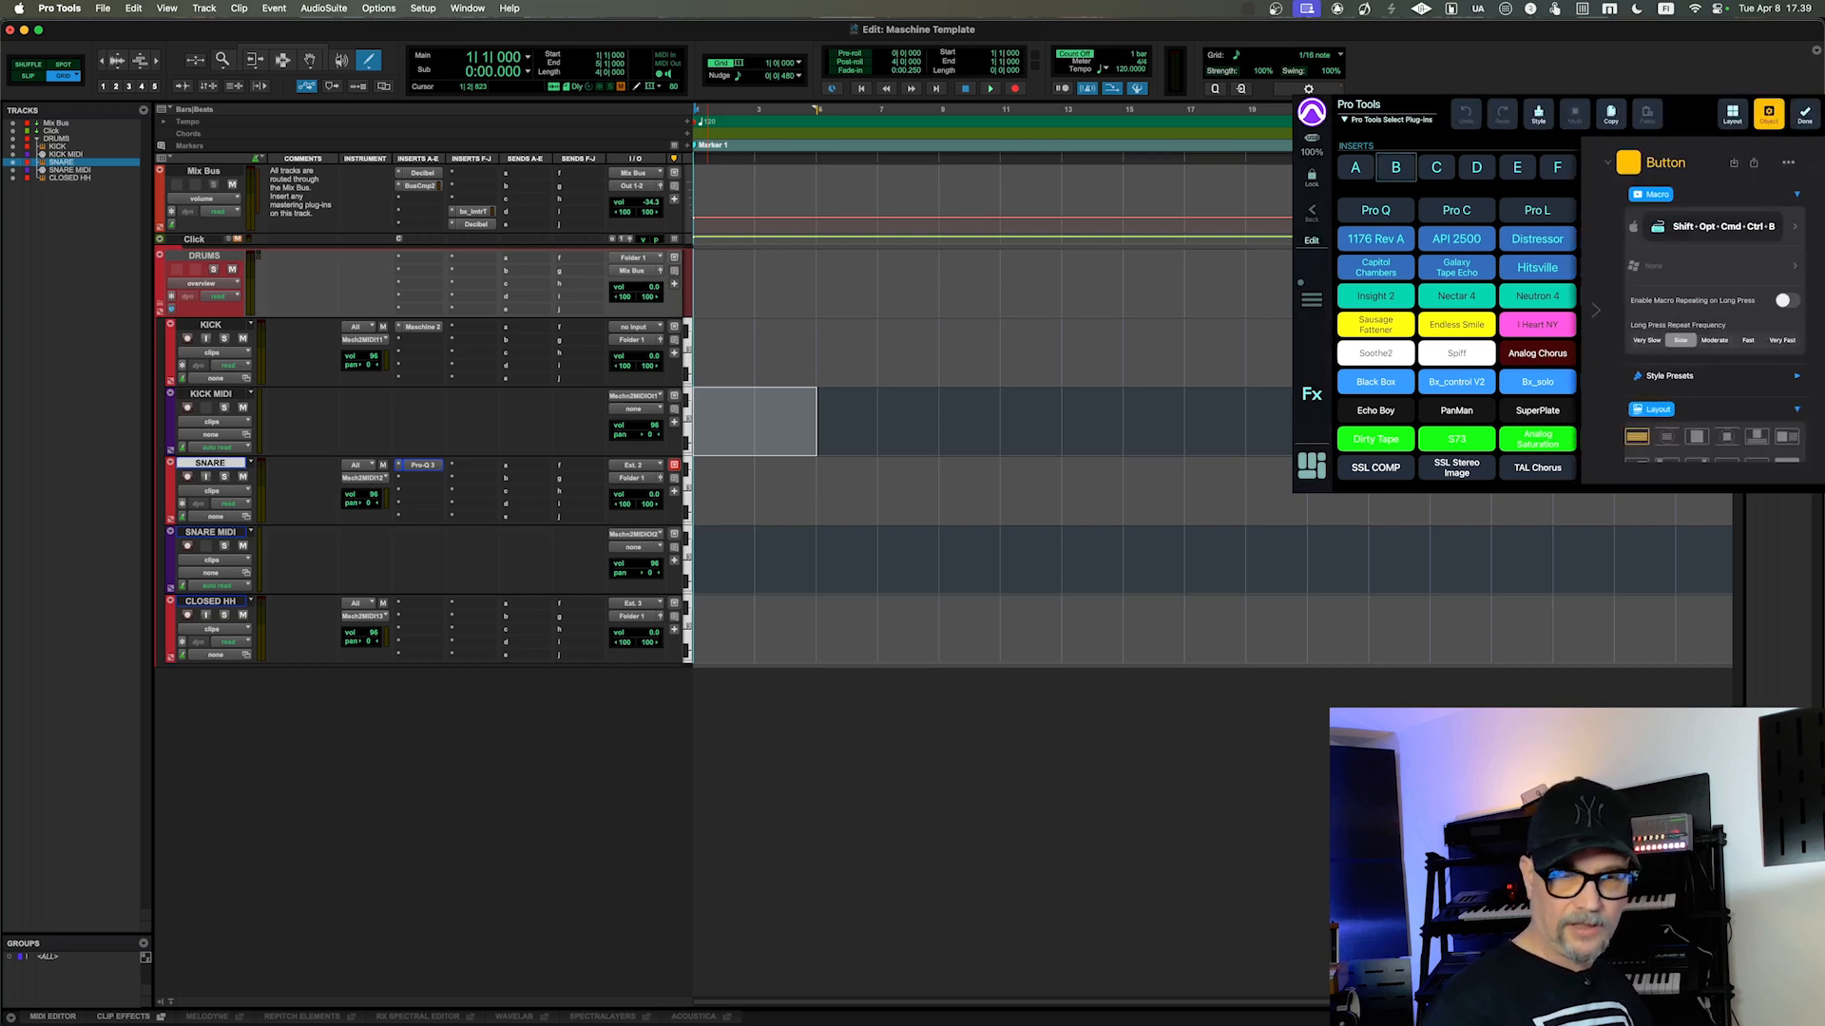
pyautogui.click(1723, 227)
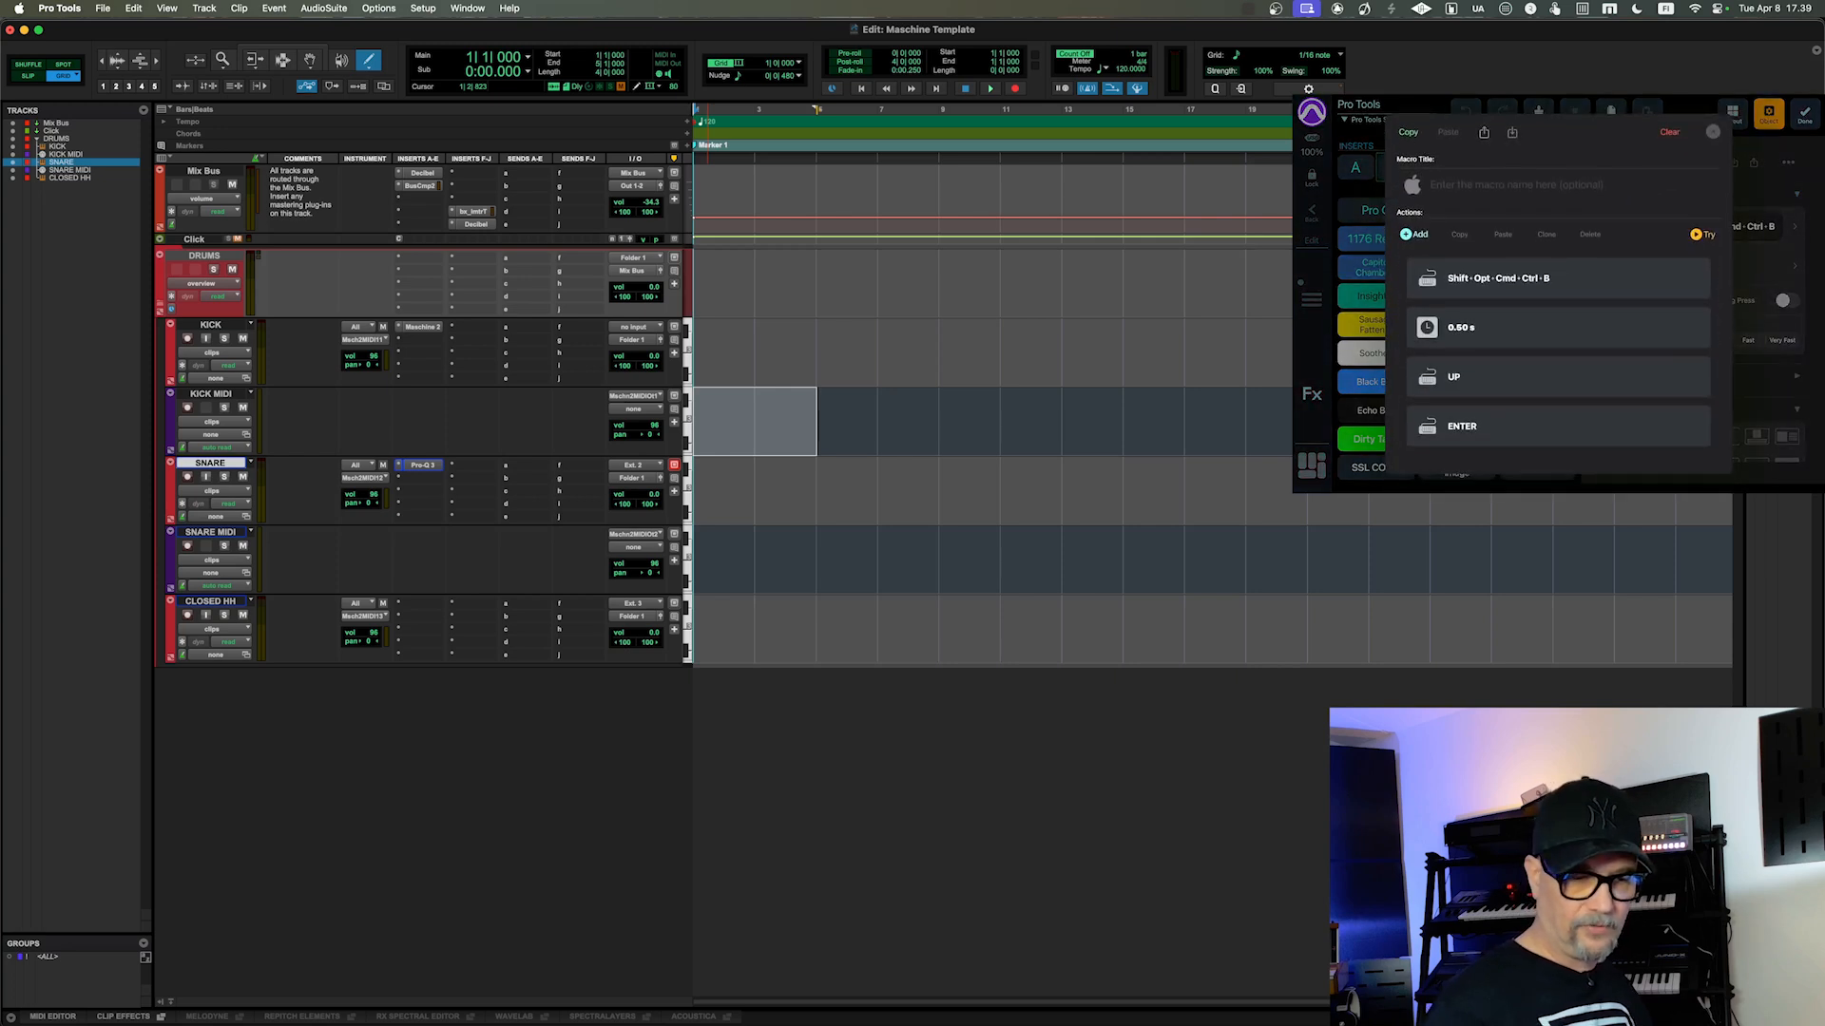
pyautogui.click(1558, 378)
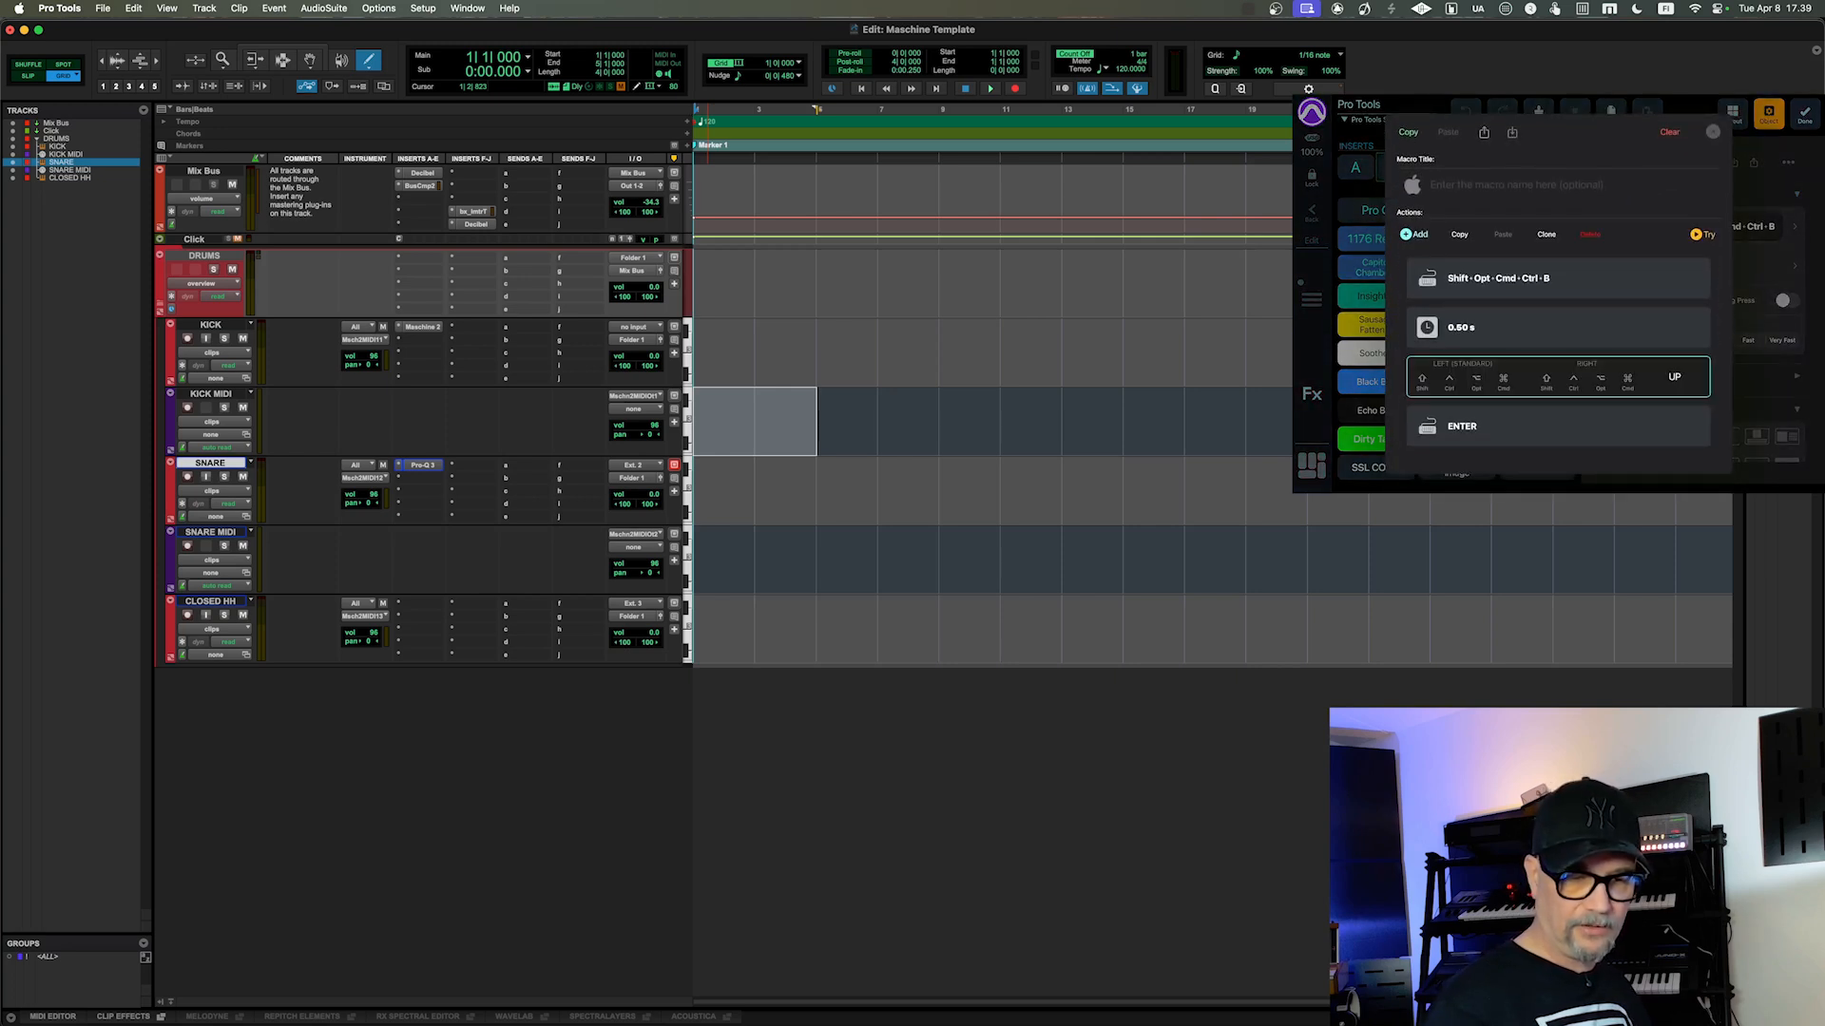
pyautogui.click(1675, 378)
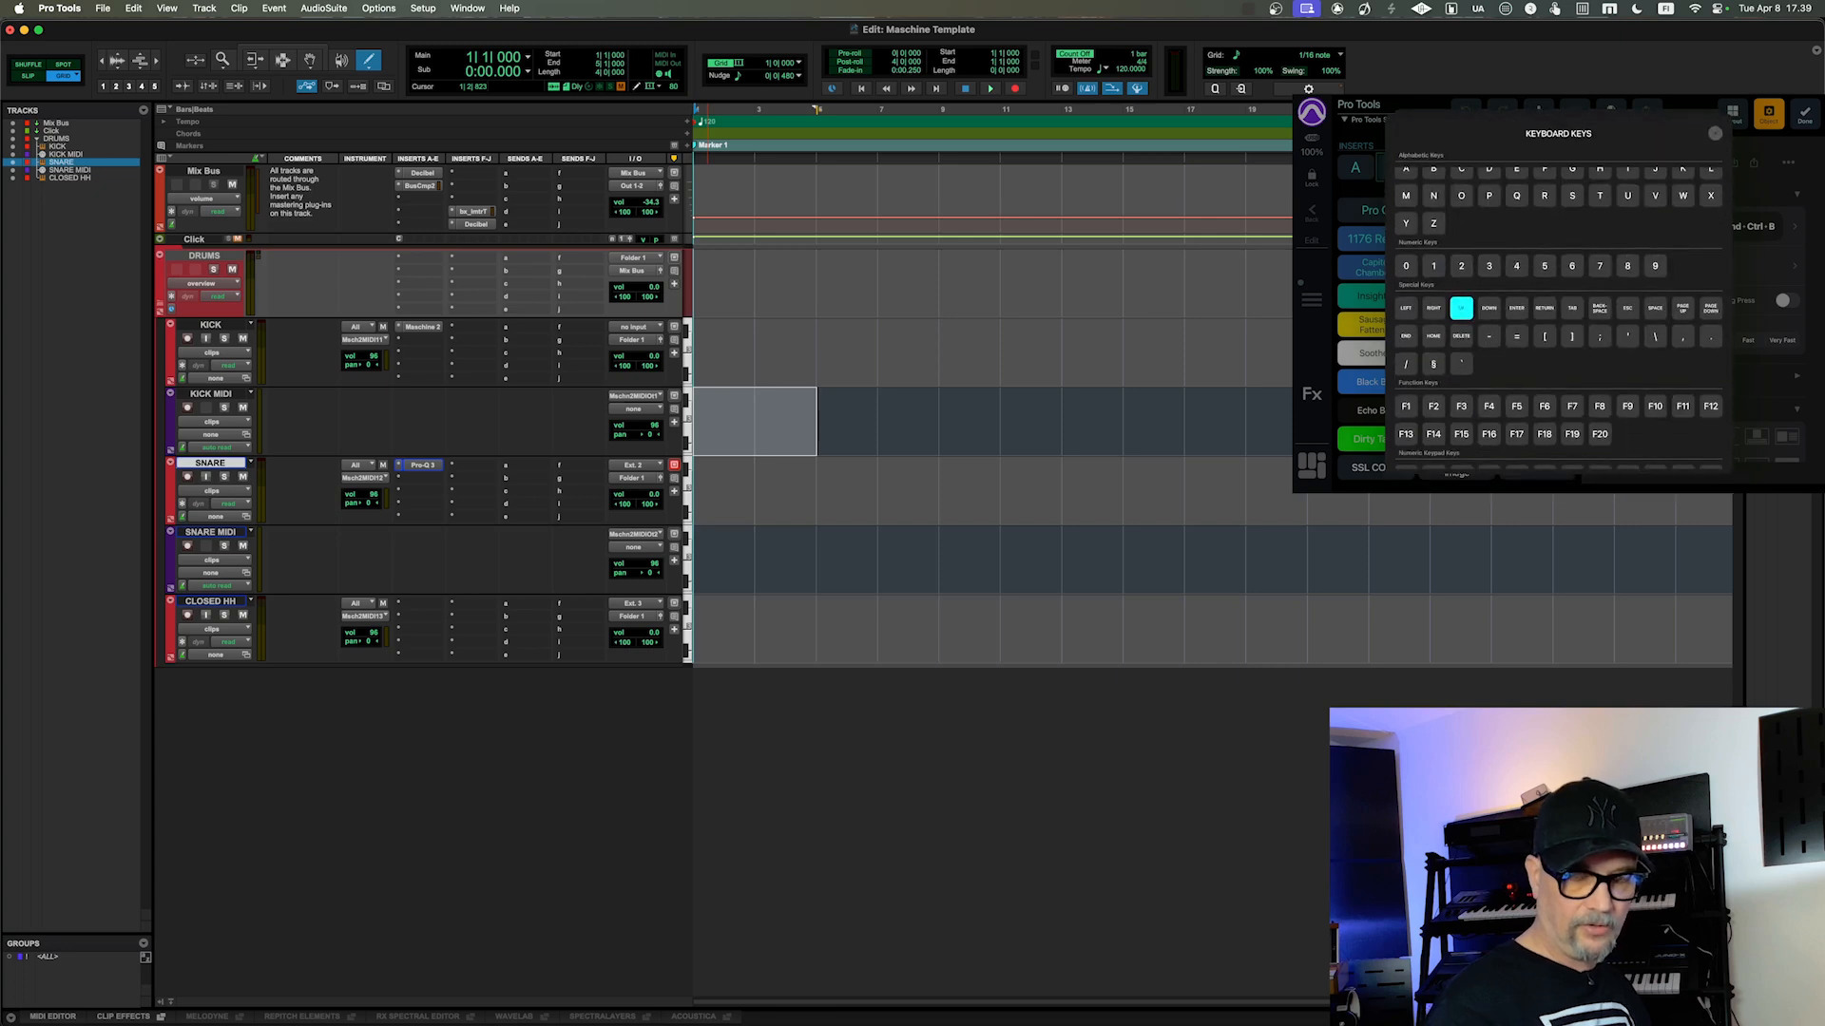
pyautogui.click(1490, 308)
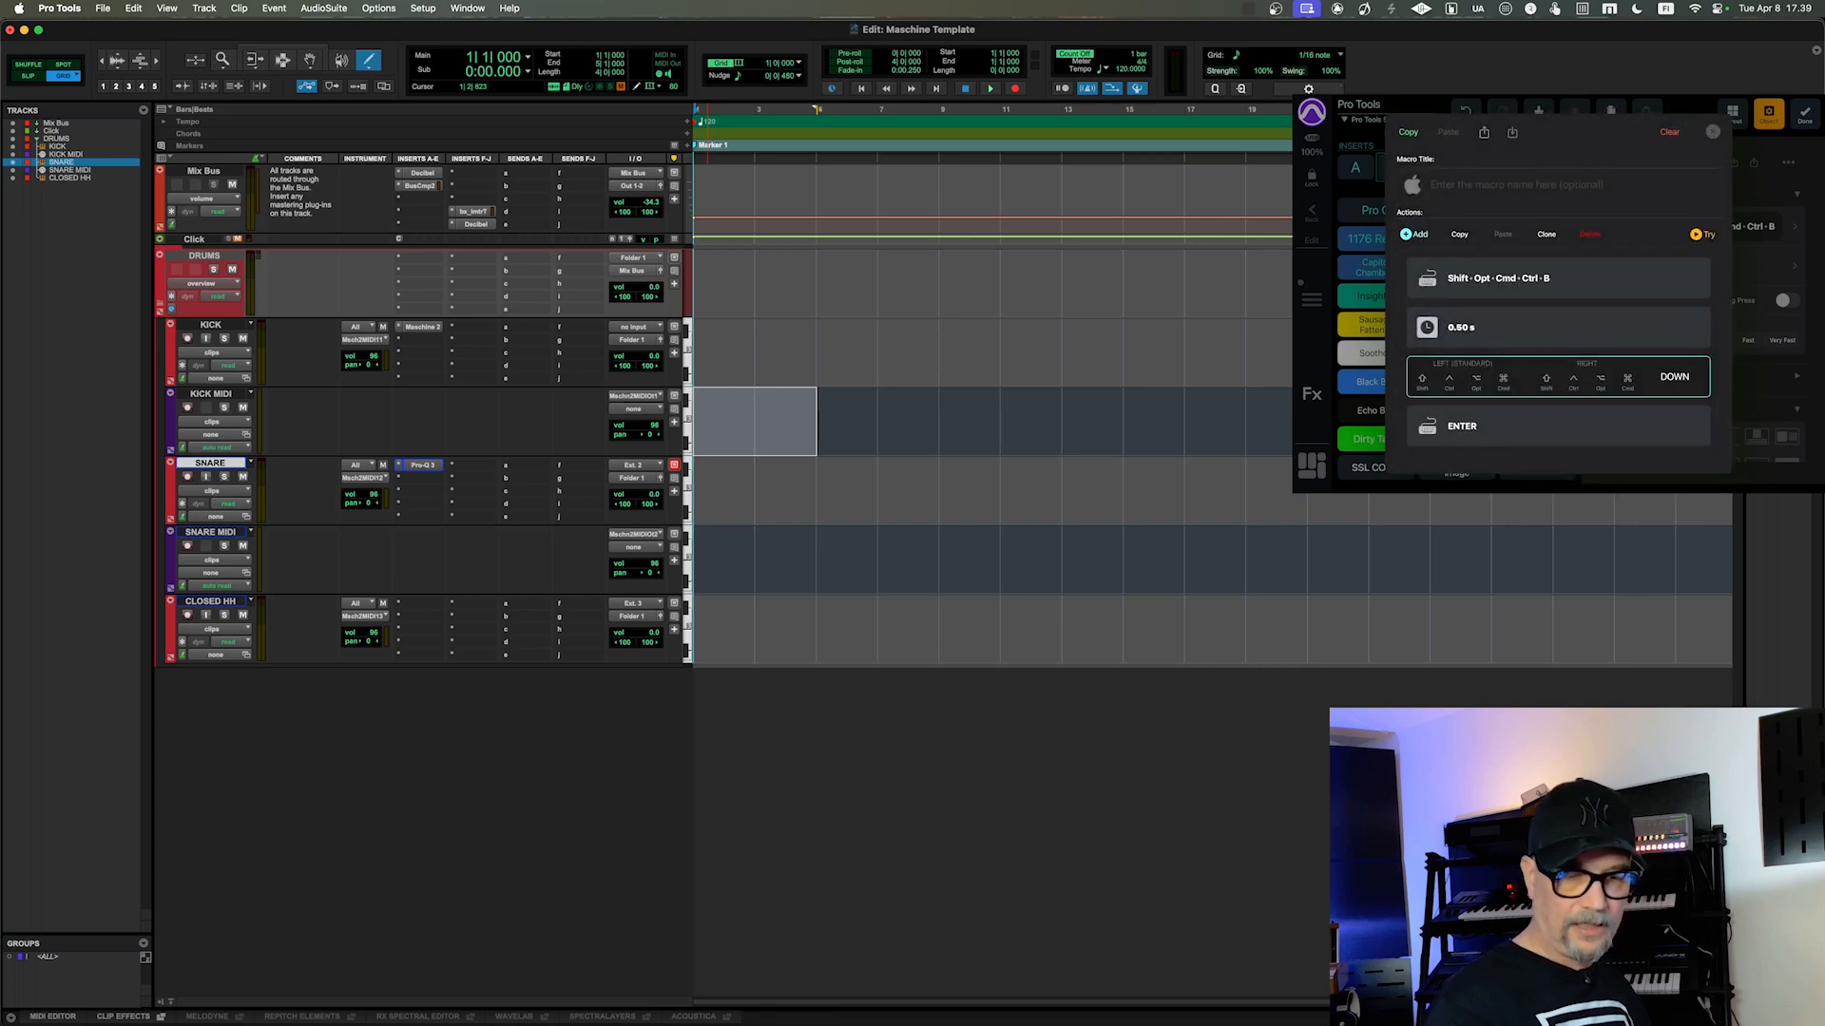
pyautogui.moveTo(1464, 378); pyautogui.dragTo(1616, 378)
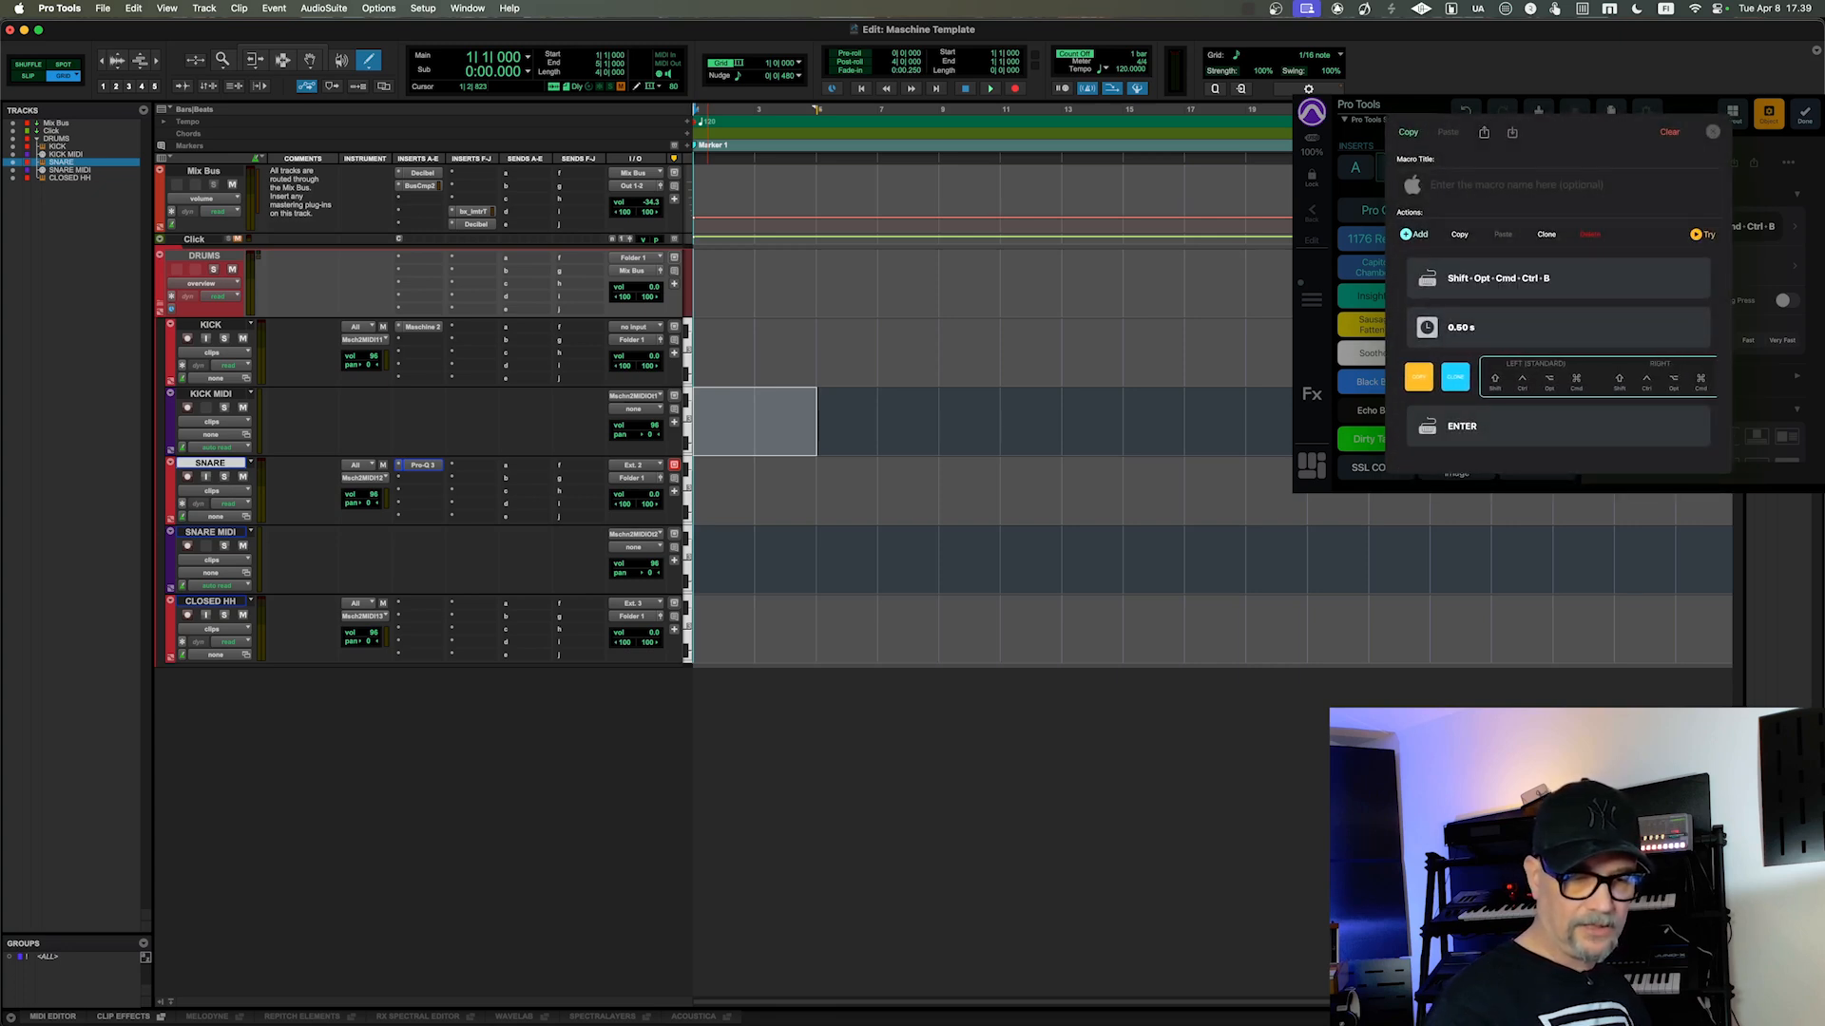
pyautogui.click(1459, 378)
# Step: Examine the macro's shortcut, pause, DOWN and ENTER actions and the available action types, closing the editor and leaving edit mode when done
pyautogui.scroll(-1, 1559, 370)
pyautogui.scroll(1, 1559, 371)
pyautogui.click(1558, 279)
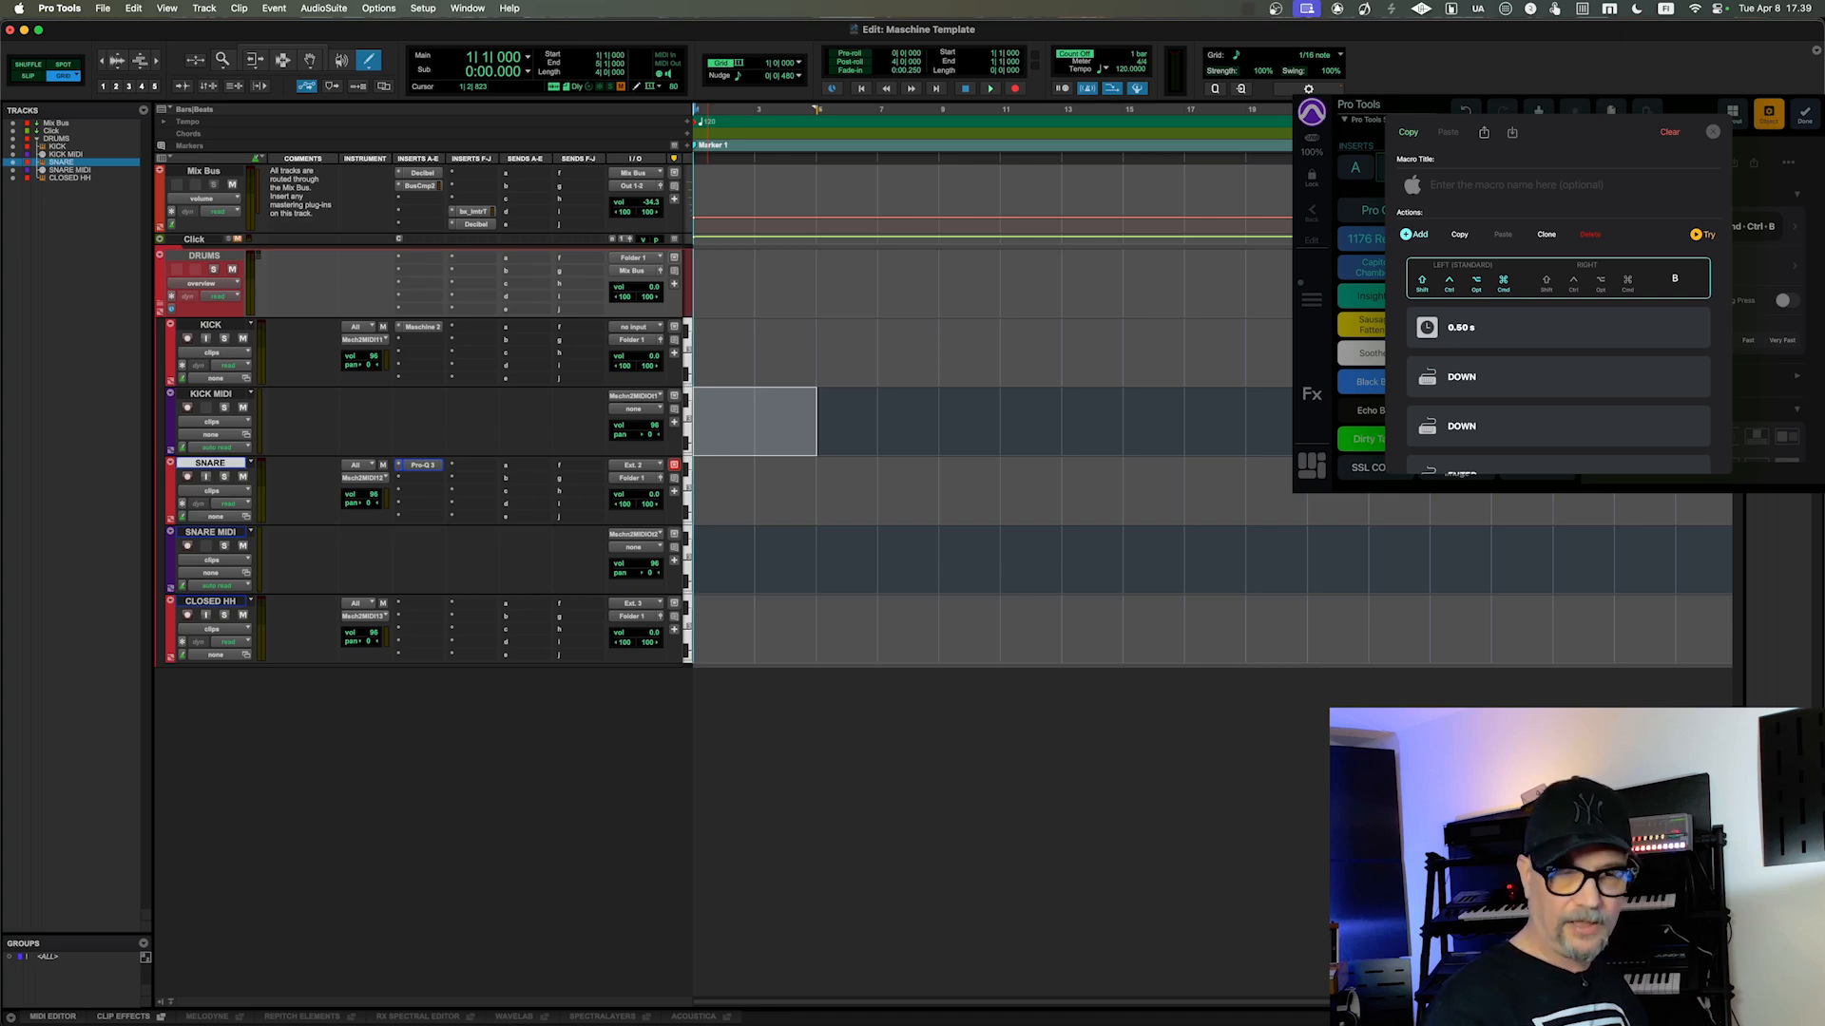
pyautogui.scroll(-2, 1557, 370)
pyautogui.scroll(2, 1558, 370)
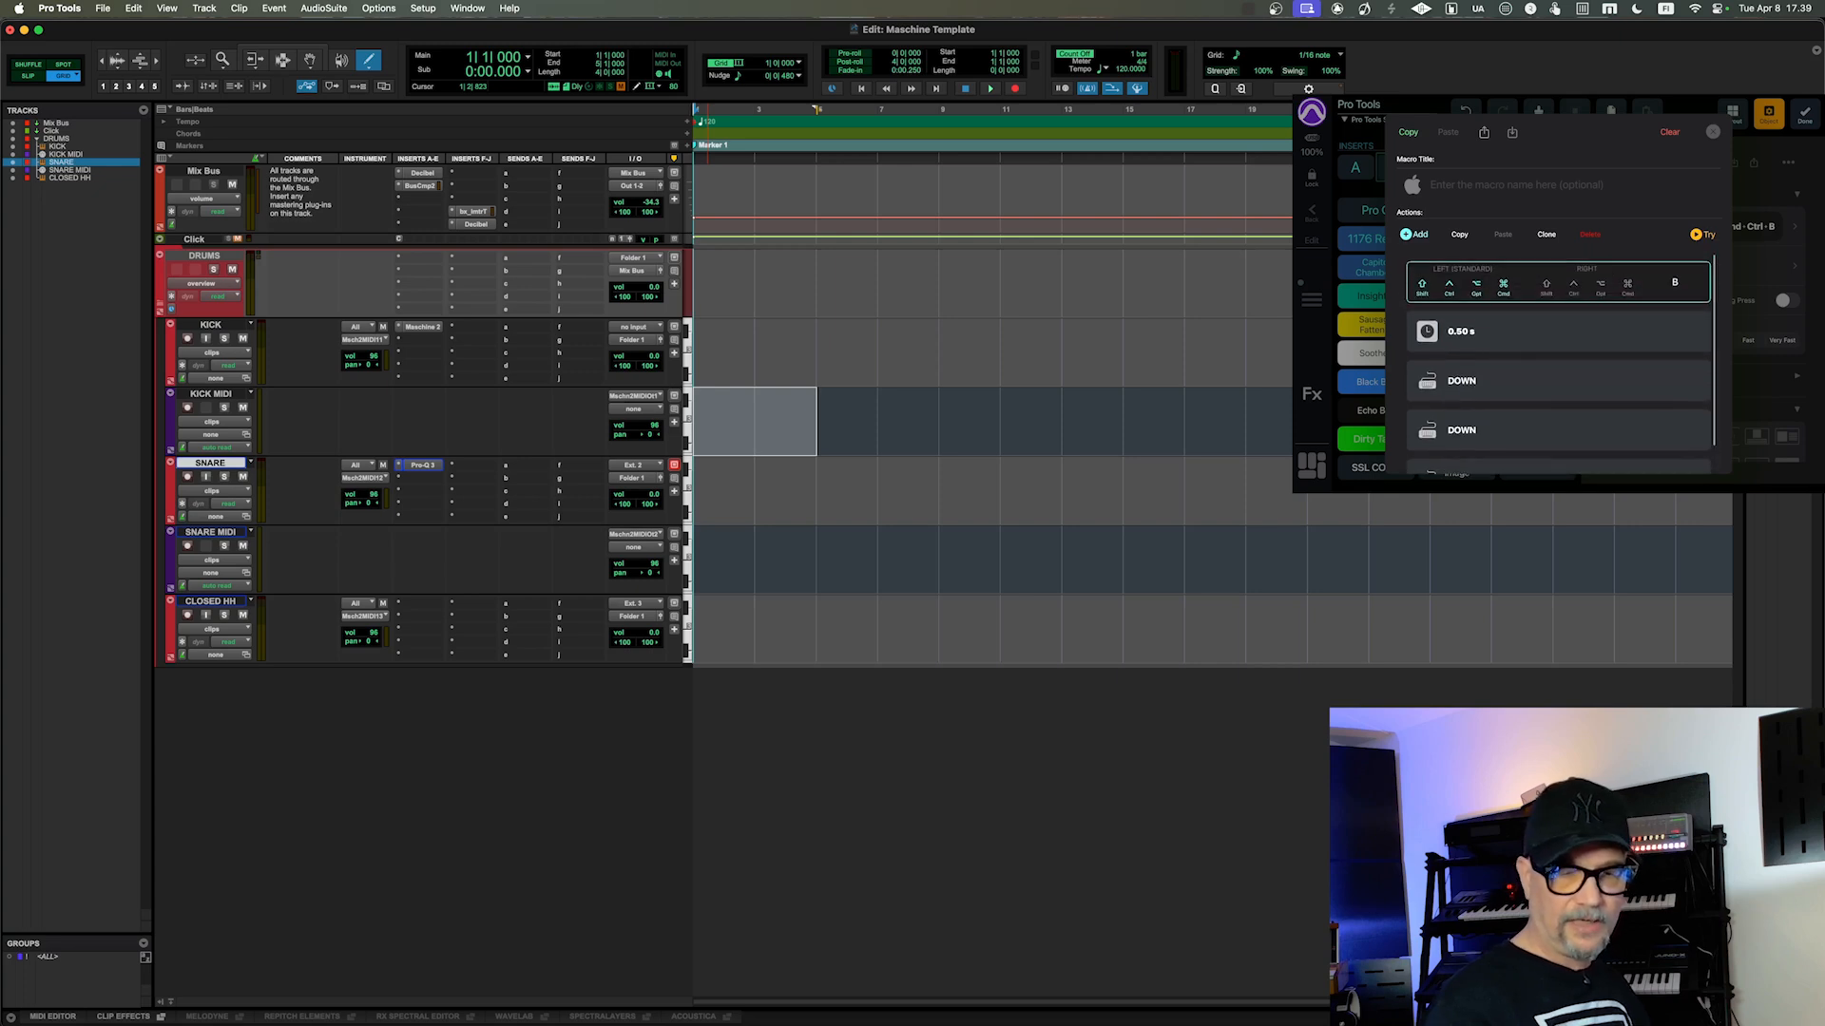
pyautogui.scroll(-1, 1558, 371)
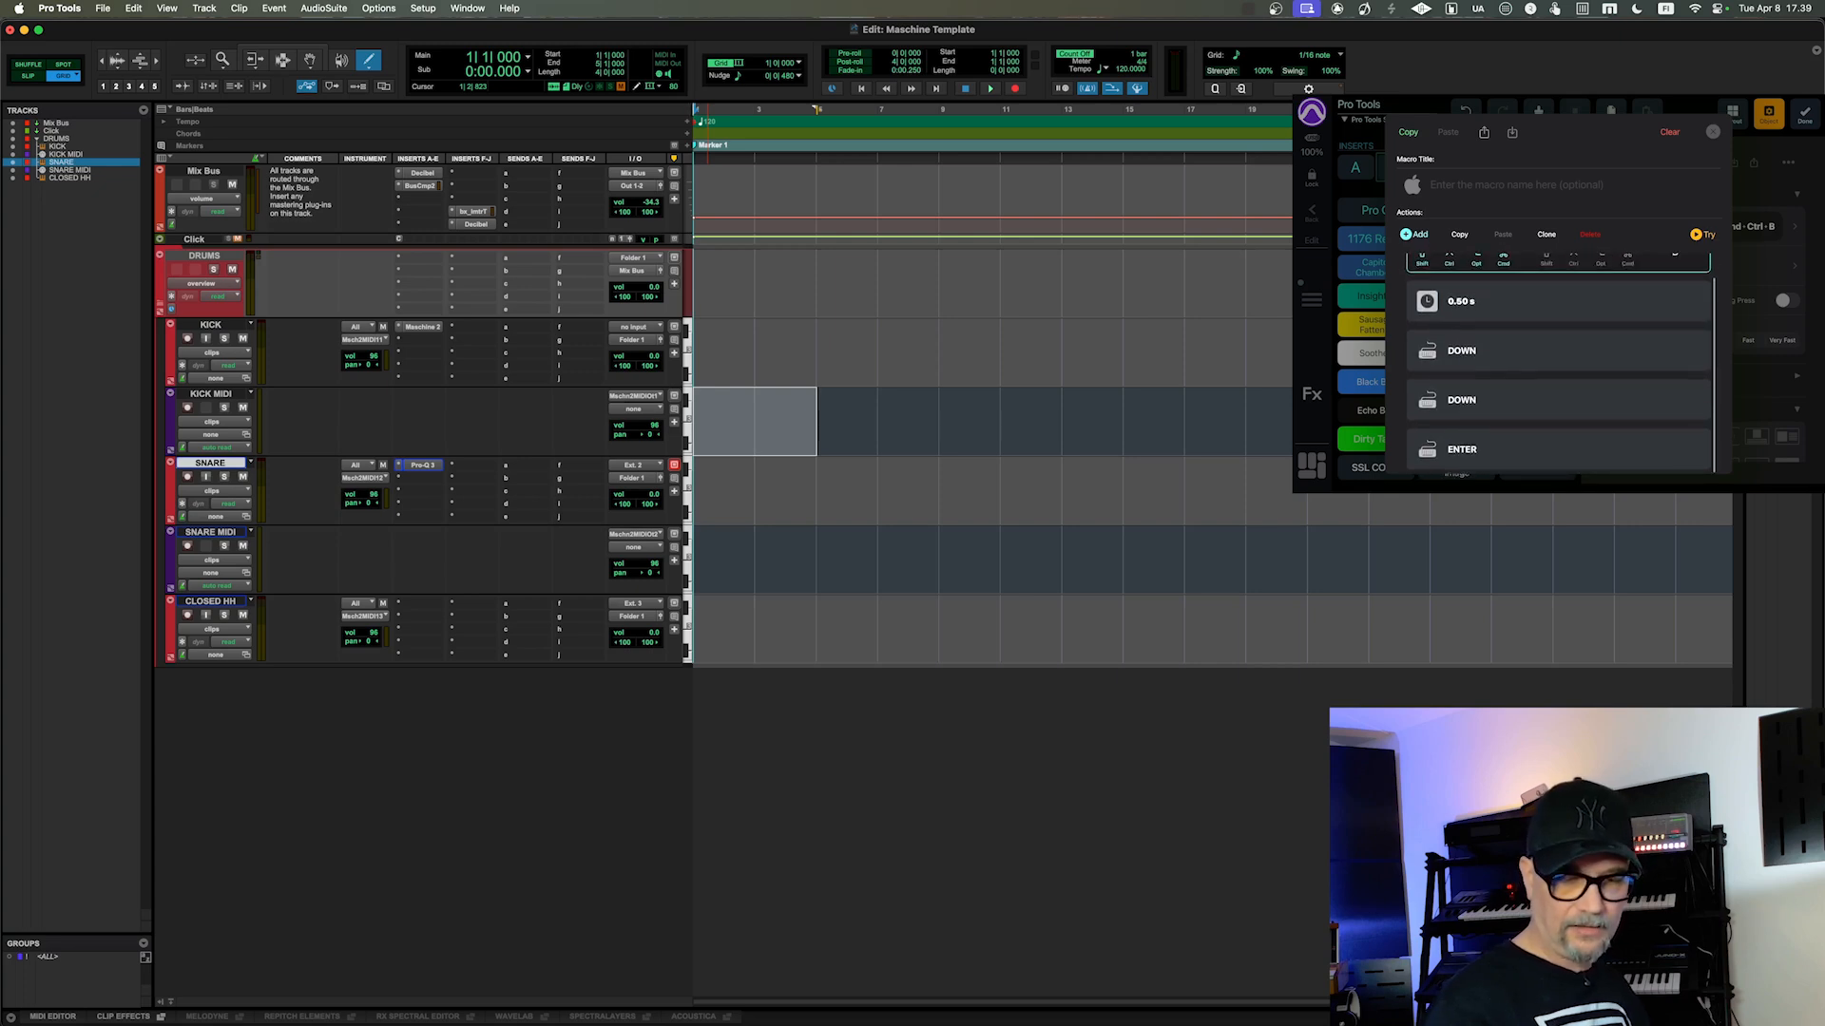
pyautogui.scroll(1, 1558, 370)
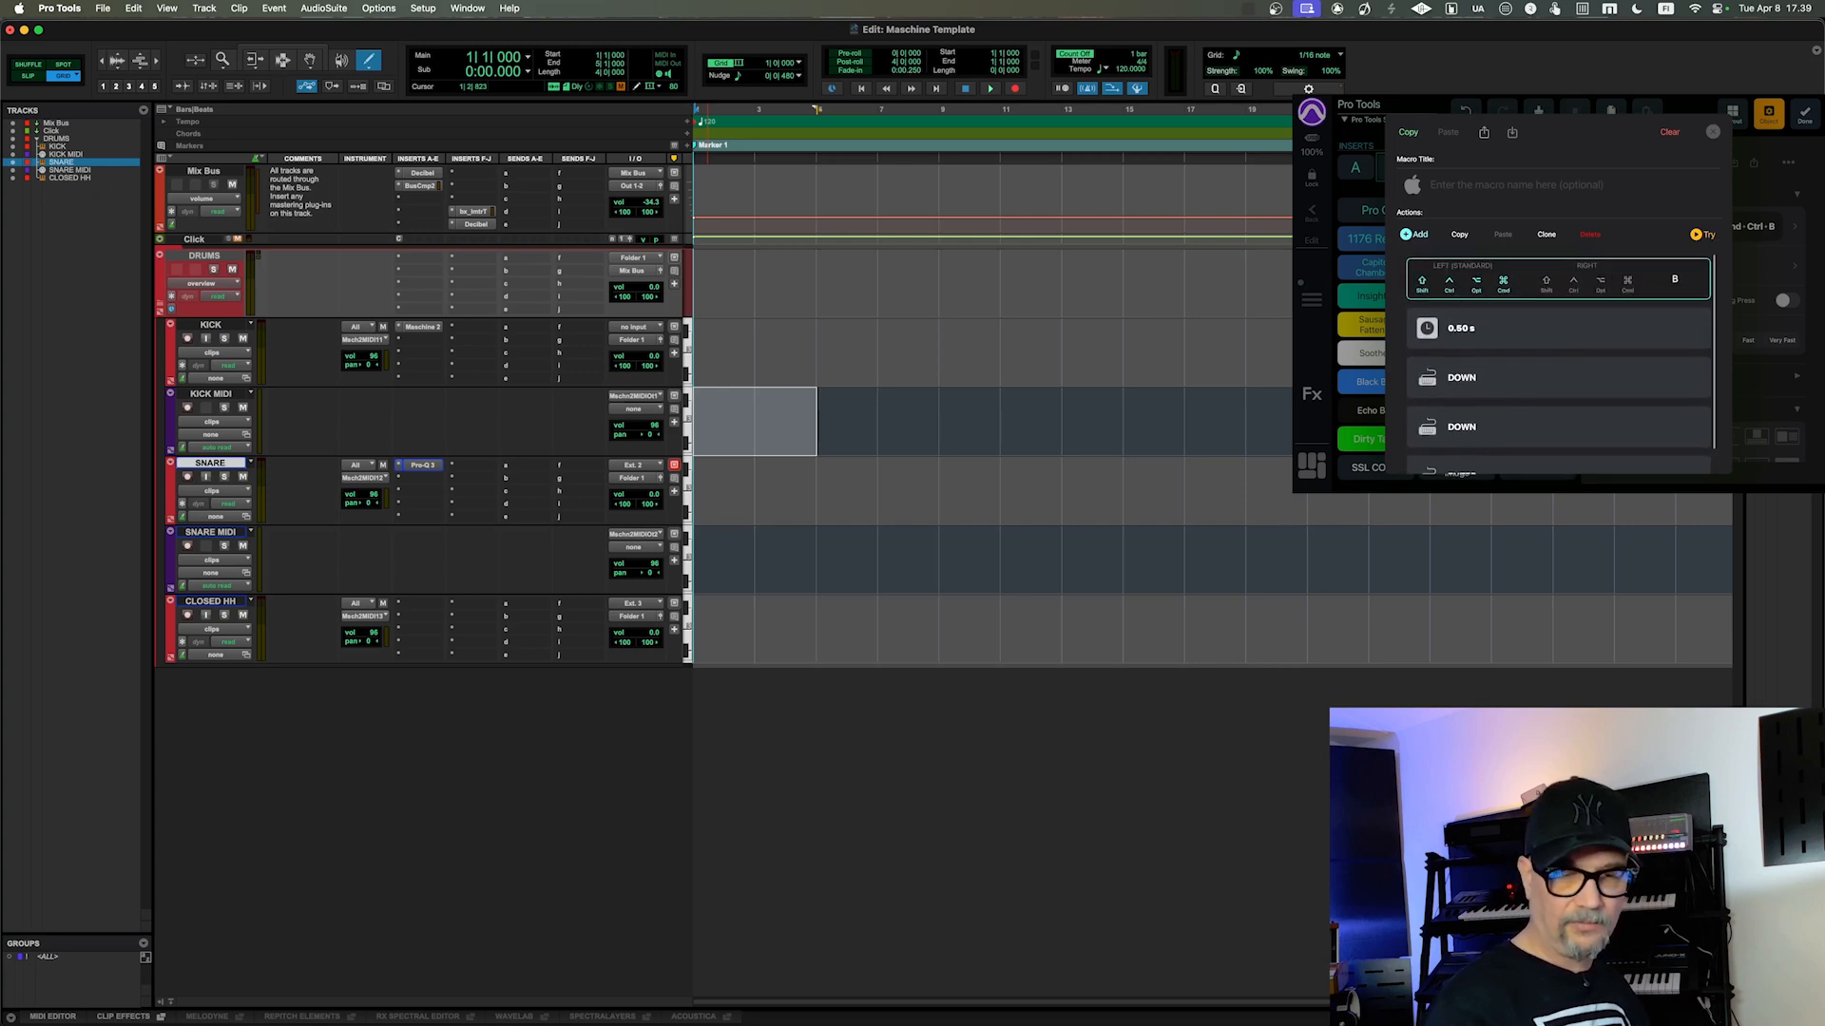
pyautogui.click(1557, 328)
pyautogui.click(1413, 234)
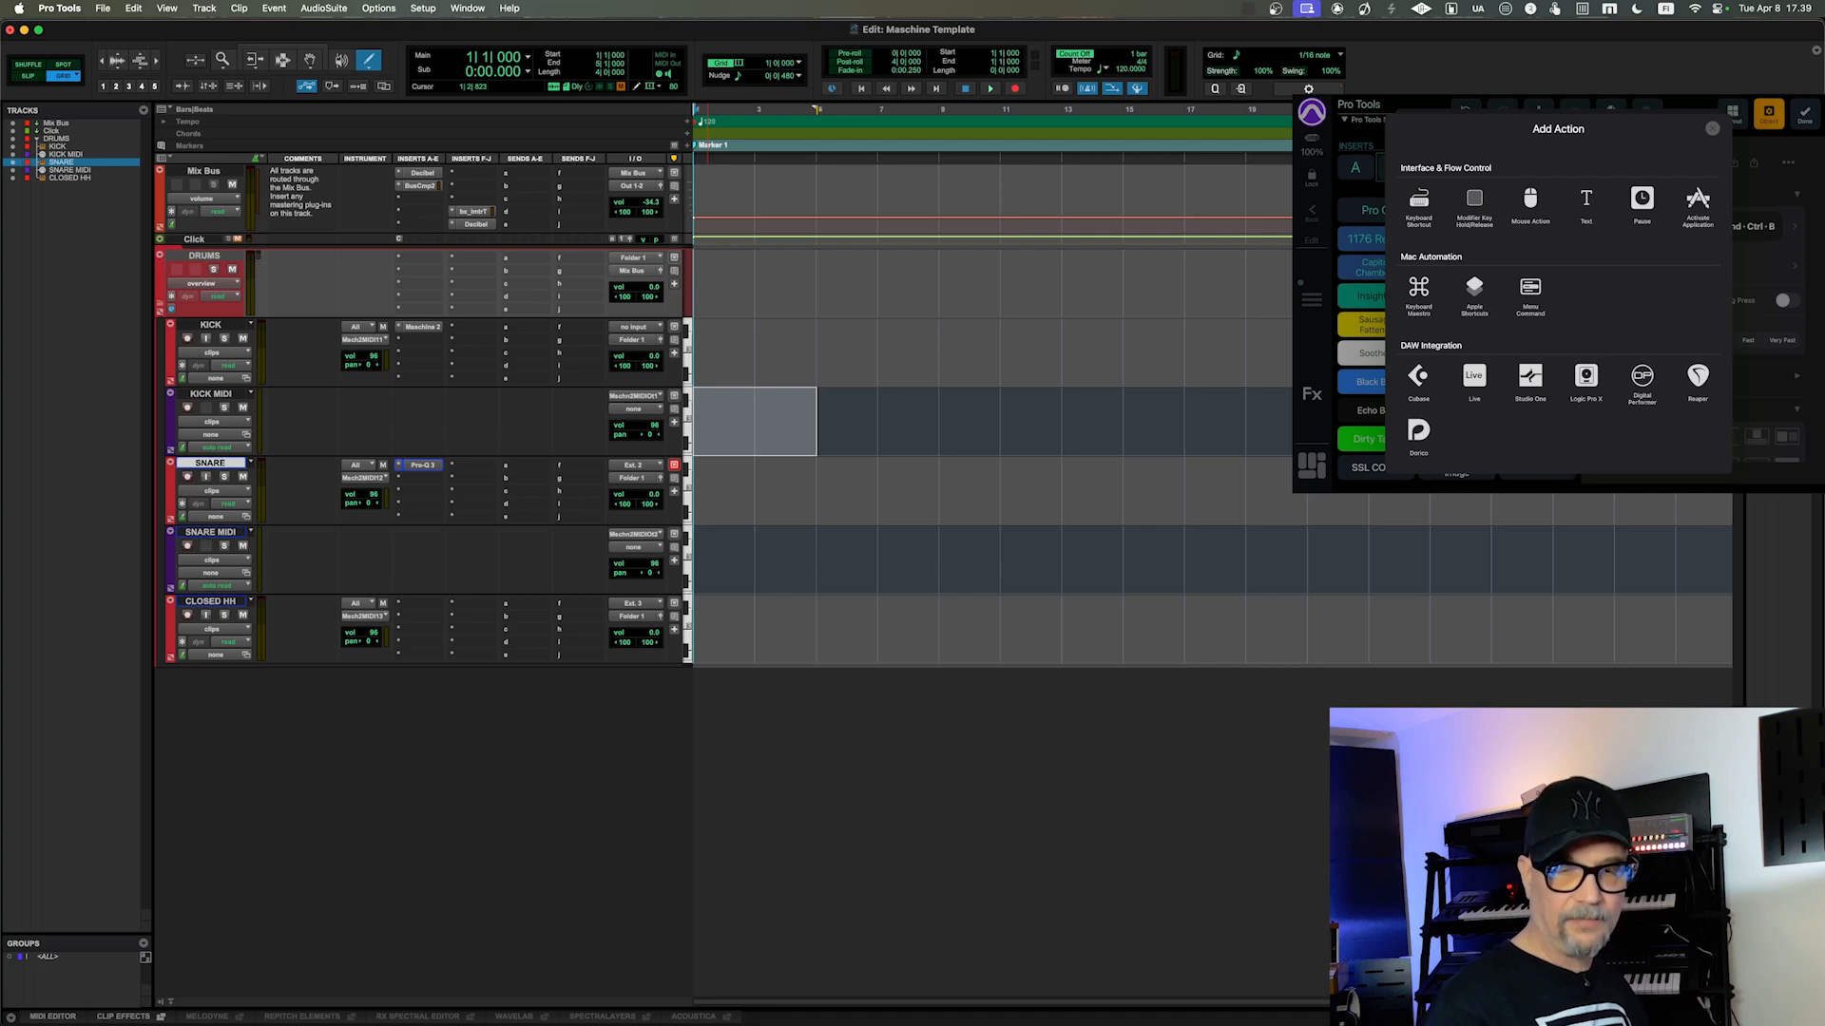
pyautogui.click(1641, 204)
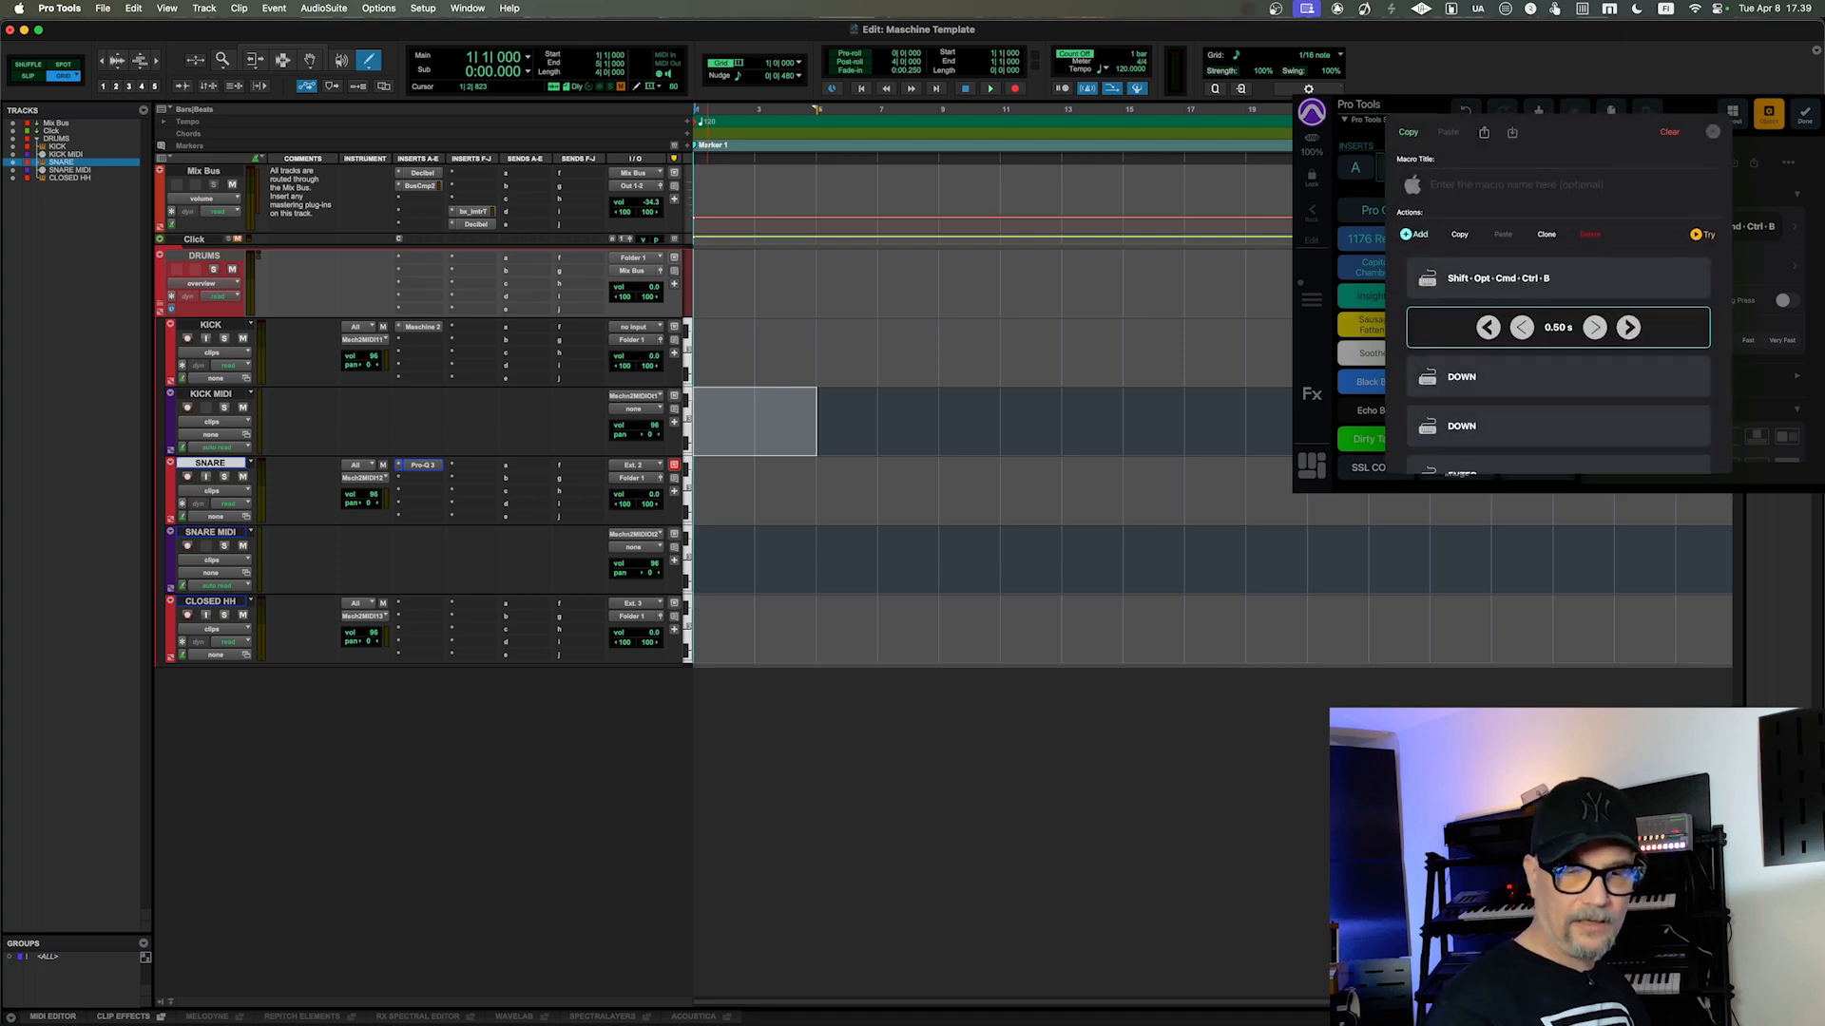
pyautogui.click(1713, 131)
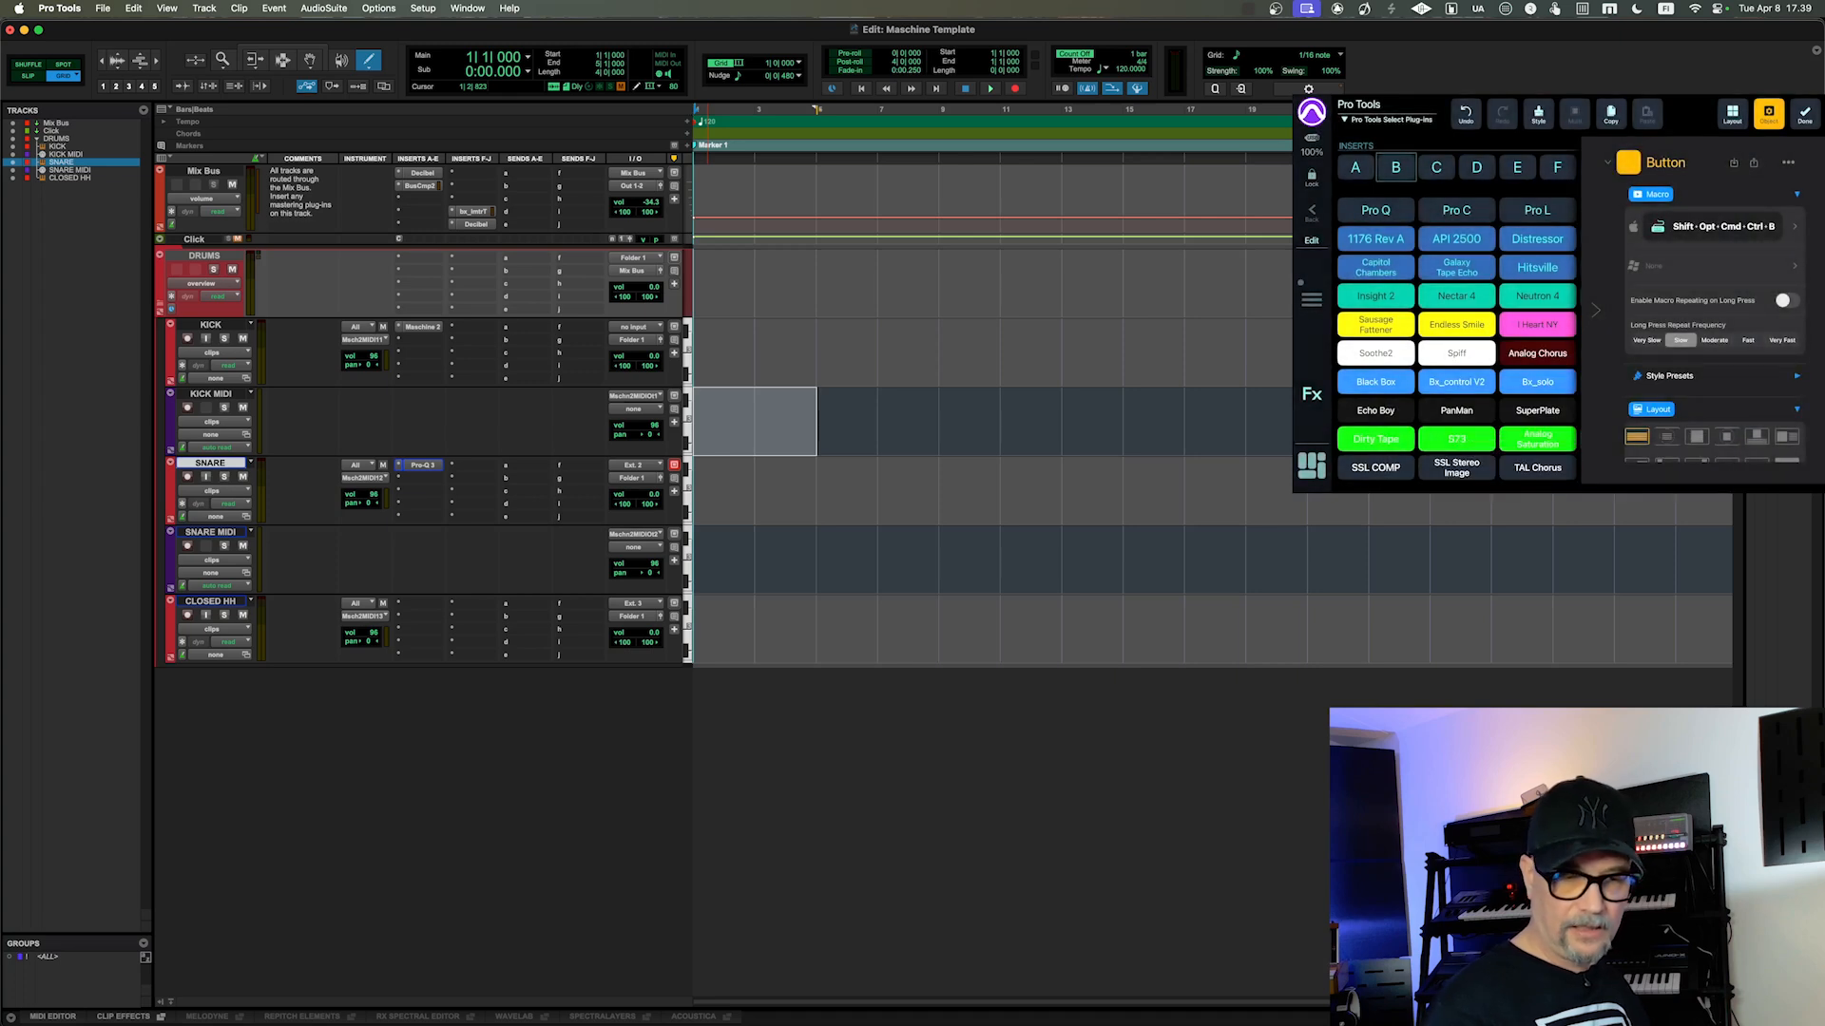
pyautogui.click(1804, 114)
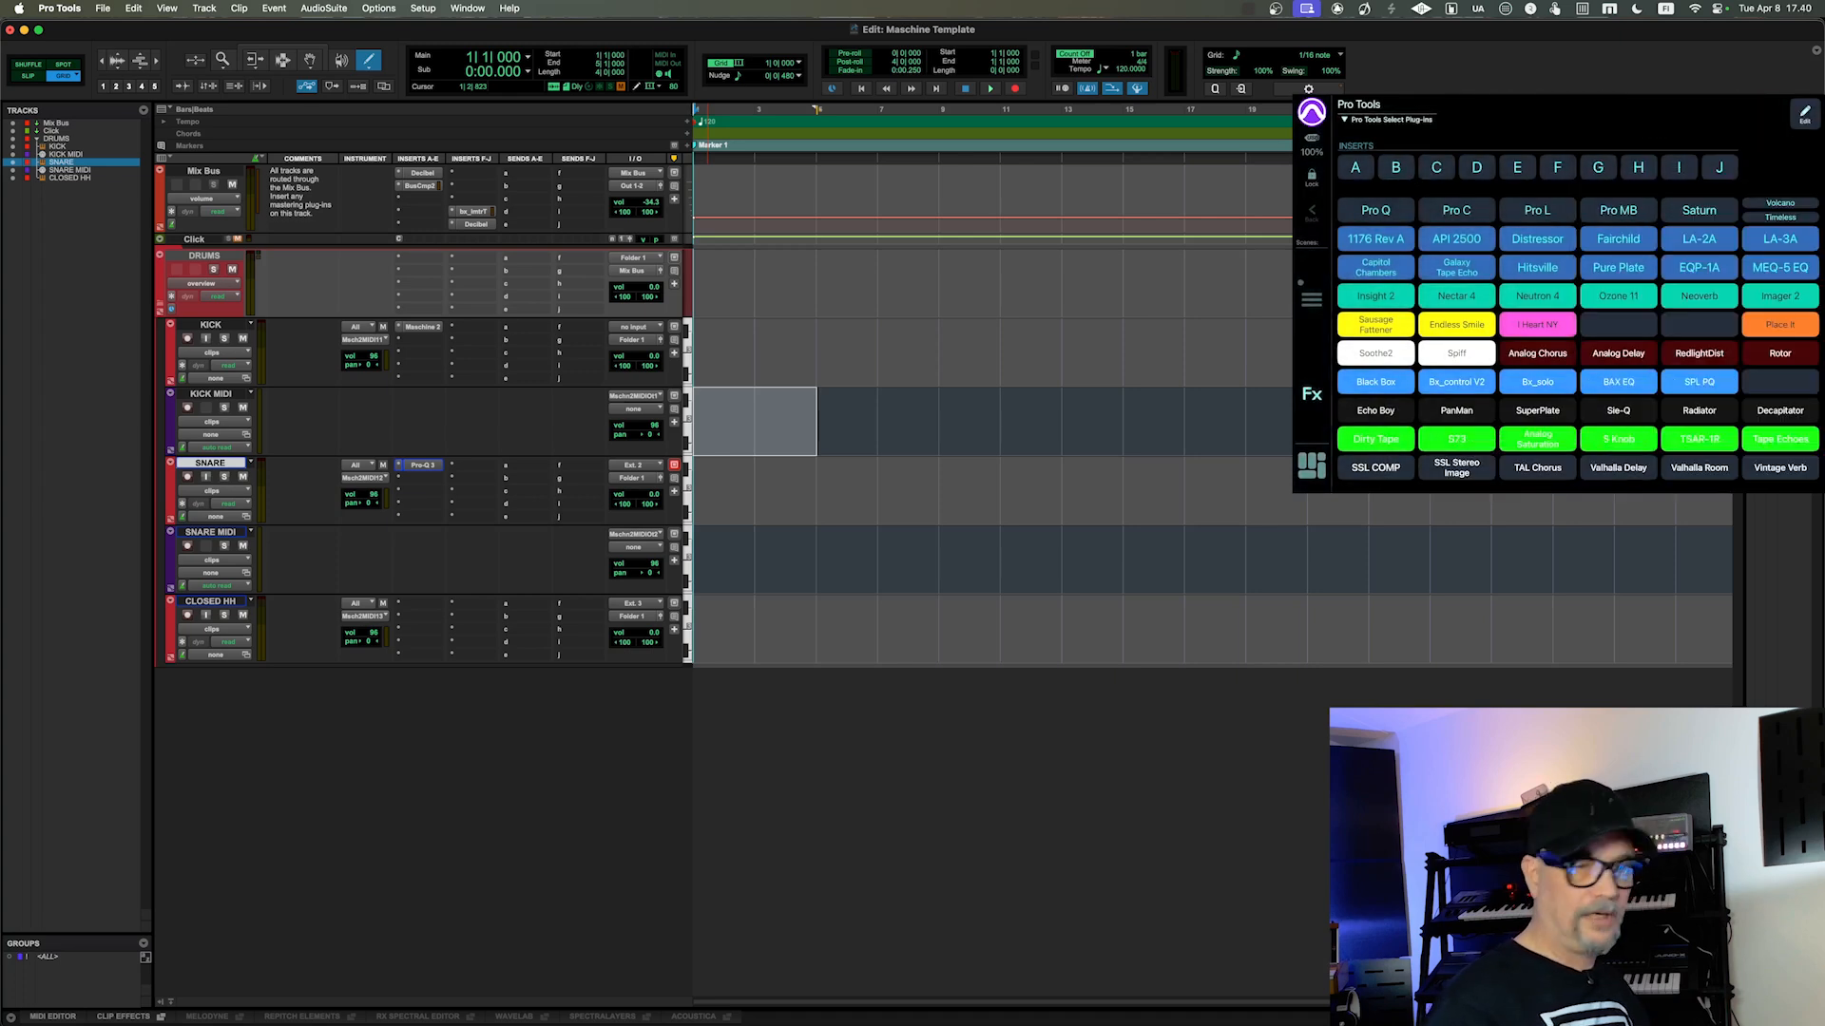
# Step: Assign UADx API 2500 Bus to insert B of the SNARE track
pyautogui.press('ctrl+alt+shift+super+b')
pyautogui.press('Down')
pyautogui.press('Down')
pyautogui.press('Return')
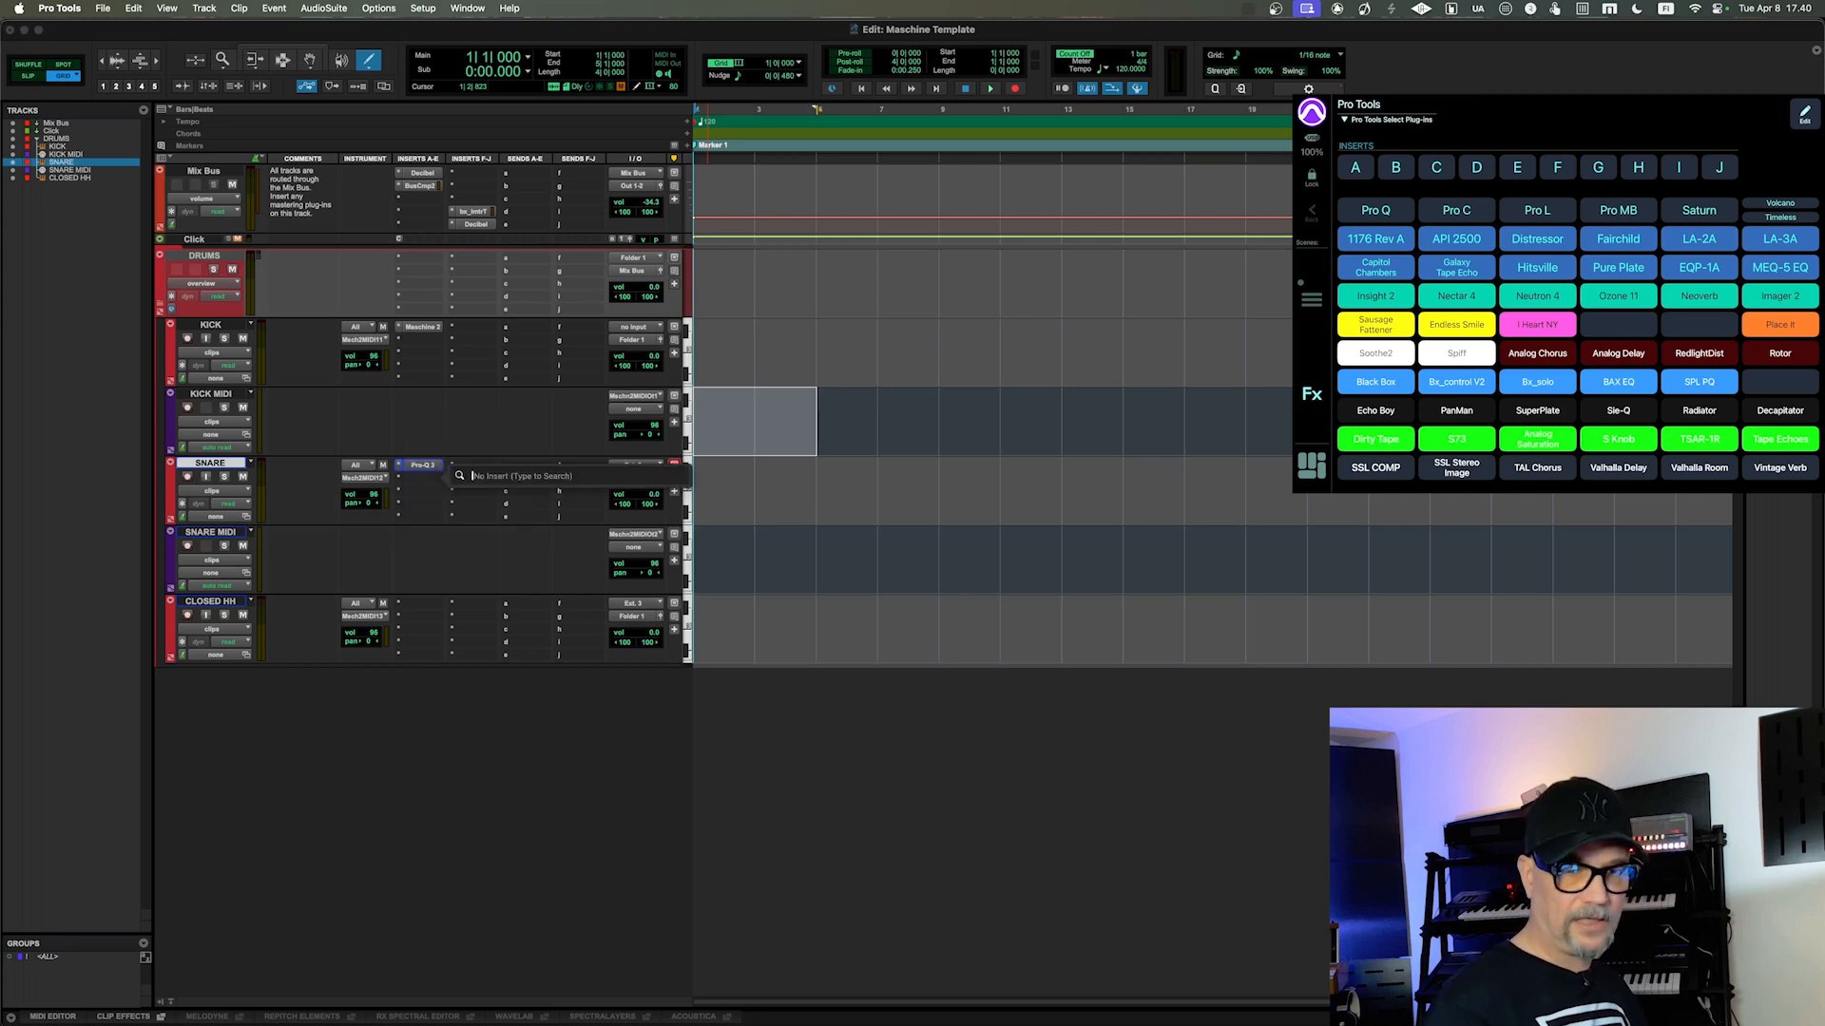
pyautogui.press('super+f')
pyautogui.write('UADx API 2500 Bus')
pyautogui.press('Down')
pyautogui.press('Return')
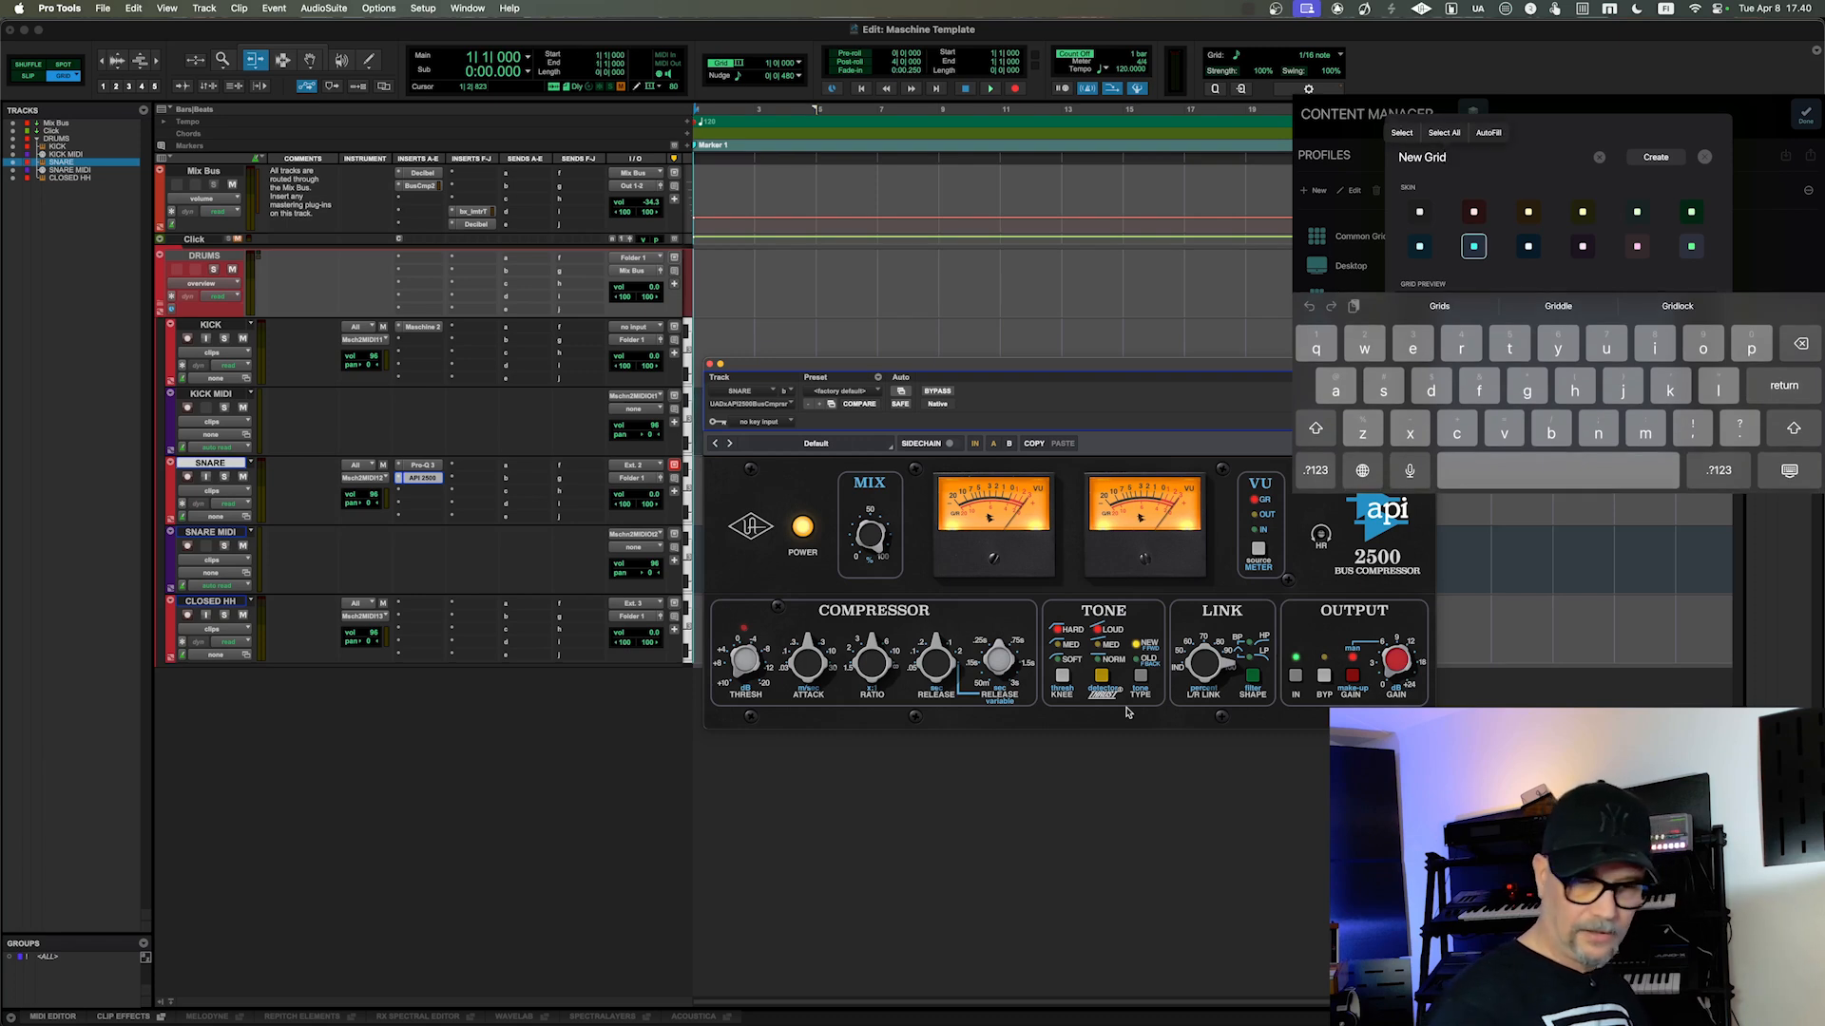
# Step: In MetaGrid Pro's Content Manager, replace the new grid's default name with Test
pyautogui.press('BackSpace')
pyautogui.press('BackSpace')
pyautogui.press('BackSpace')
pyautogui.press('BackSpace')
pyautogui.press('BackSpace')
pyautogui.press('BackSpace')
pyautogui.press('BackSpace')
pyautogui.press('BackSpace')
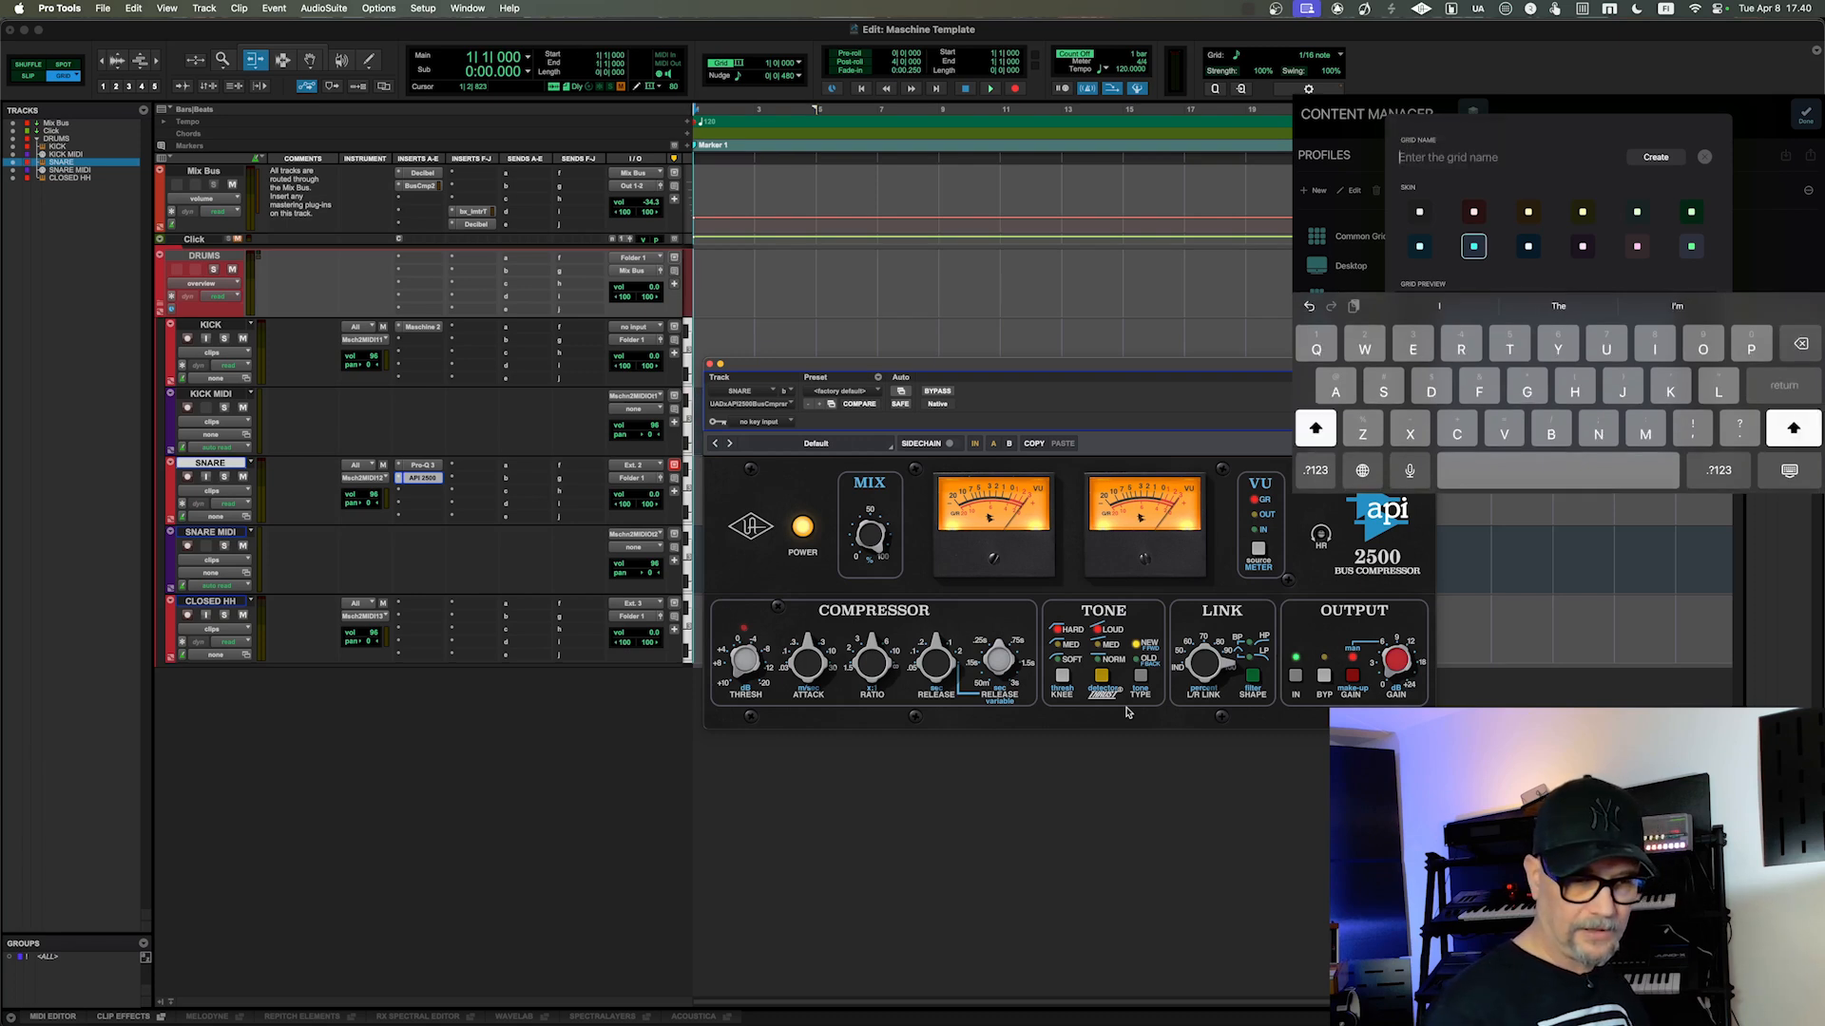
pyautogui.write('Test')
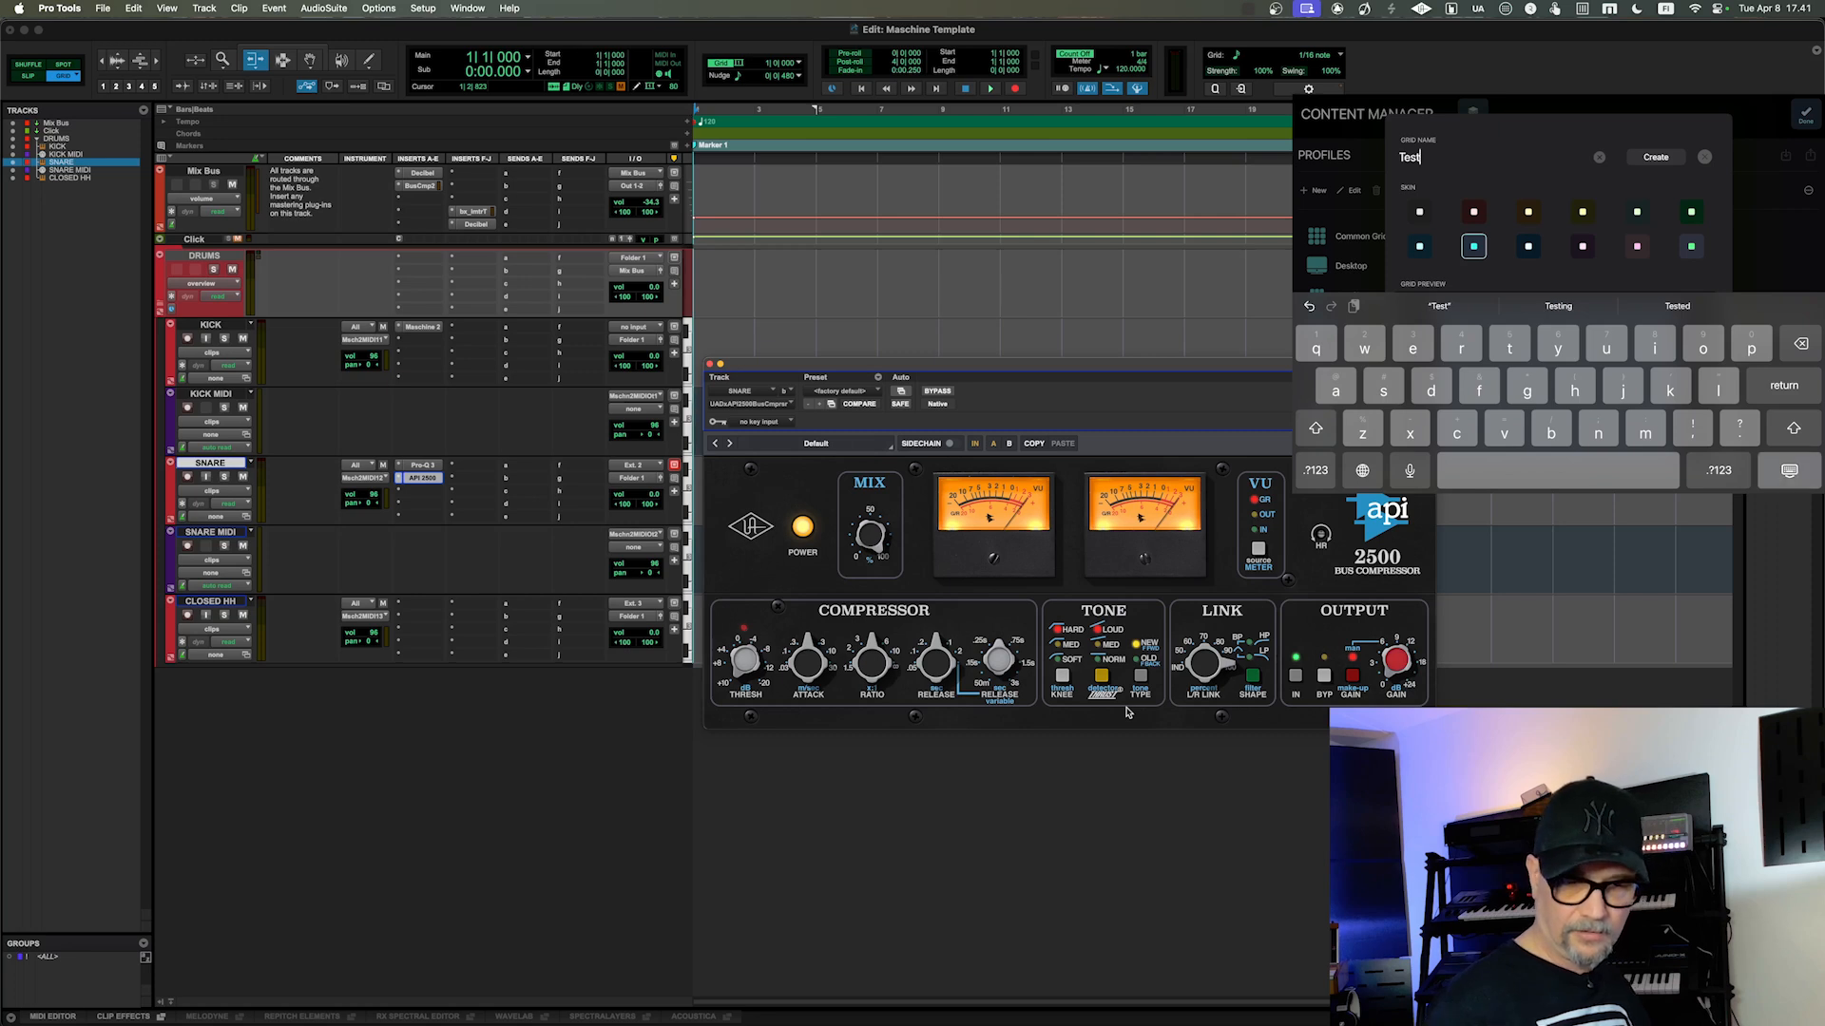
pyautogui.press('Return')
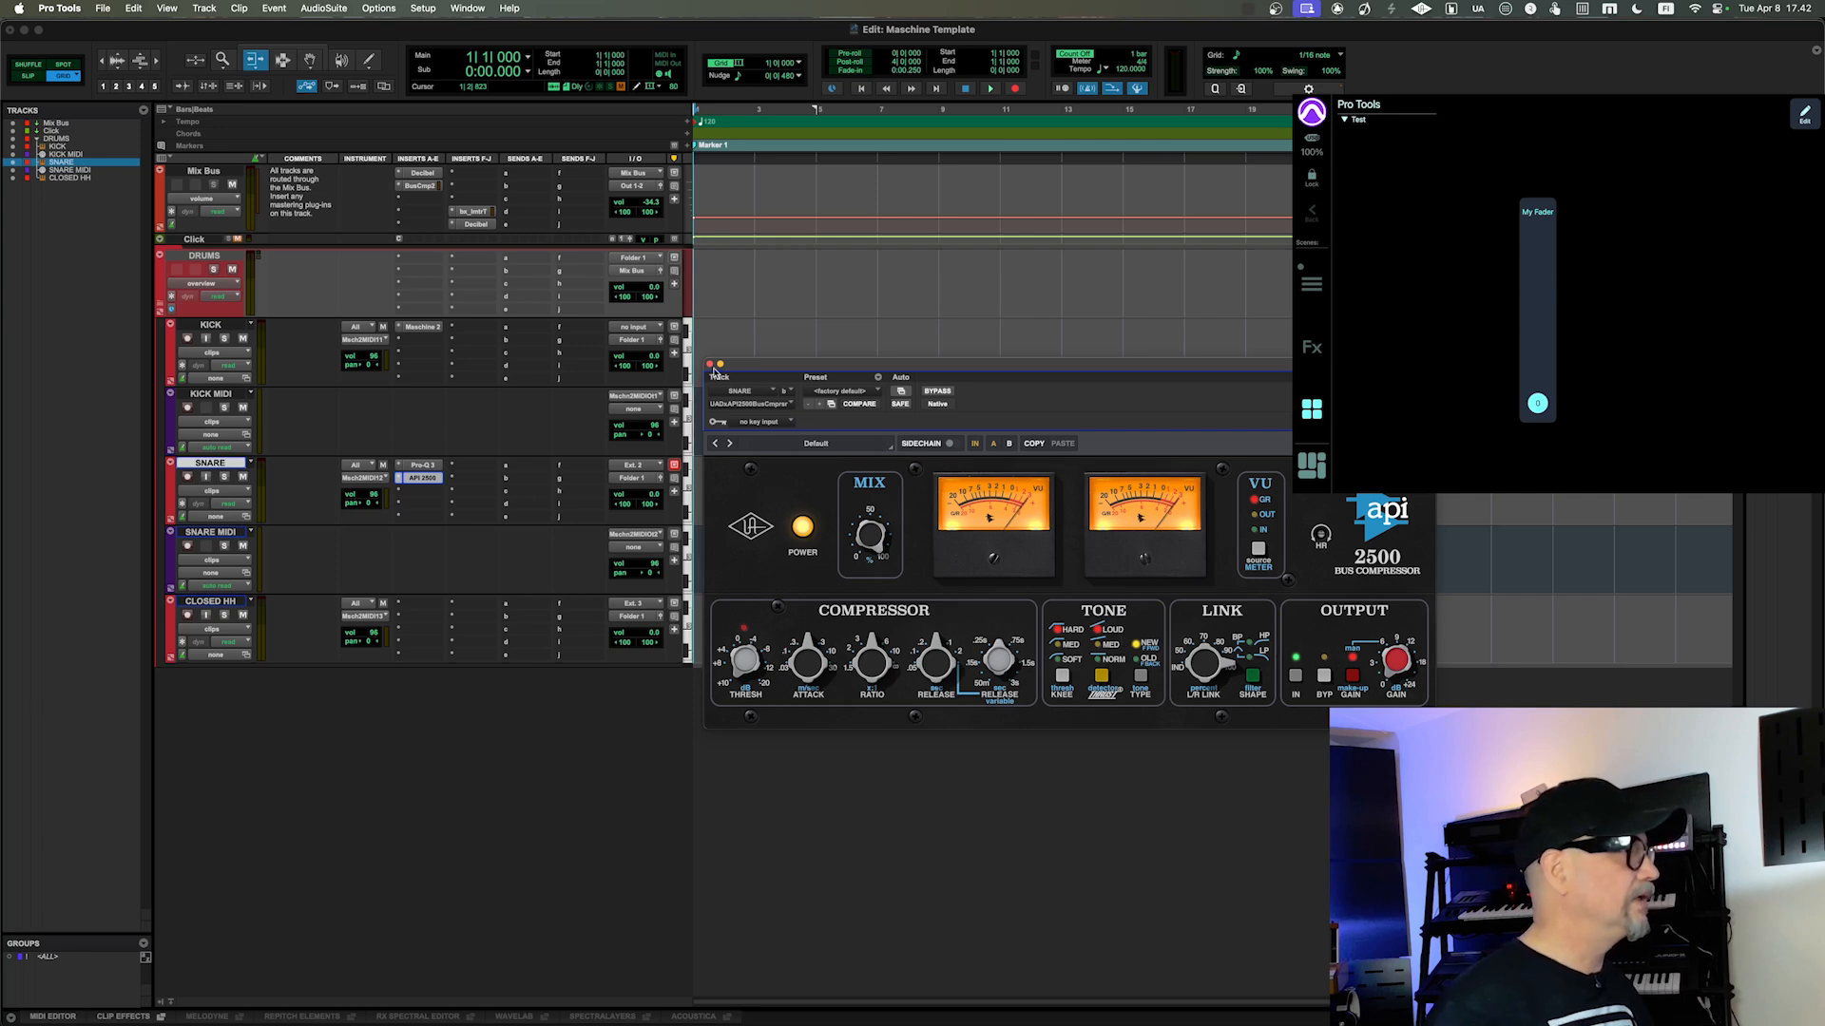
# Step: Close the API 2500 plug-in window in Pro Tools and enable Metasystem - MIDI - In as a MIDI input device
pyautogui.click(711, 365)
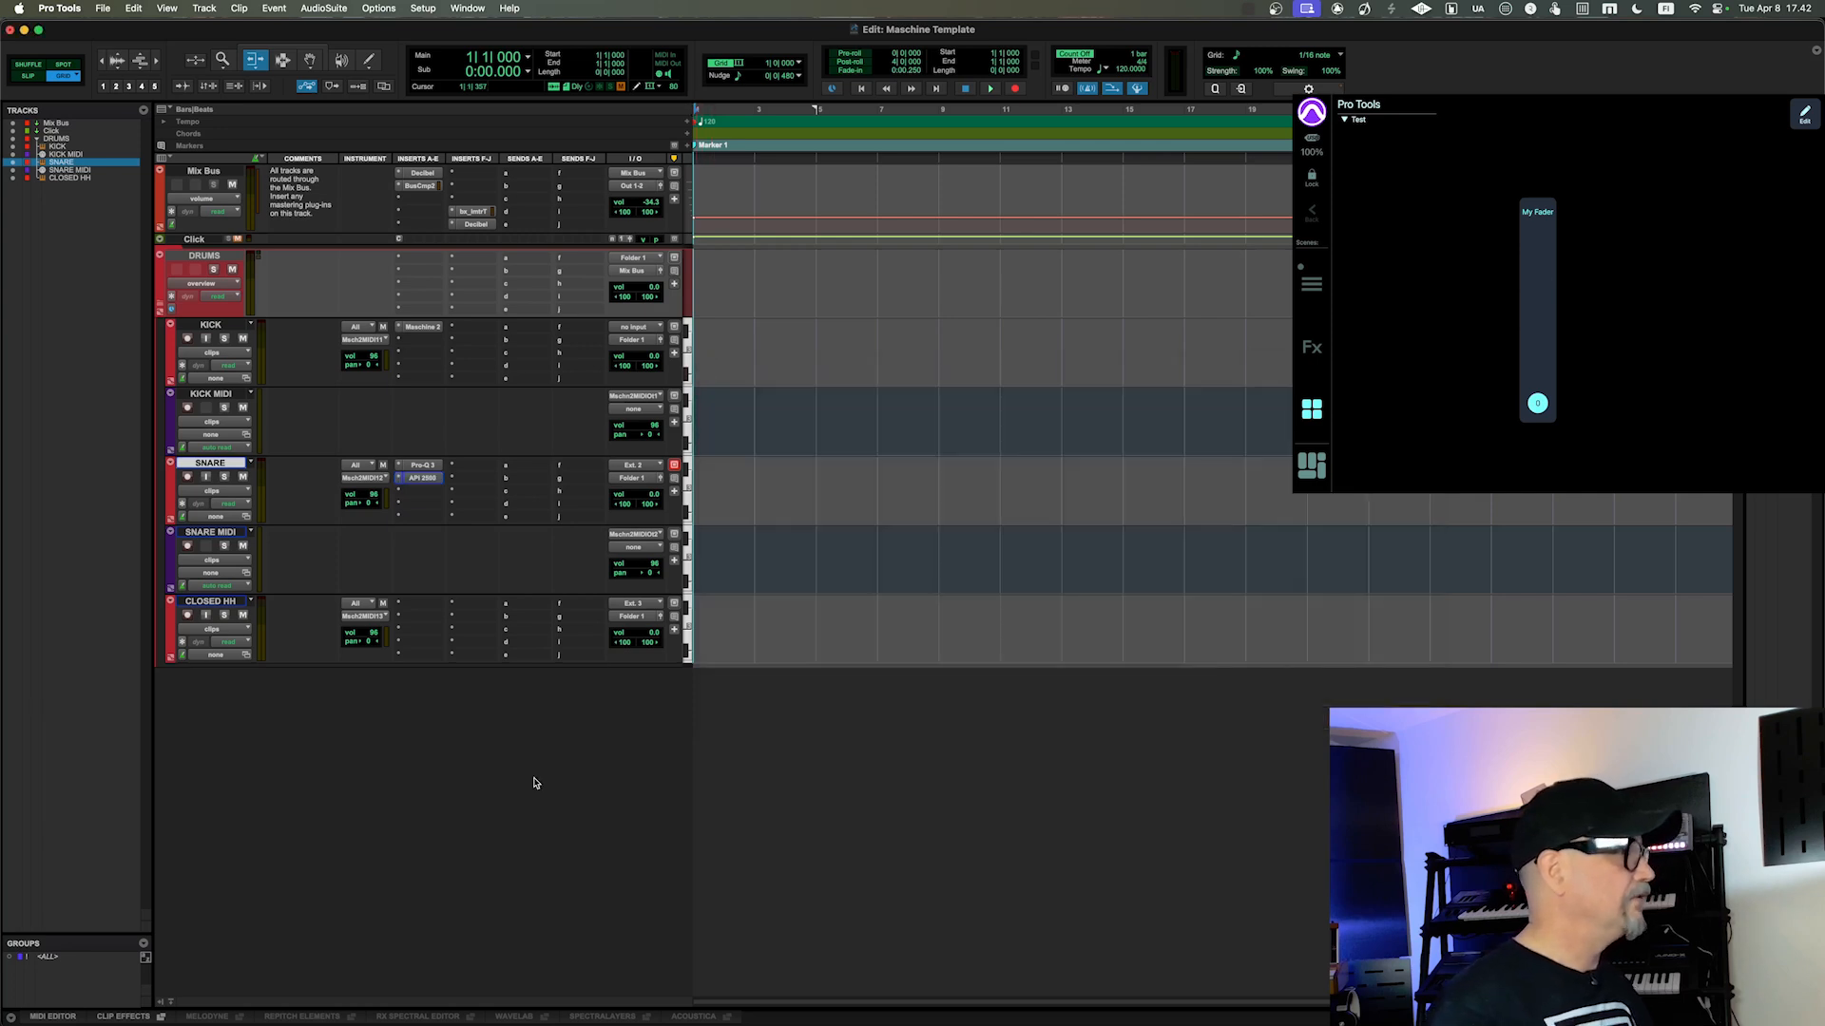
pyautogui.click(421, 10)
pyautogui.moveTo(532, 217)
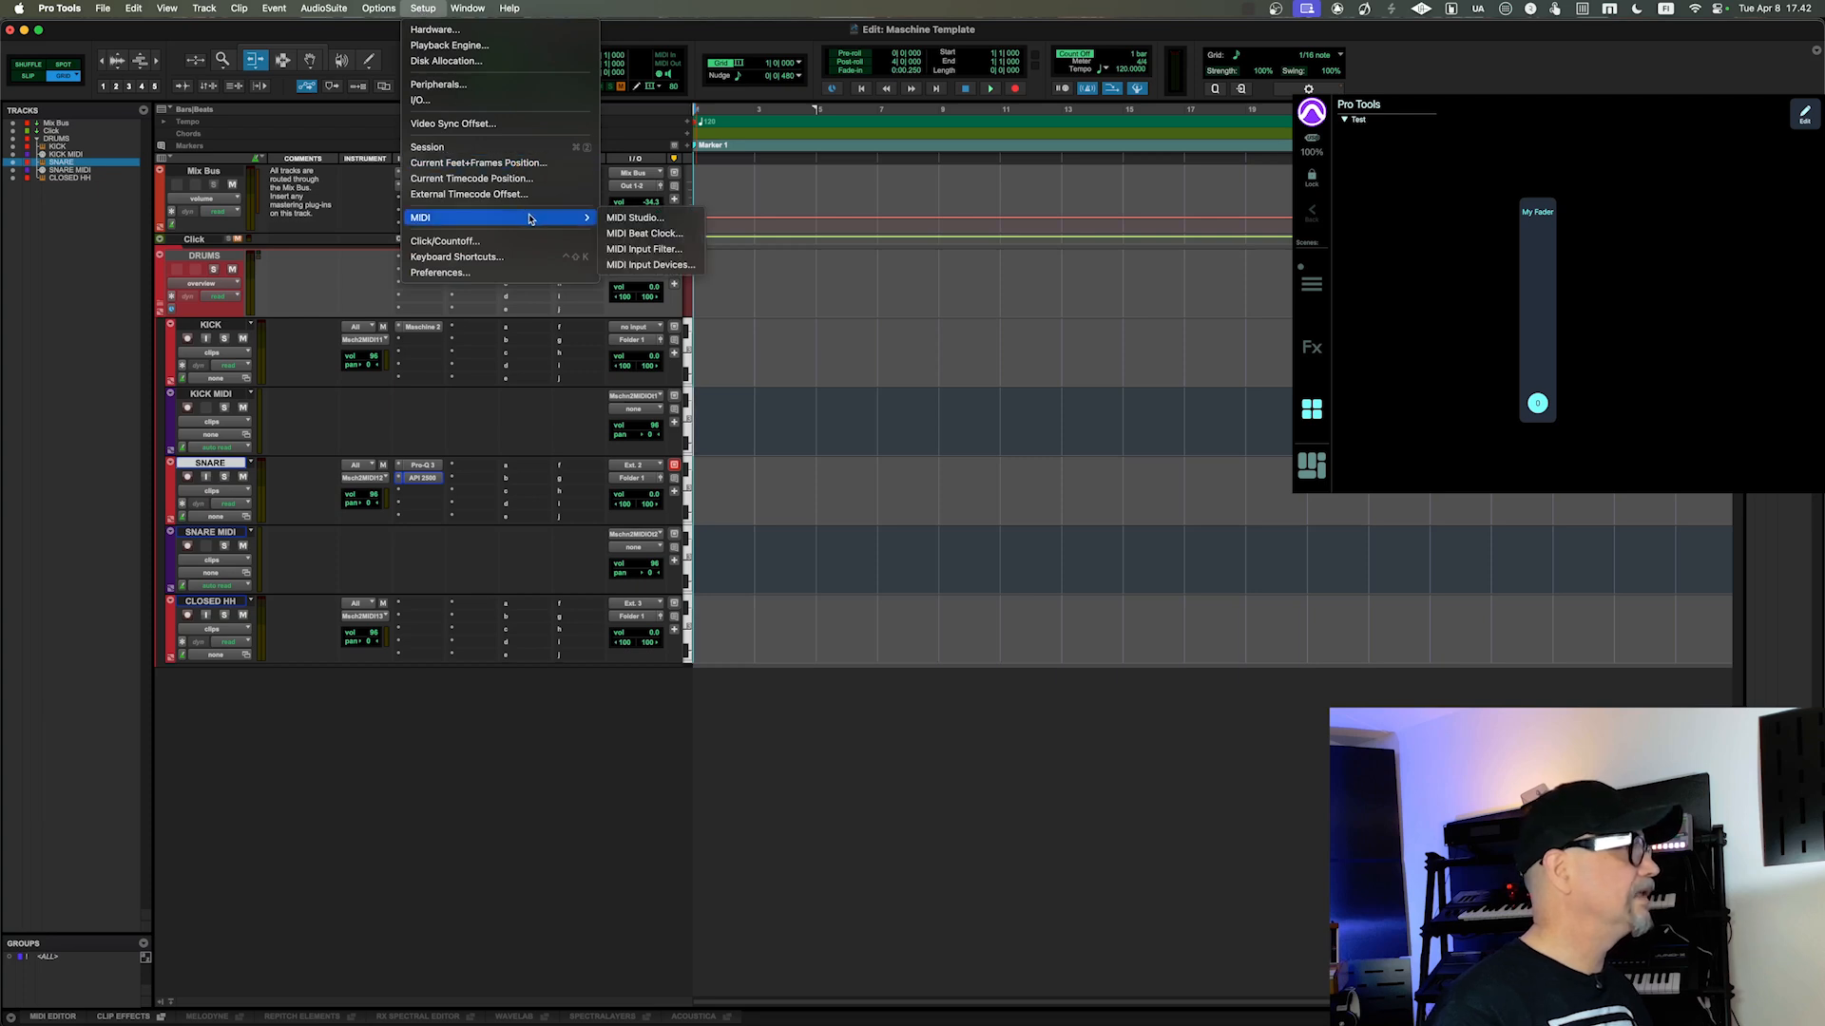
pyautogui.click(635, 266)
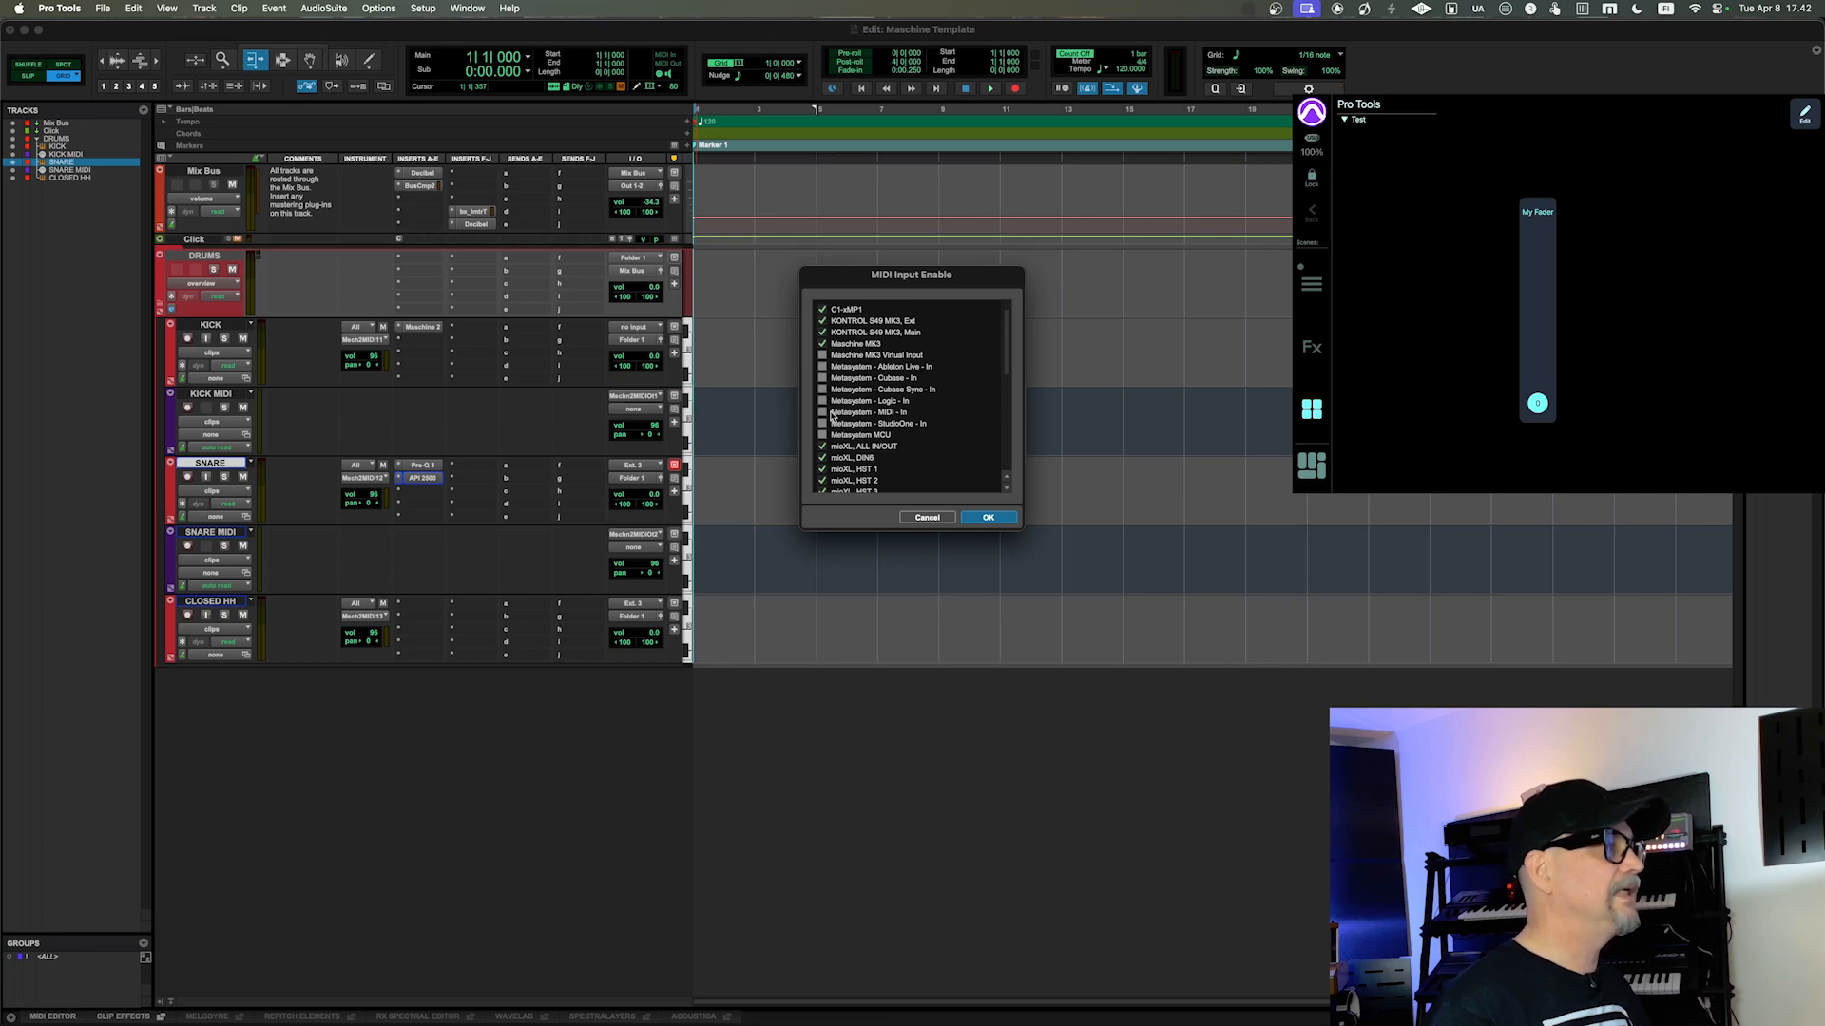
pyautogui.click(823, 413)
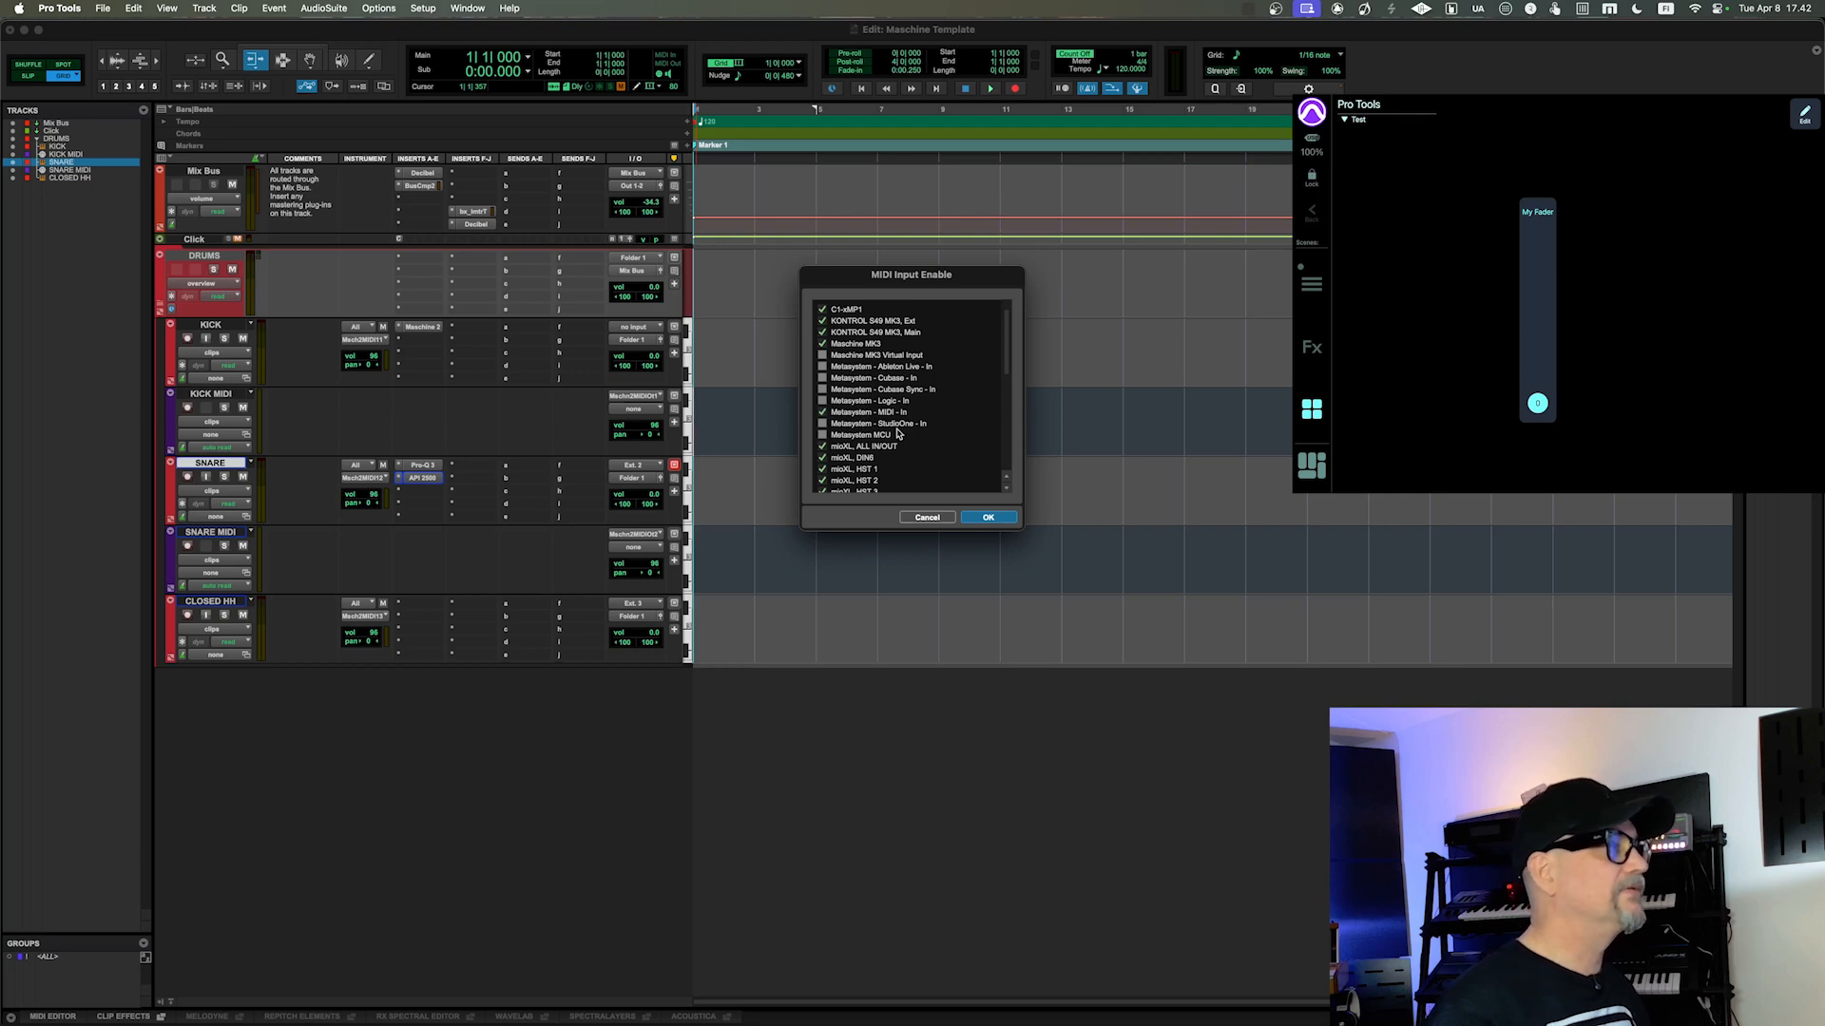
pyautogui.click(987, 518)
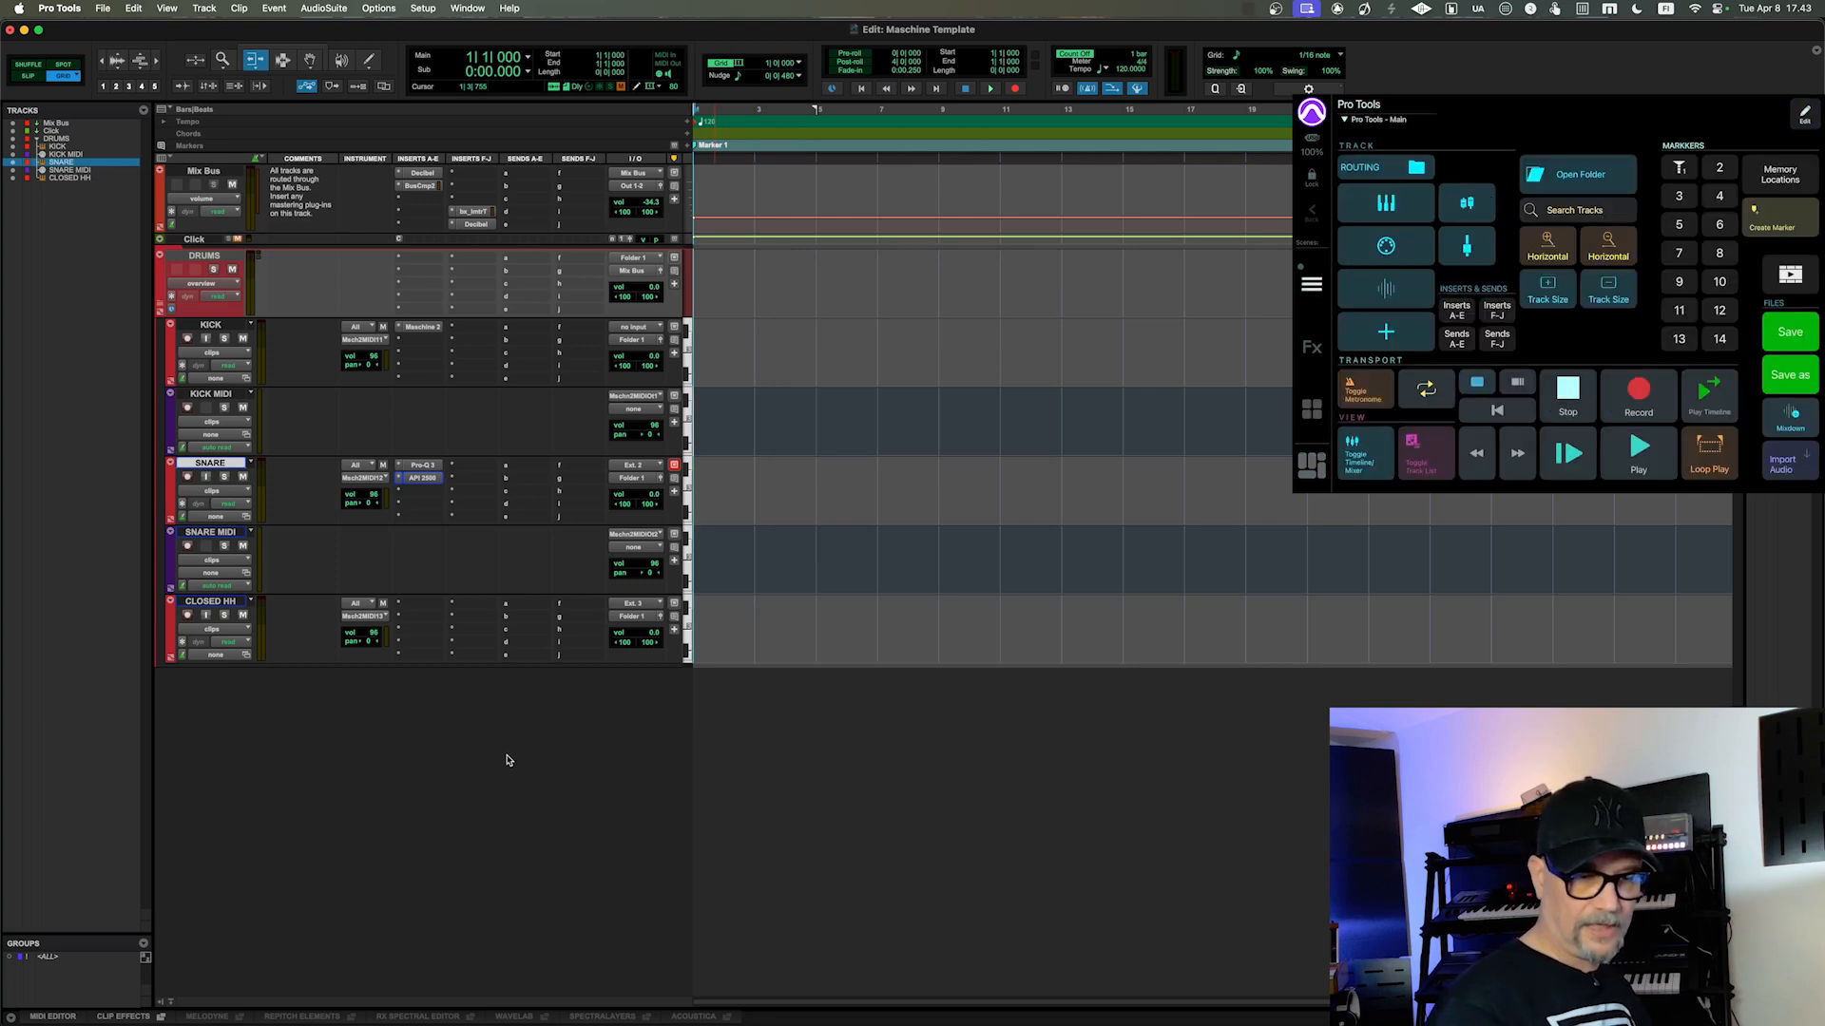
# Step: Create a new instrument track and move it below CLOSED HH at the end of the track list
pyautogui.press('shift+super+n')
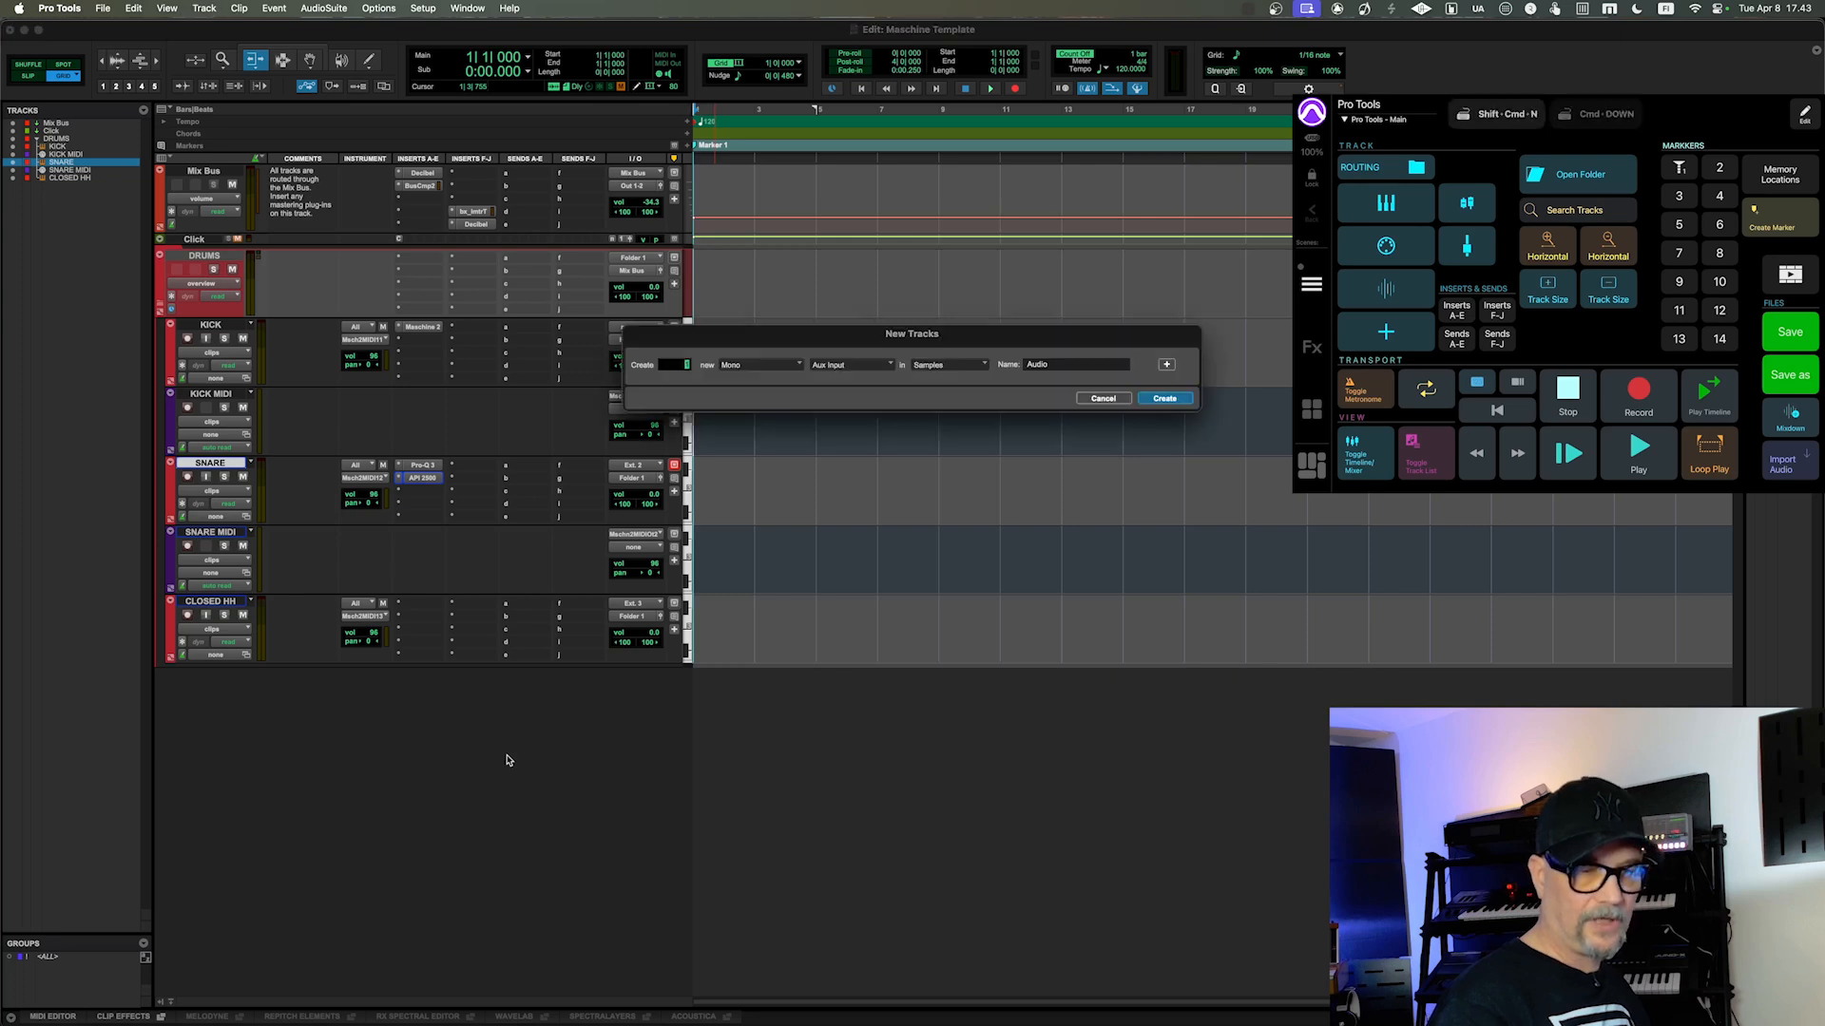
pyautogui.press('super+Down')
pyautogui.press('super+Down')
pyautogui.press('Return')
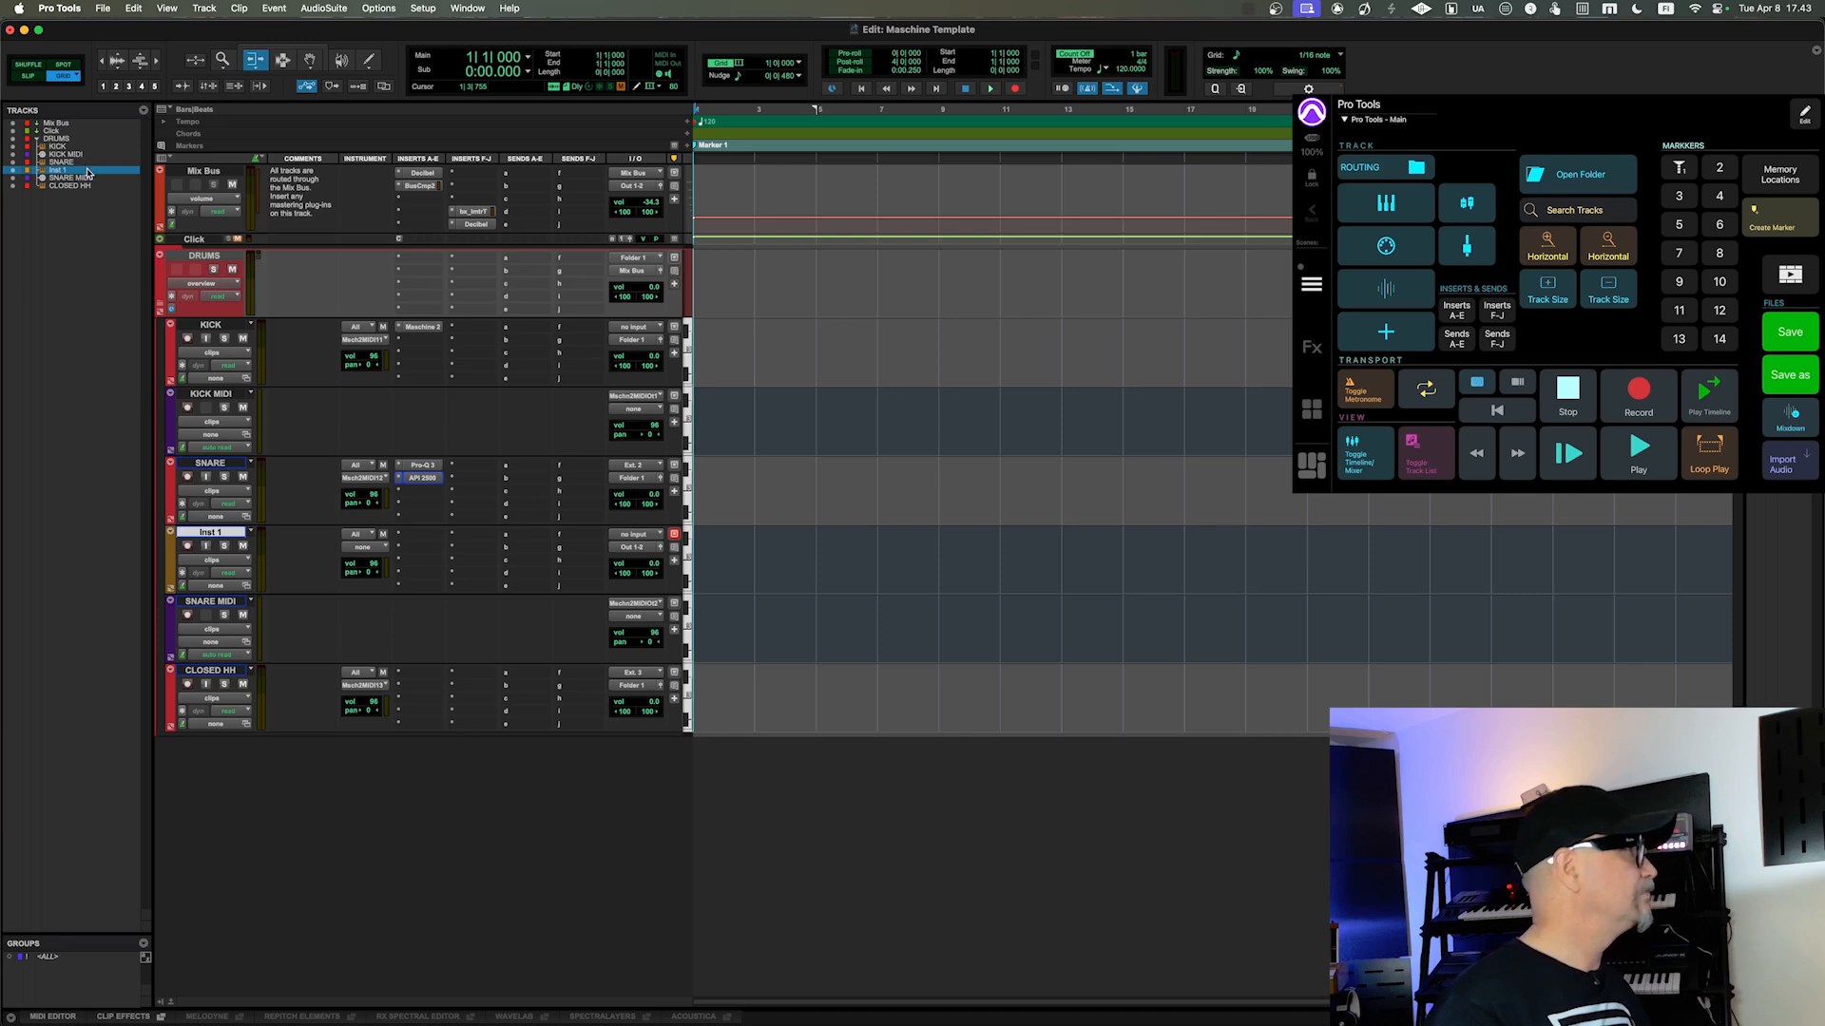
pyautogui.moveTo(89, 174); pyautogui.dragTo(80, 292)
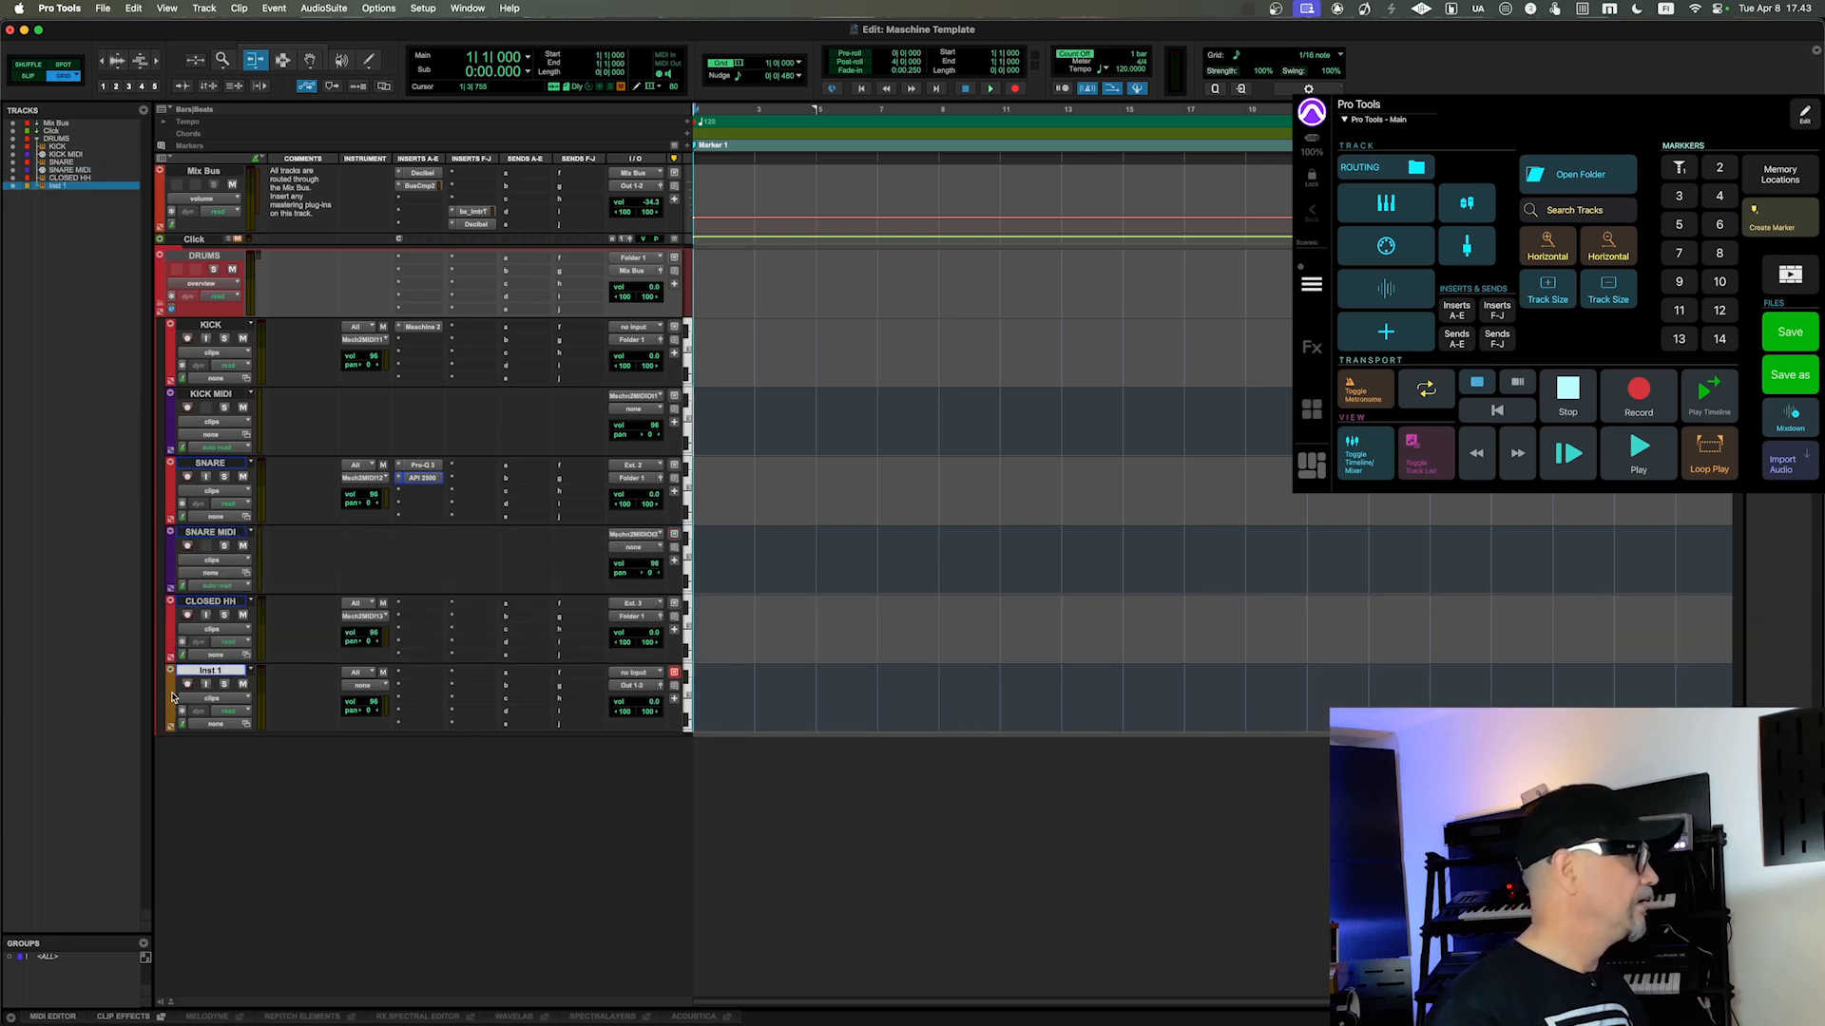
# Step: Search for "abbe", load Abbey Road One (stereo) on insert A of the Inst 1 track, and reposition its plug-in window
pyautogui.click(415, 675)
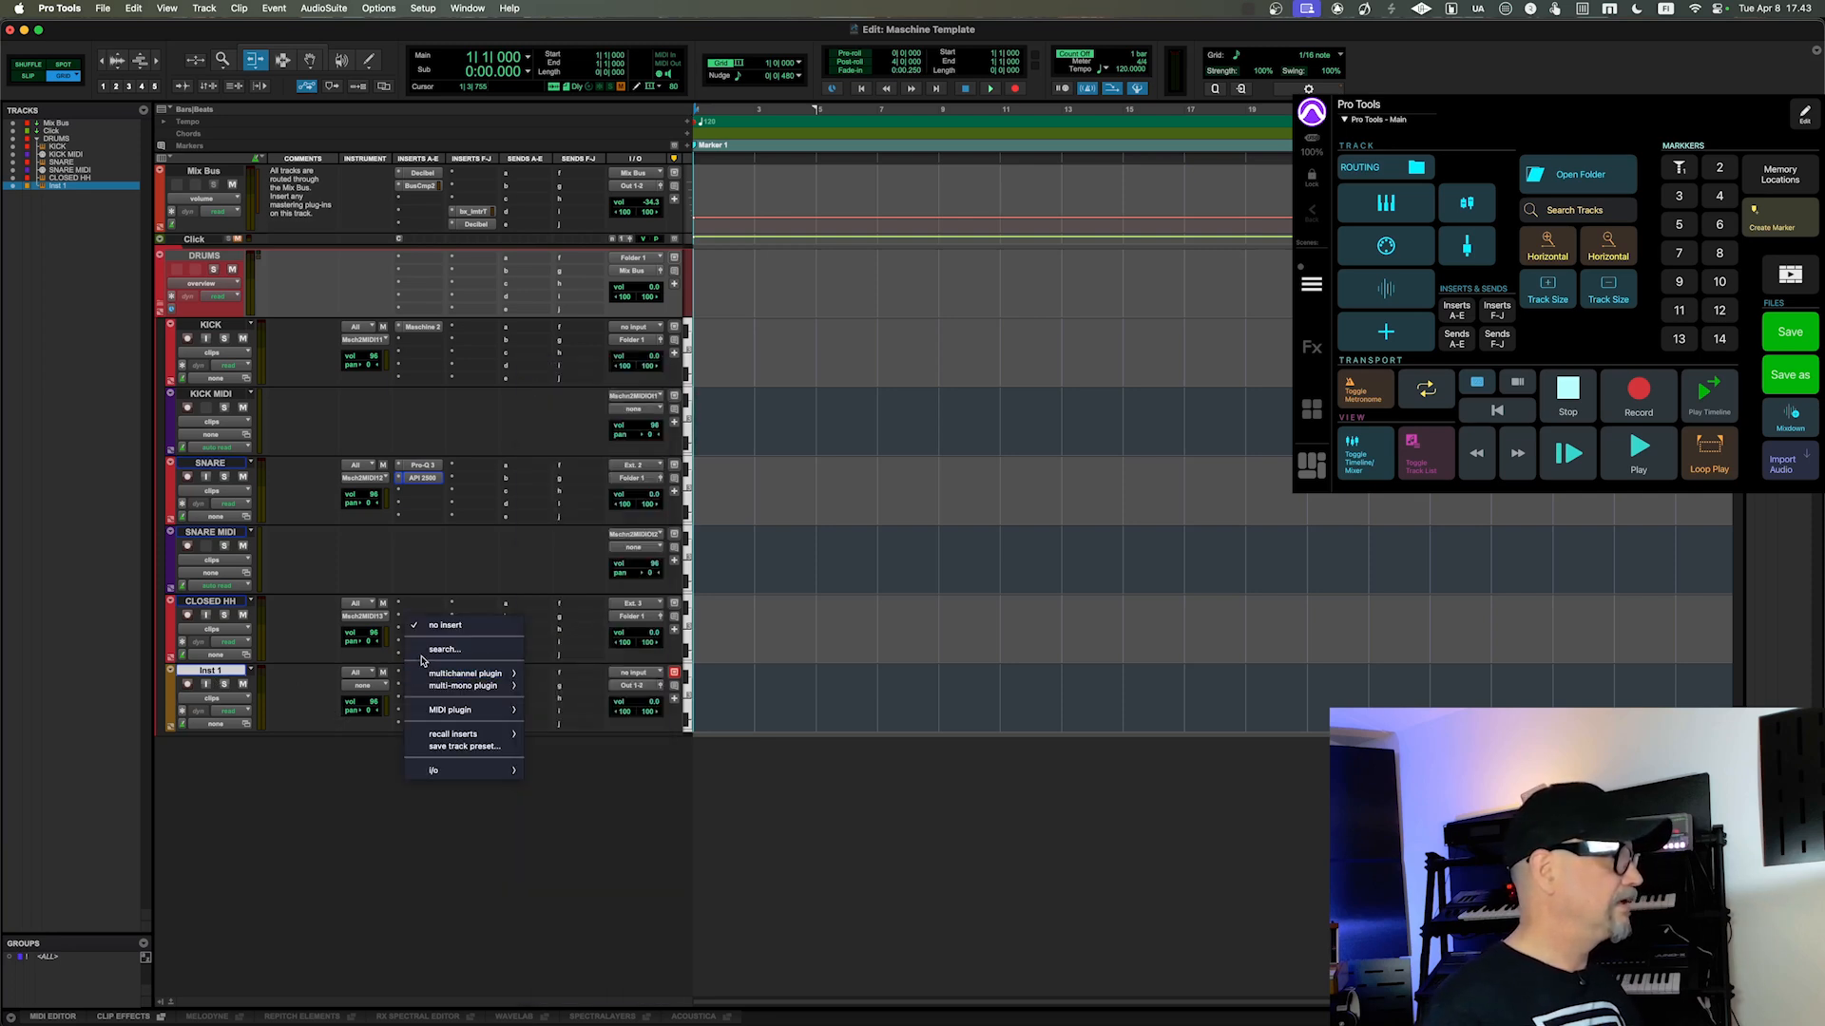
pyautogui.click(432, 650)
pyautogui.write('abbe')
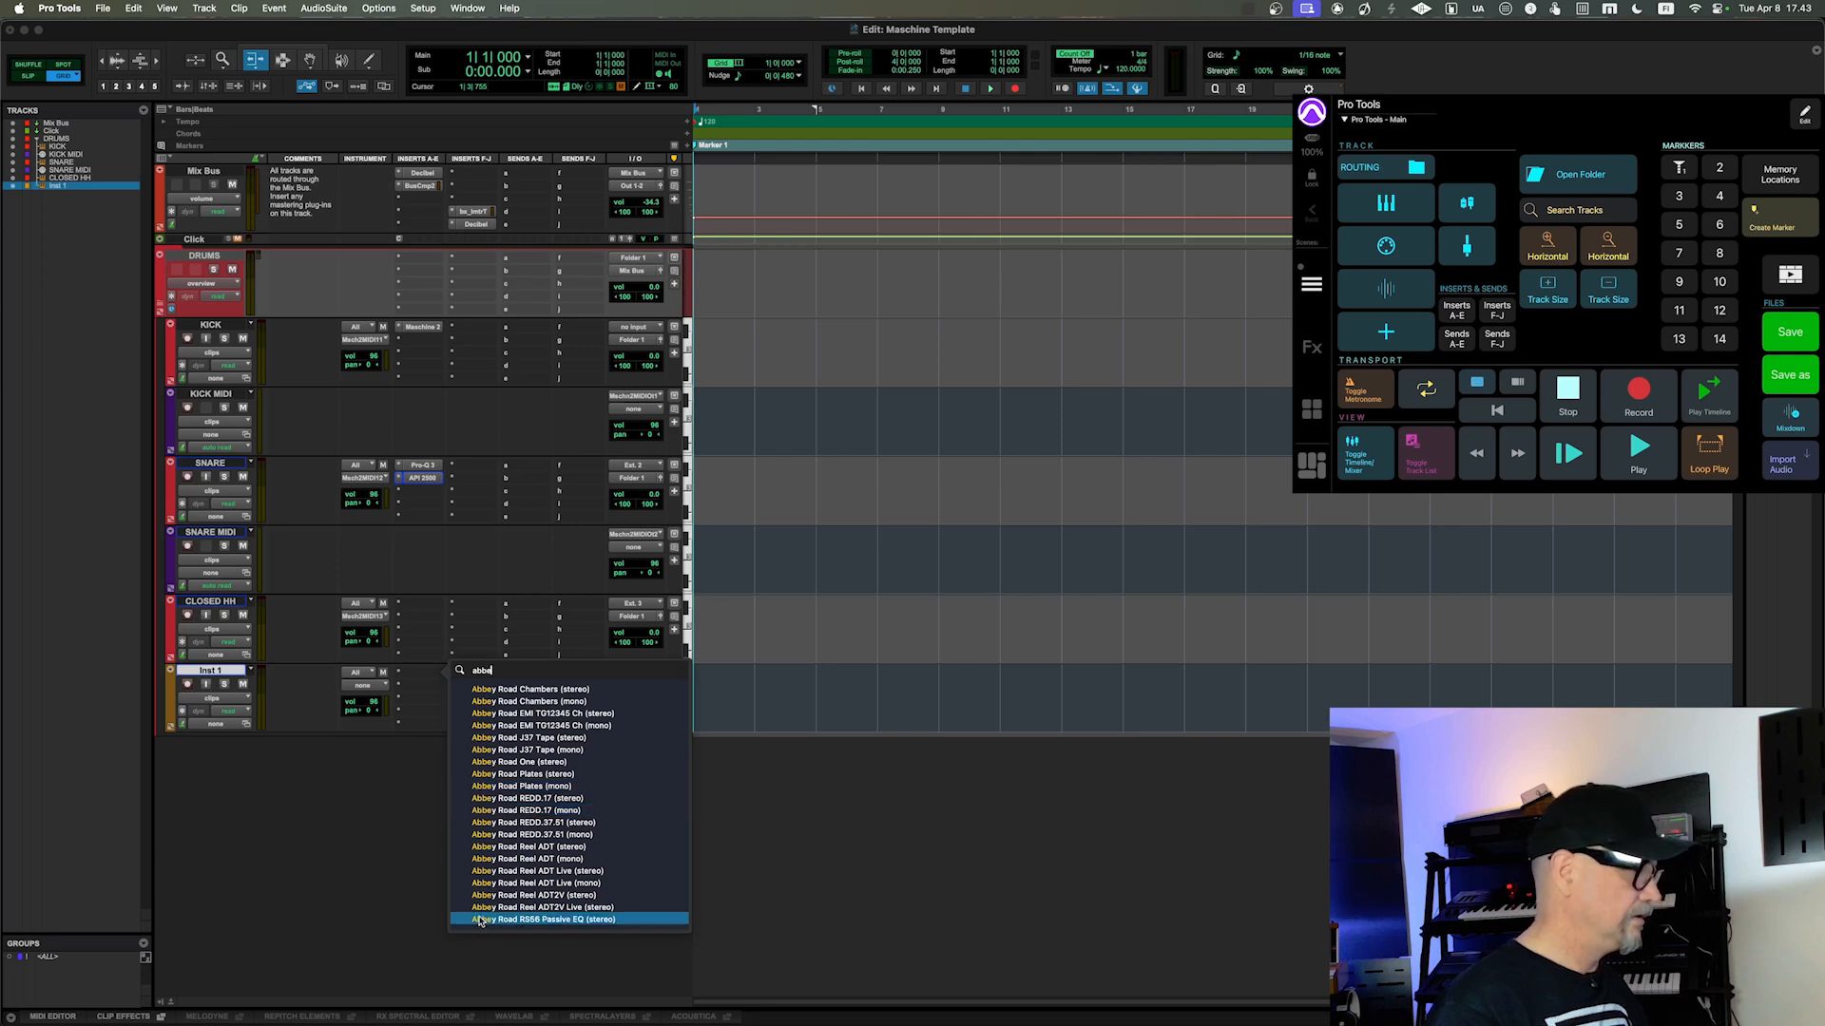
pyautogui.click(509, 762)
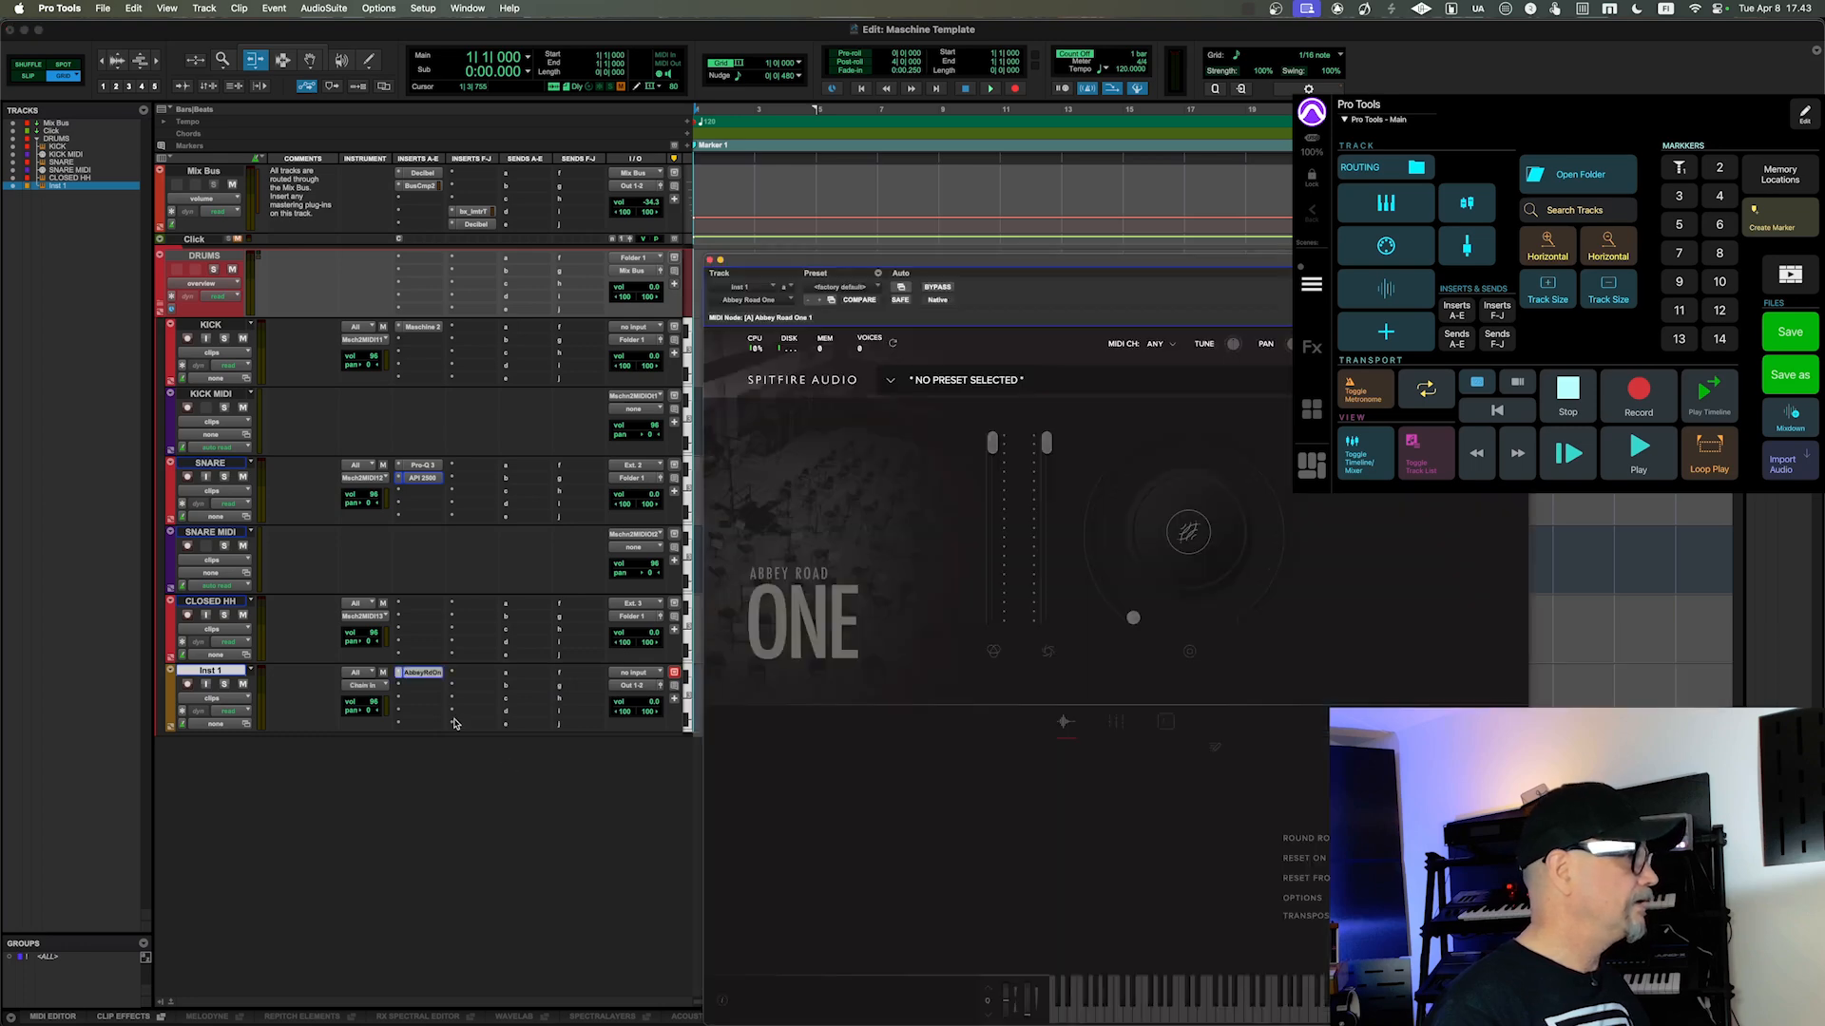
pyautogui.moveTo(935, 258); pyautogui.dragTo(867, 150)
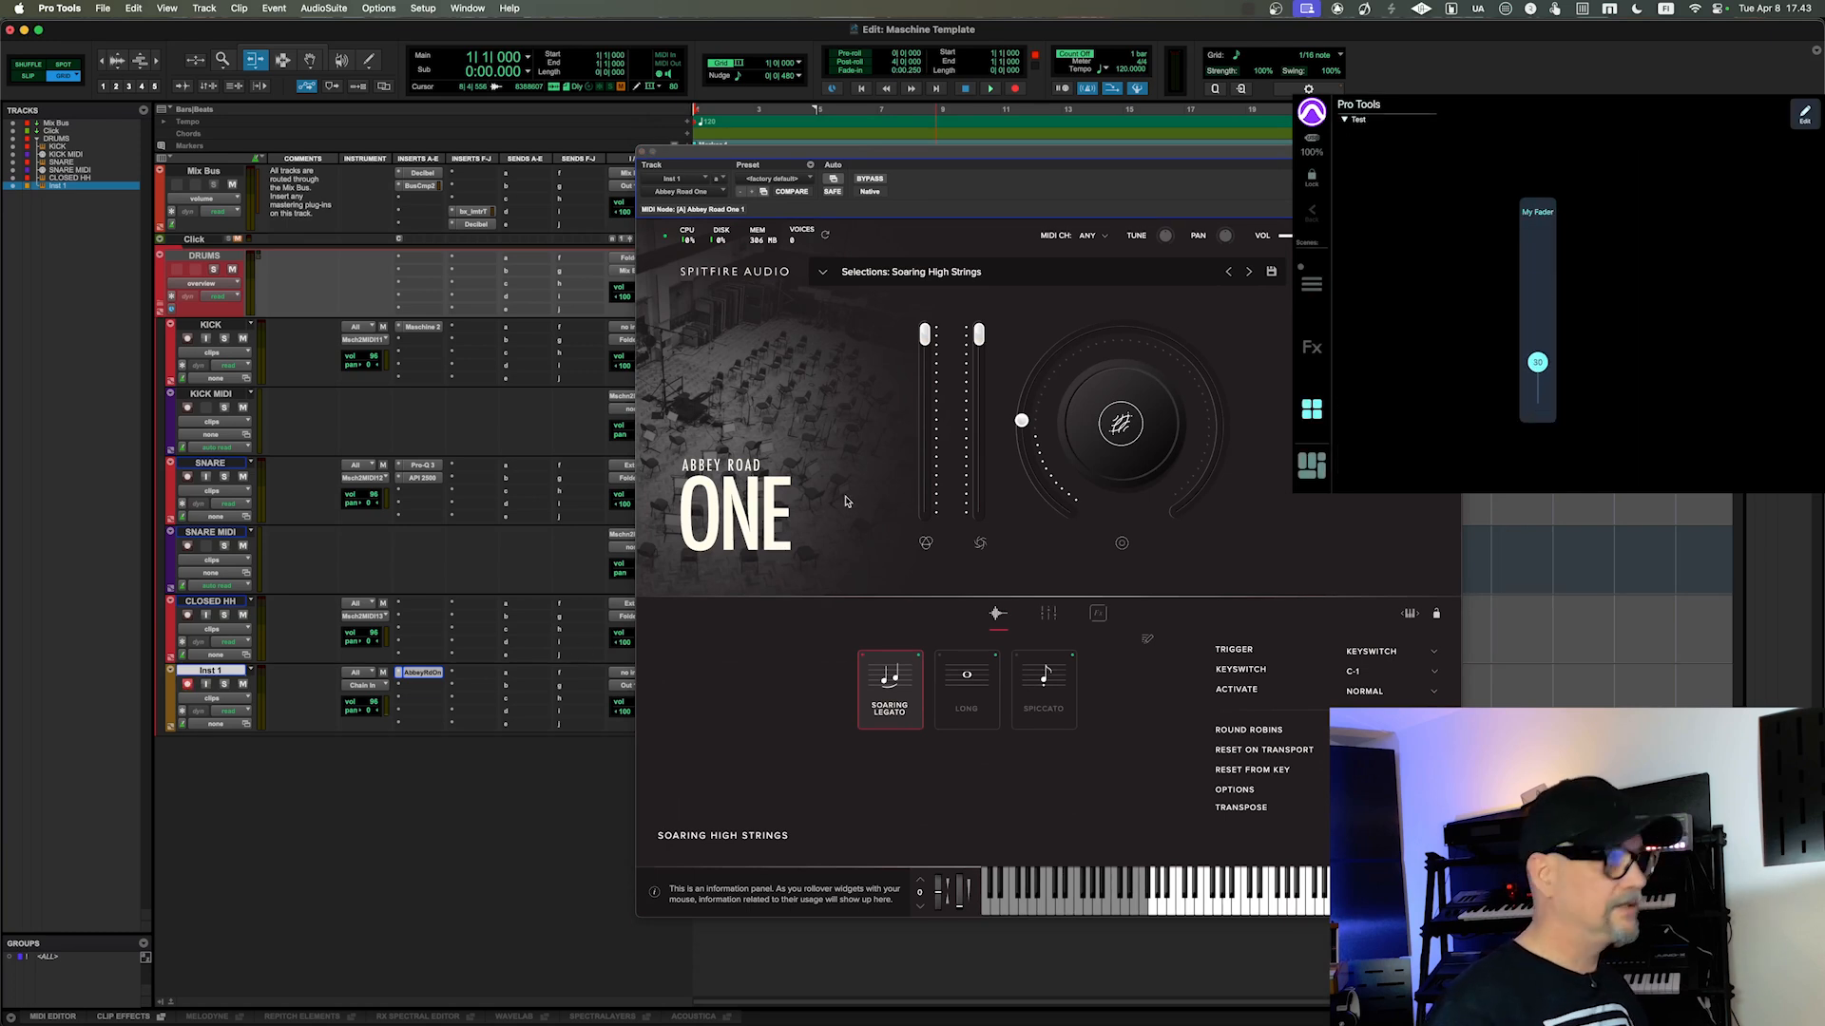
# Step: Start MIDI CC learning on Abbey Road One's Expression slider to link it to the MetaGrid fader, nudging the slider and repeating the learn command
pyautogui.rightClick(925, 334)
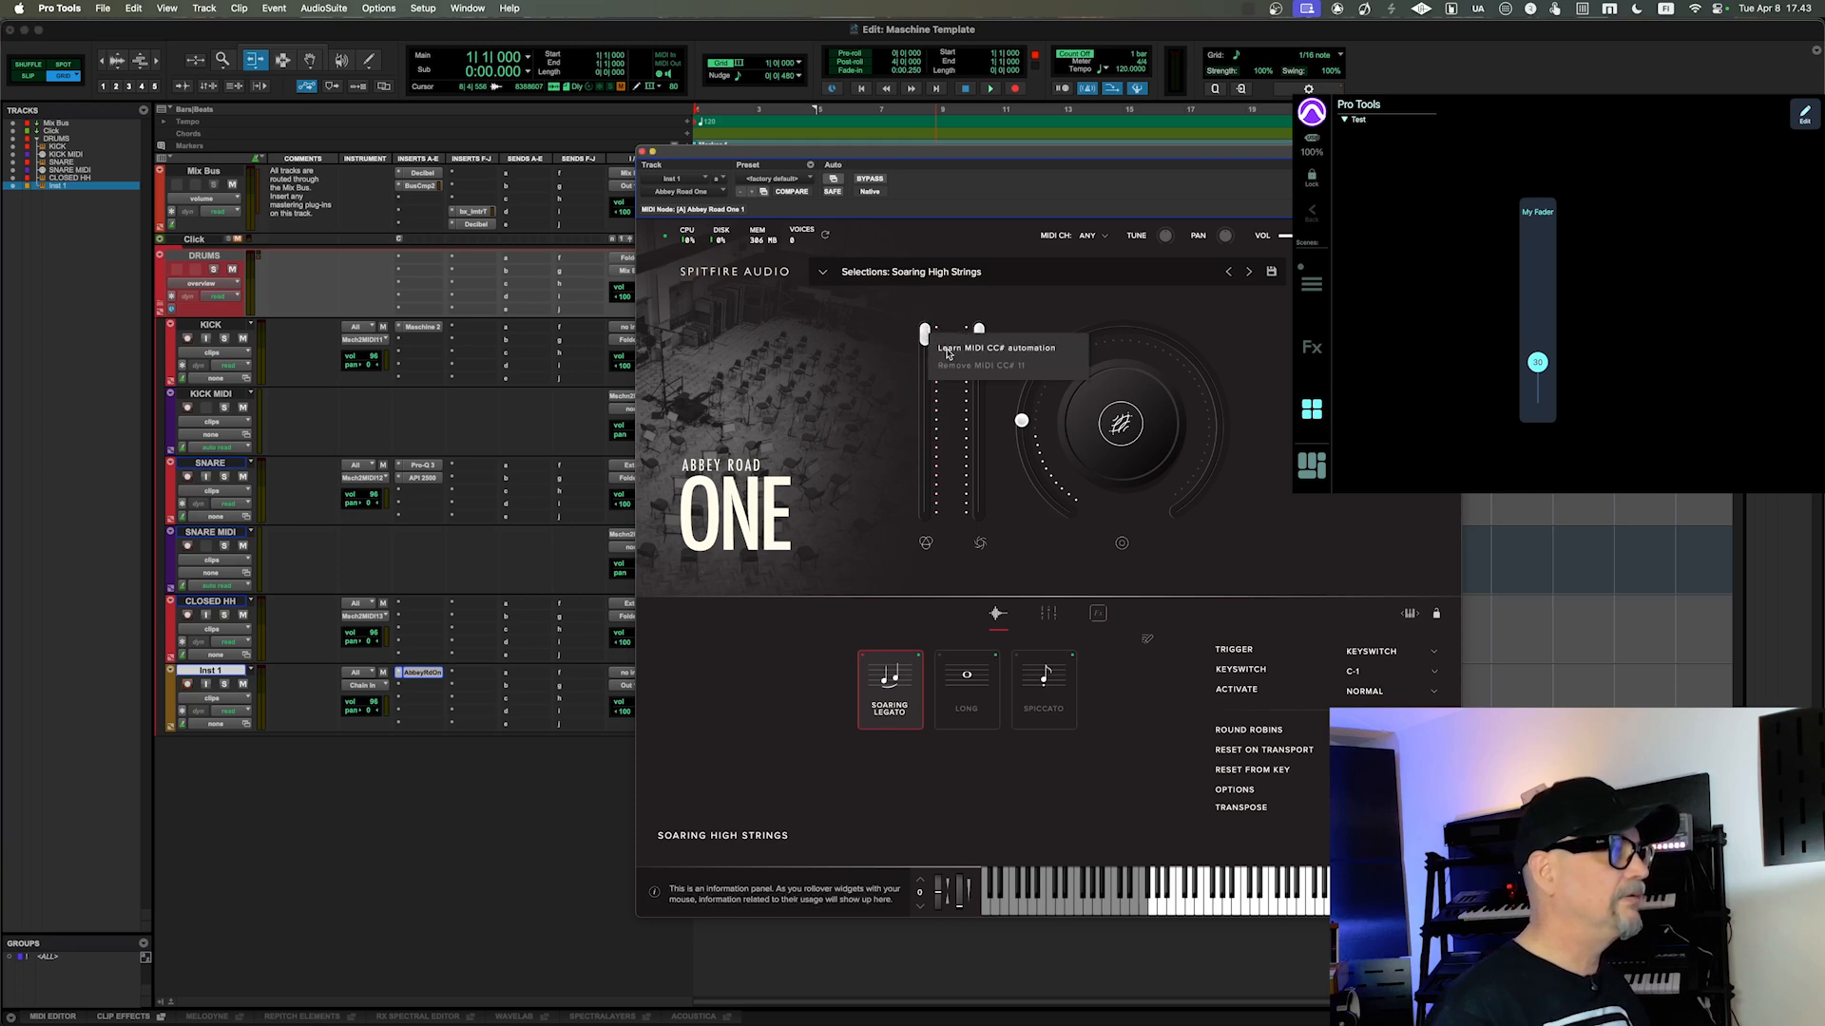
pyautogui.click(955, 350)
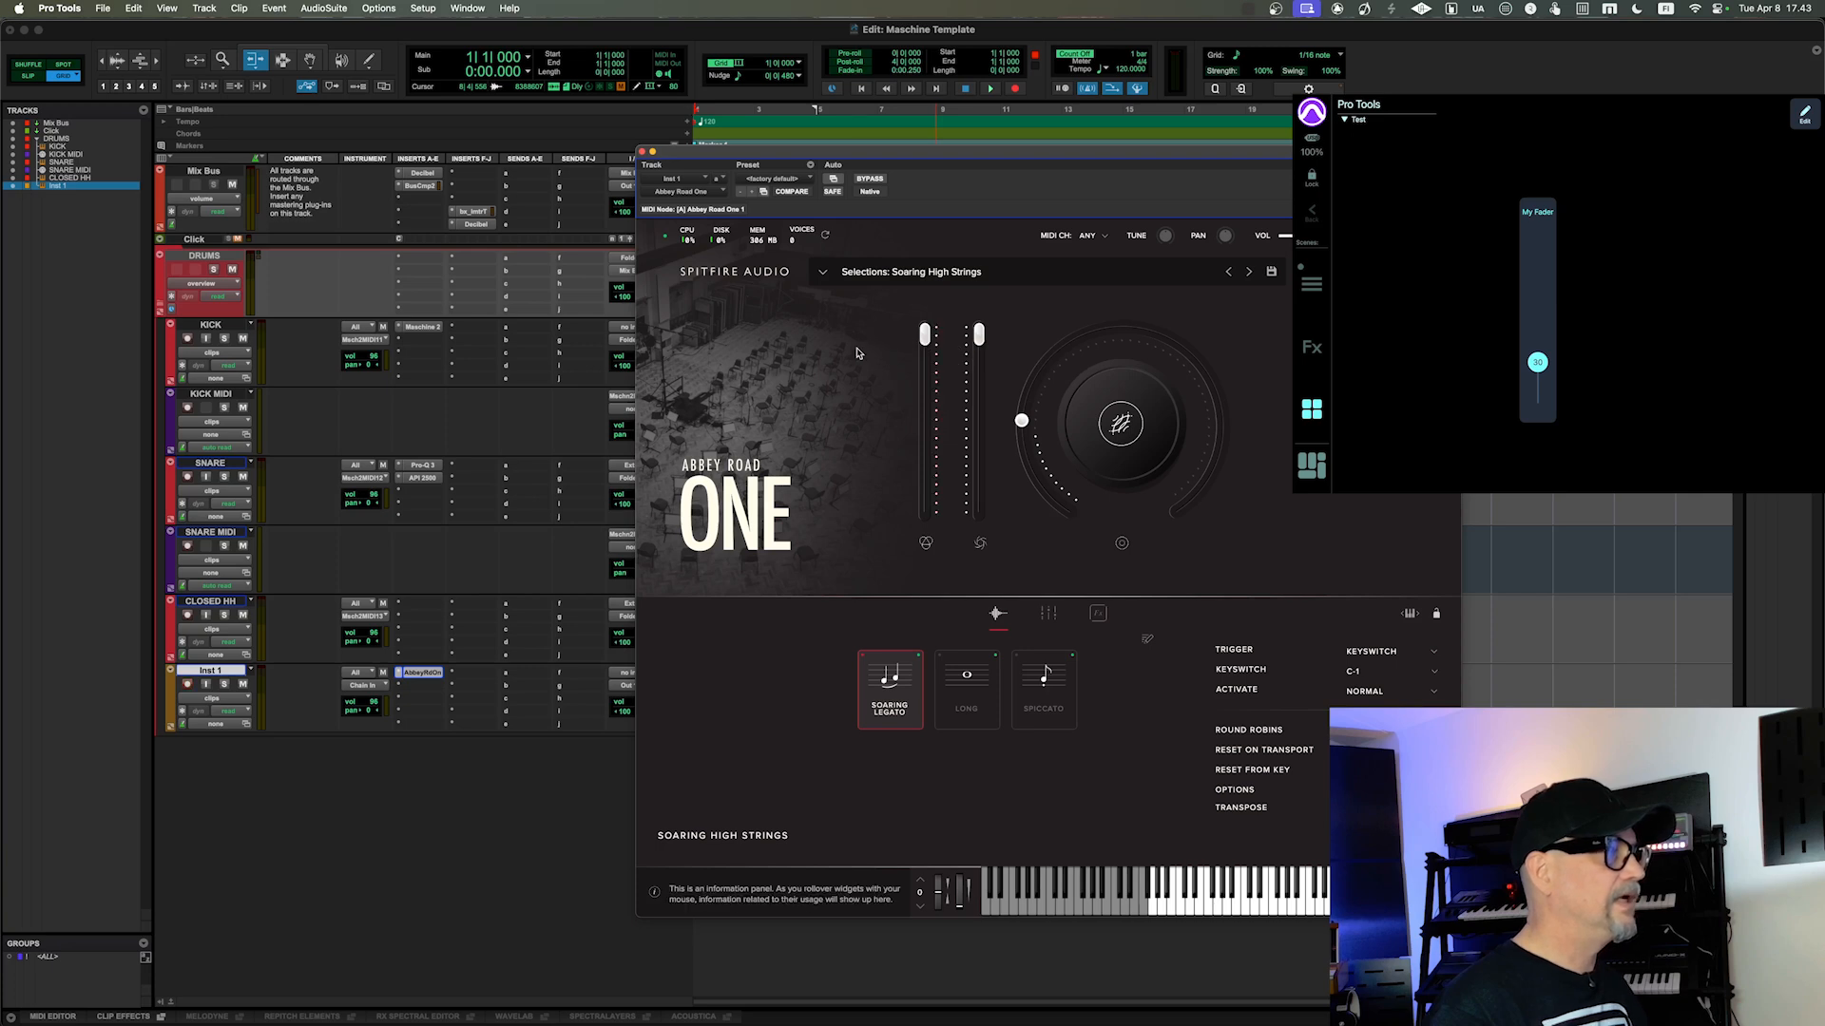
pyautogui.moveTo(927, 333); pyautogui.dragTo(926, 338)
pyautogui.rightClick(926, 339)
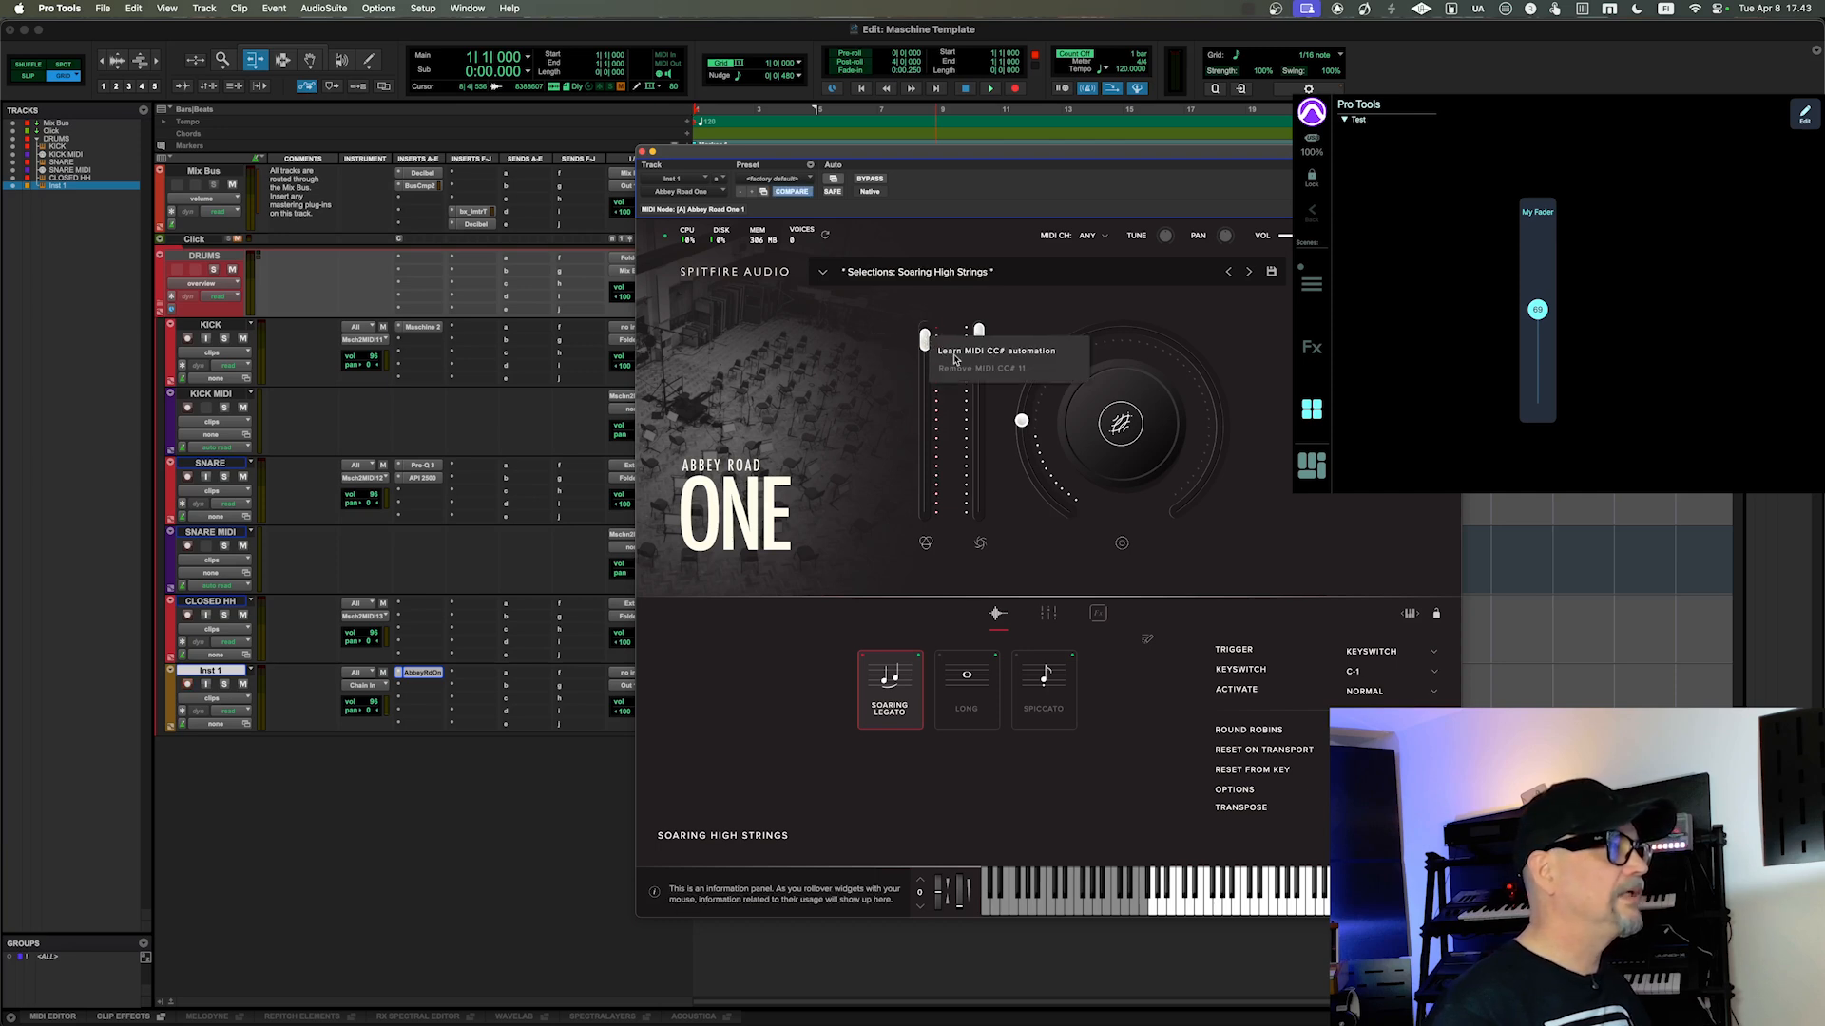
pyautogui.click(946, 351)
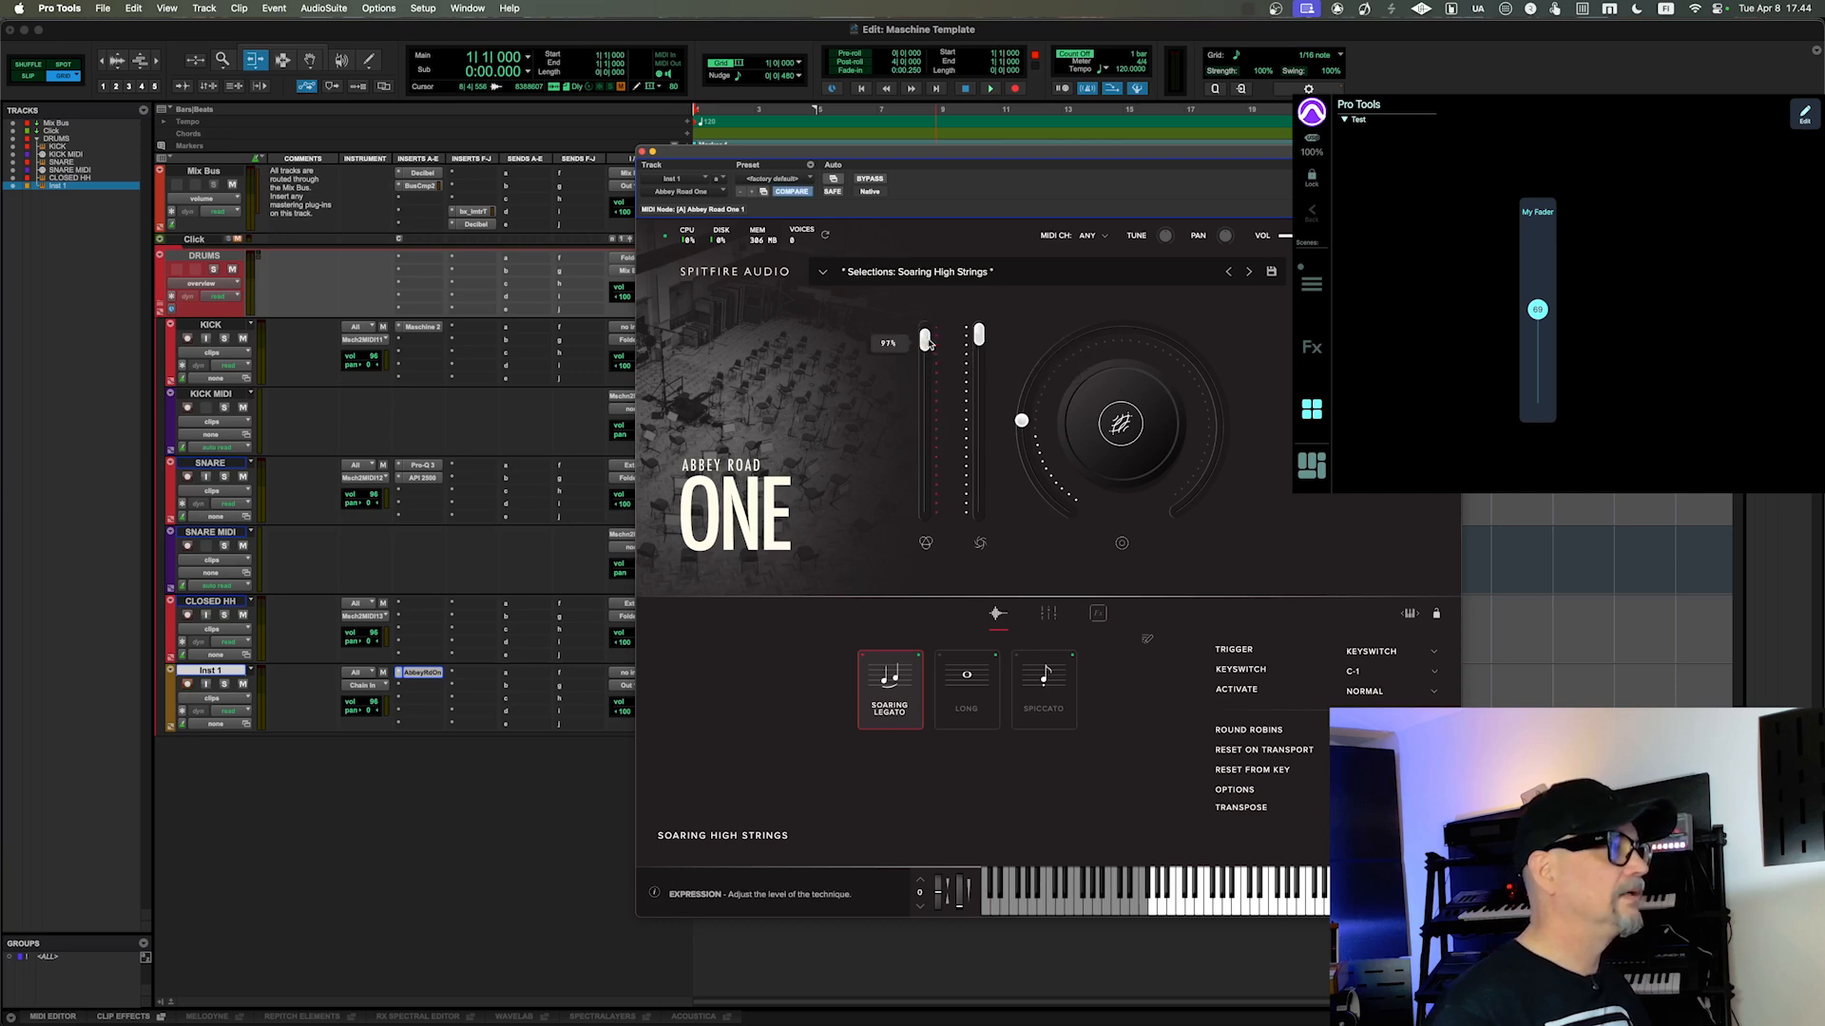
pyautogui.rightClick(927, 340)
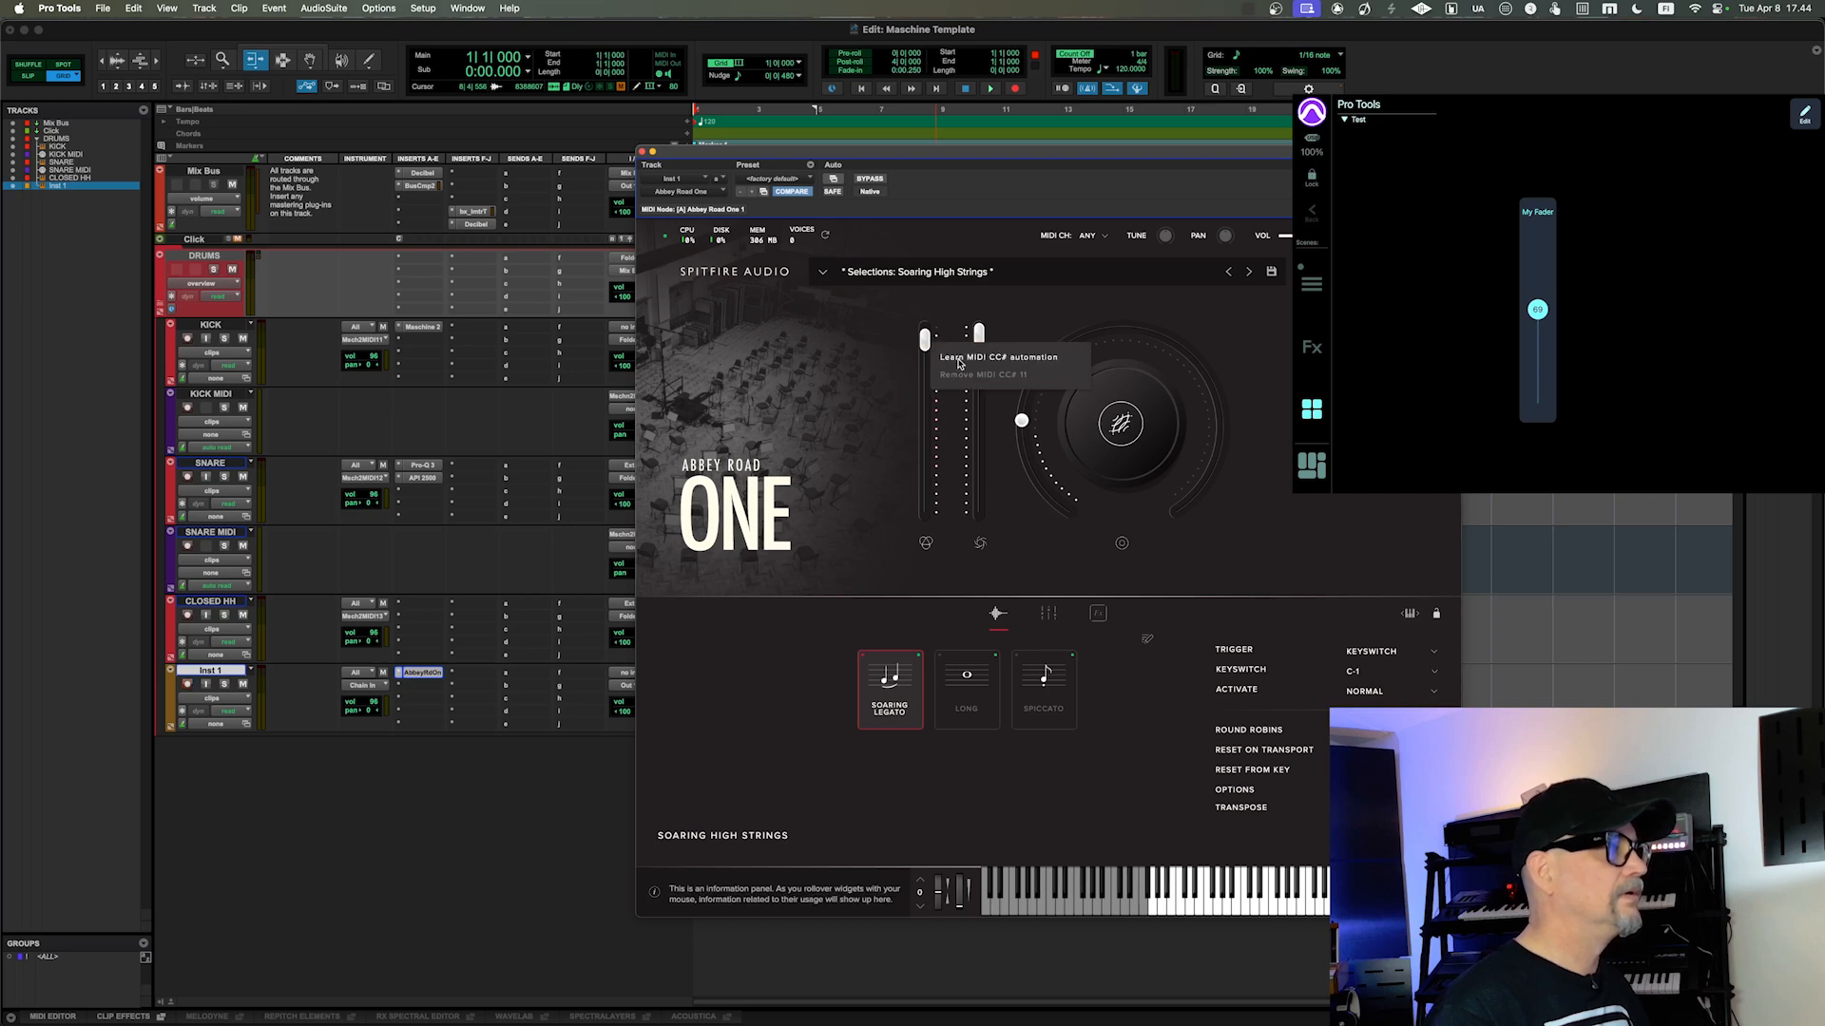
pyautogui.click(959, 361)
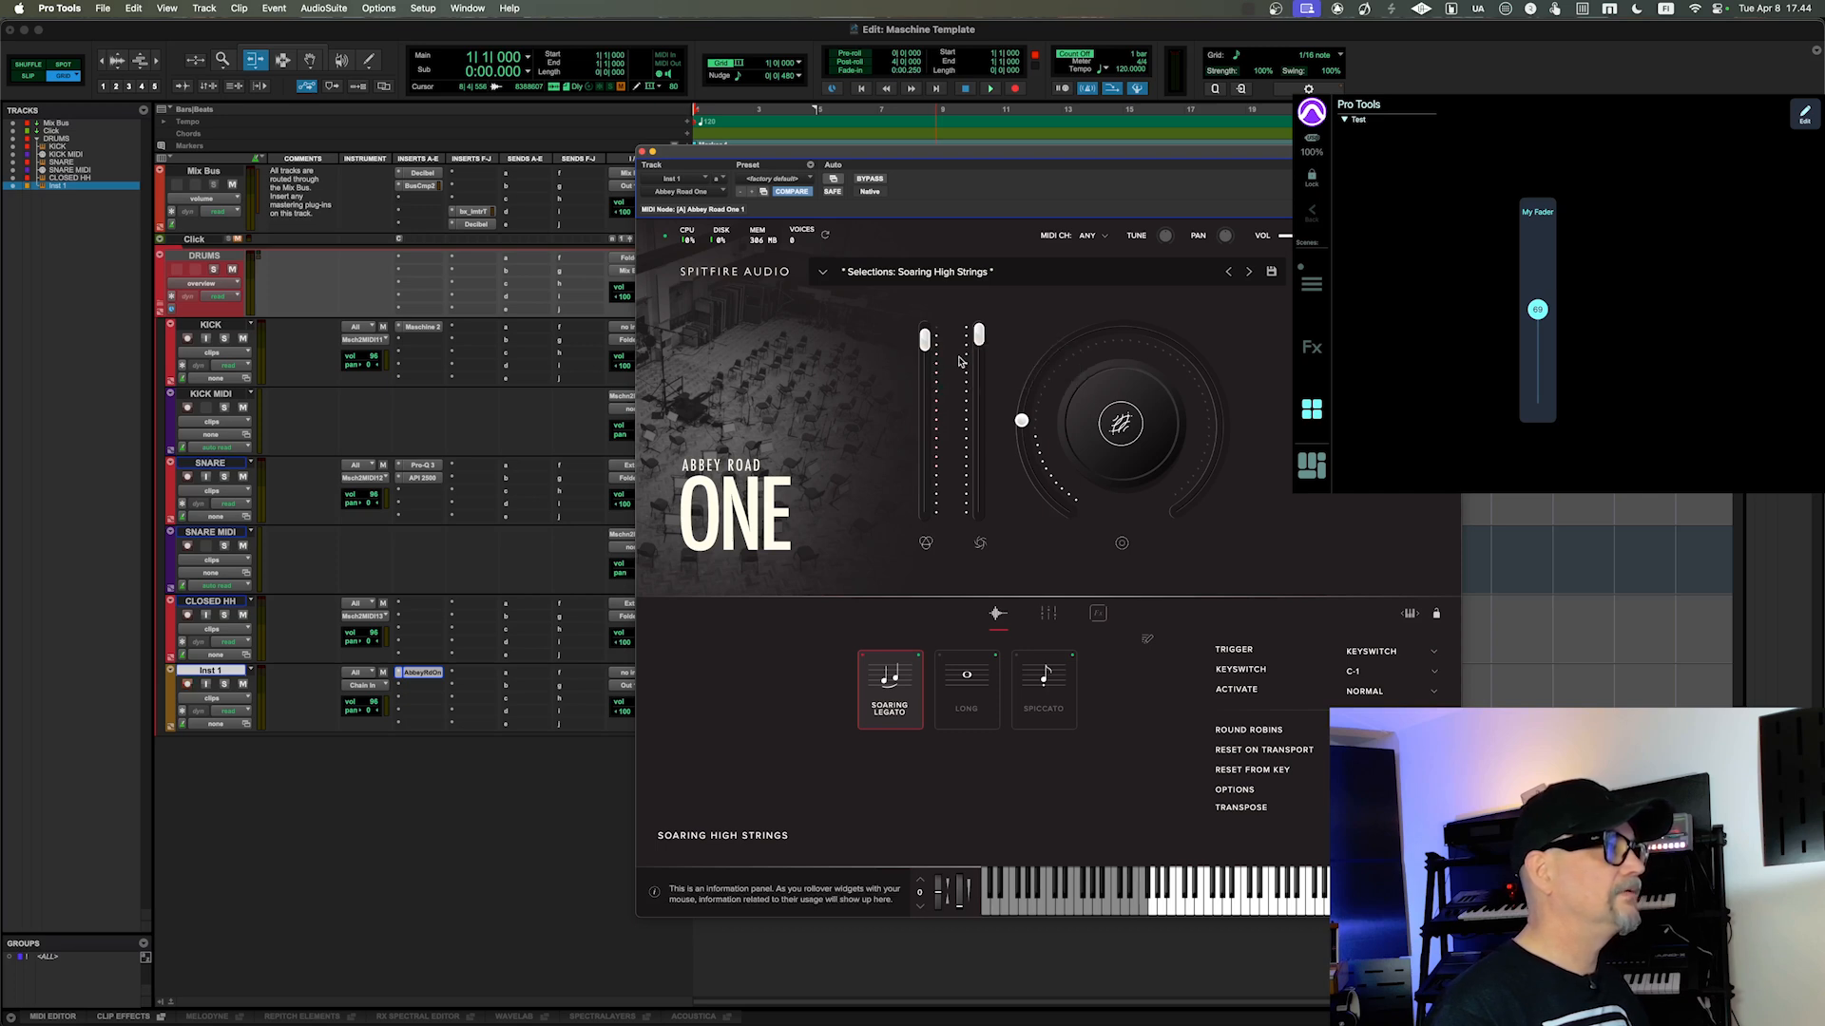
pyautogui.moveTo(924, 340); pyautogui.dragTo(925, 348)
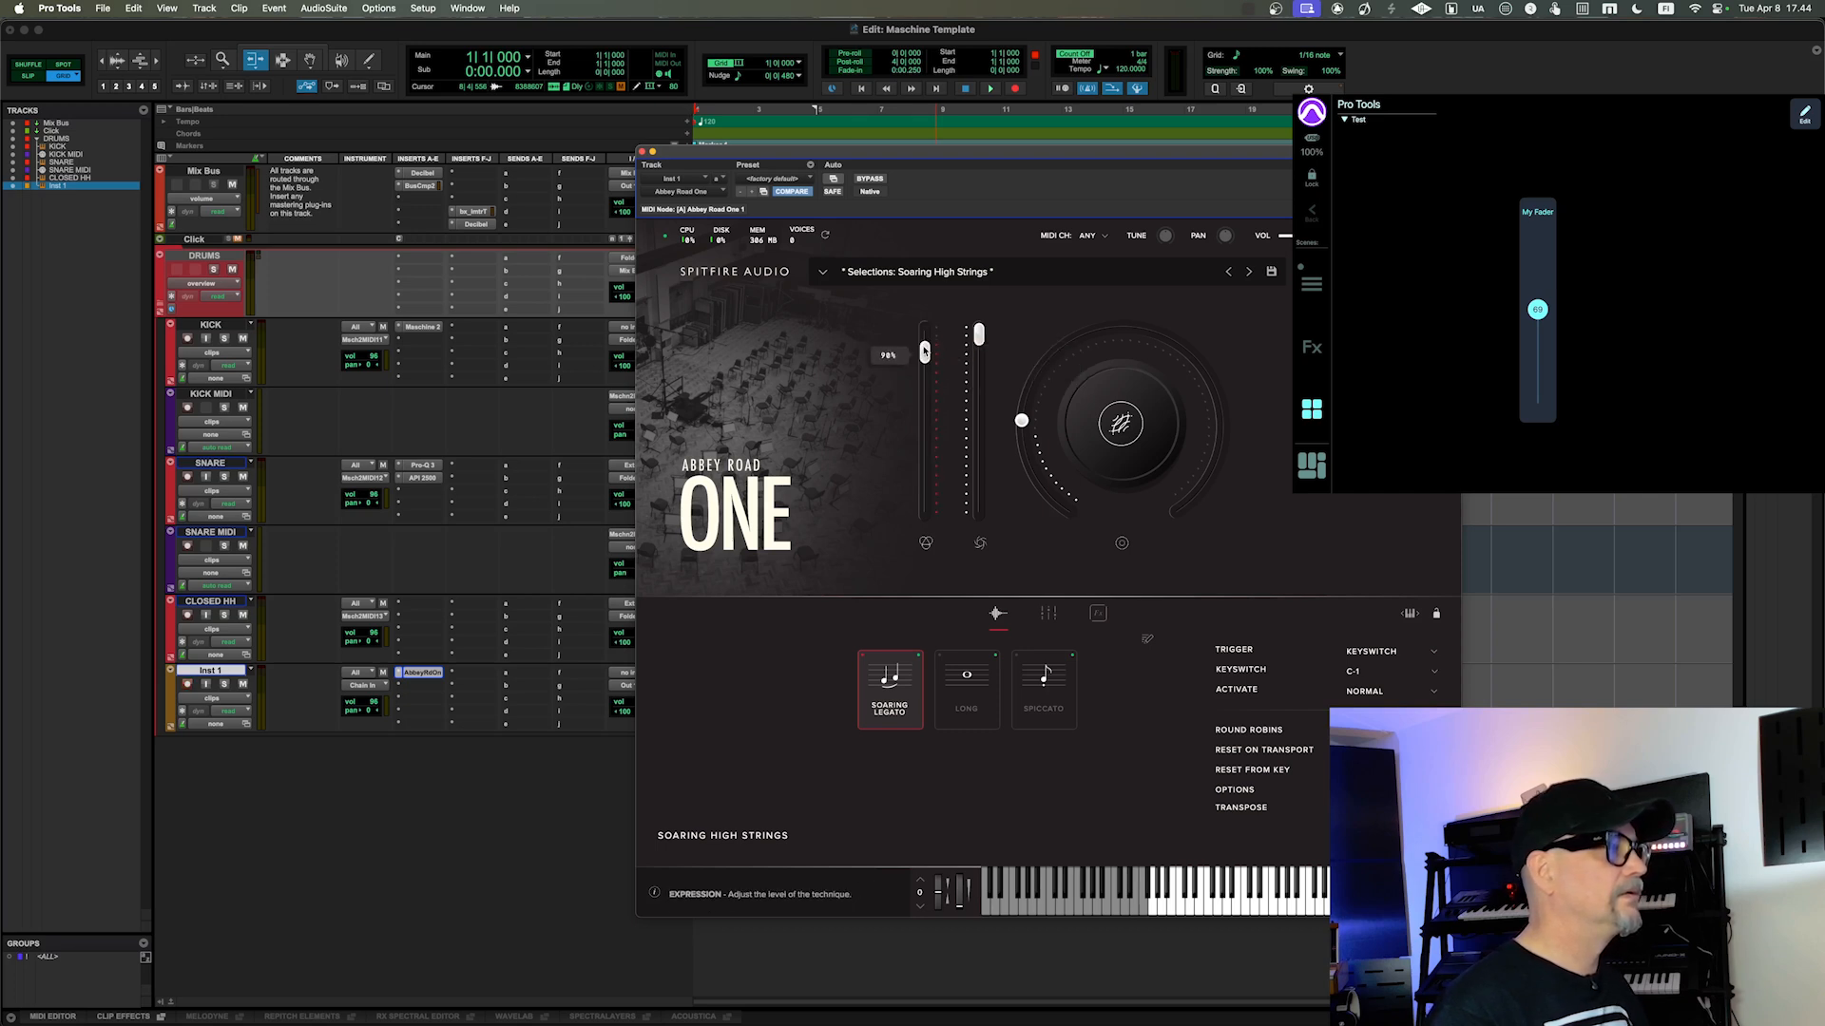
pyautogui.rightClick(926, 350)
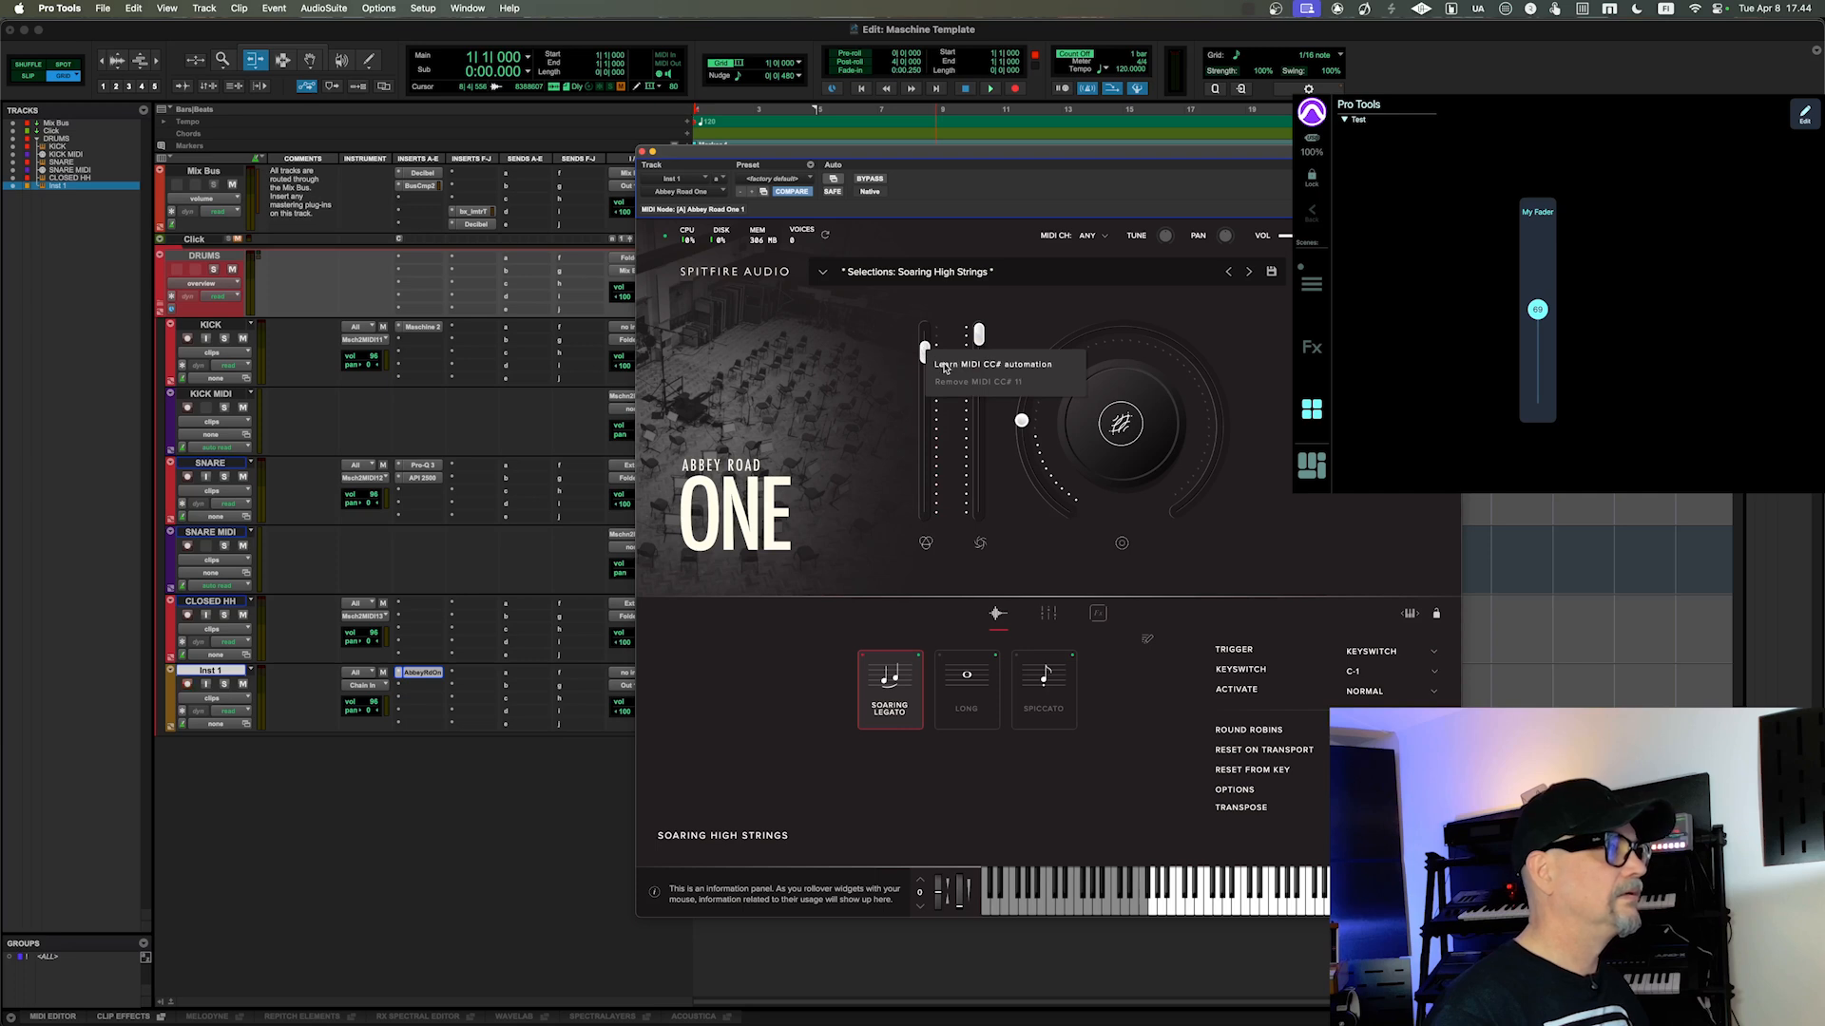
pyautogui.click(944, 367)
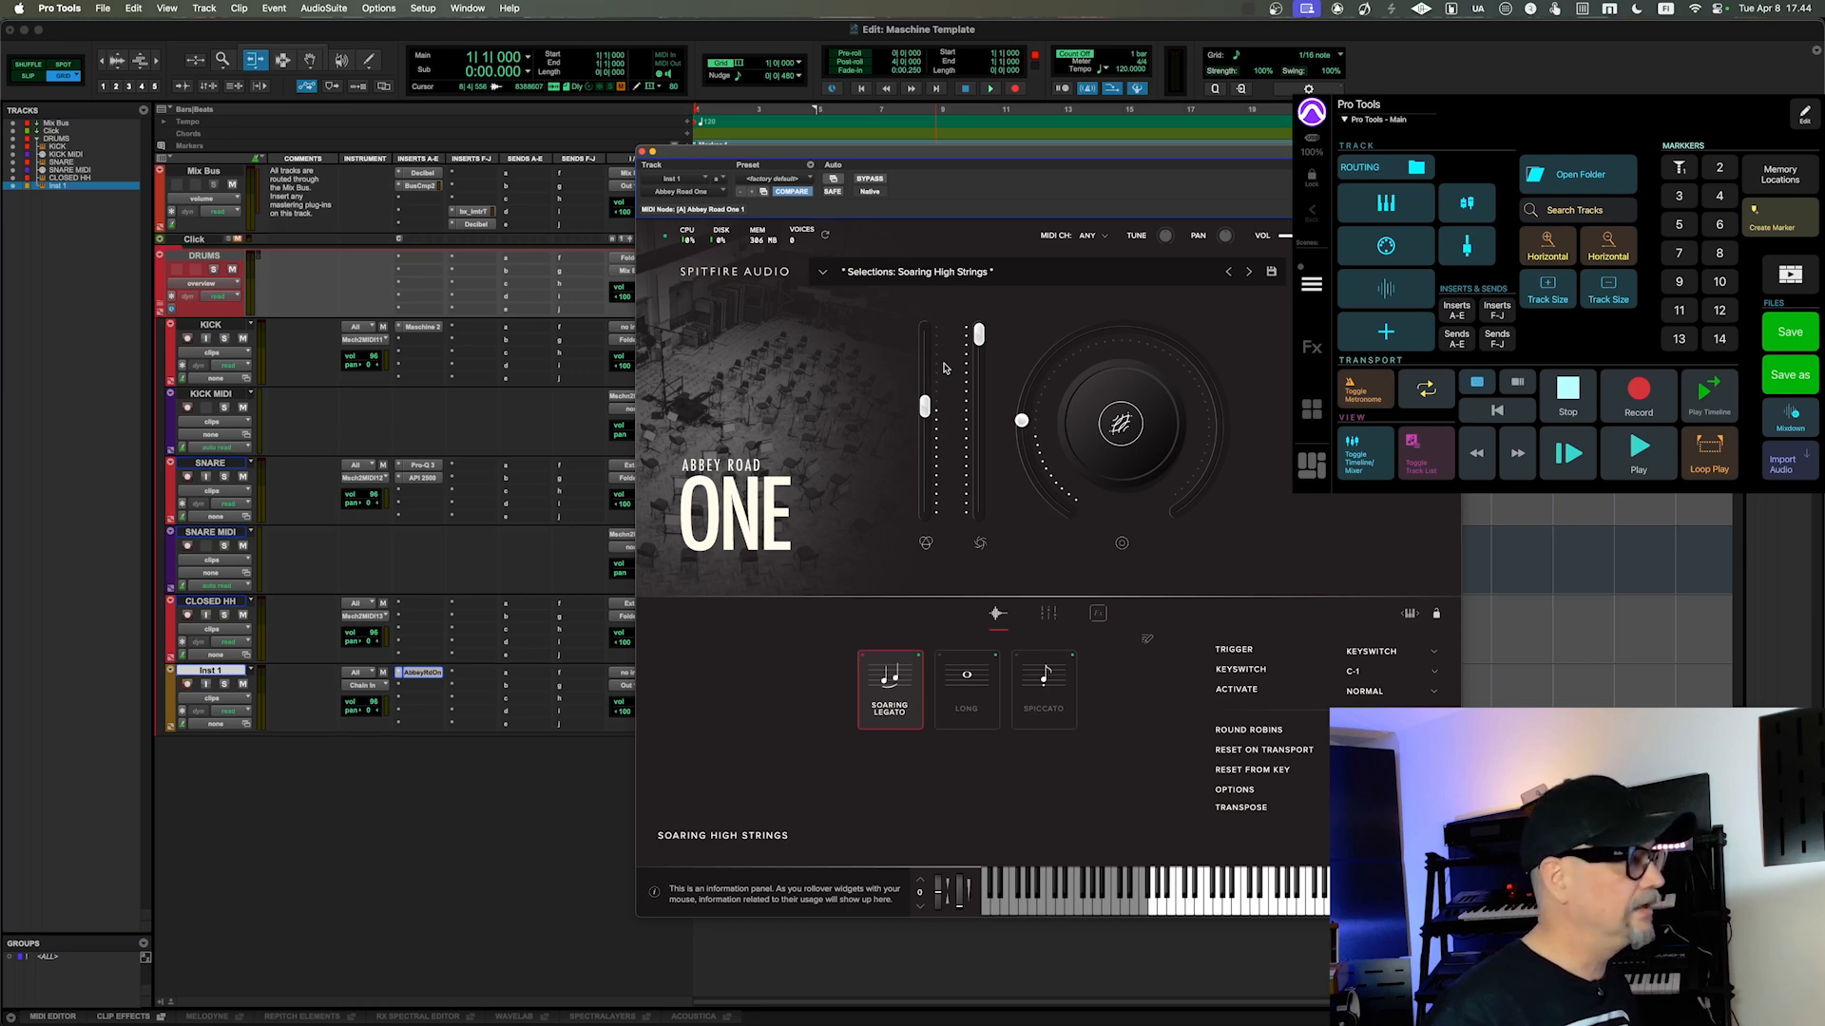
# Step: Hide the Inserts A-E and Inserts F-J columns in the Edit window, and show both again
pyautogui.hotkey('alt', 'shift', 'v')
pyautogui.hotkey('alt', 'shift', 'b')
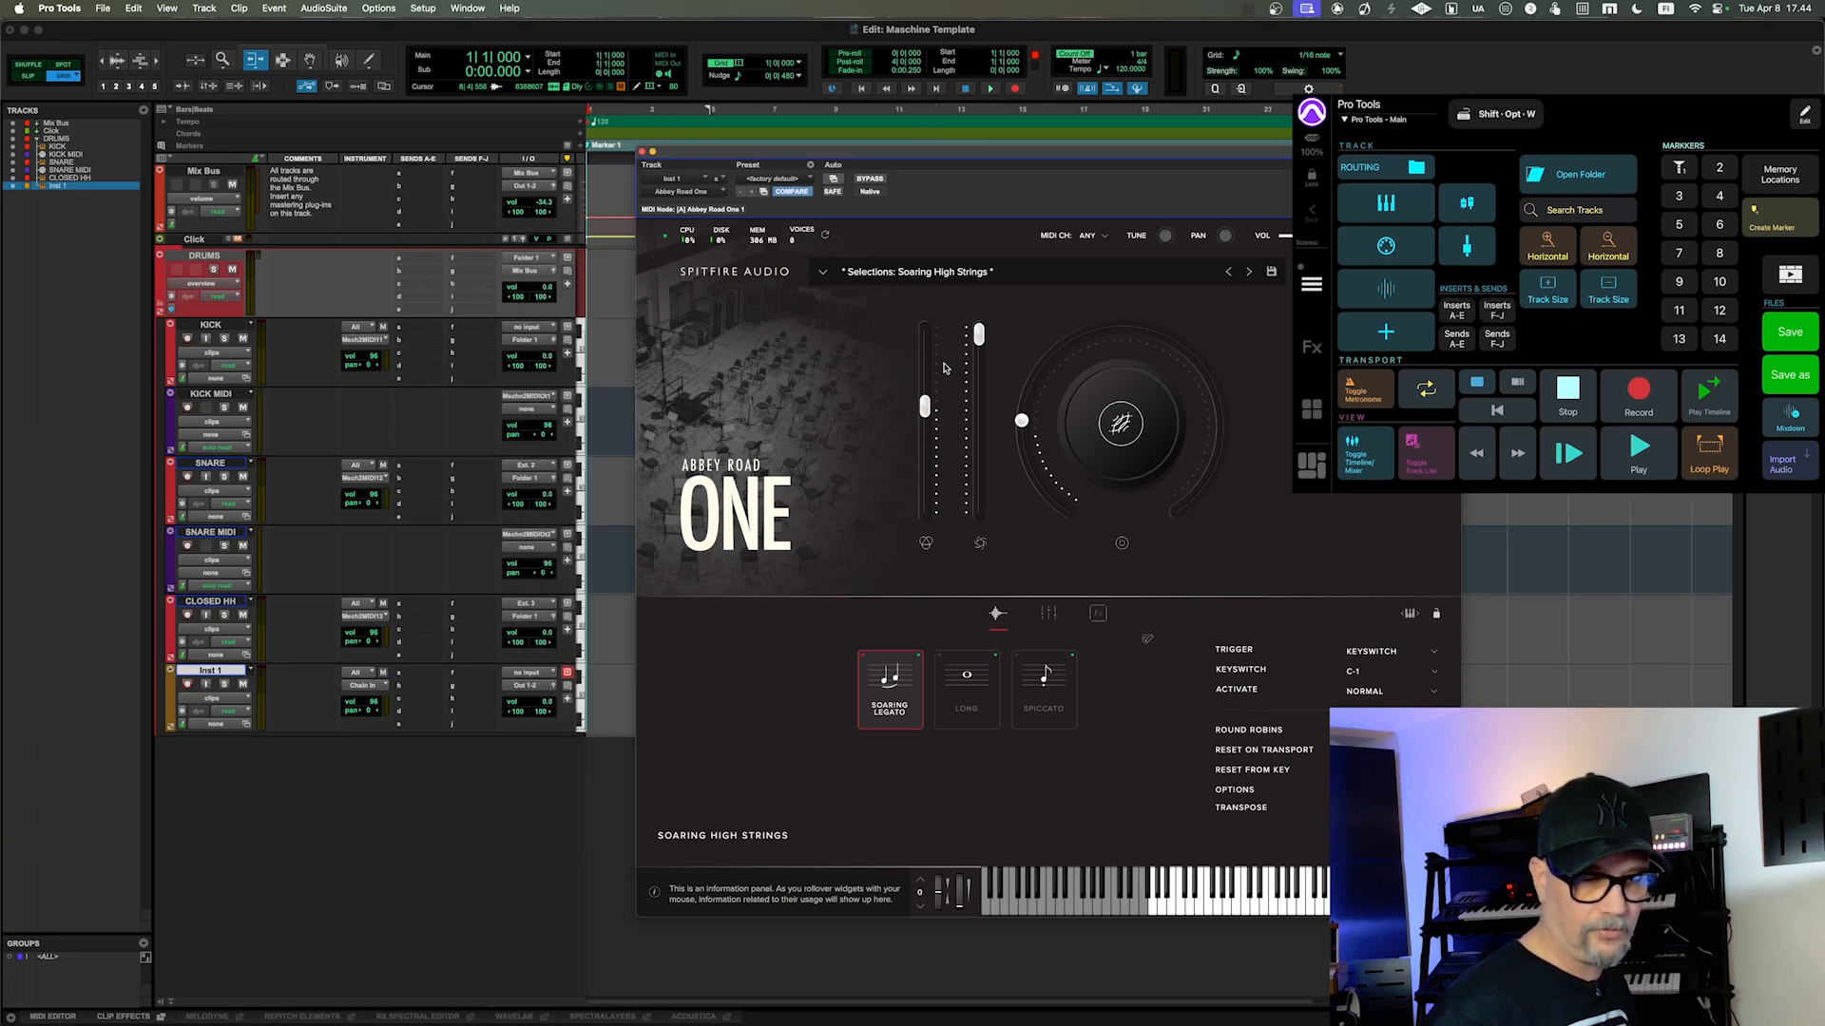
pyautogui.hotkey('alt', 'shift', 'v')
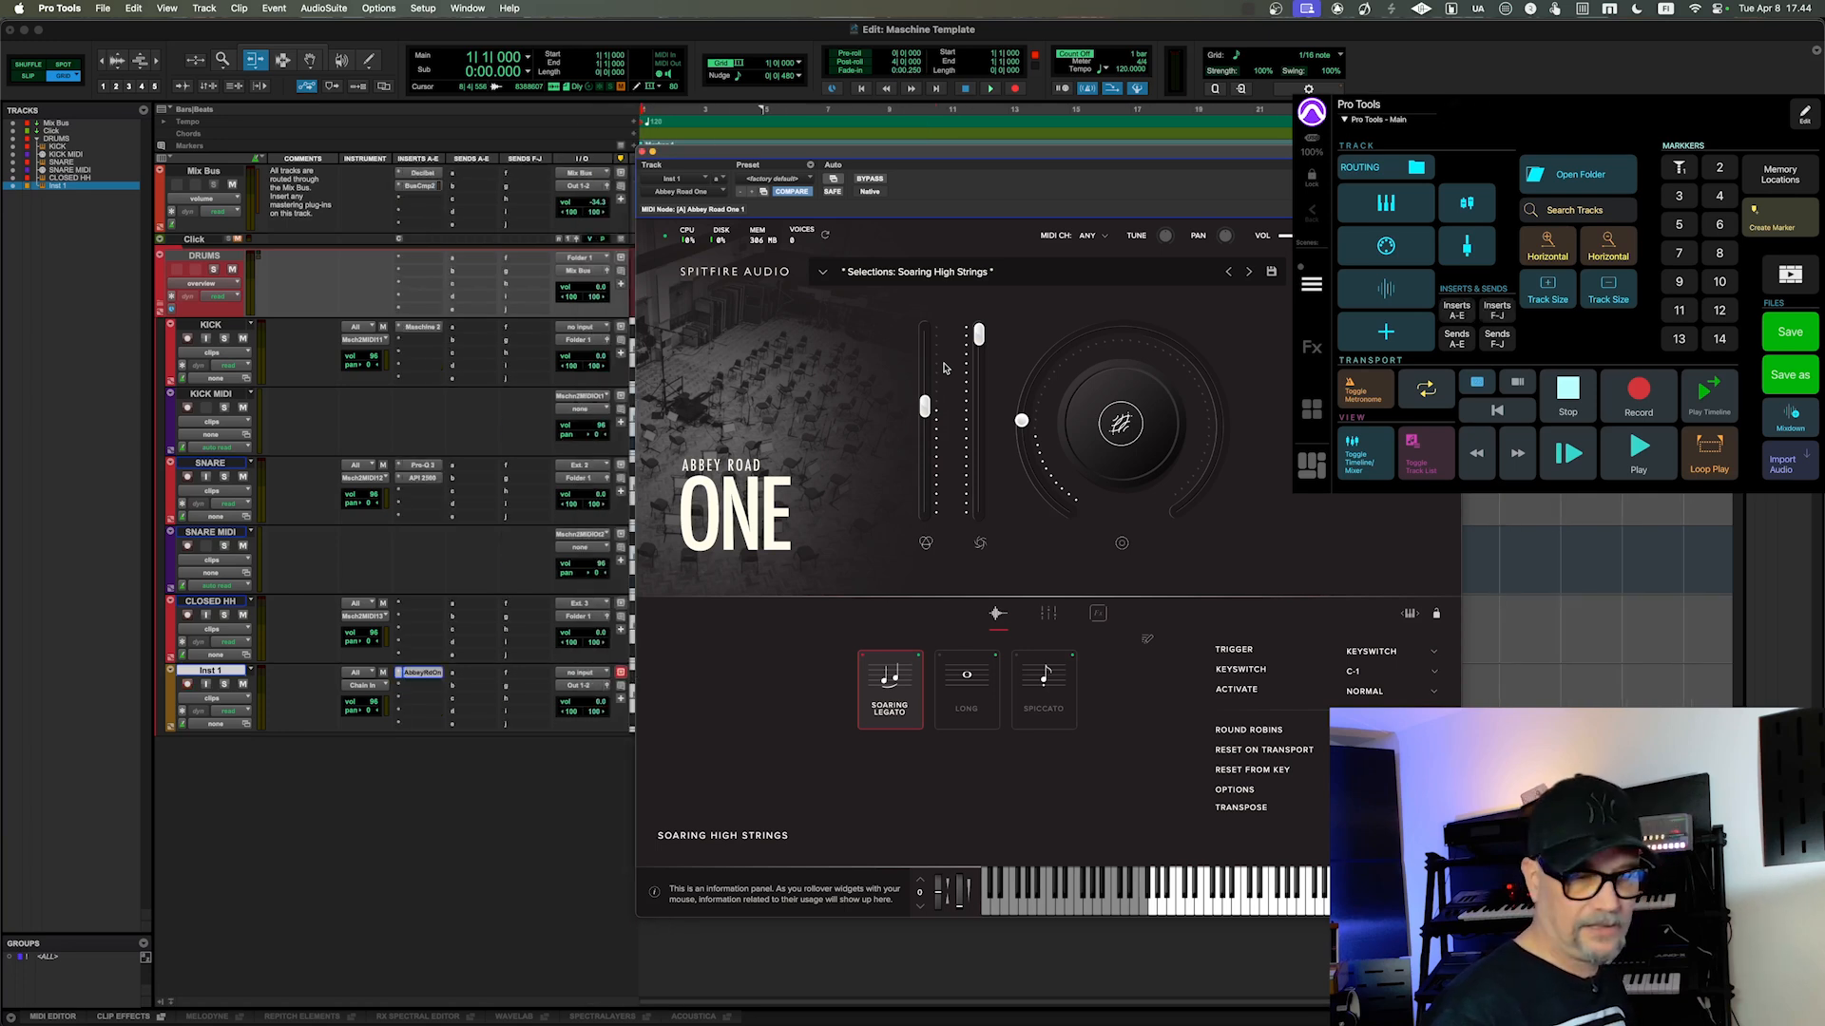
pyautogui.hotkey('alt', 'shift', 'b')
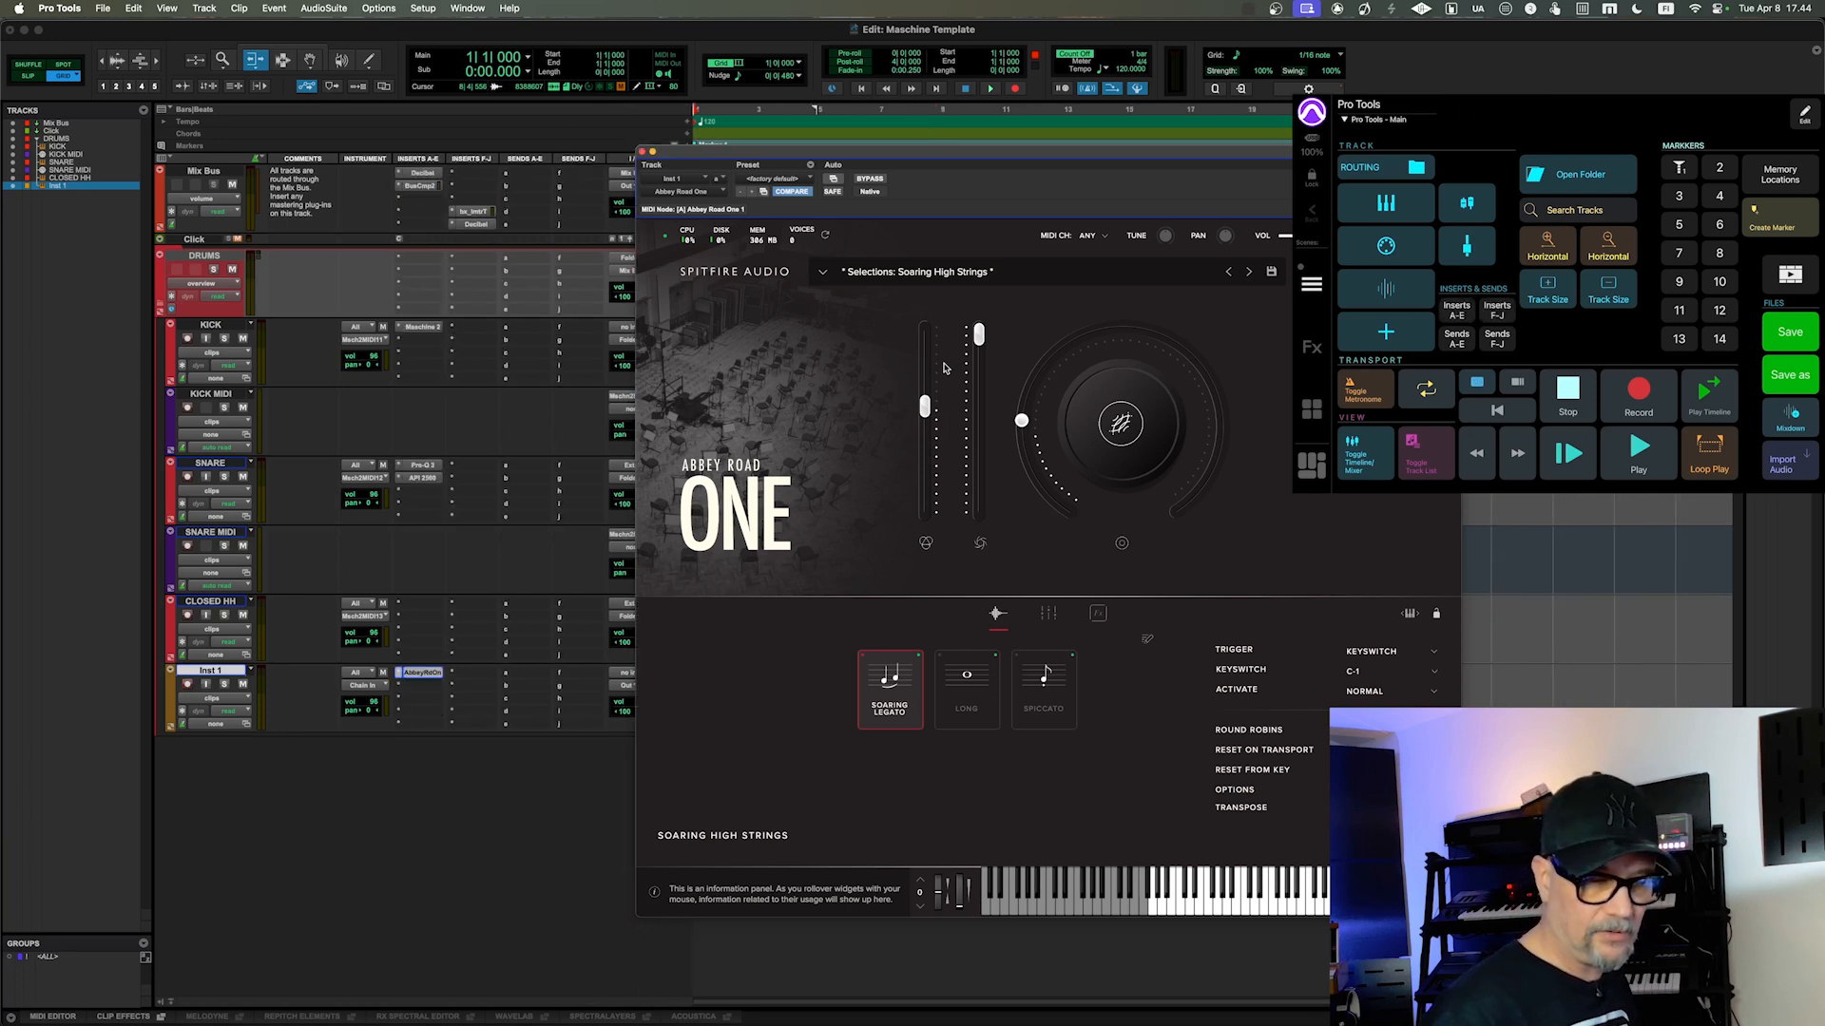
# Step: Close the Abbey Road One window and delete the Inst 1 track
pyautogui.click(645, 154)
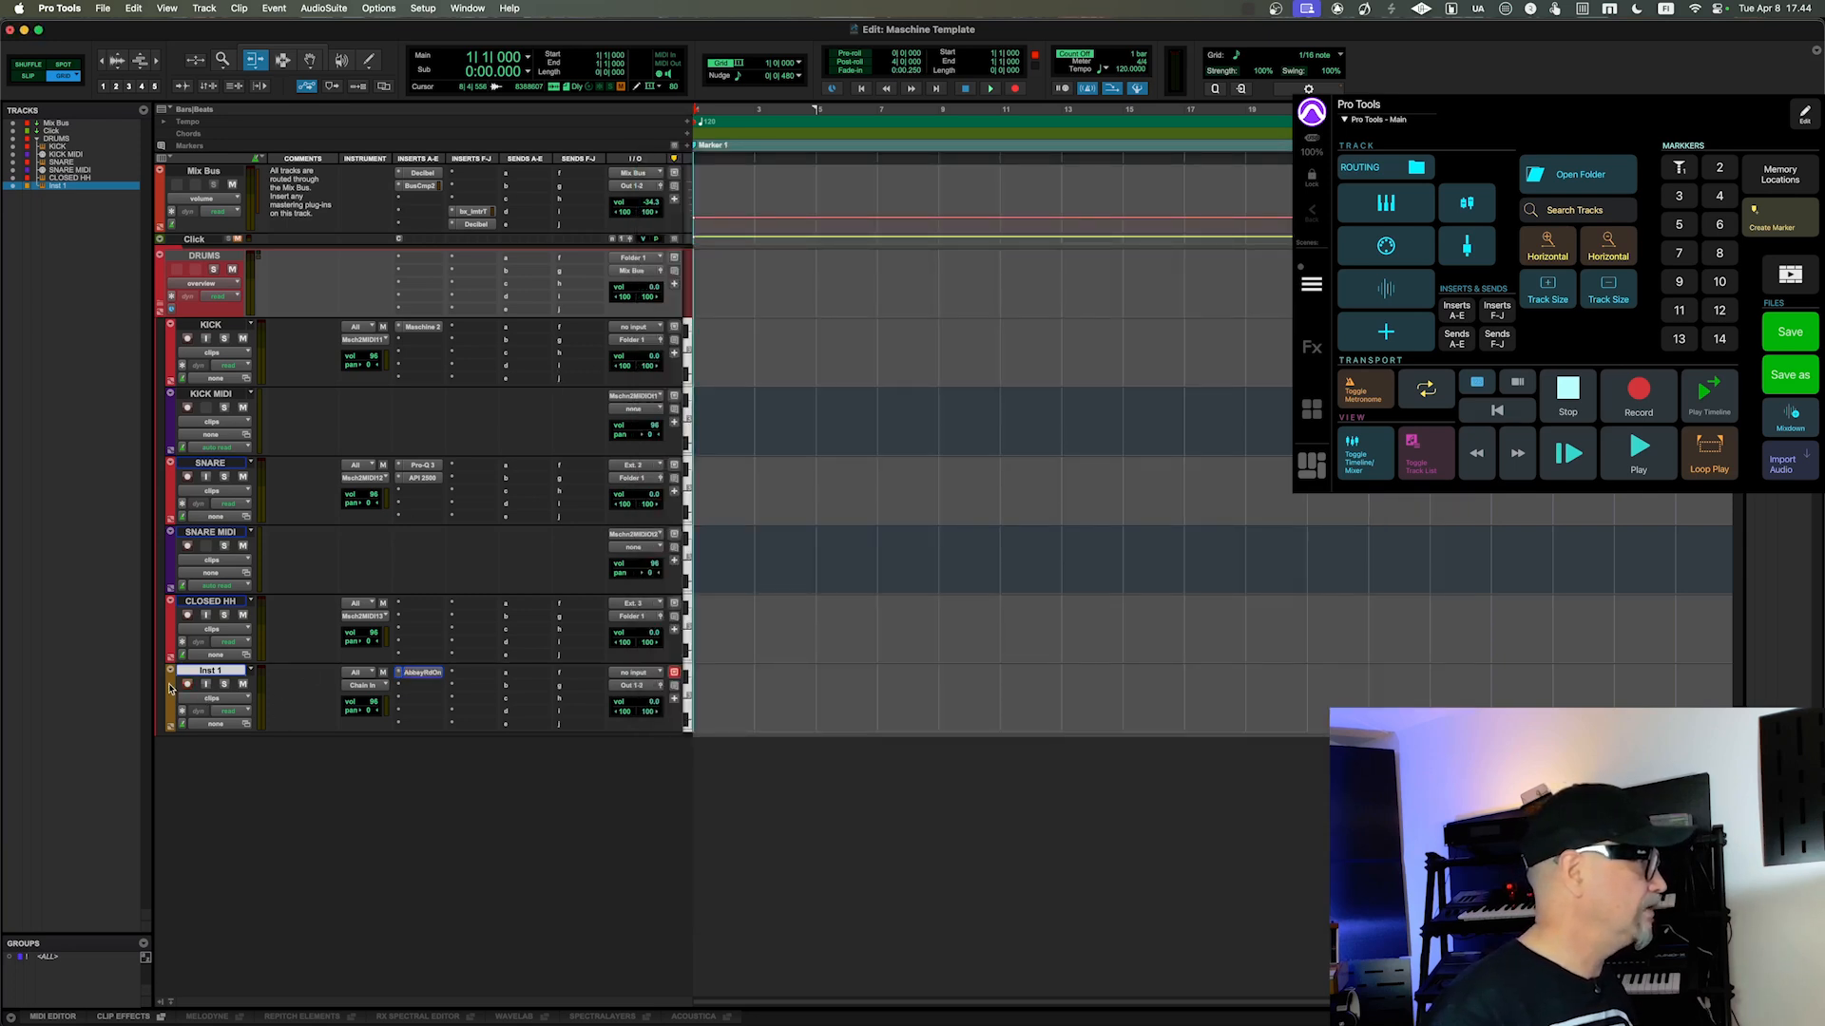
pyautogui.click(305, 684)
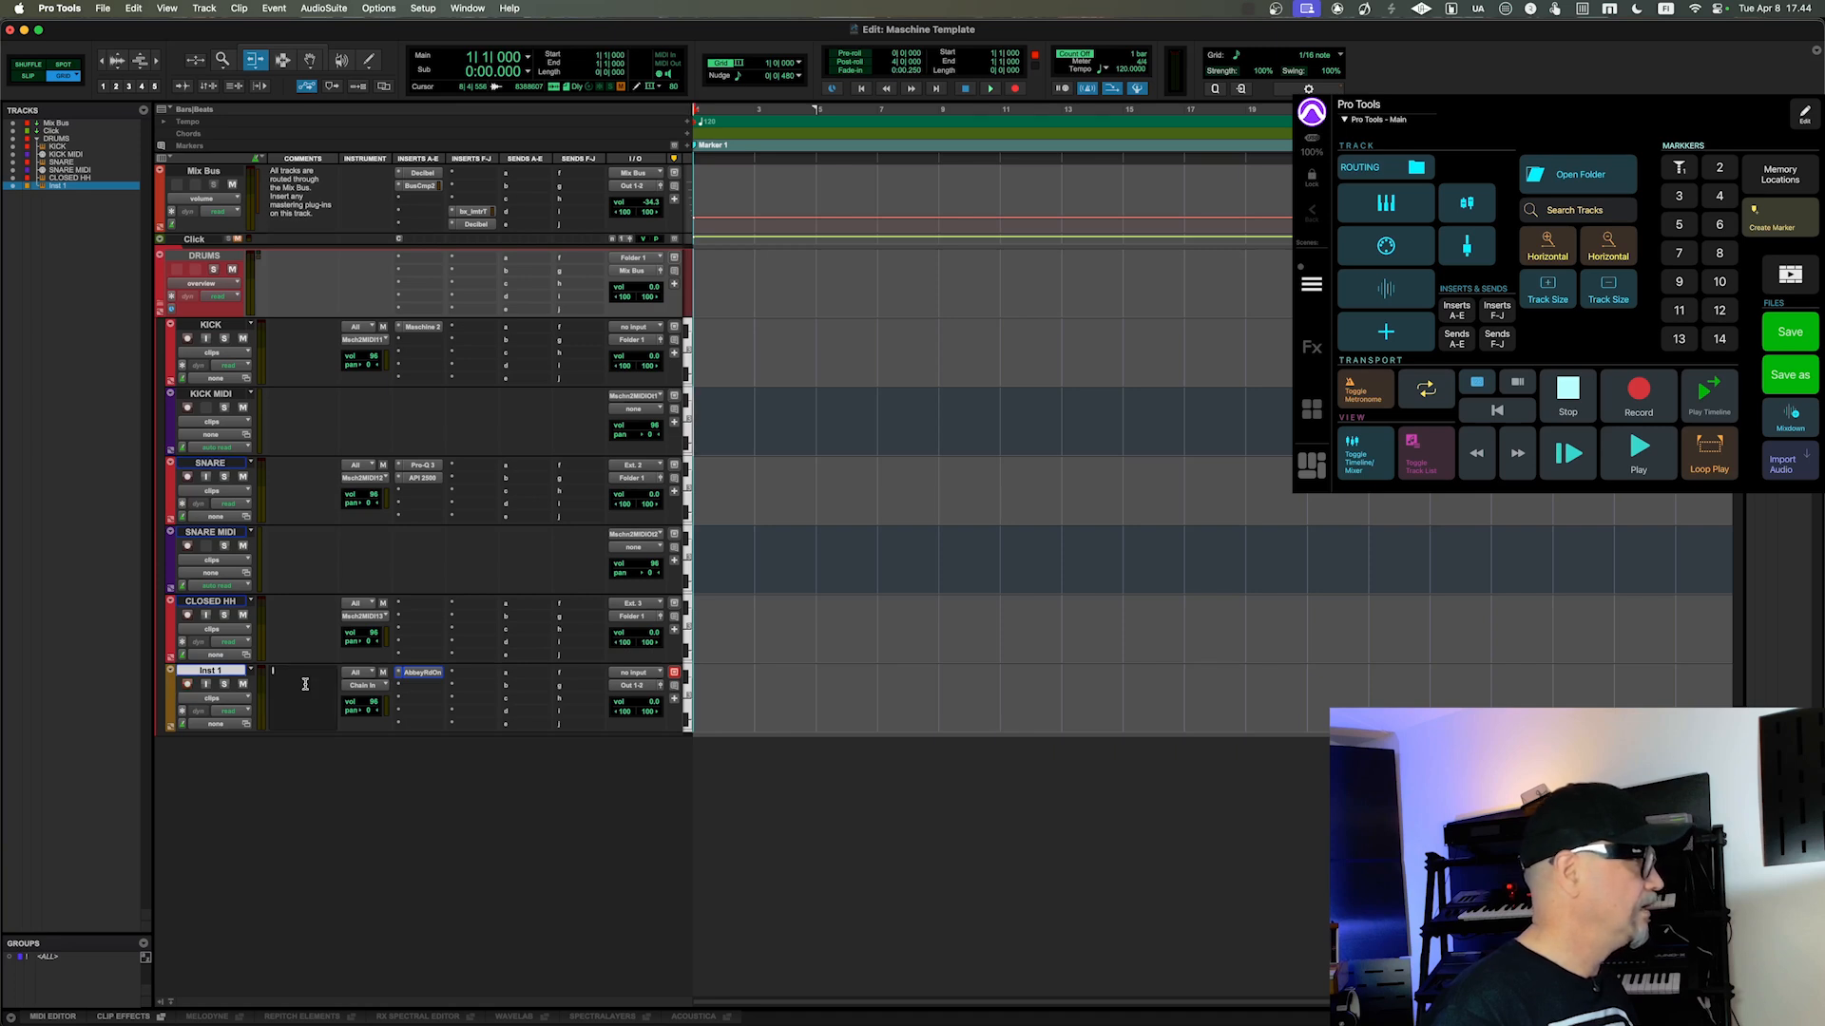
pyautogui.click(331, 793)
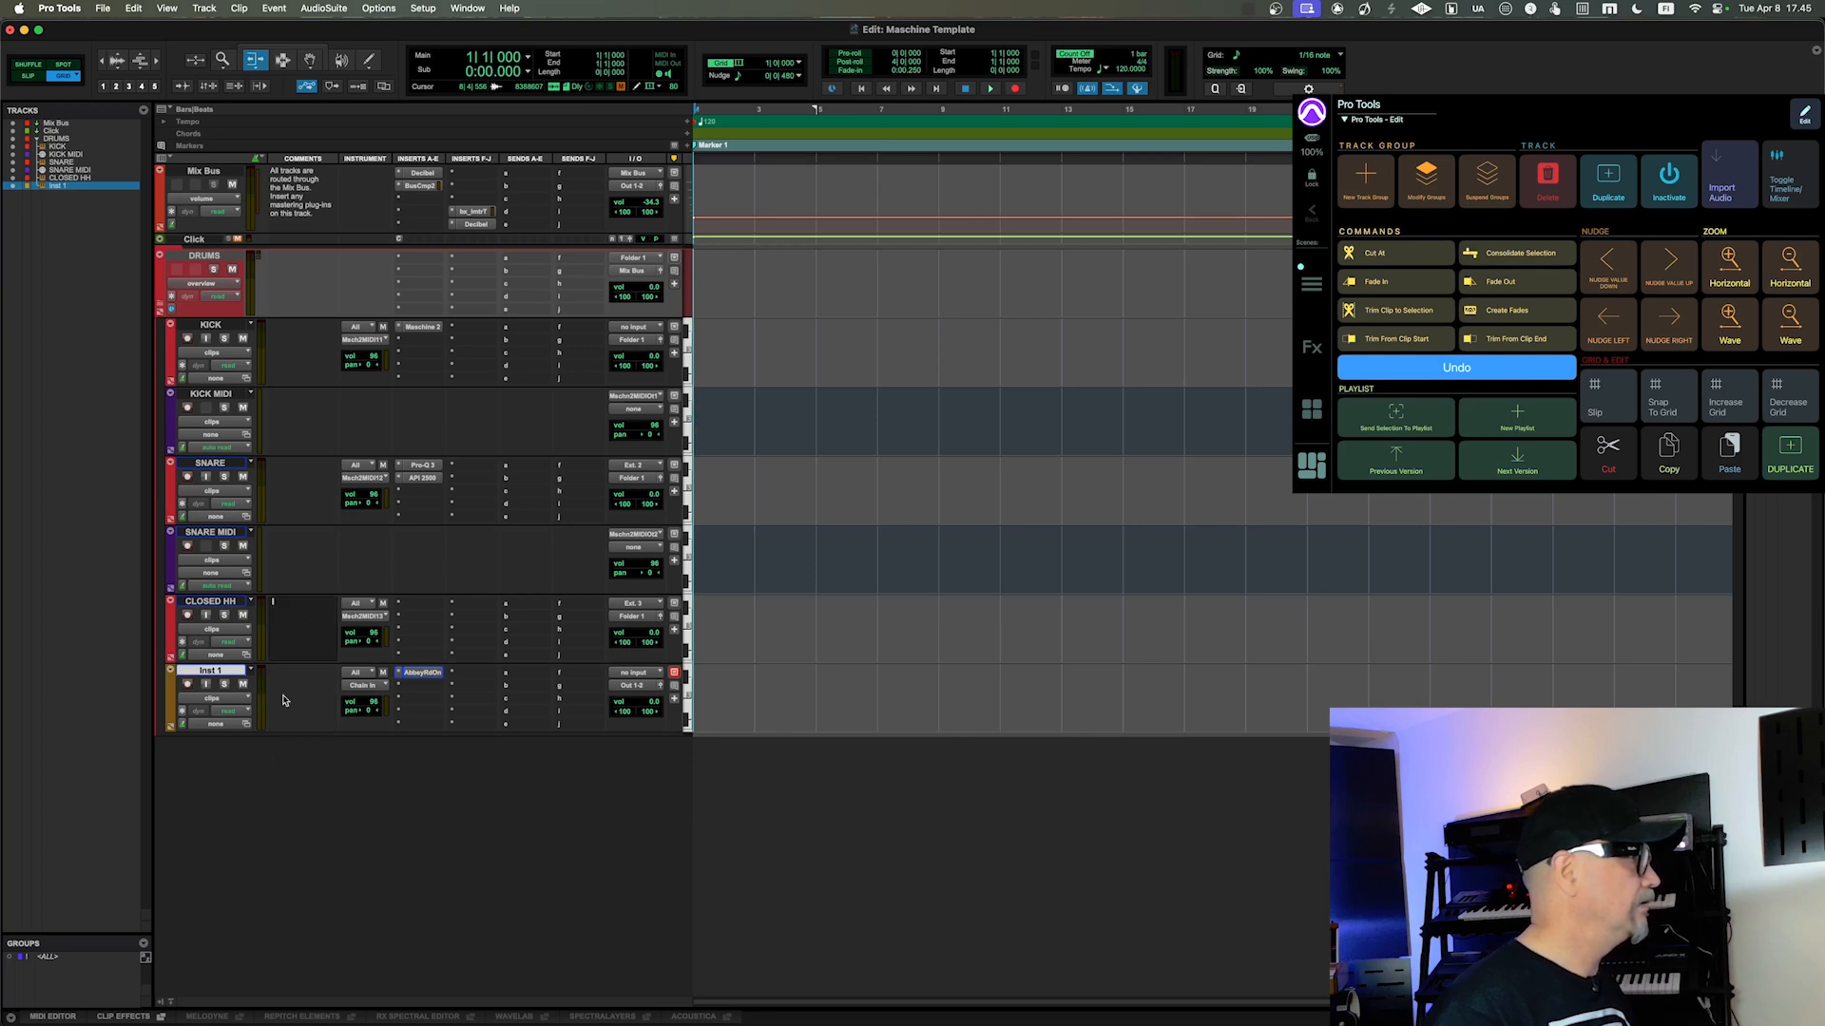
pyautogui.rightClick(215, 673)
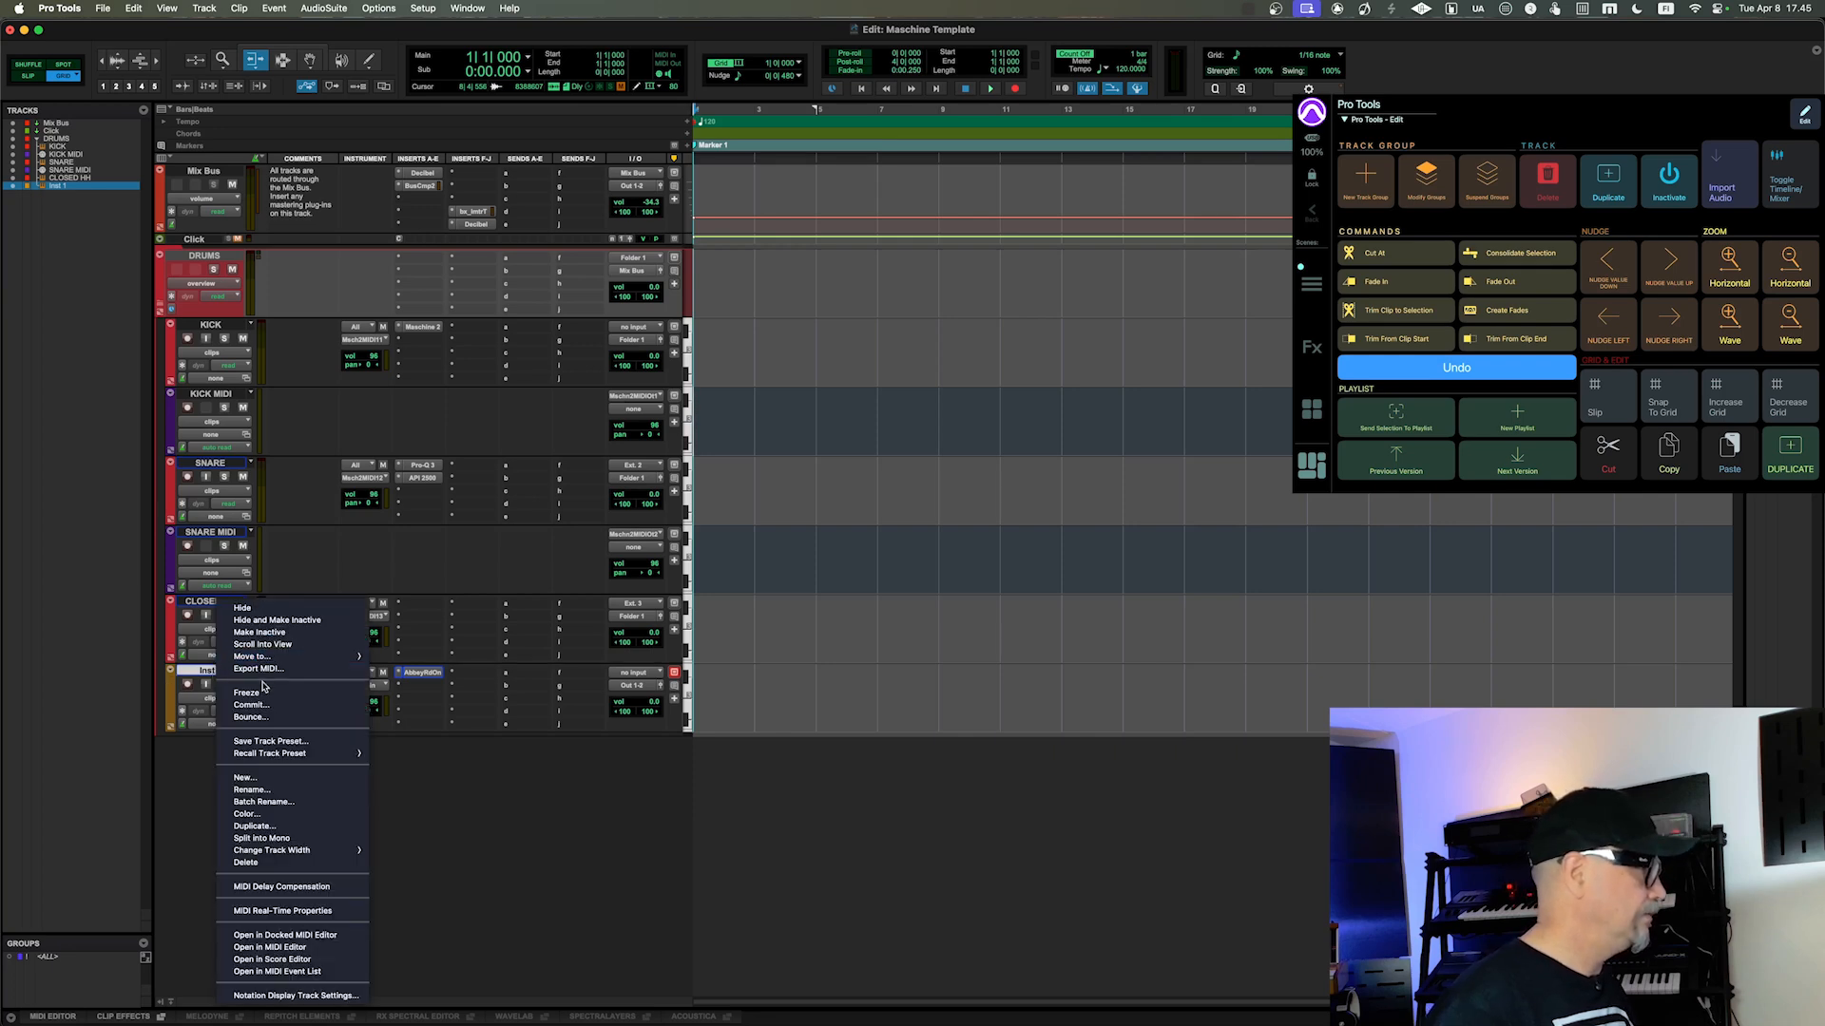
pyautogui.click(276, 862)
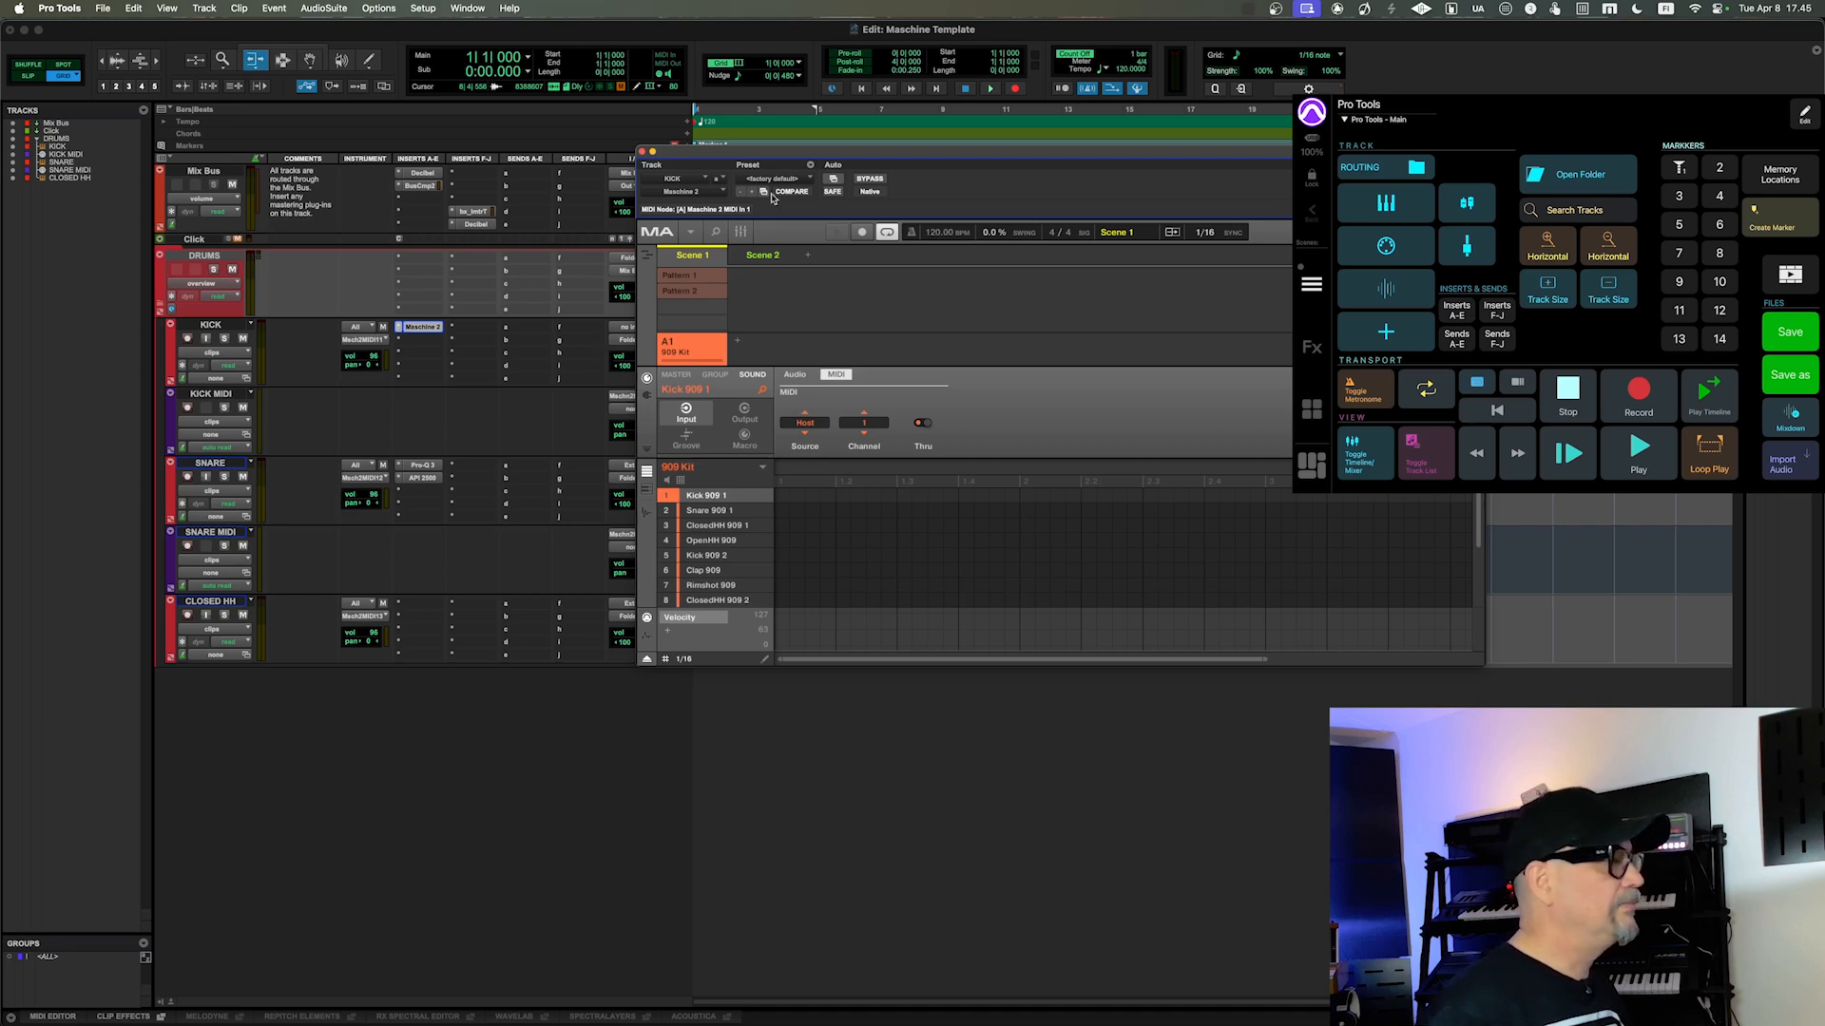
# Step: Move the KICK track's Maschine 2 plug-in window clear of the track columns
pyautogui.moveTo(781, 153); pyautogui.dragTo(899, 272)
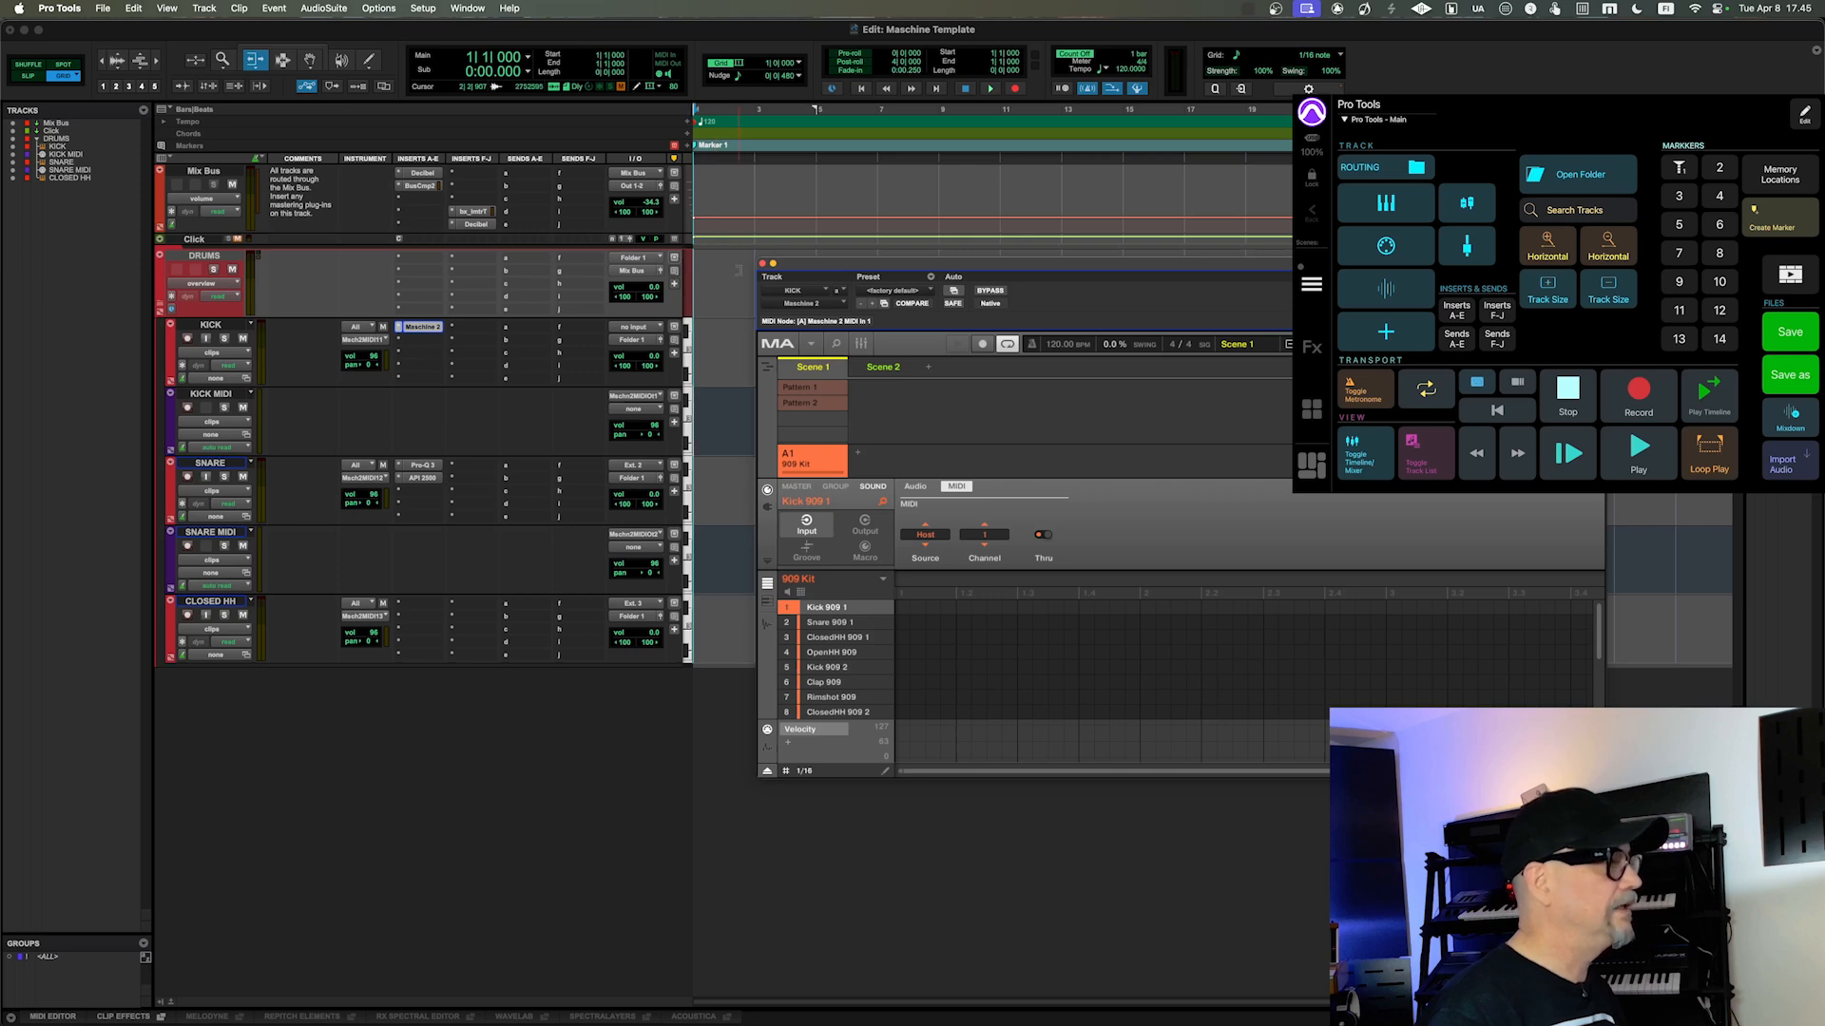
# Step: Examine the MIDI input choices of the KICK instrument track, and close its Maschine 2 window
pyautogui.moveTo(790, 269); pyautogui.dragTo(751, 295)
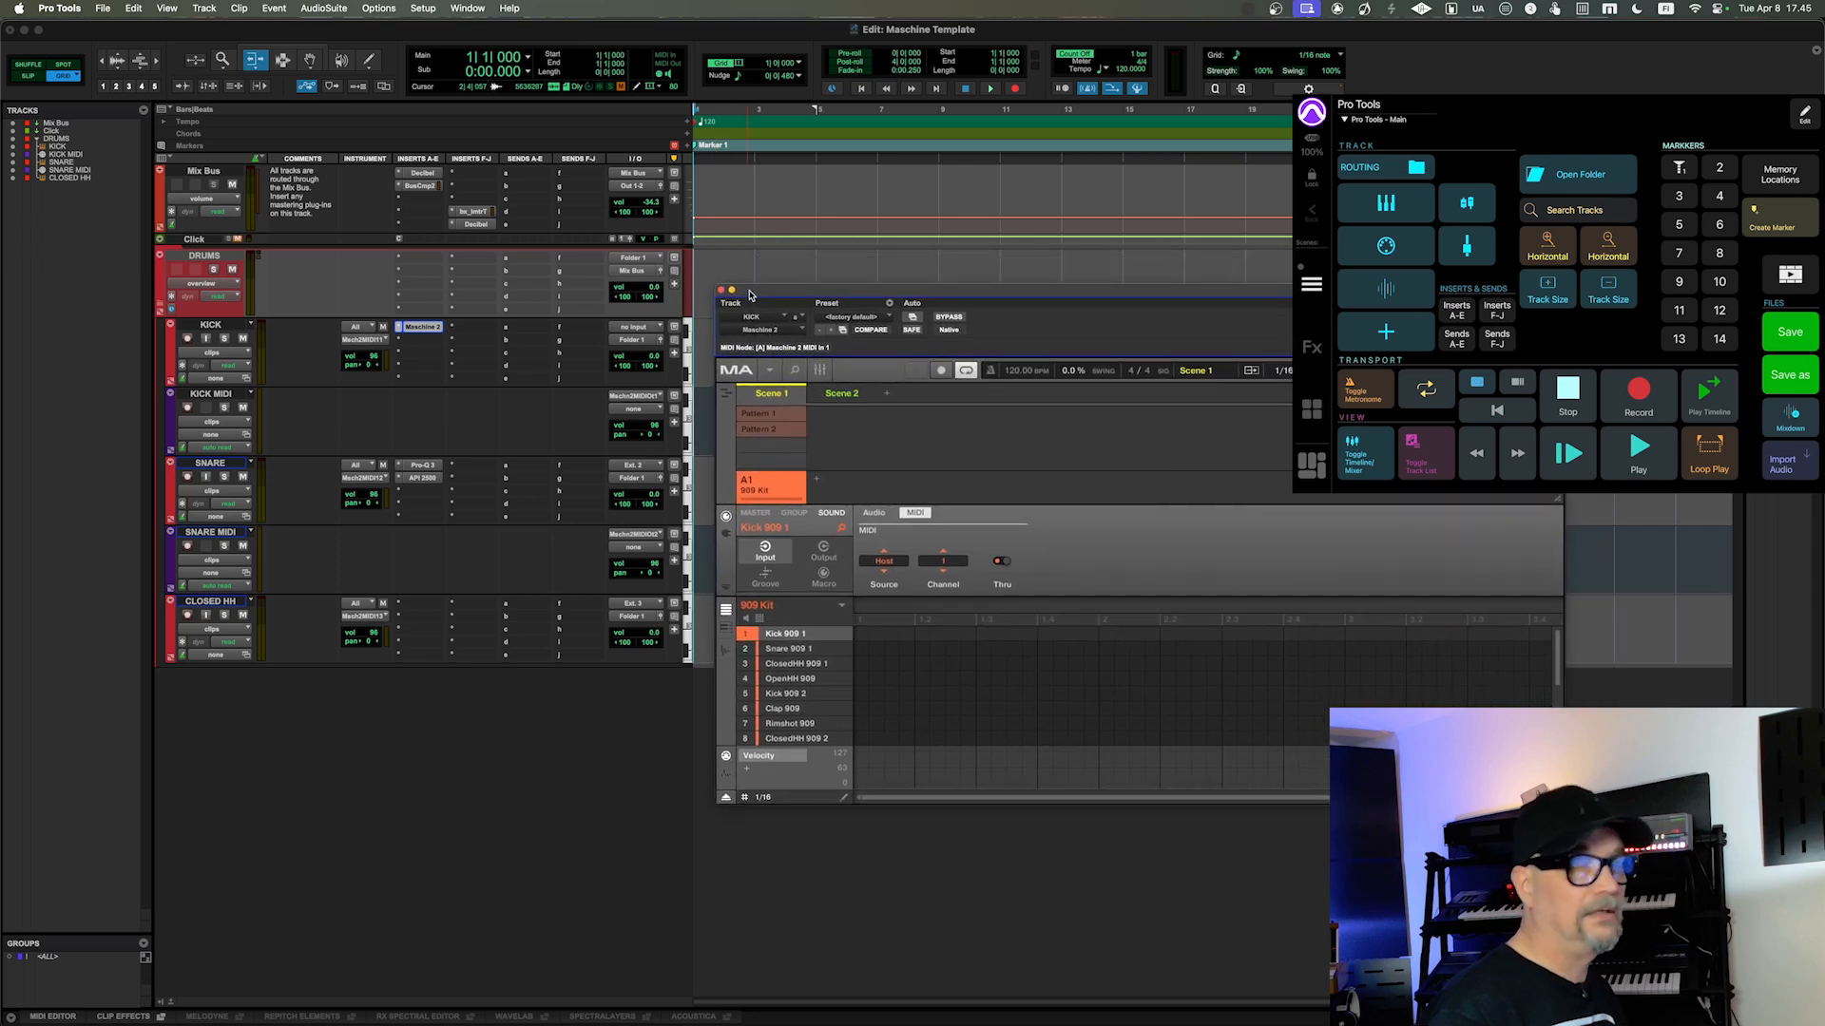
pyautogui.moveTo(751, 294); pyautogui.dragTo(774, 298)
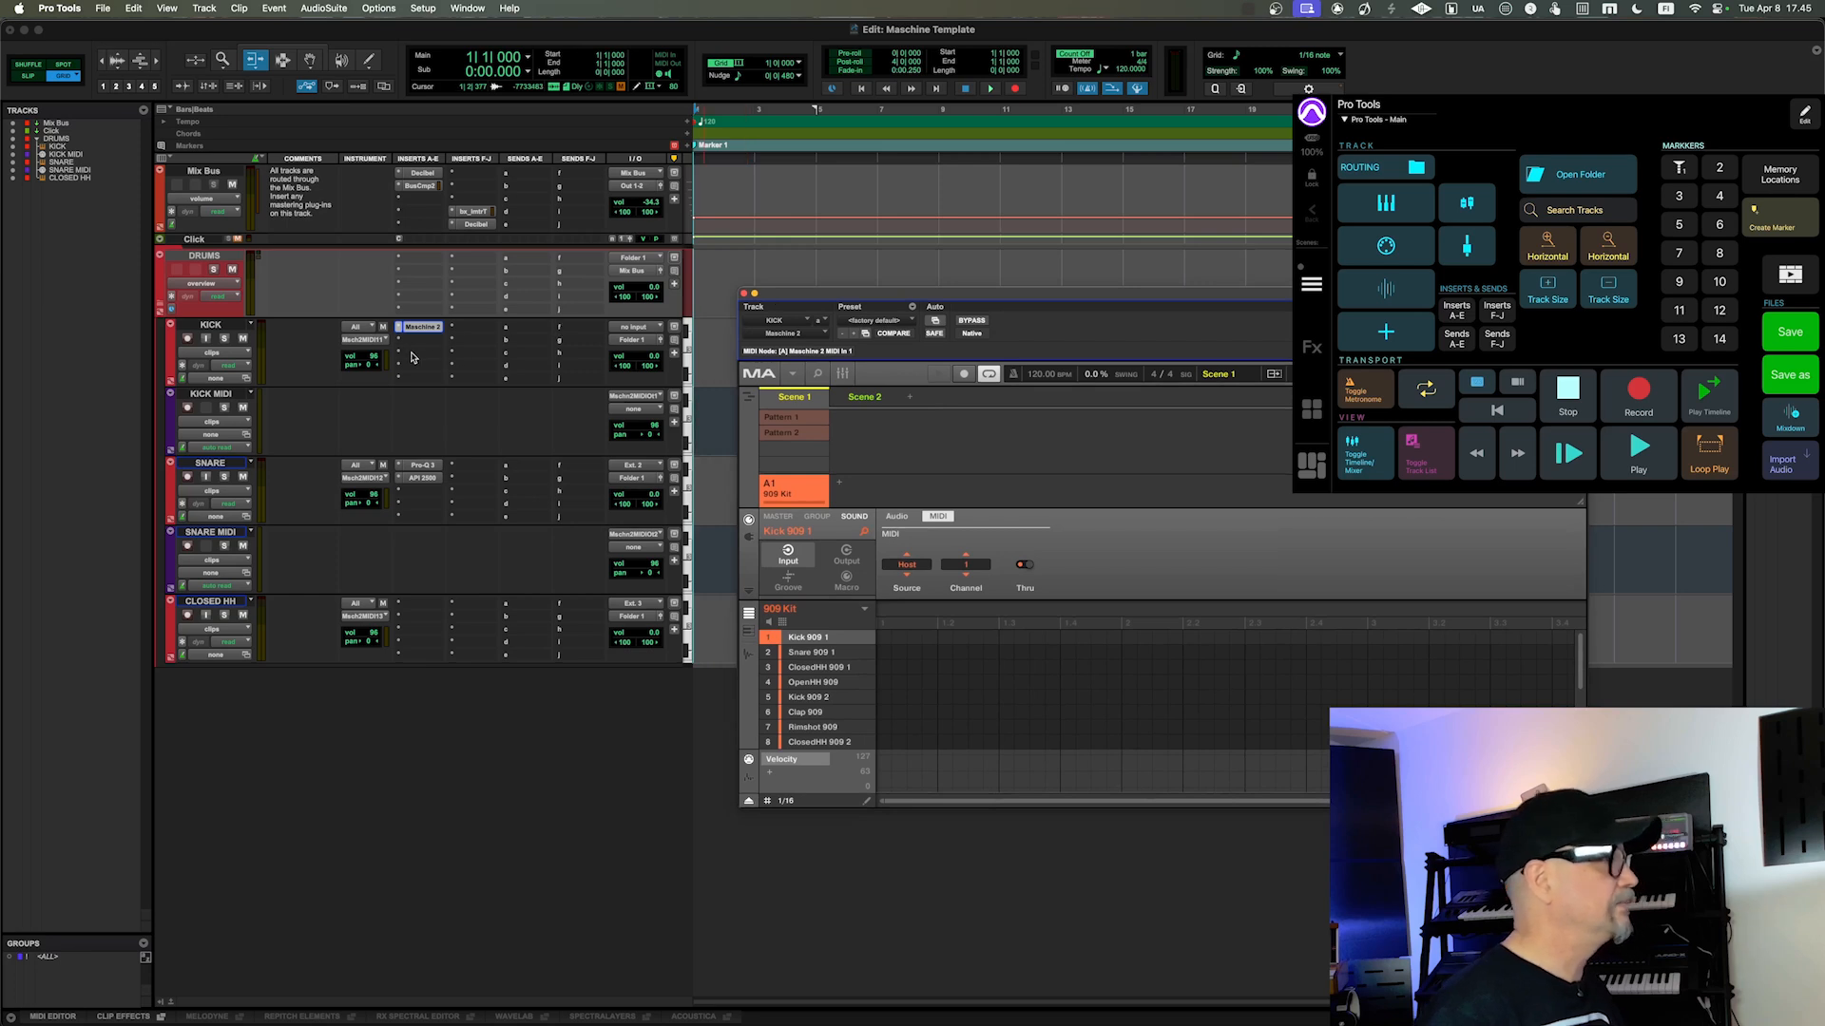
pyautogui.click(361, 329)
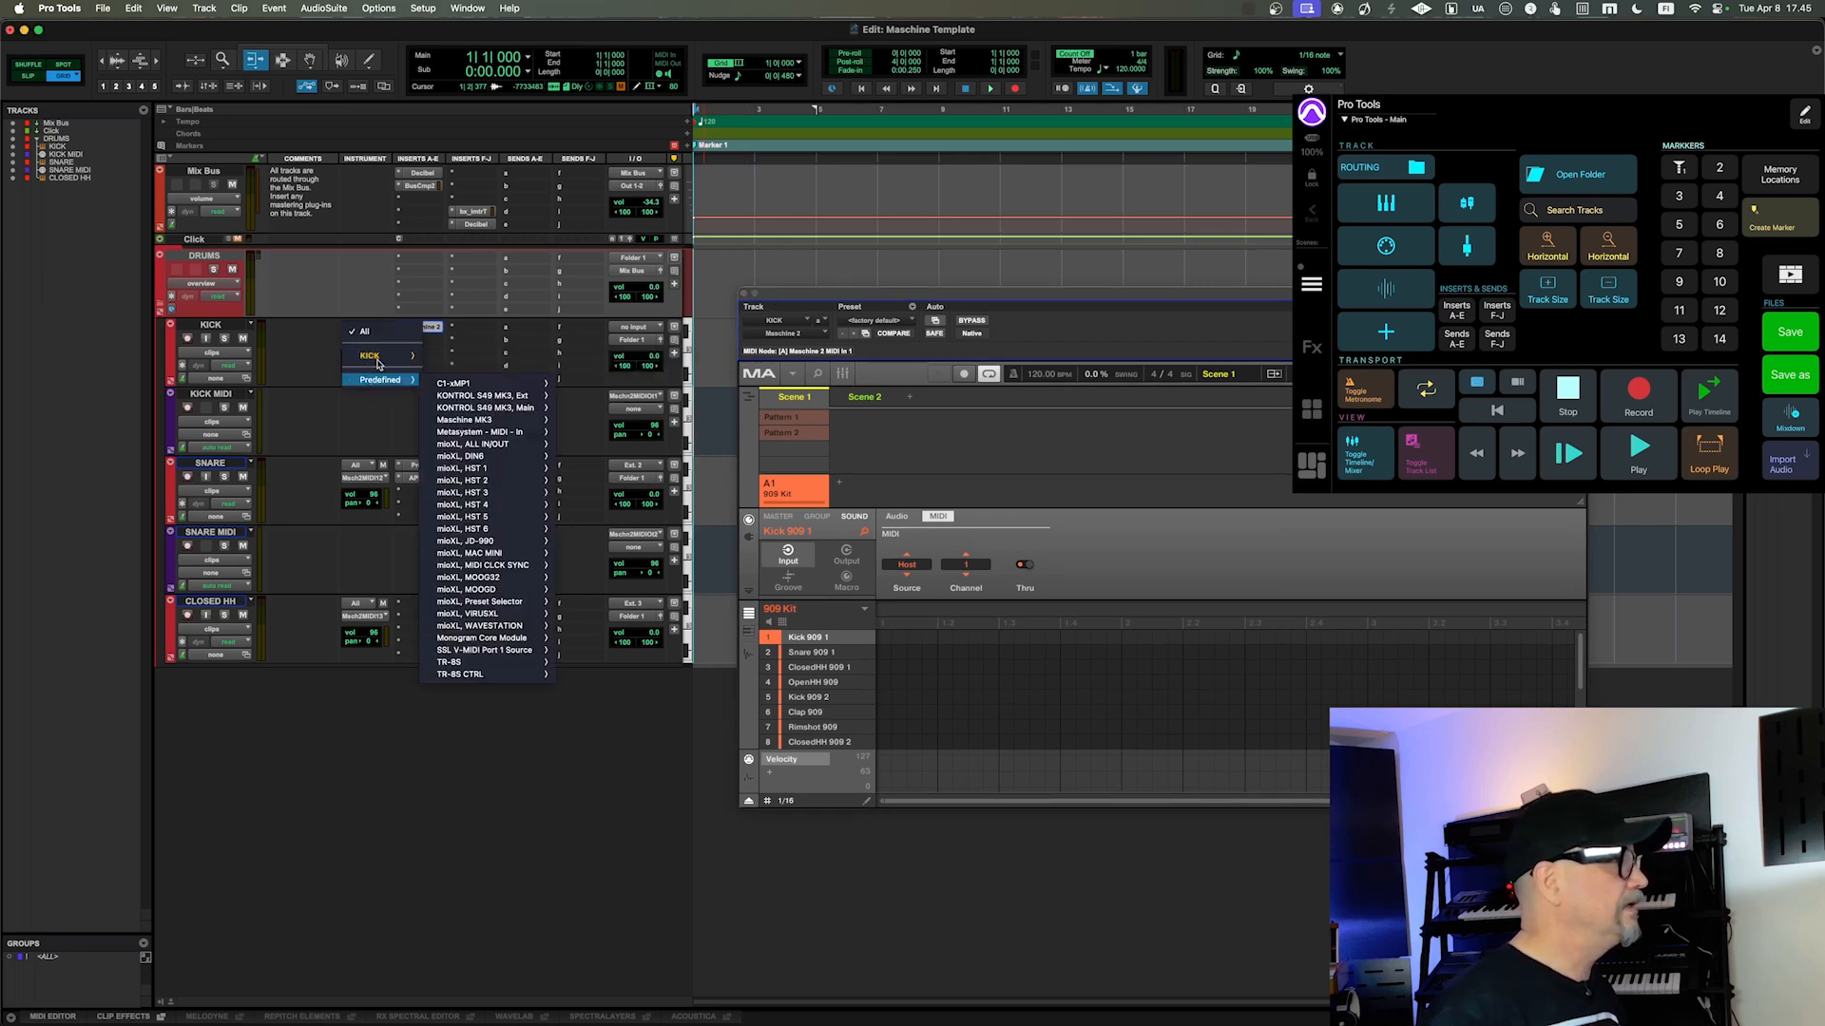
pyautogui.moveTo(408, 357)
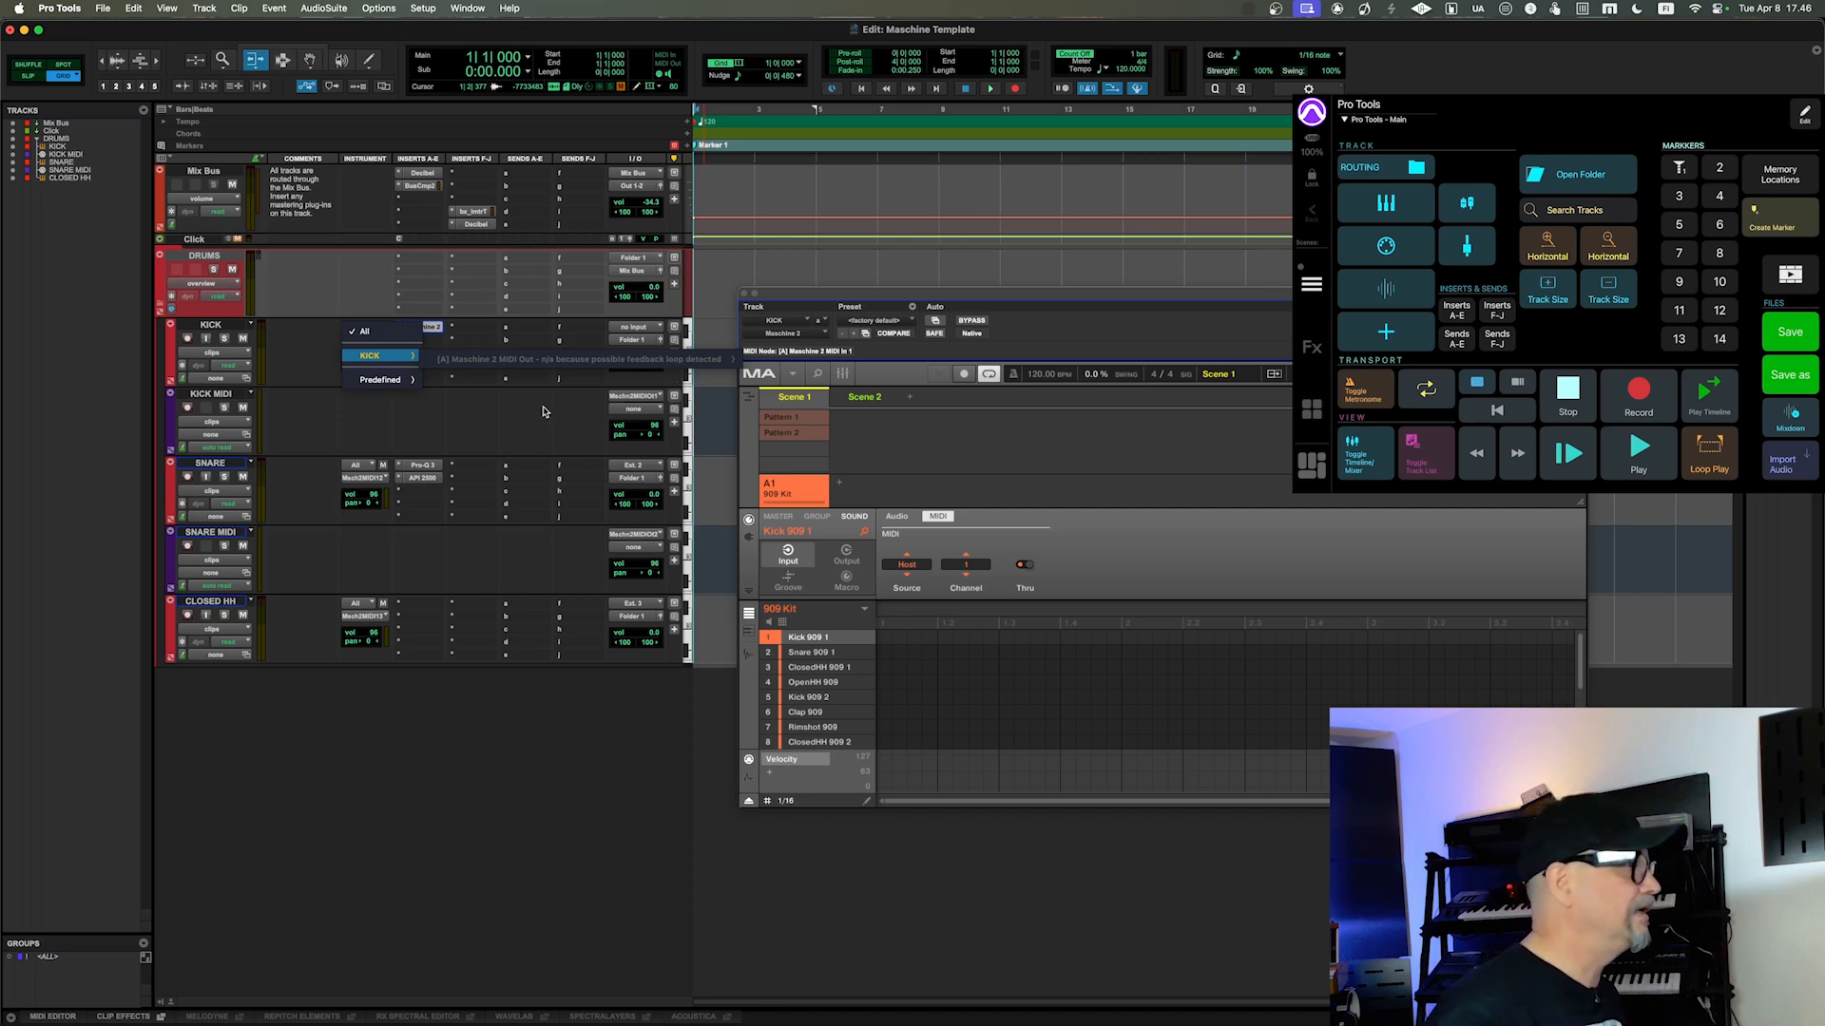
pyautogui.press('Escape')
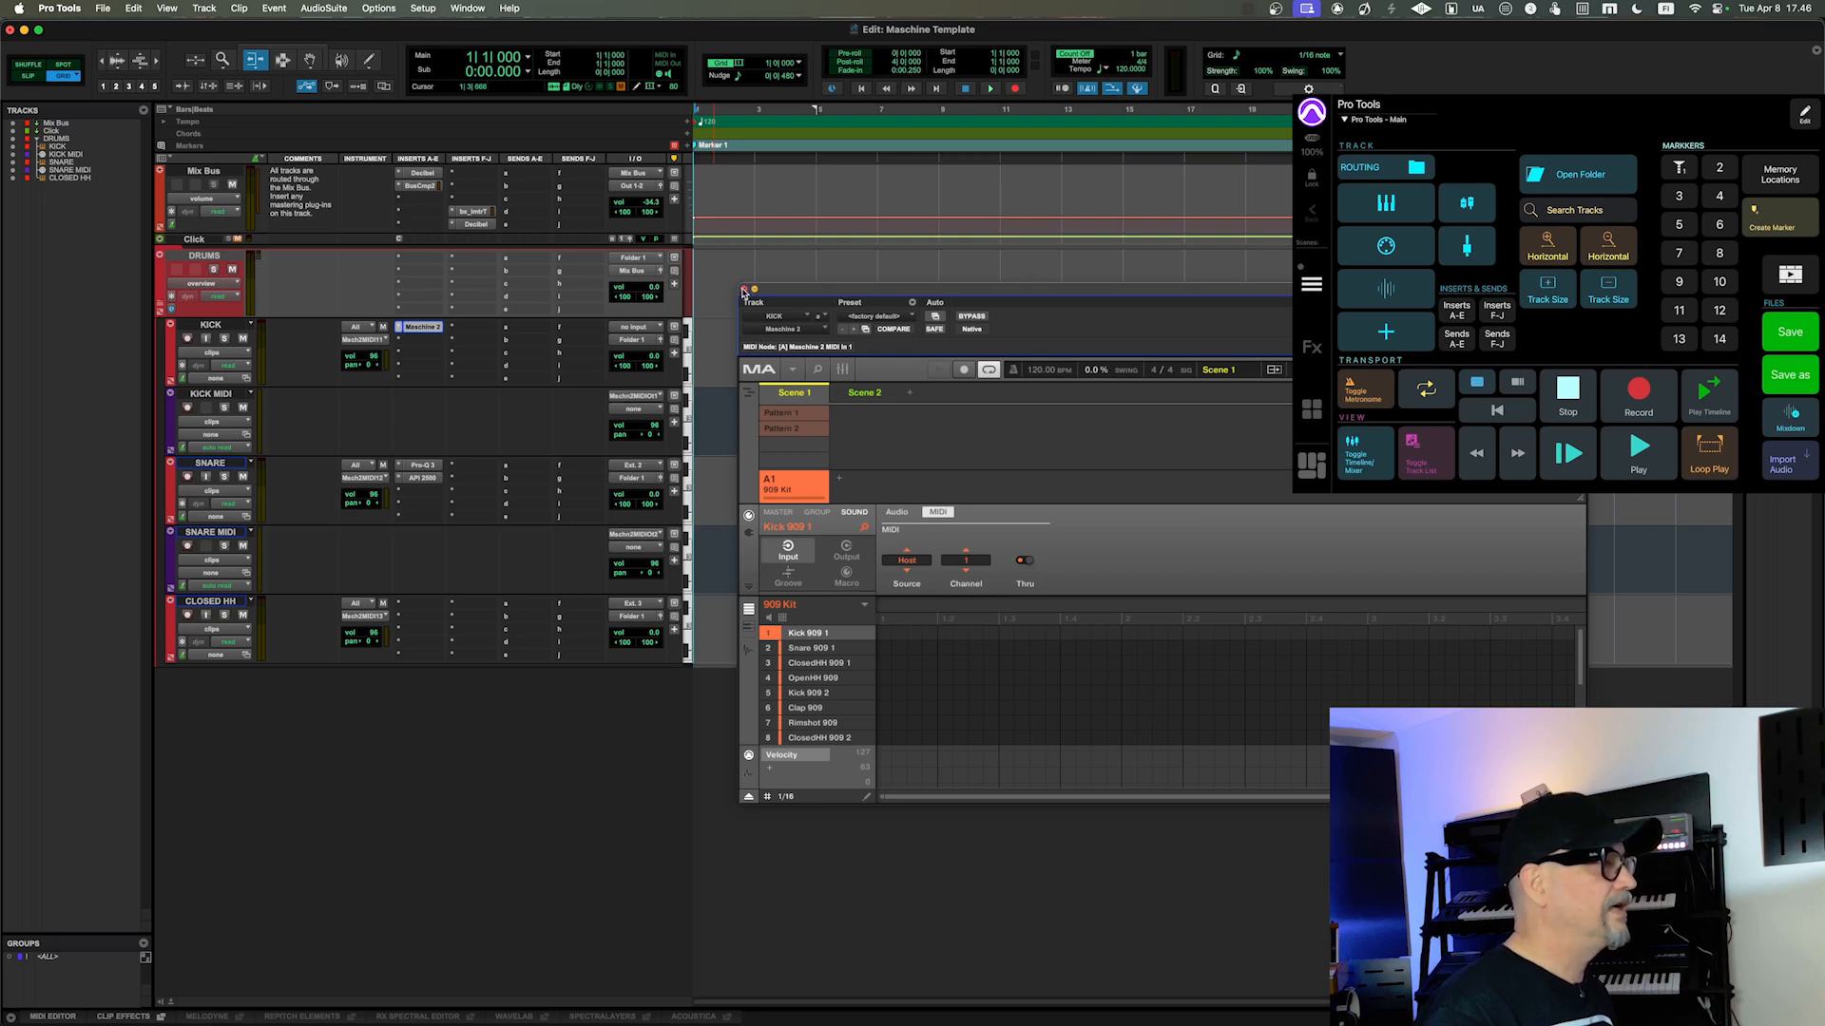
pyautogui.click(748, 290)
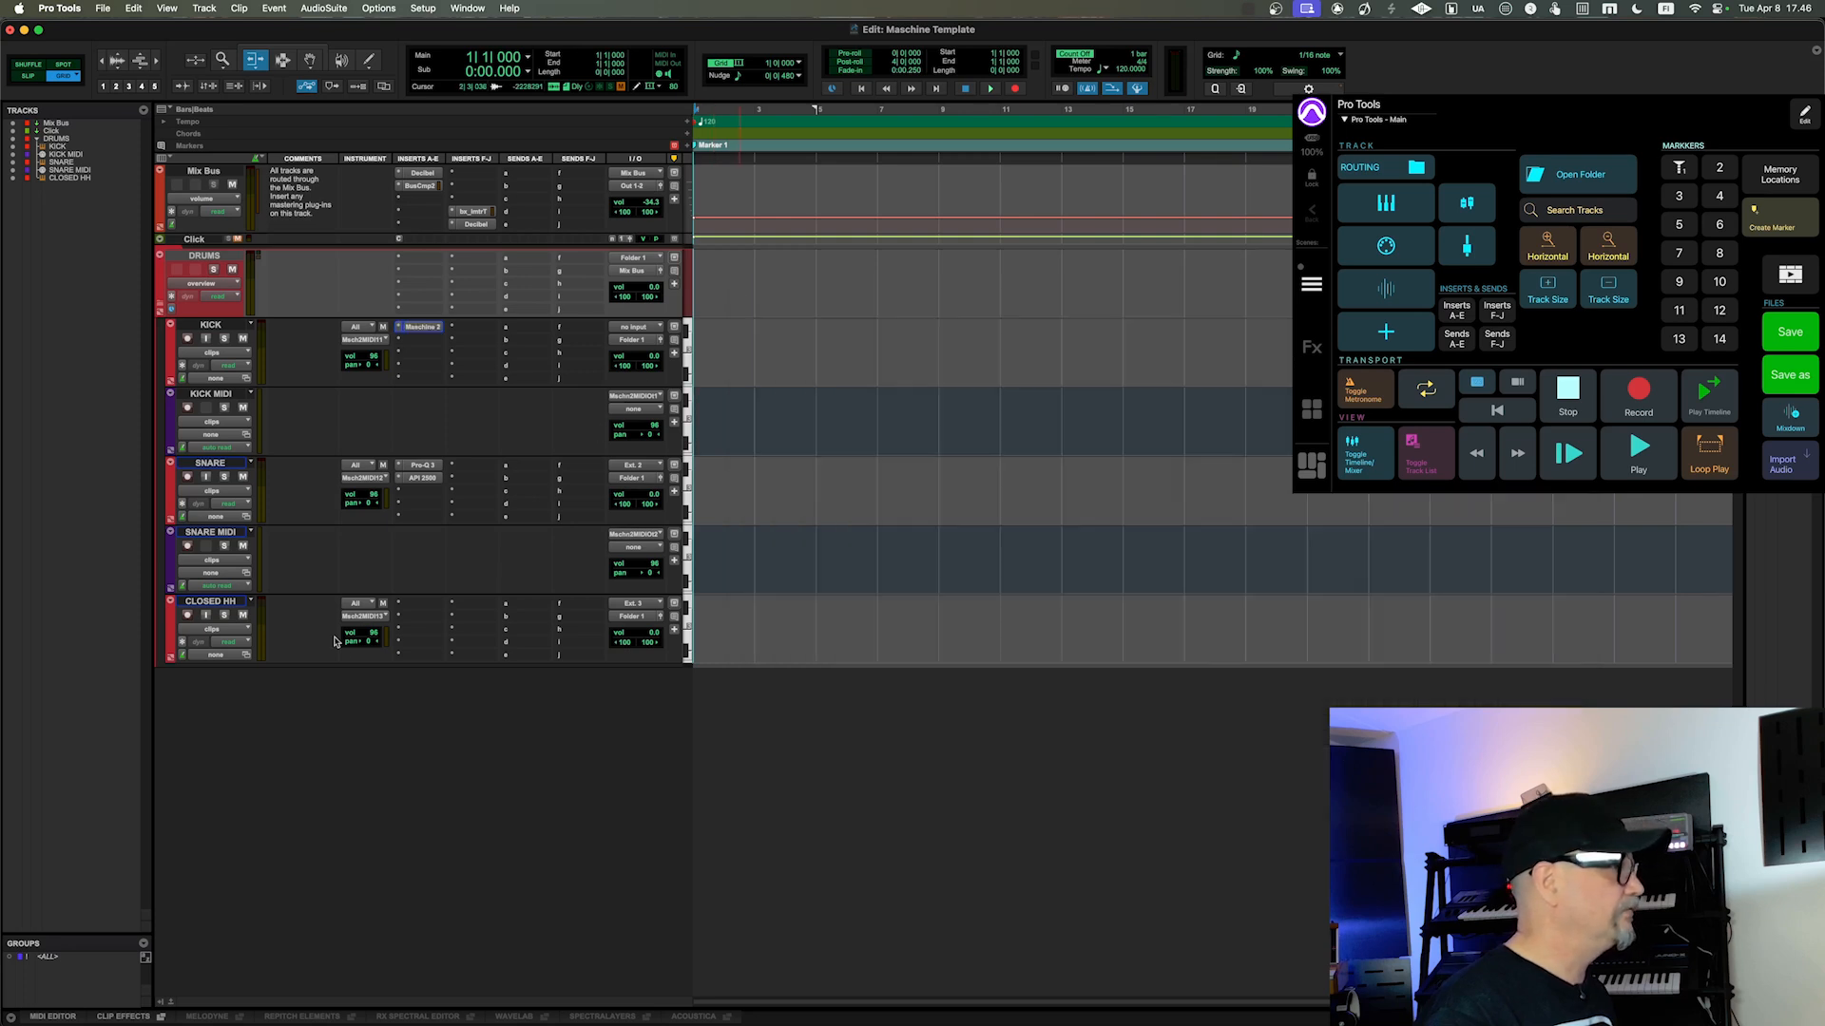
# Step: Create a new MIDI track directly below the CLOSED HH track
pyautogui.click(171, 629)
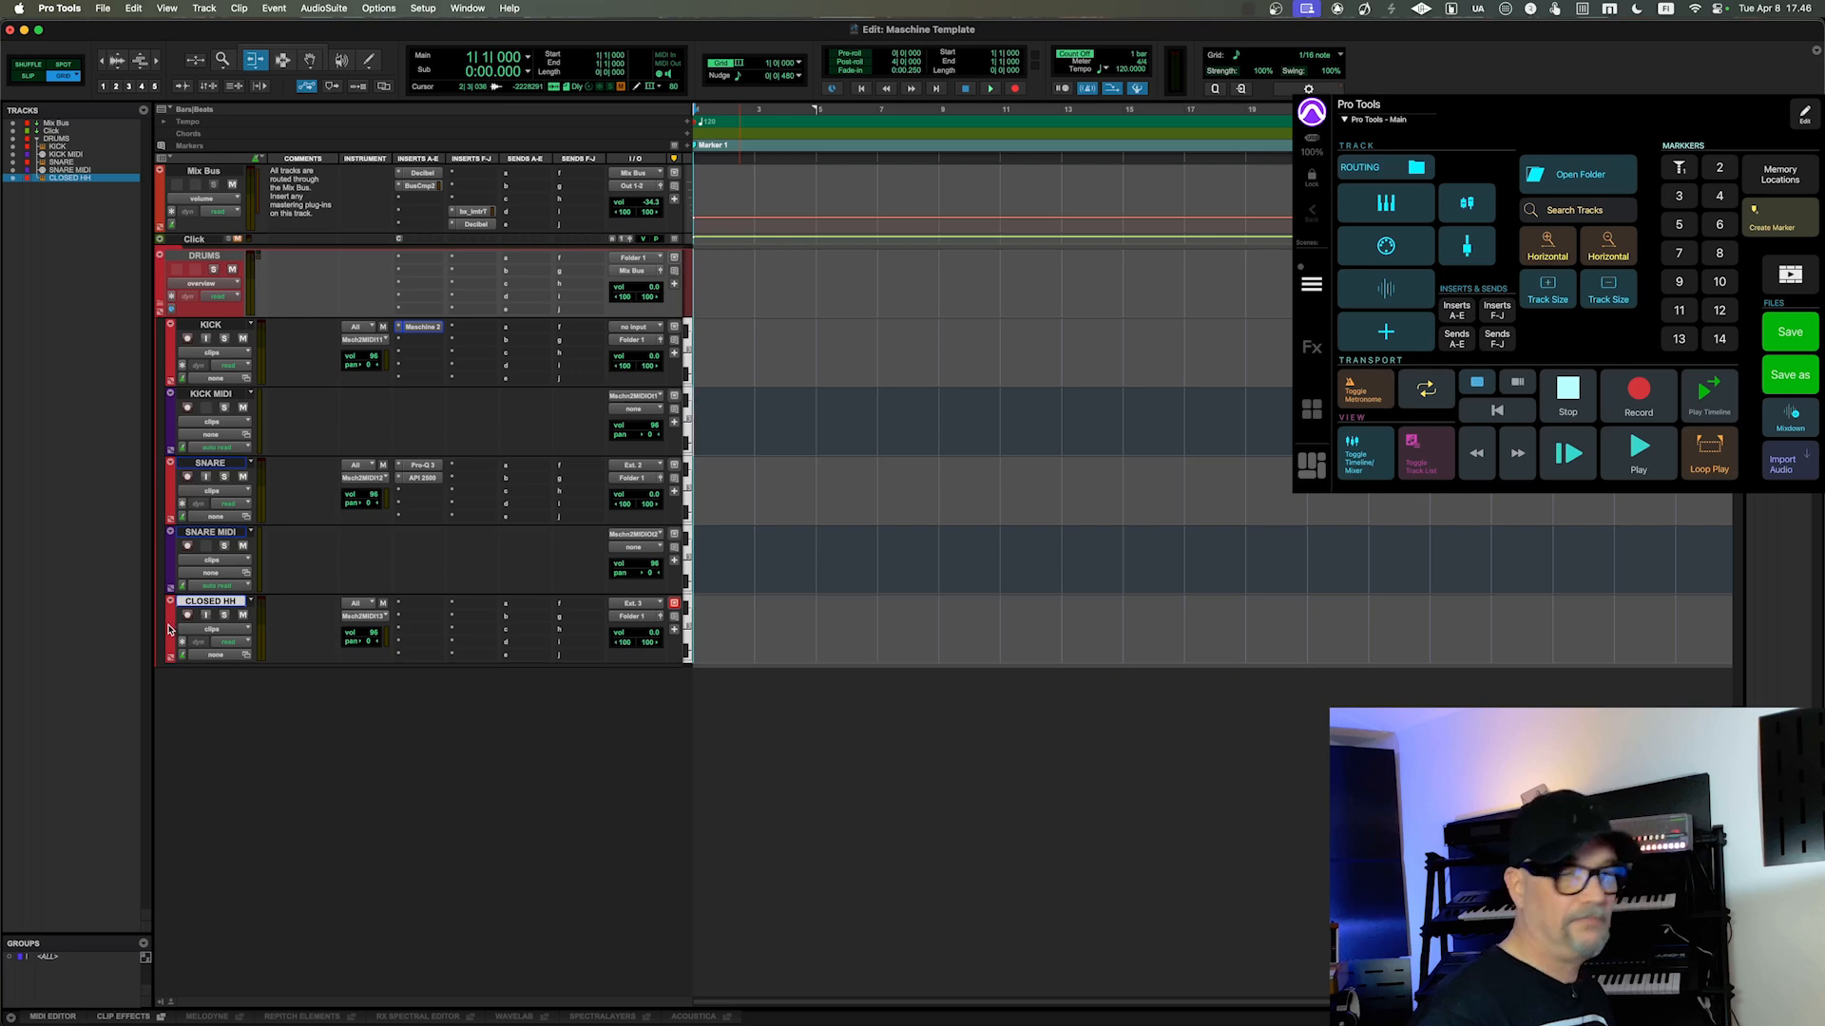
pyautogui.press('super+shift+n')
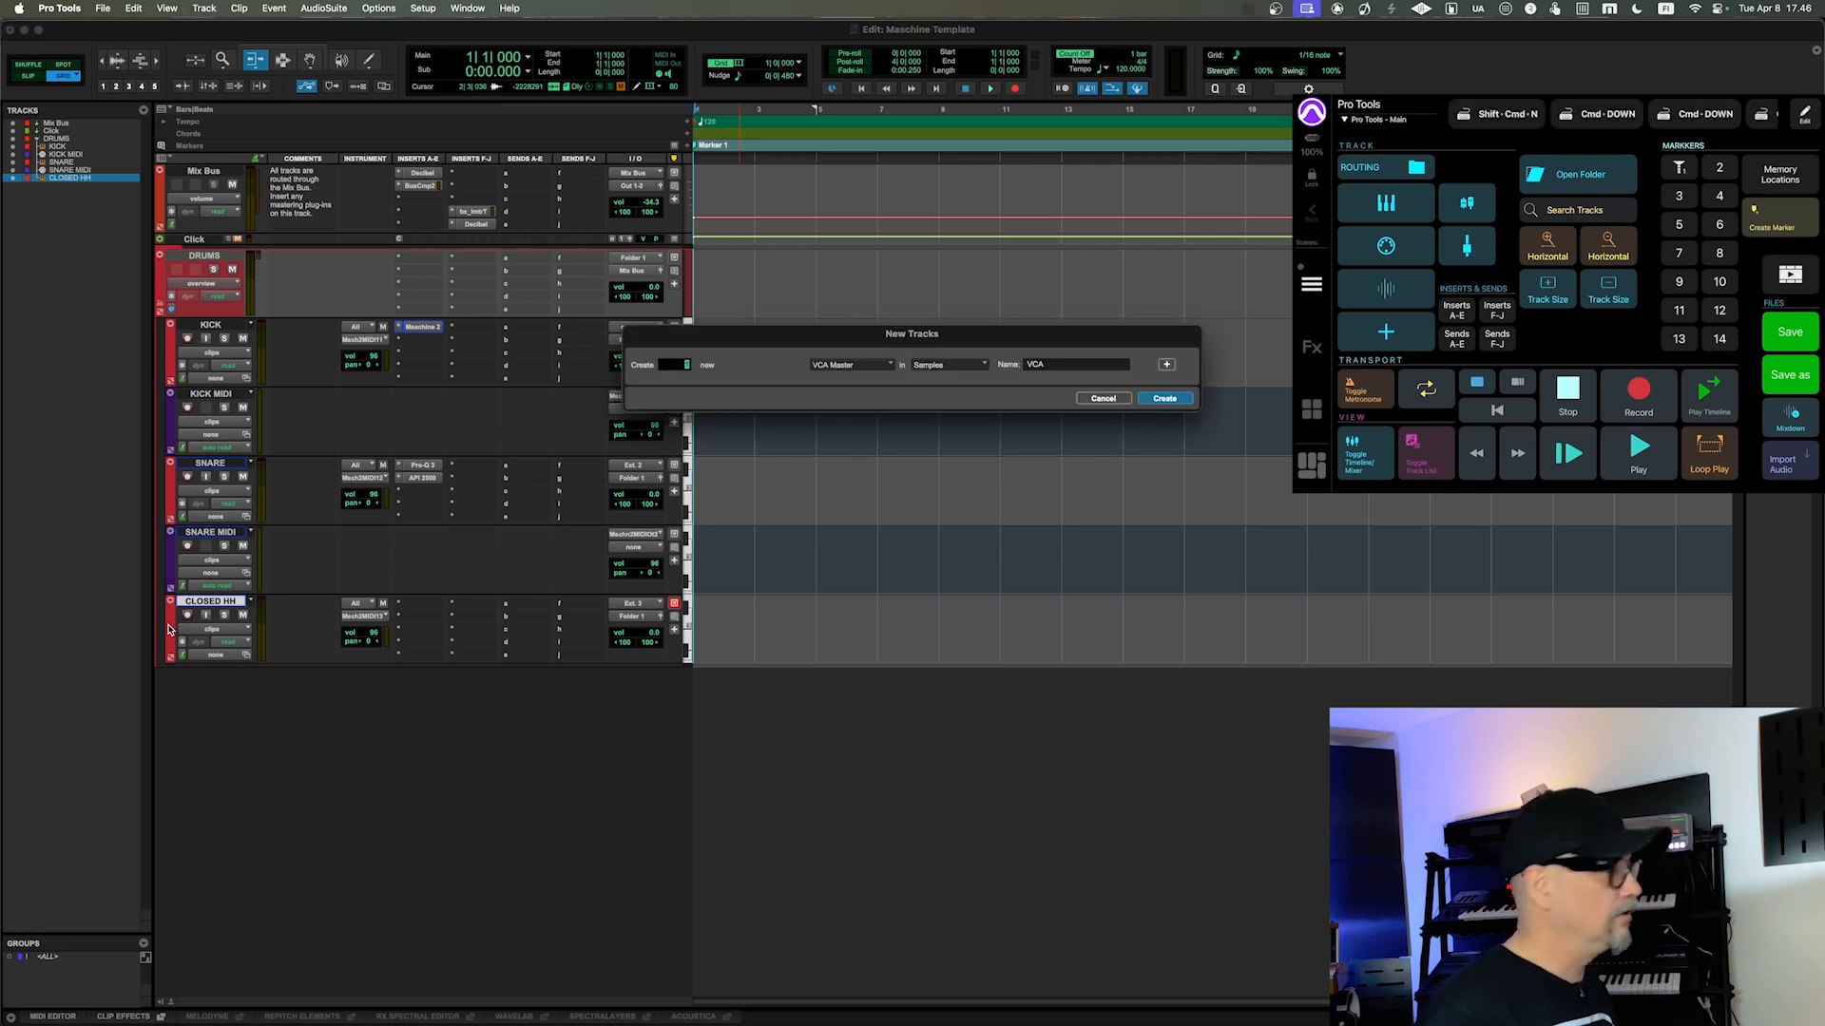
pyautogui.press('Return')
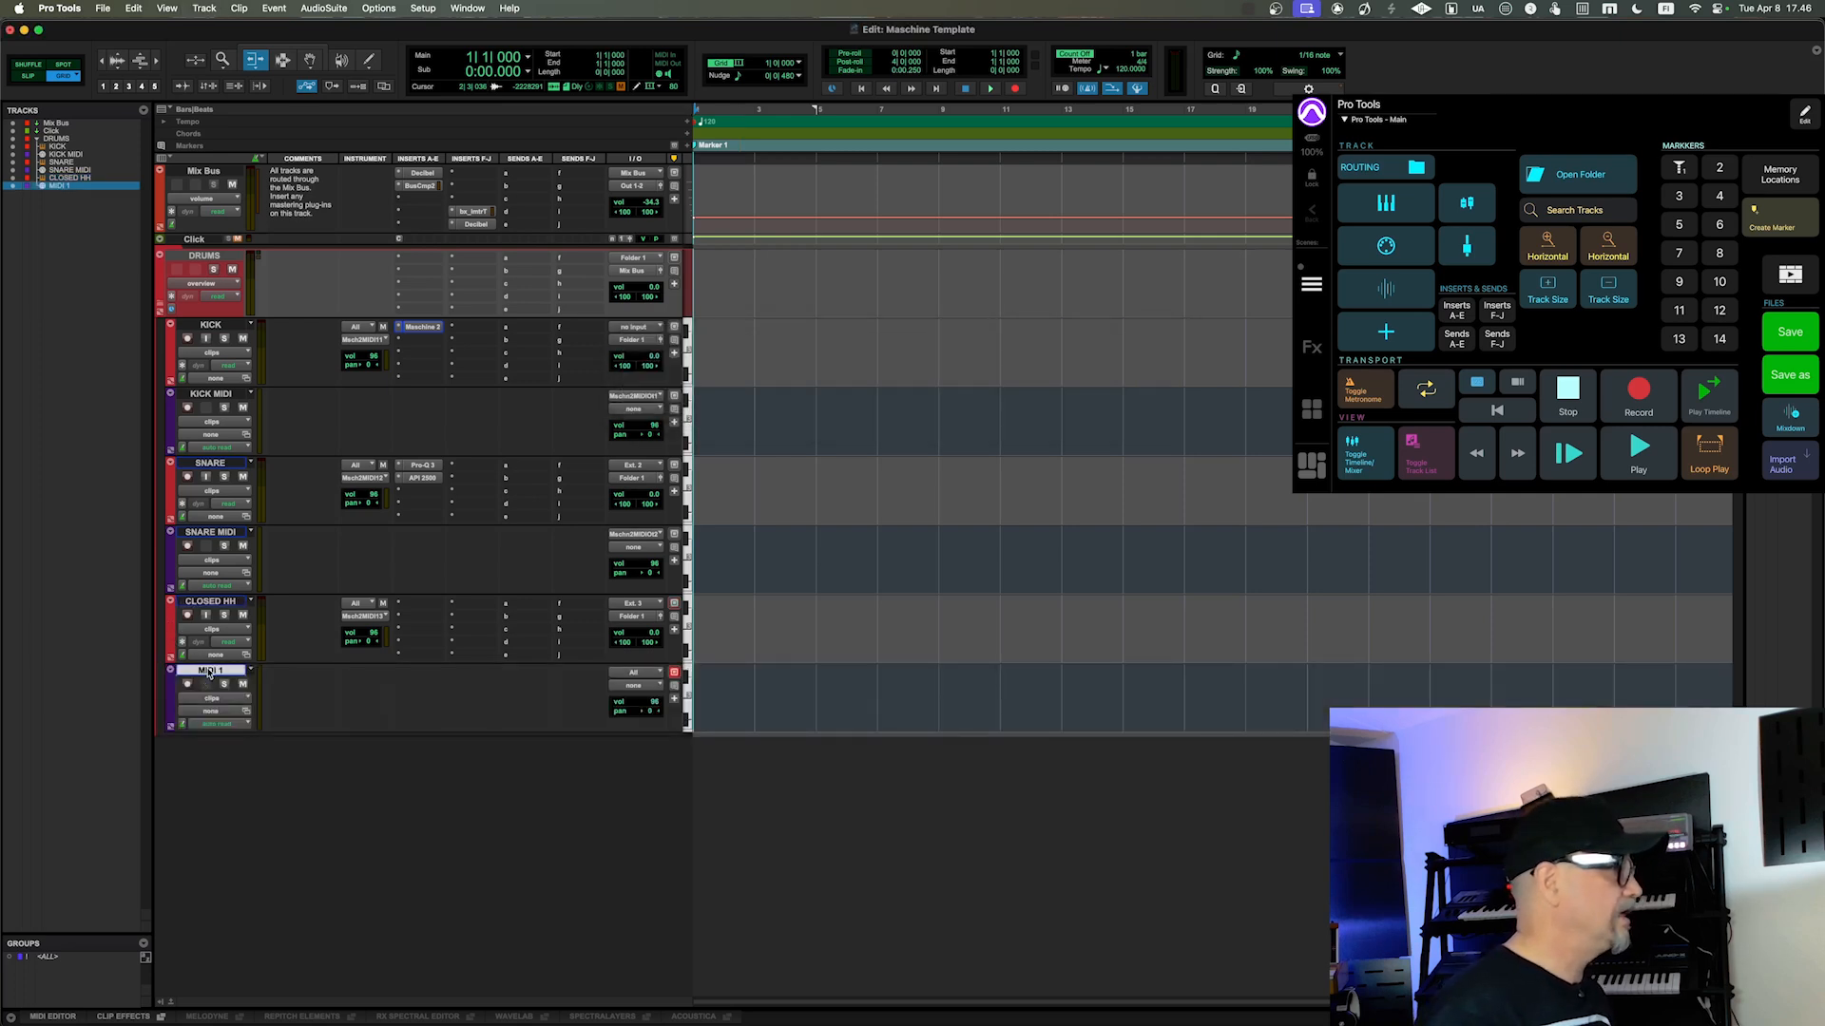
# Step: Rename the new MIDI track as CLOSEDHH MIDI
pyautogui.doubleClick(210, 671)
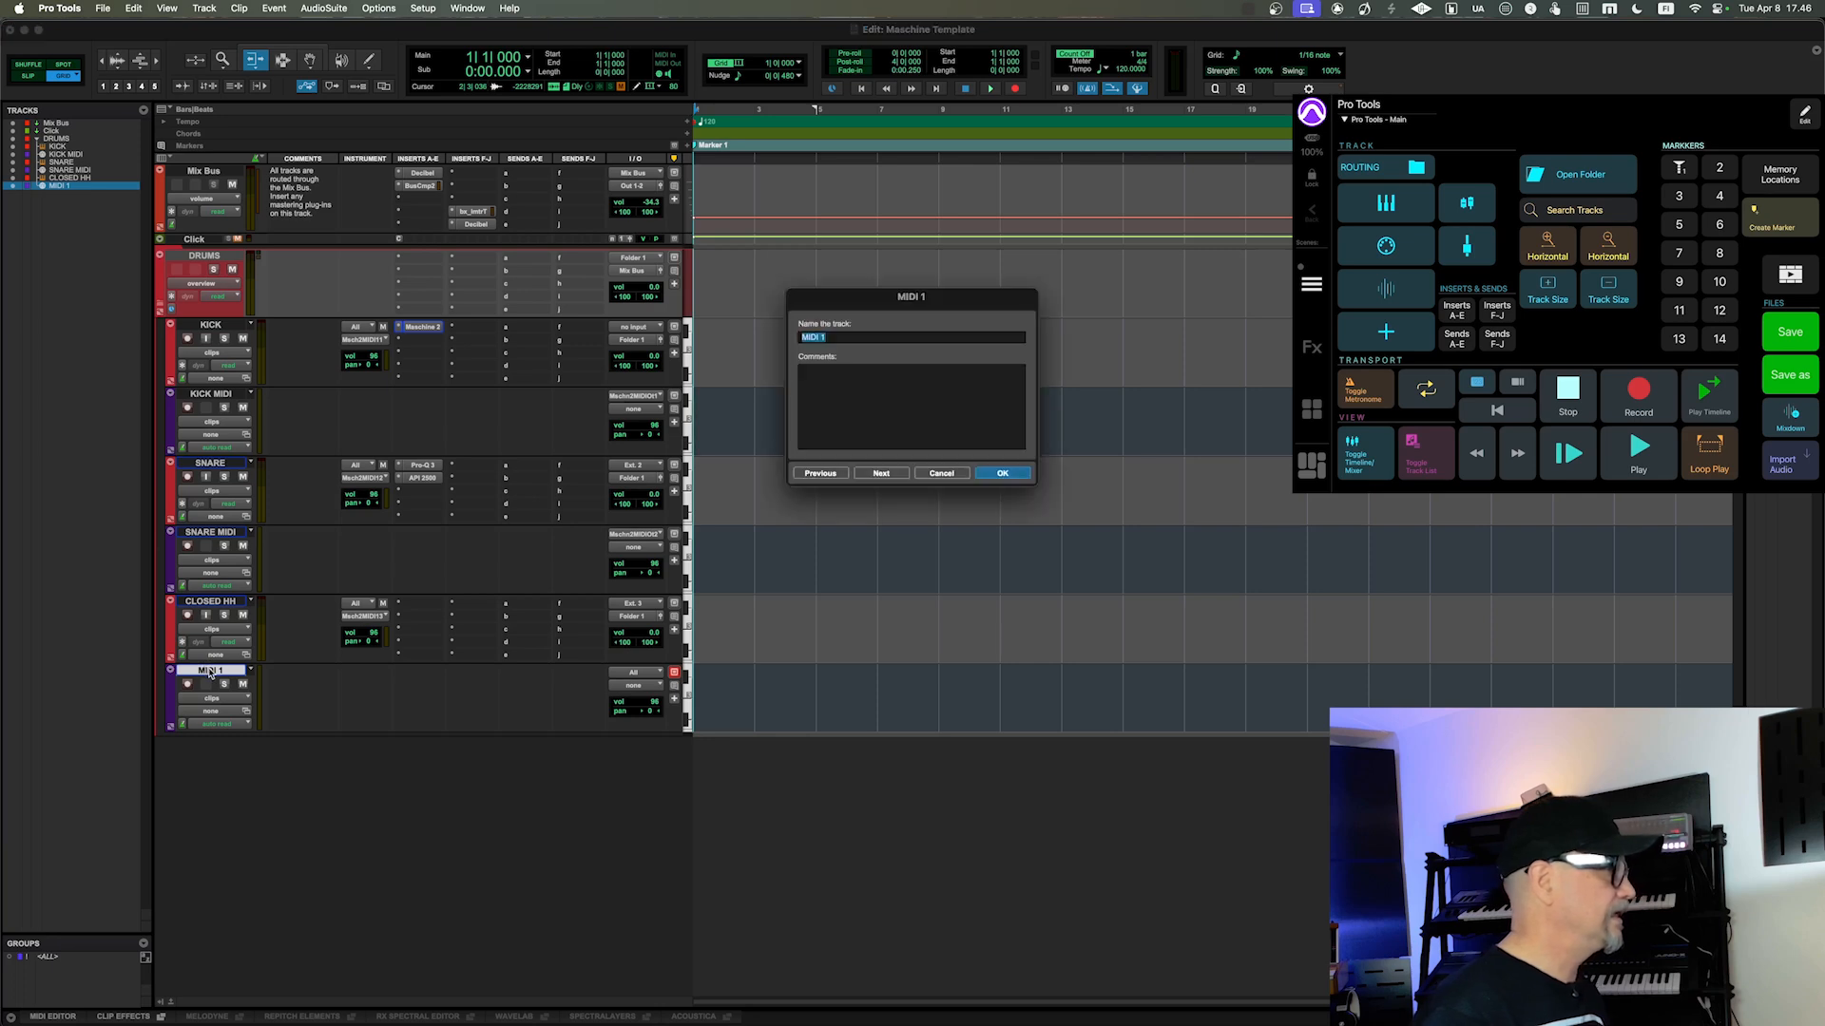
pyautogui.write('q')
pyautogui.write('LO')
pyautogui.write('SED')
pyautogui.write('HH ')
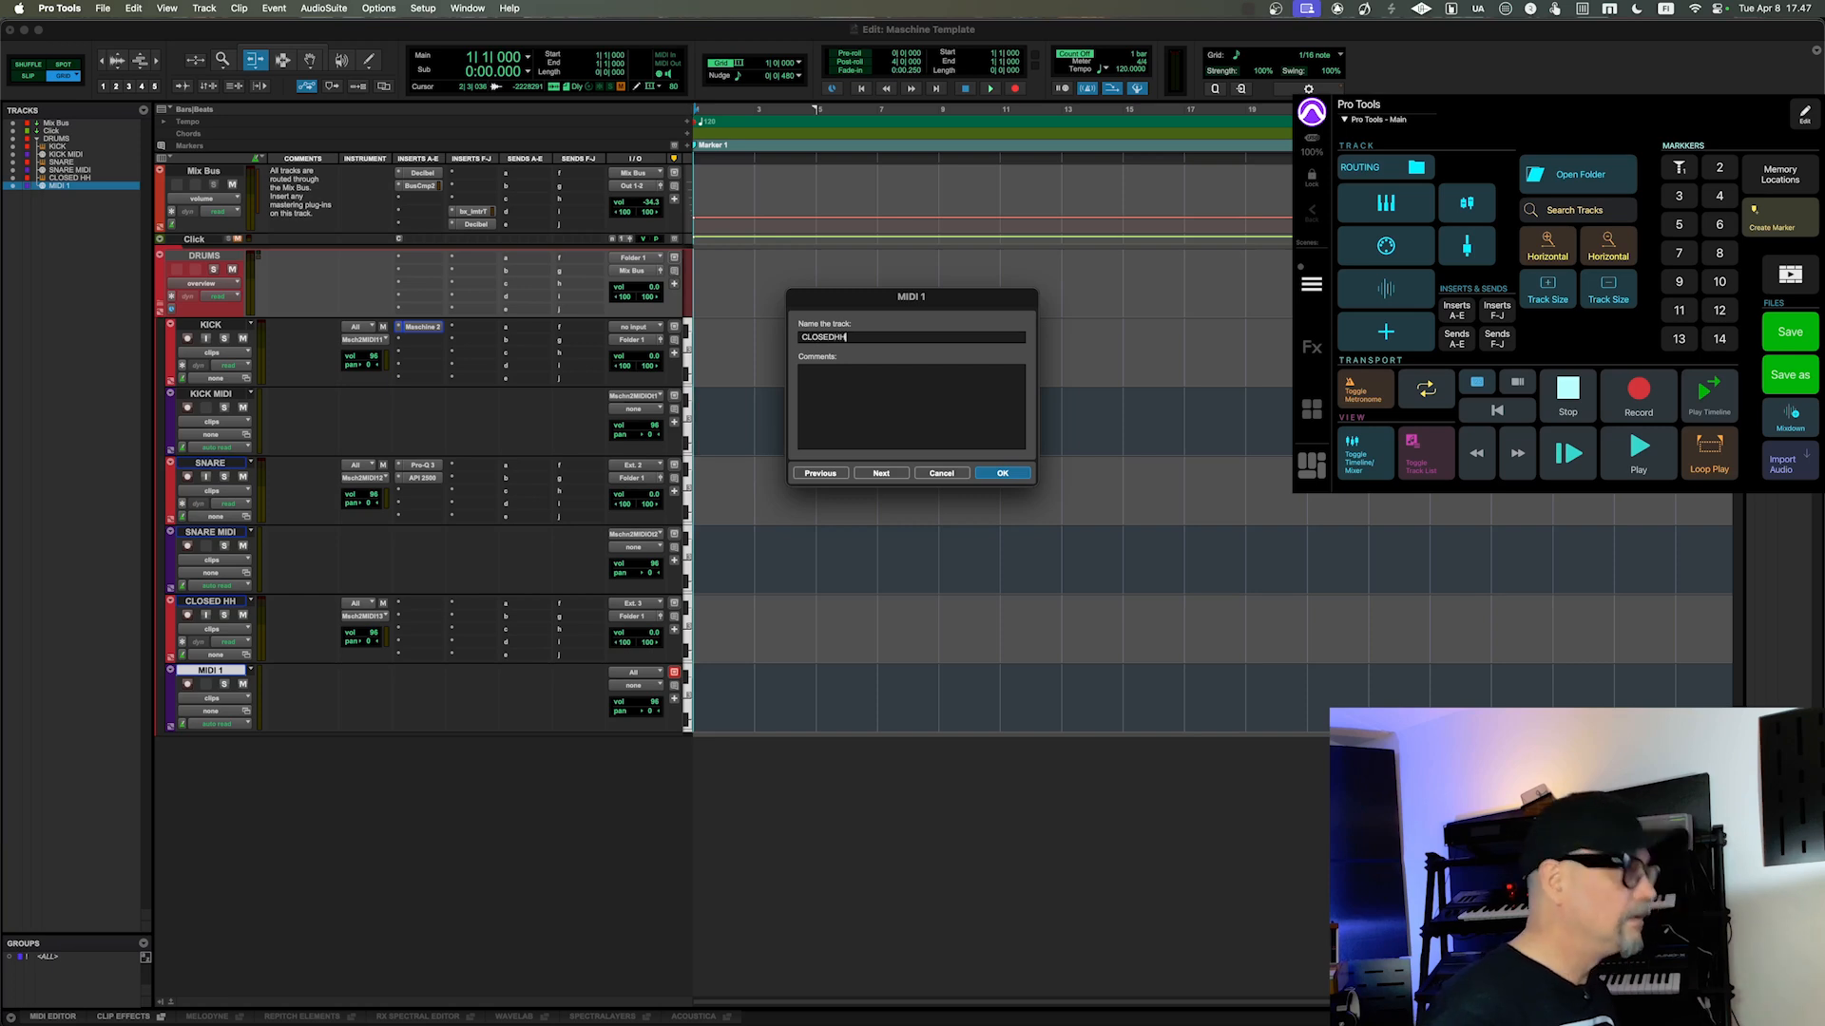
pyautogui.write('MIDI')
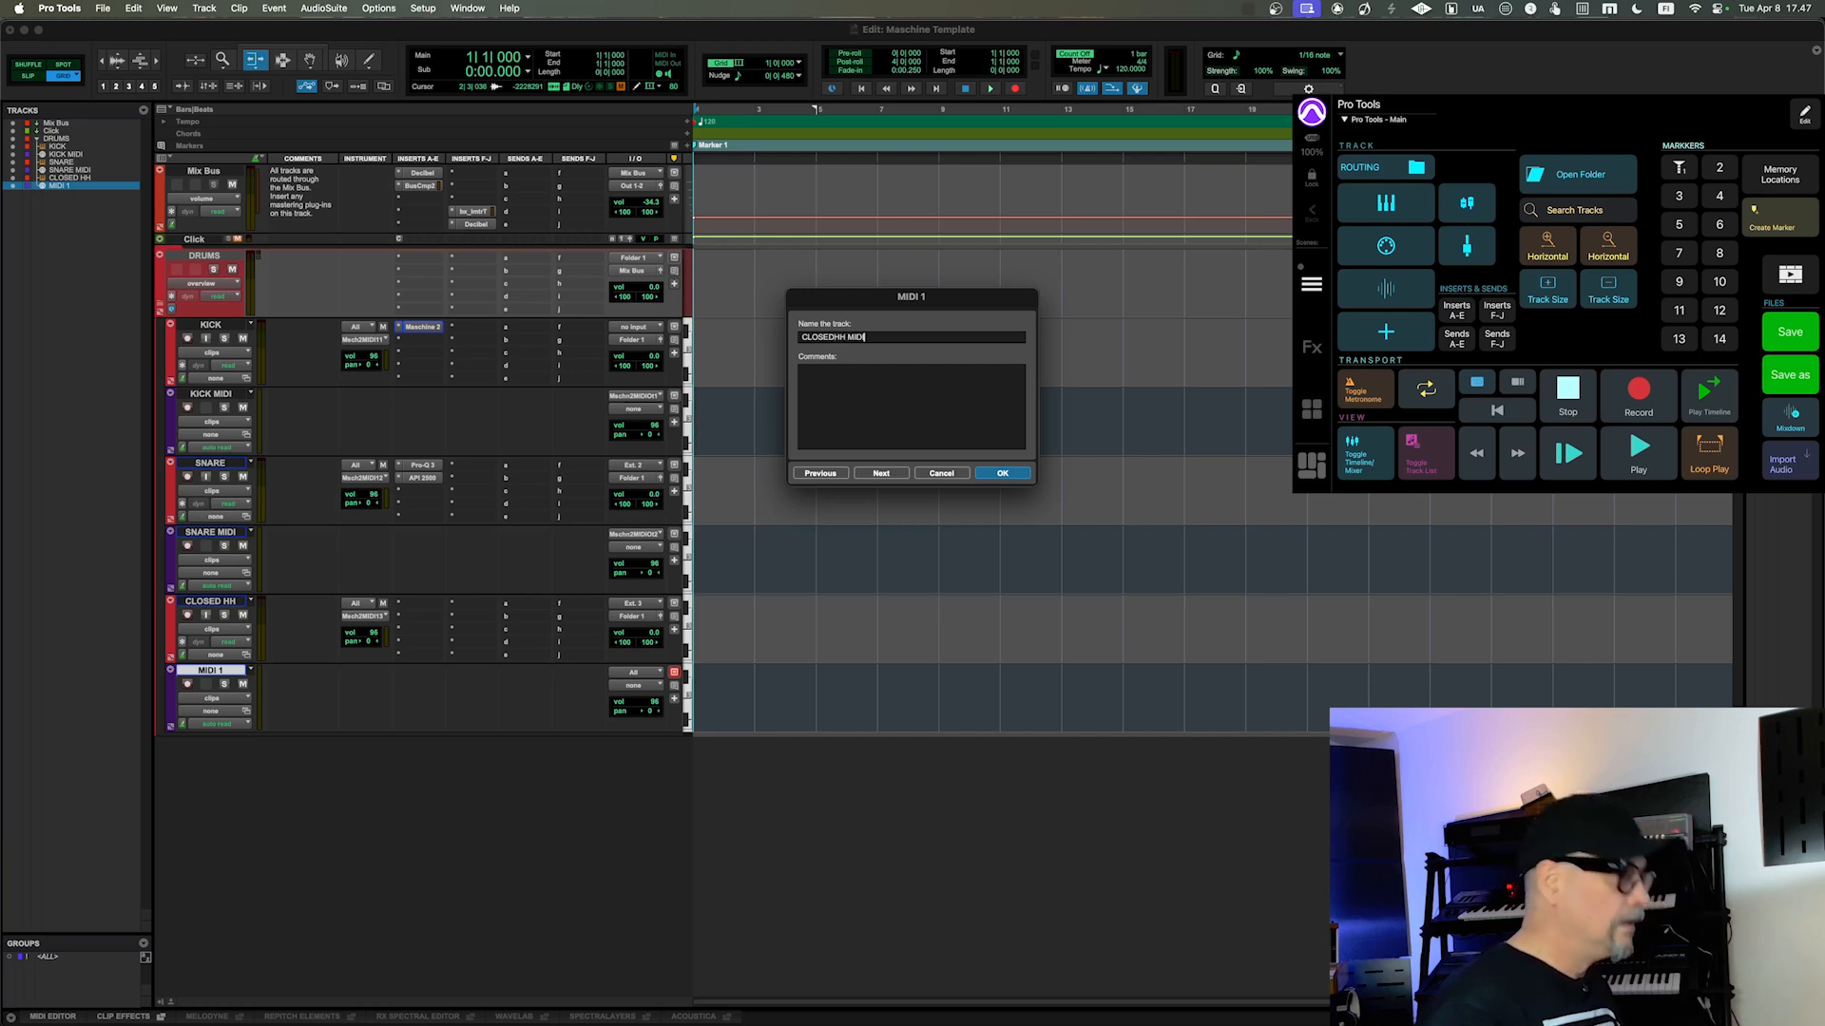
pyautogui.press('Return')
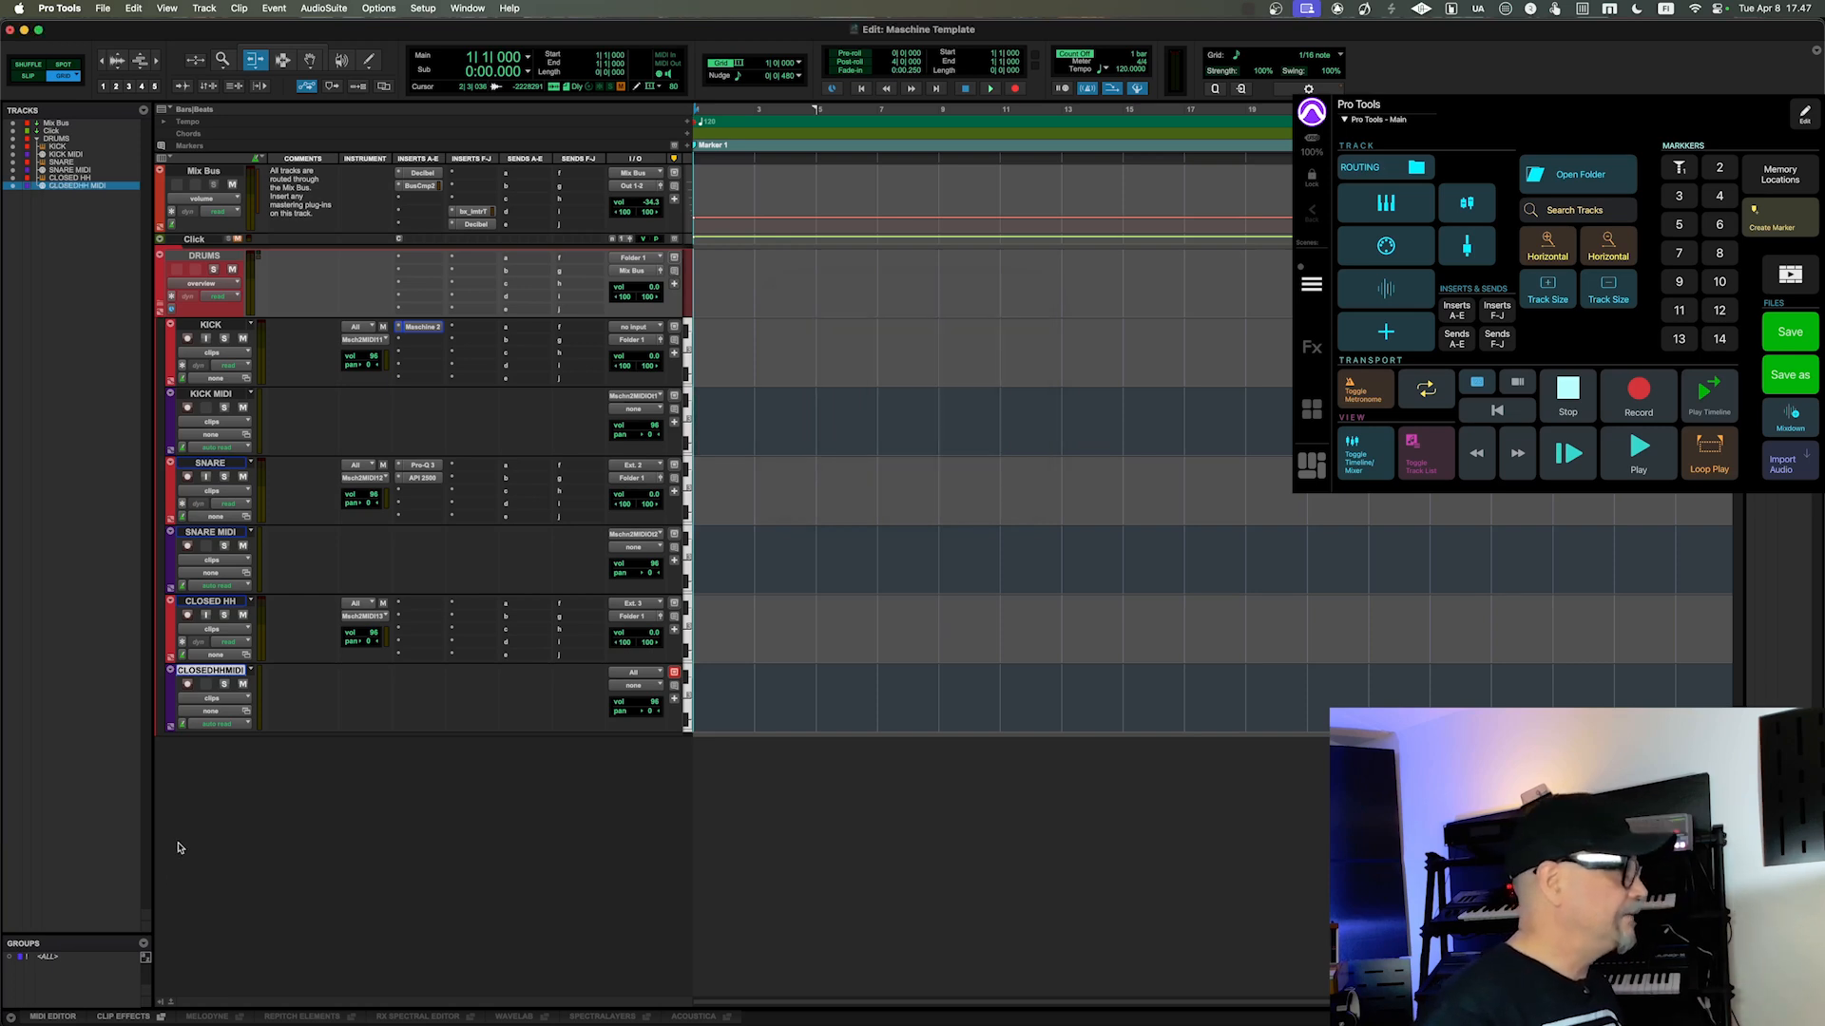
# Step: Set the CLOSEDHH MIDI track's MIDI input to channel-3 of Maschine 2 MIDI Out on the KICK track
pyautogui.click(630, 689)
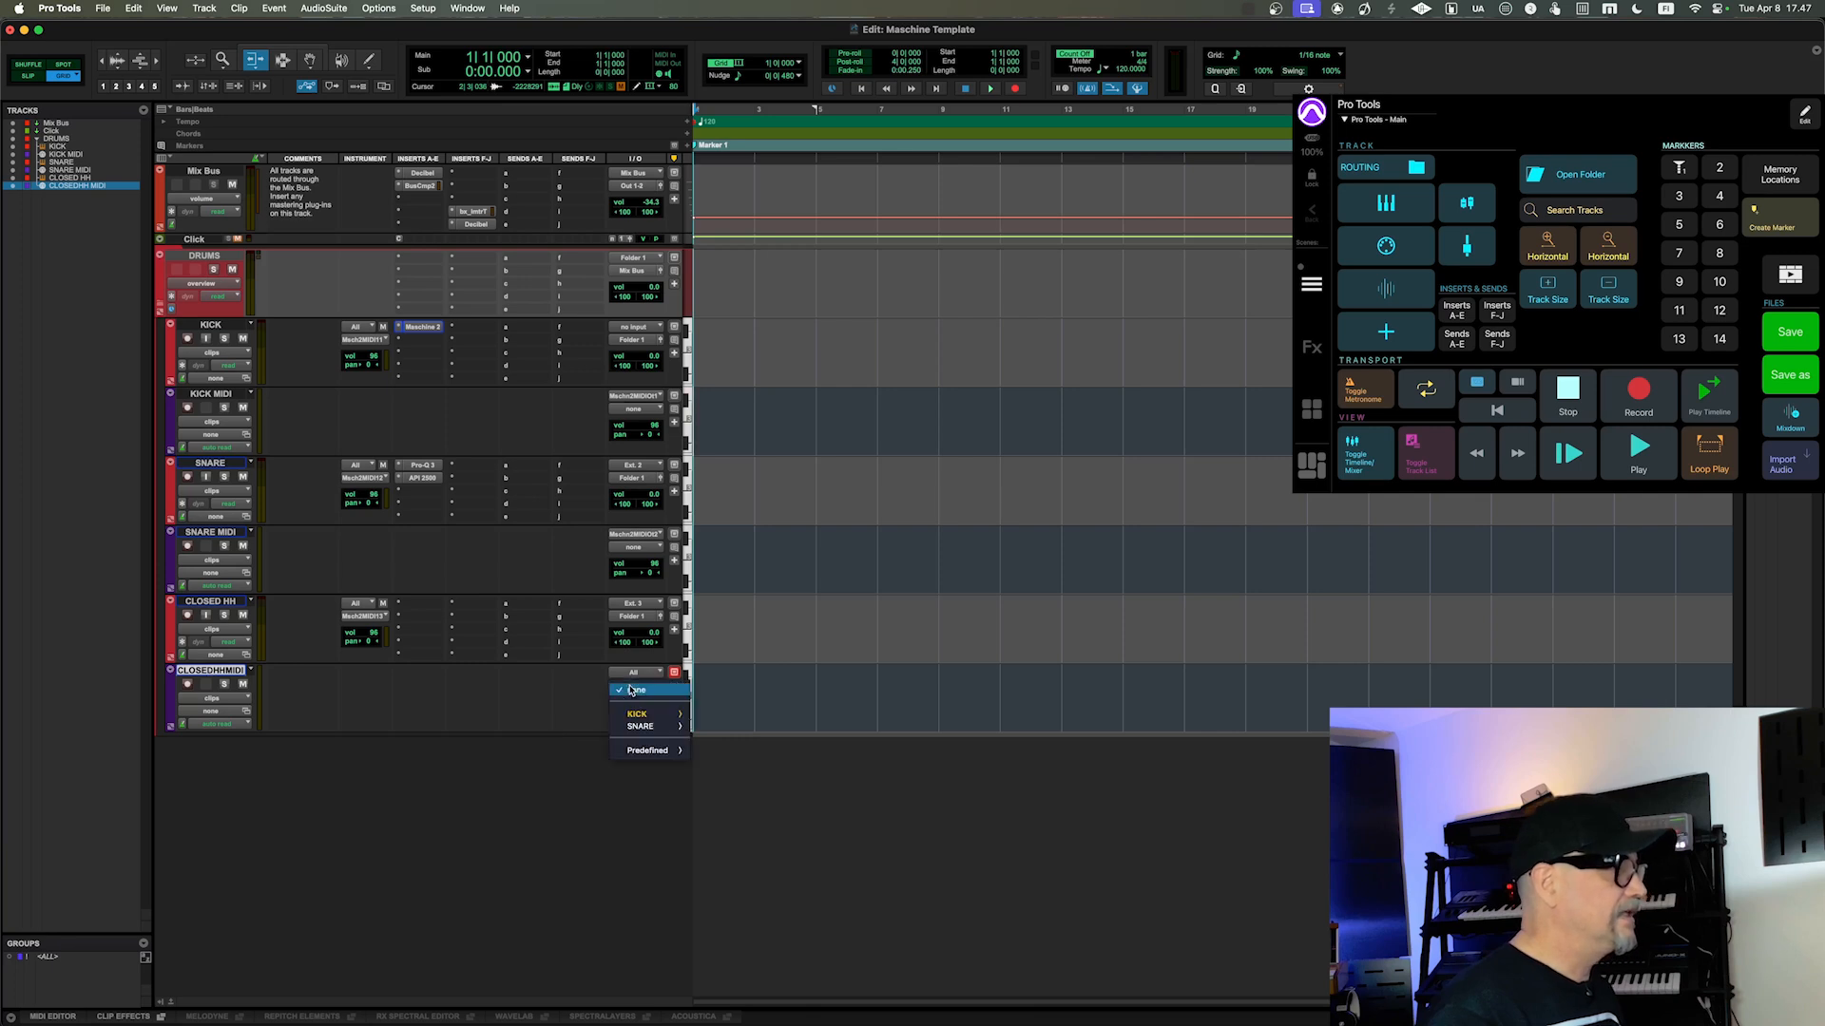
pyautogui.click(630, 690)
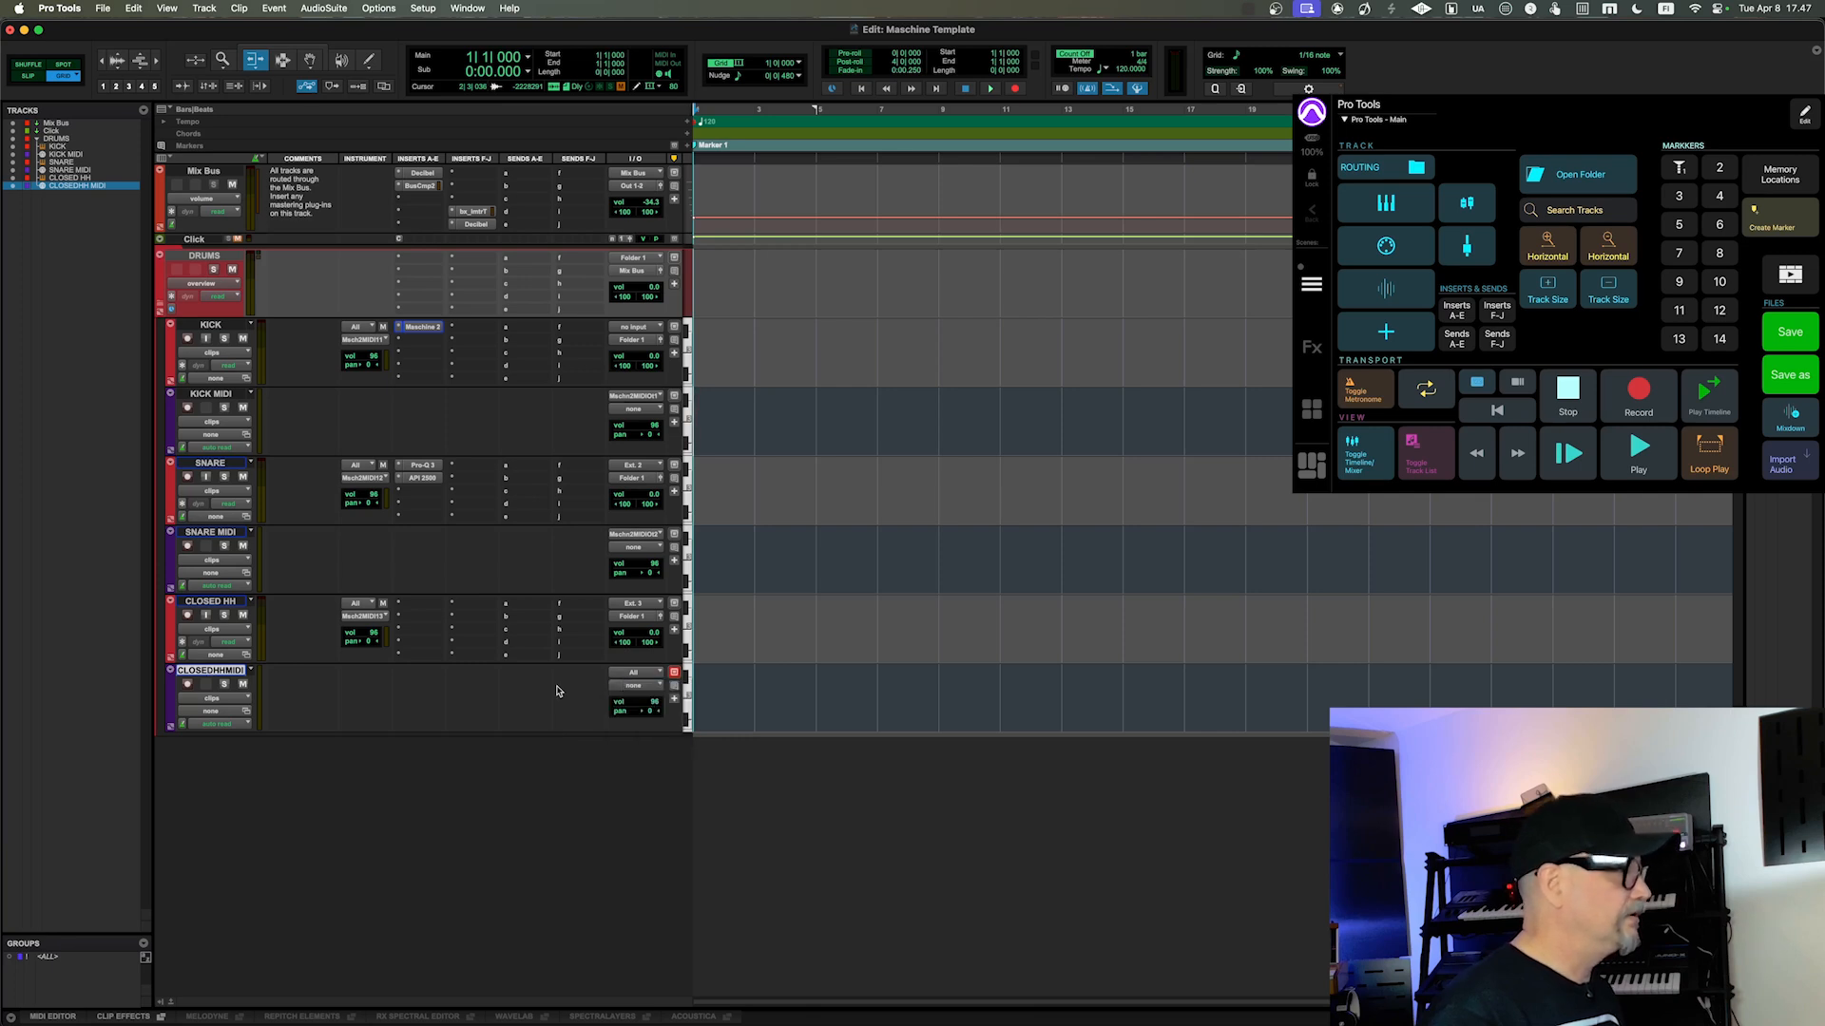
pyautogui.click(642, 676)
pyautogui.moveTo(658, 702)
pyautogui.moveTo(785, 719)
pyautogui.moveTo(1017, 722)
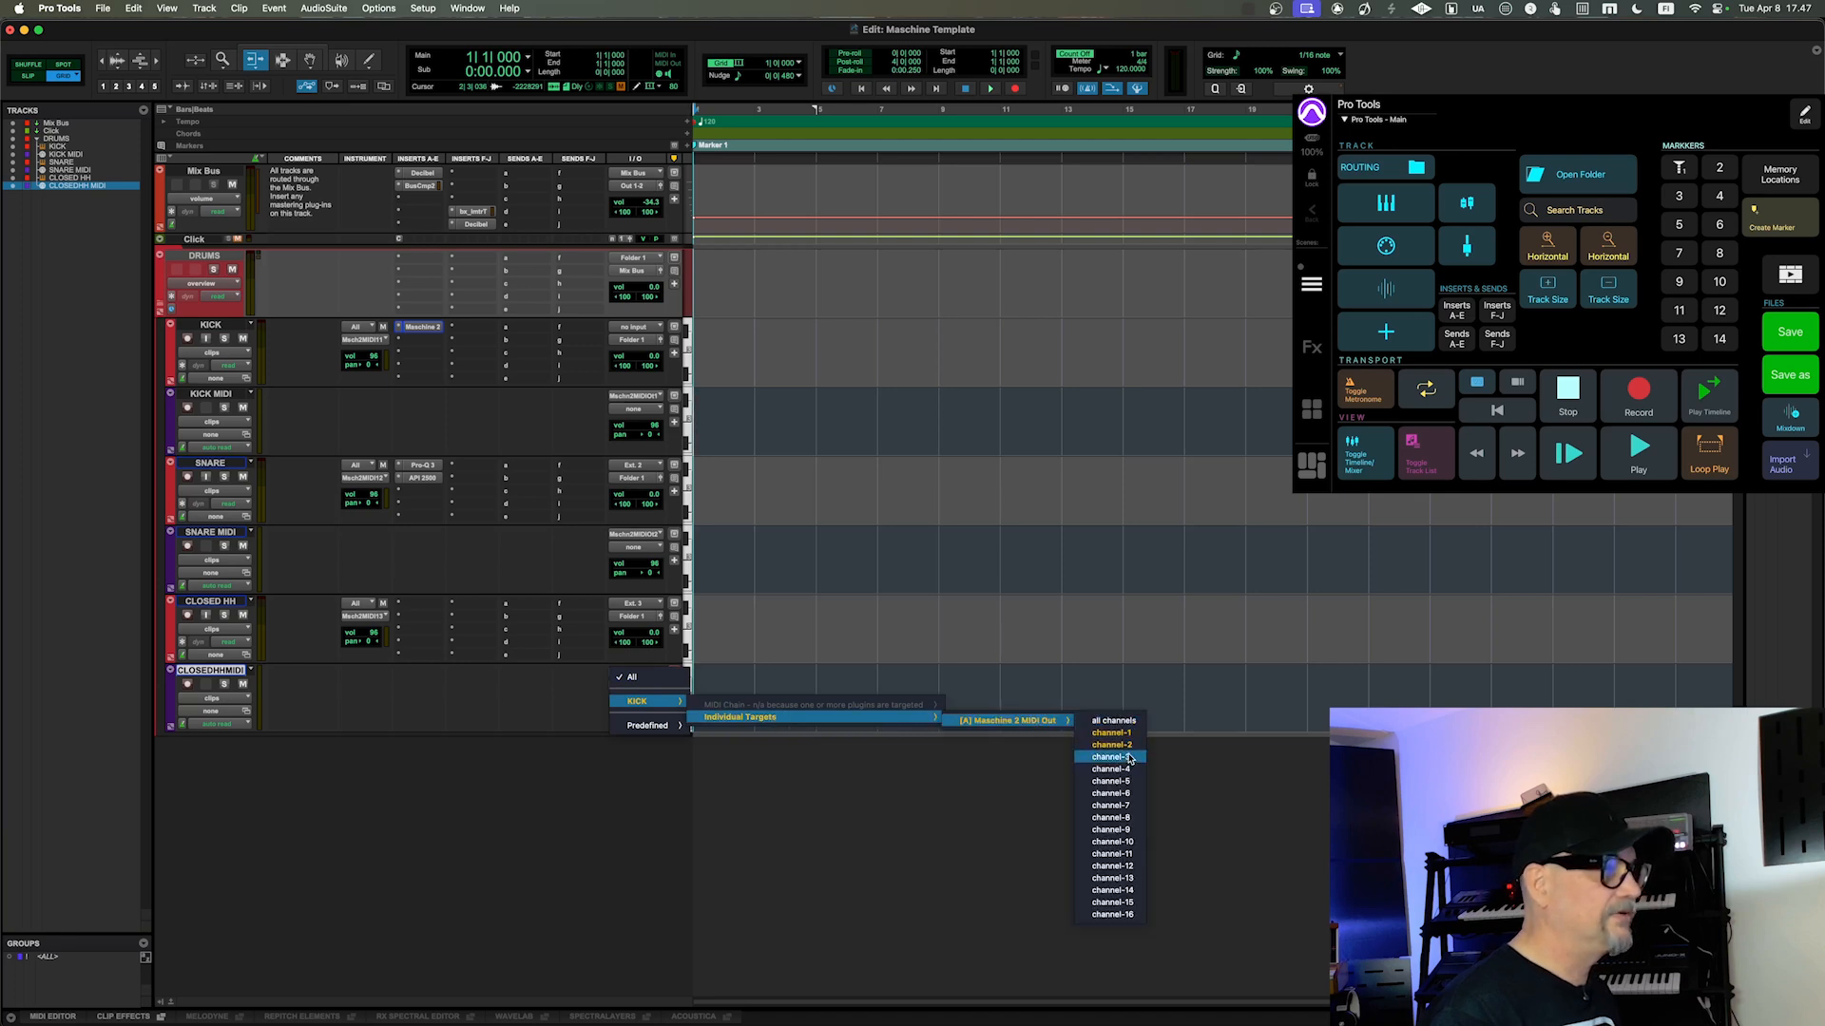
pyautogui.click(1129, 757)
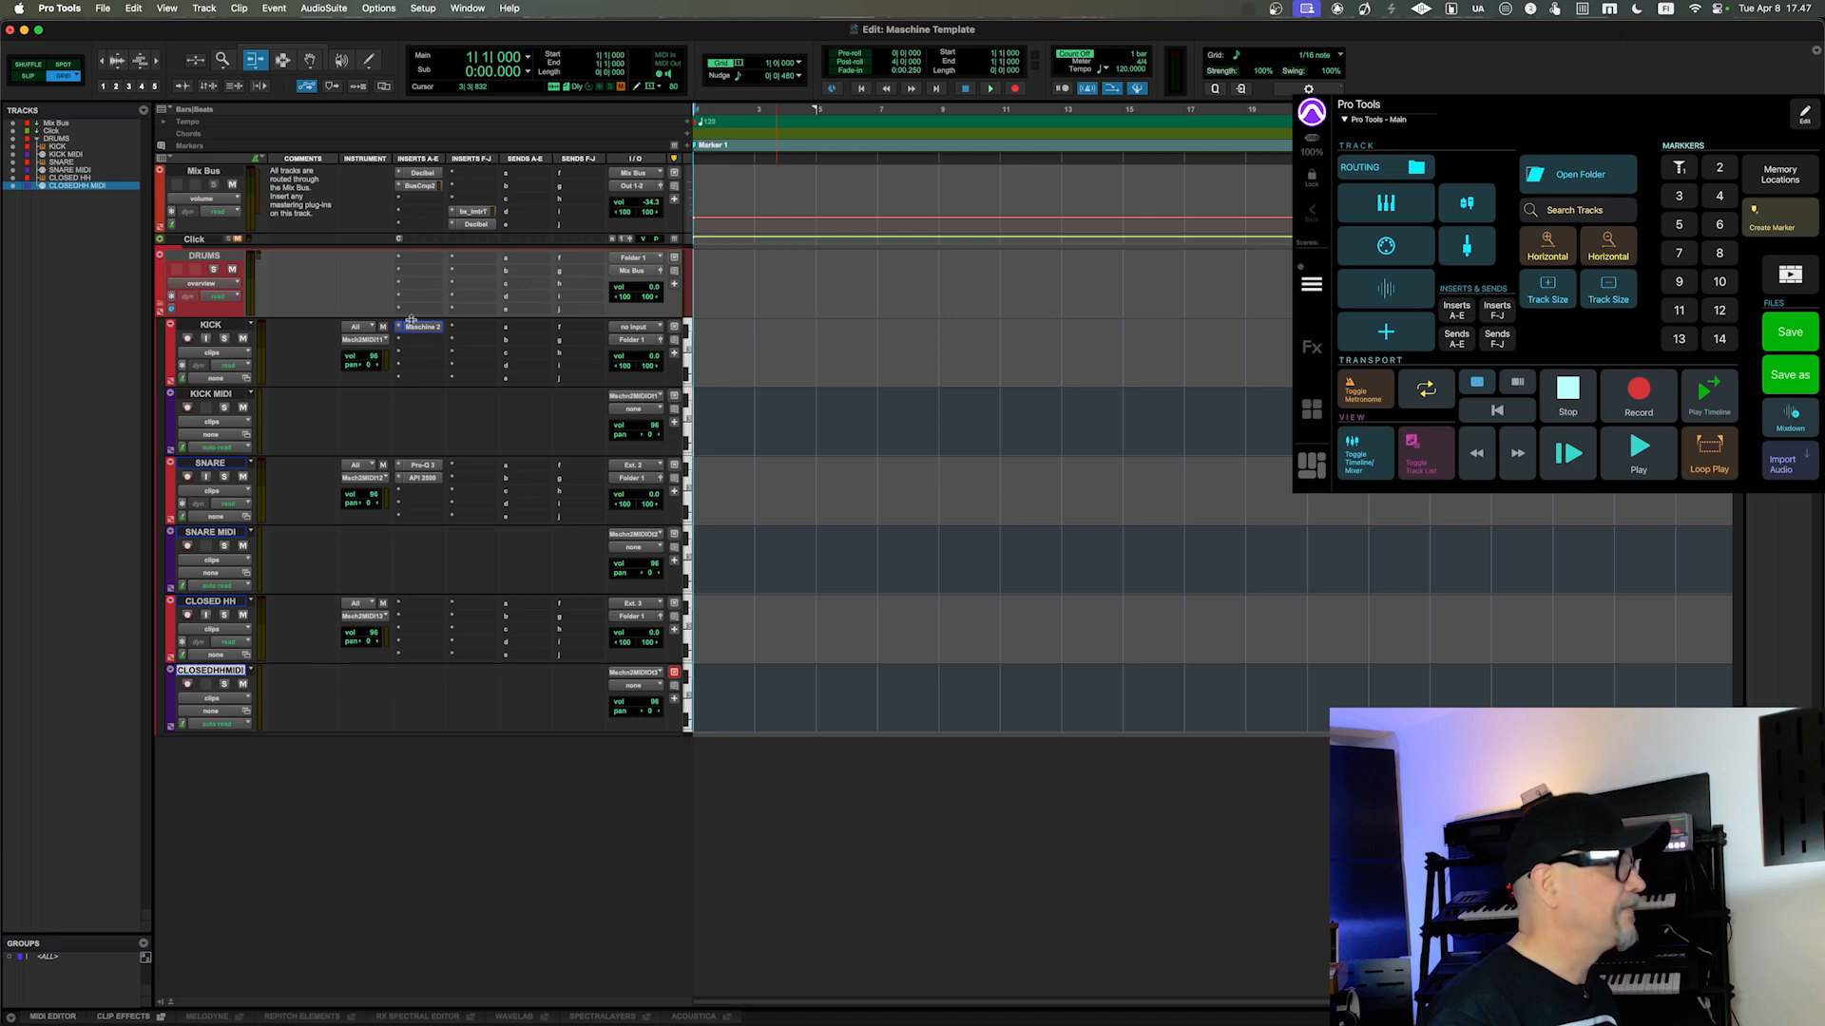
# Step: Open the KICK track's Maschine 2 and check the MIDI output settings of the ClosedHH 909 1 sound
pyautogui.click(415, 329)
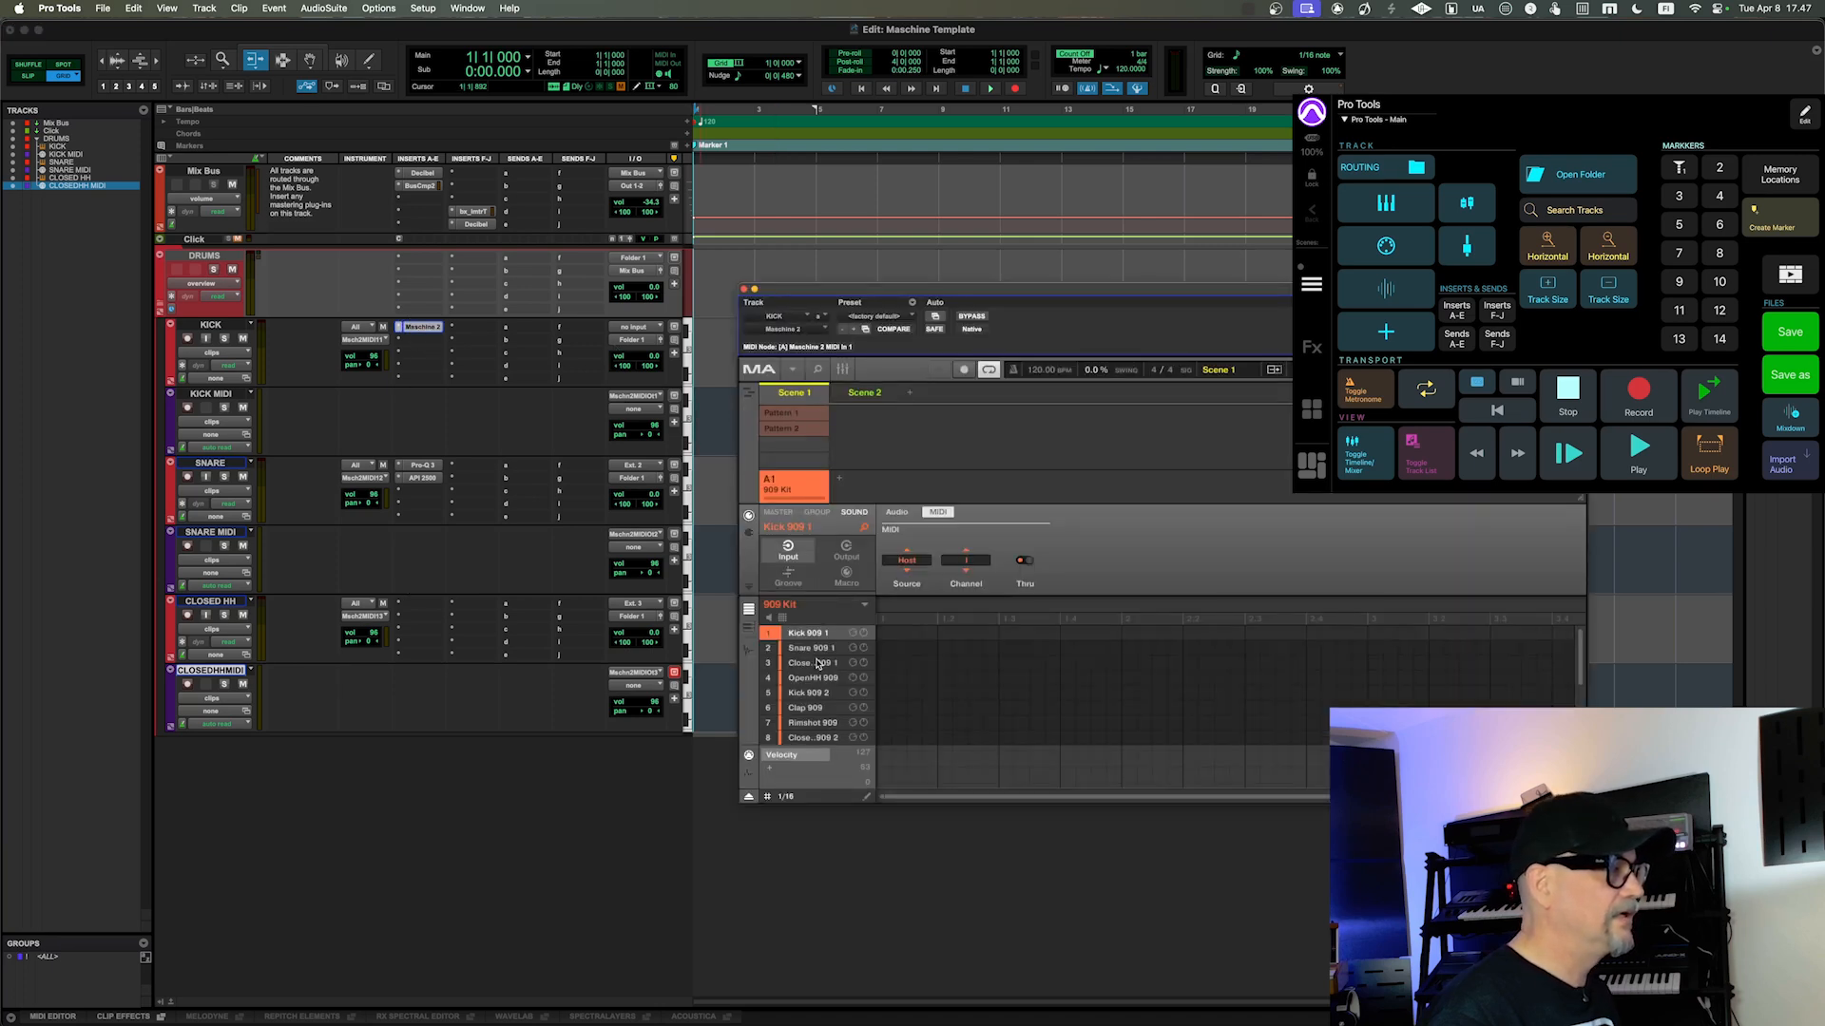
pyautogui.click(817, 664)
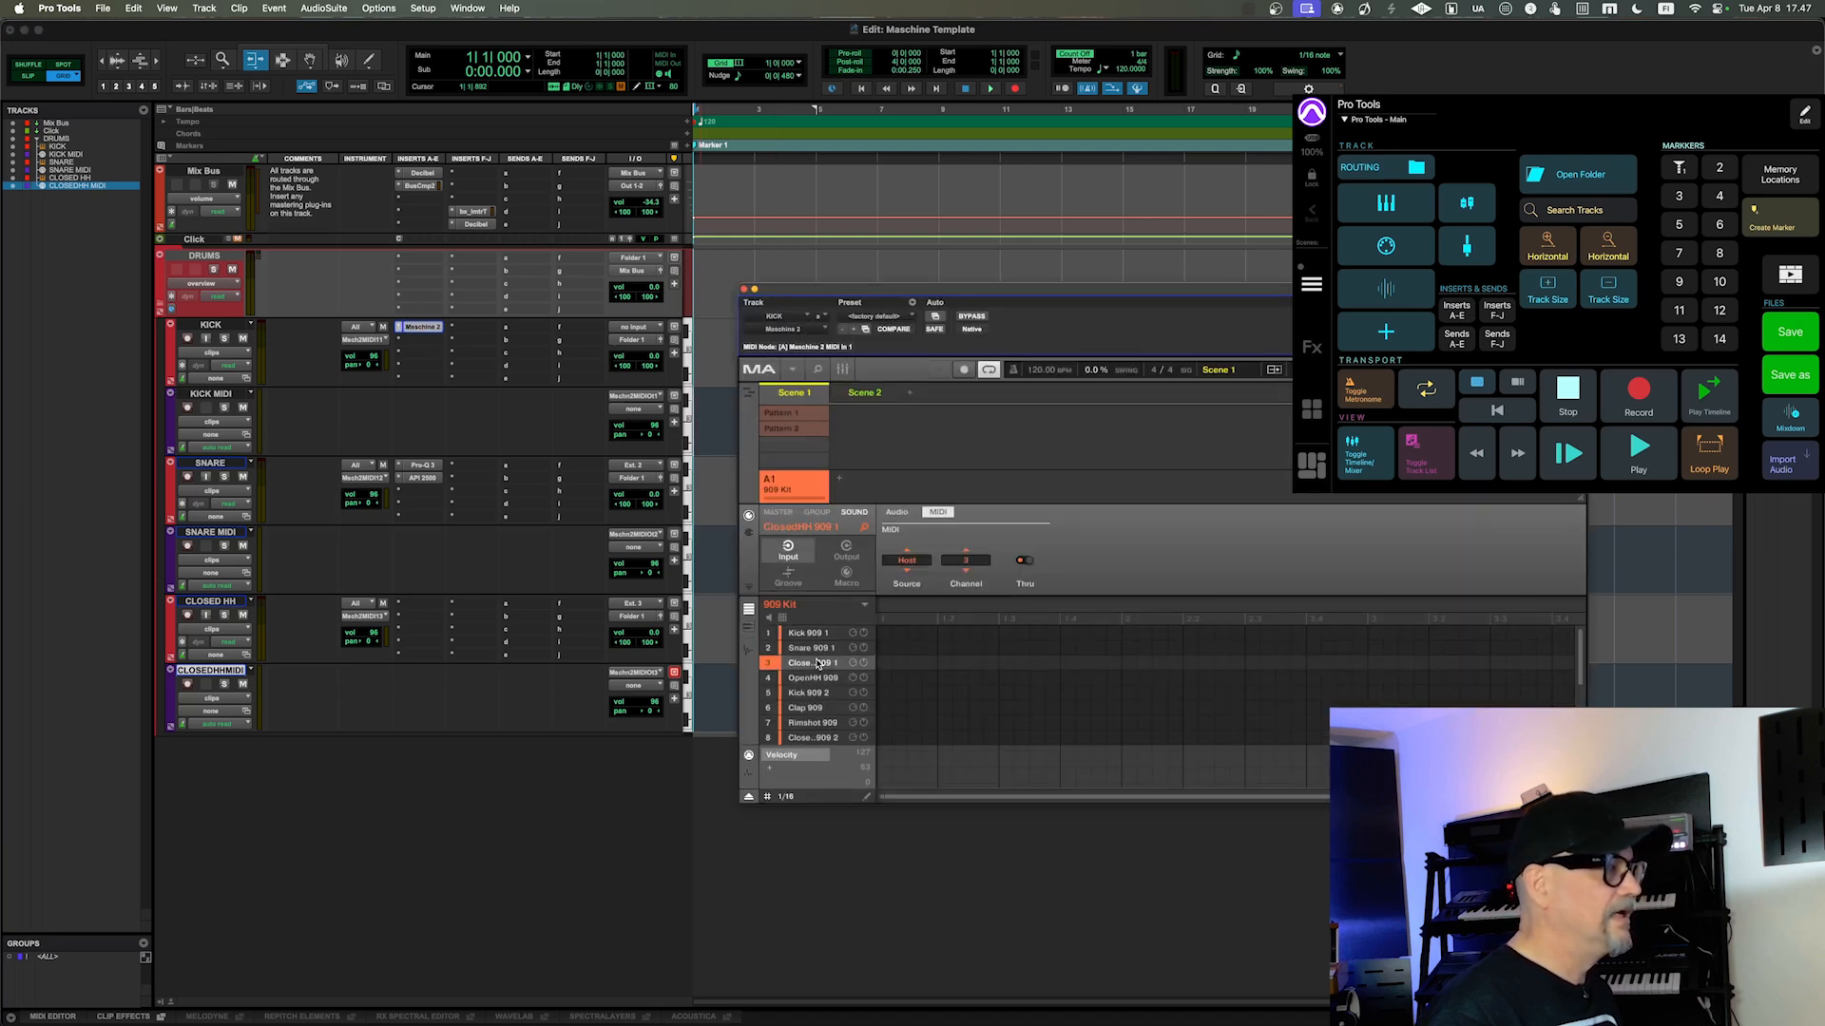
pyautogui.click(847, 552)
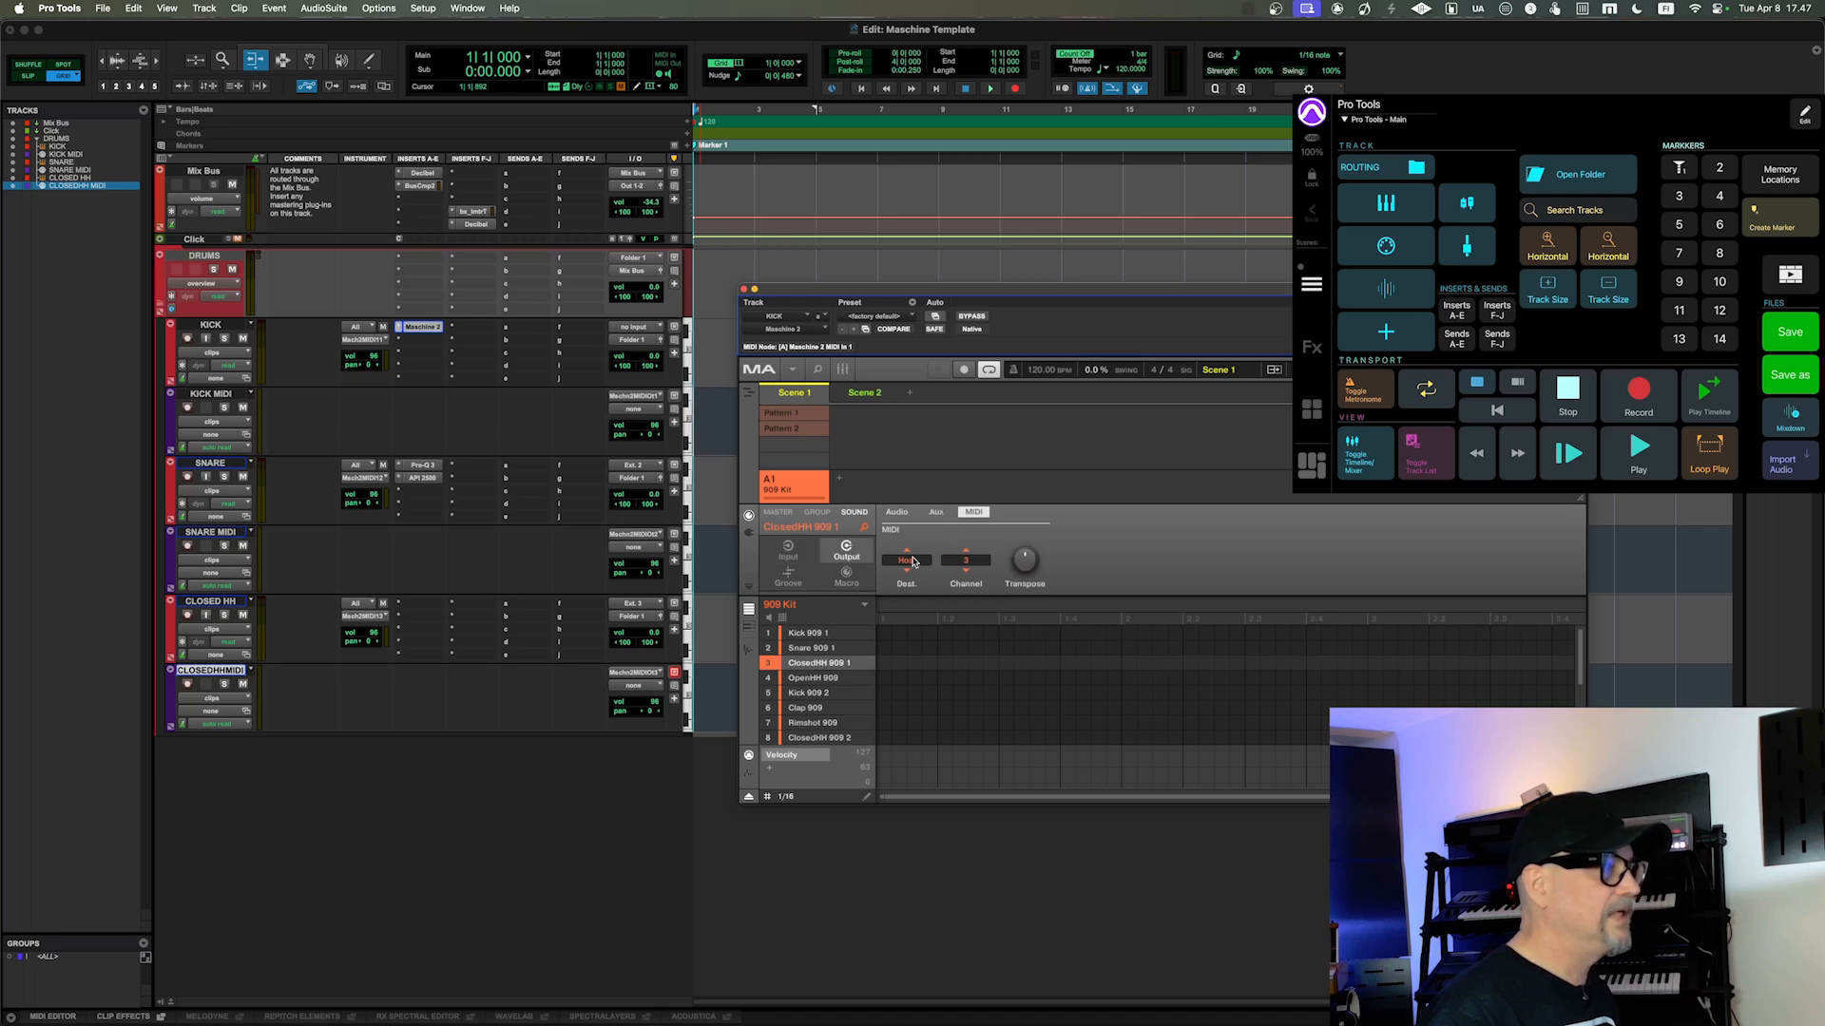
# Step: Set the OpenHH 909 sound's MIDI output destination to Host, reselect ClosedHH 909 1, and close Maschine 2
pyautogui.click(820, 678)
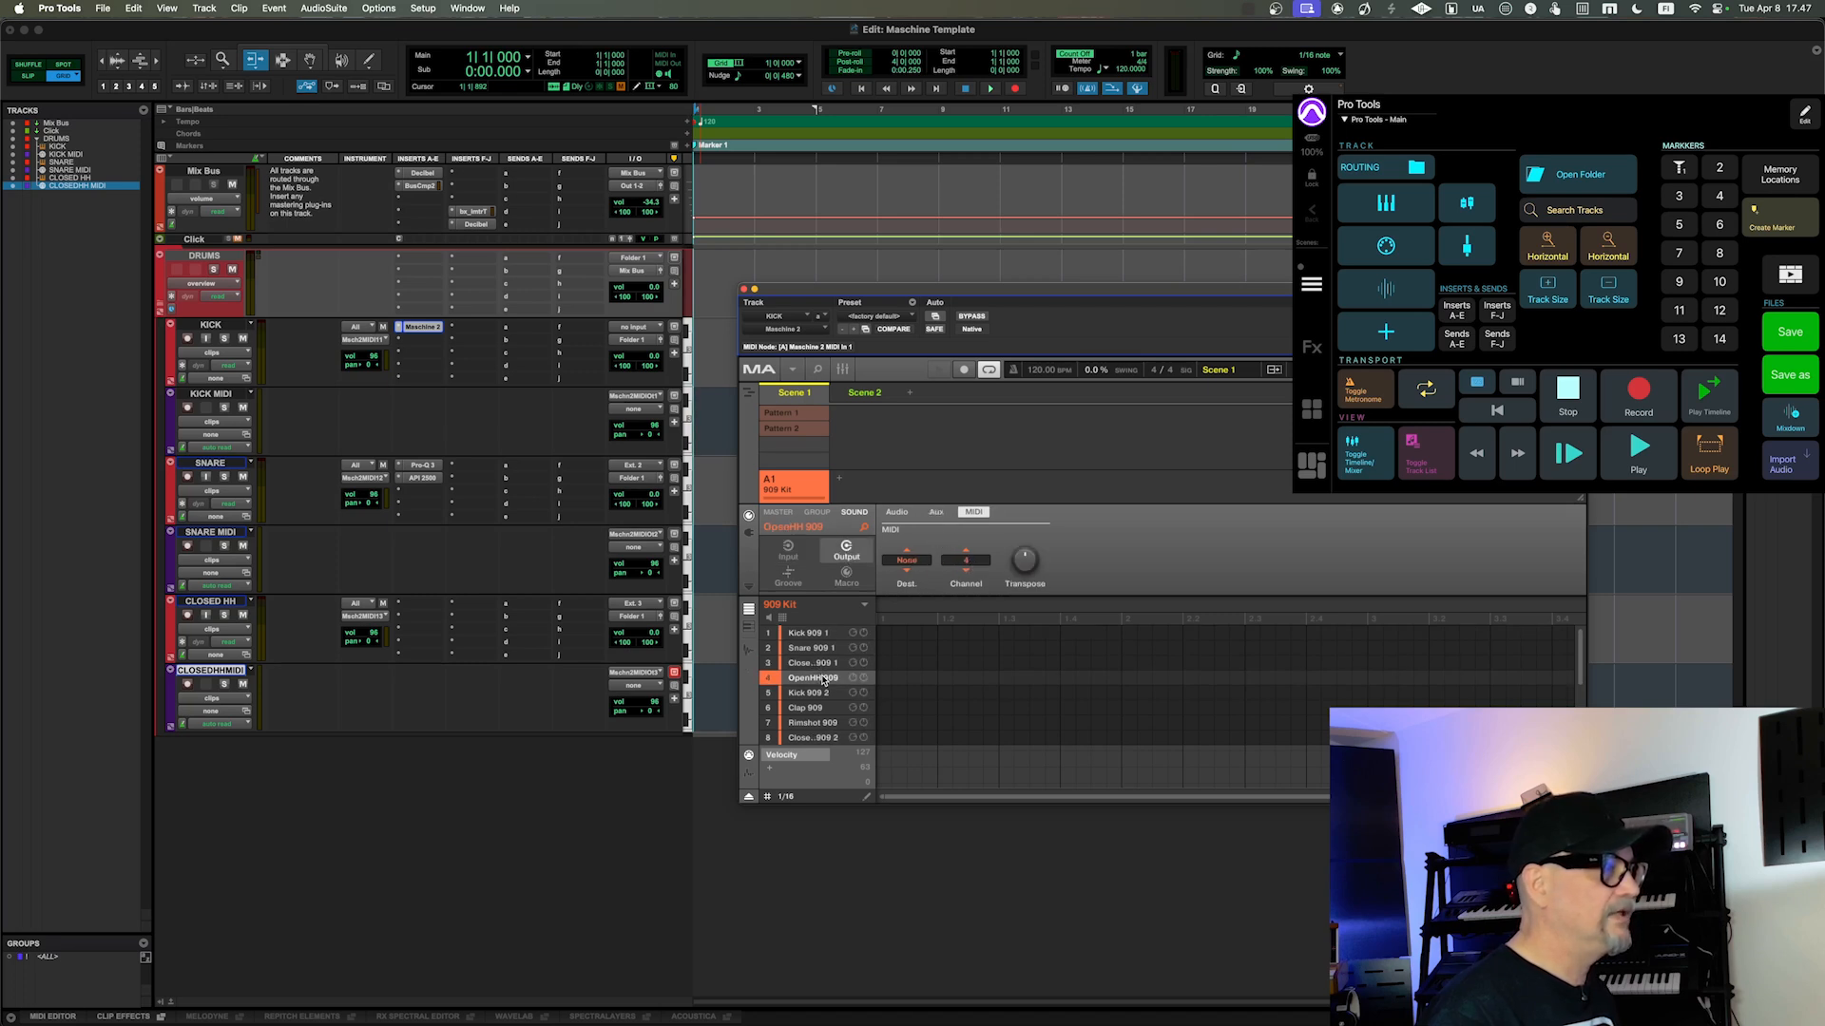
pyautogui.click(906, 561)
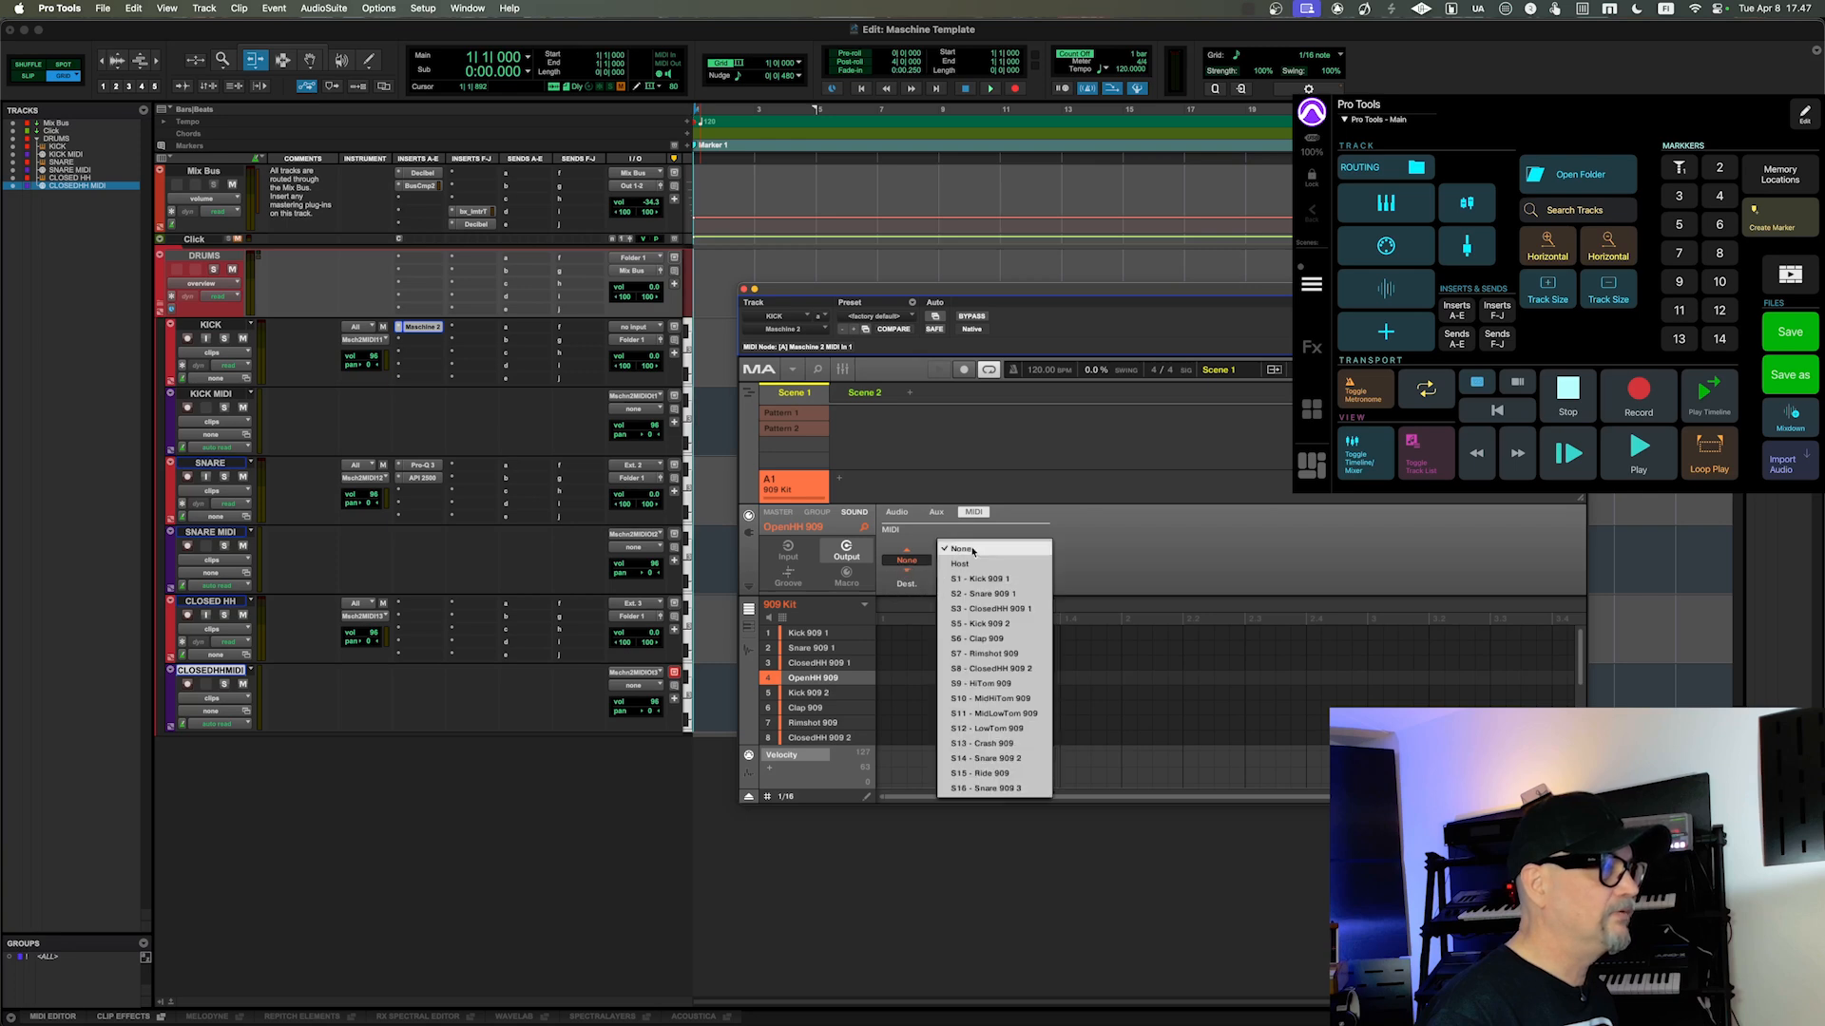
pyautogui.click(948, 571)
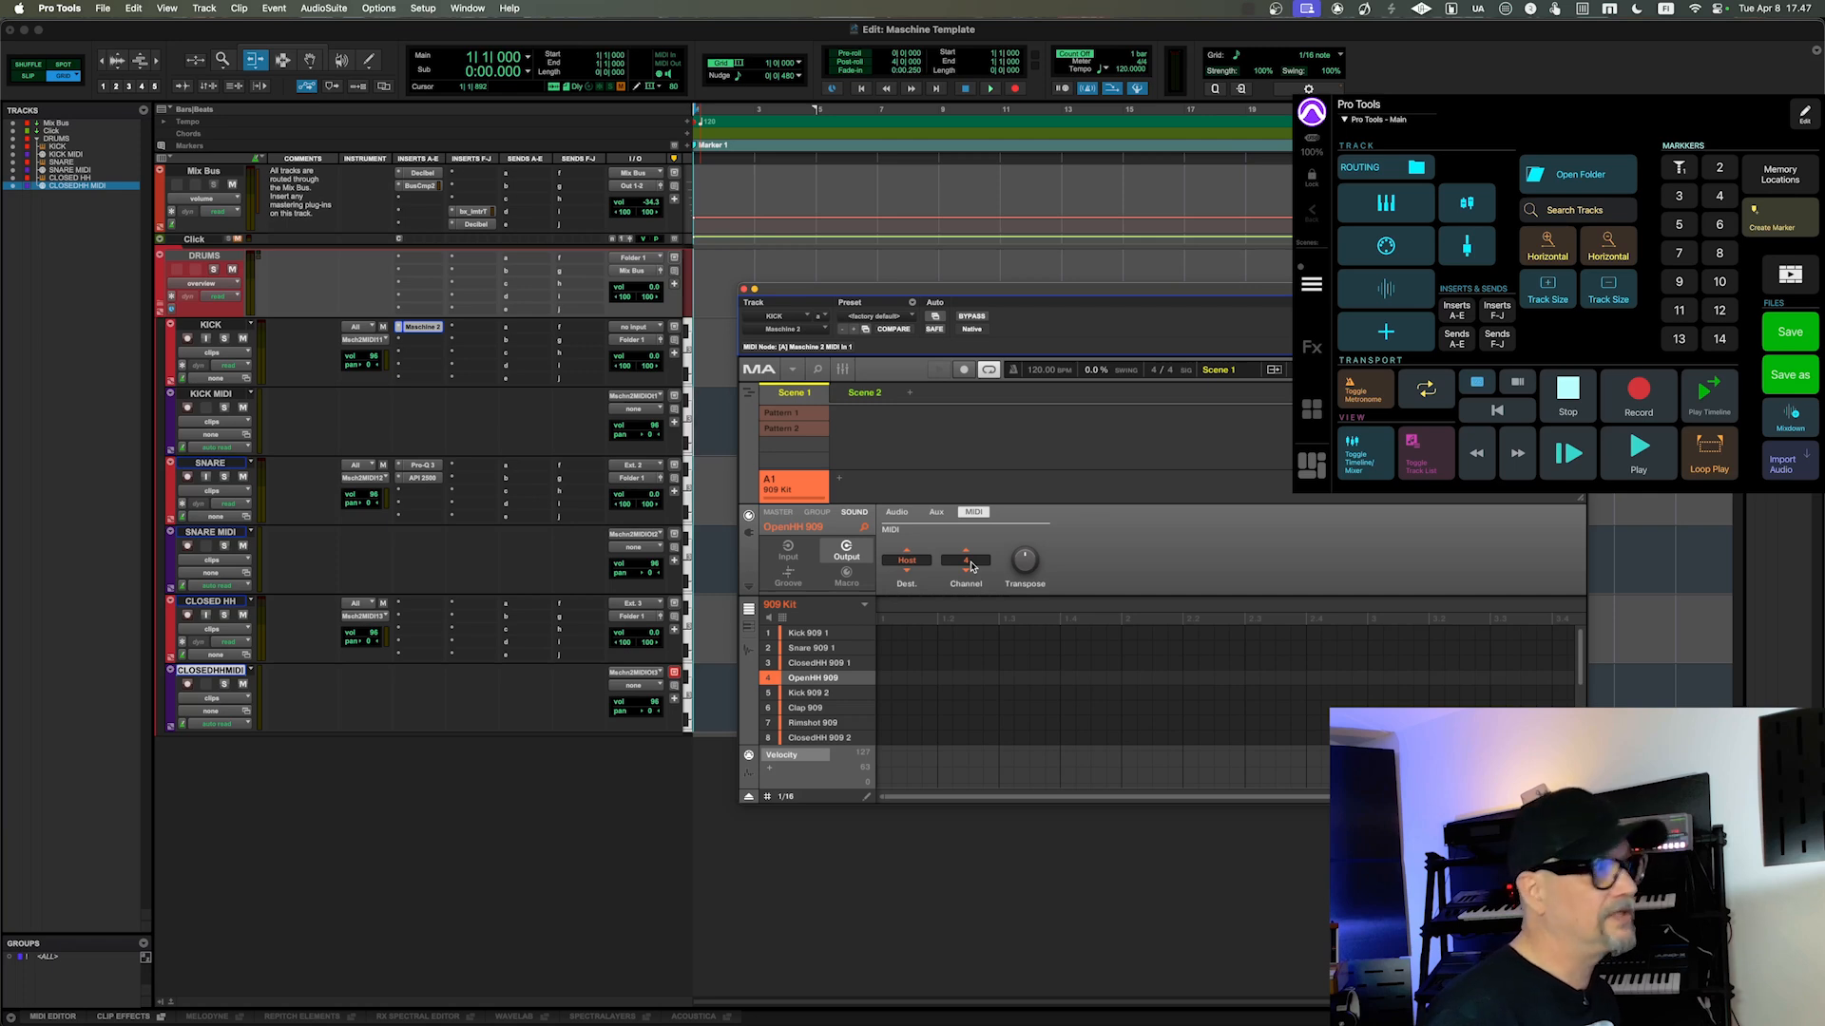
pyautogui.click(822, 663)
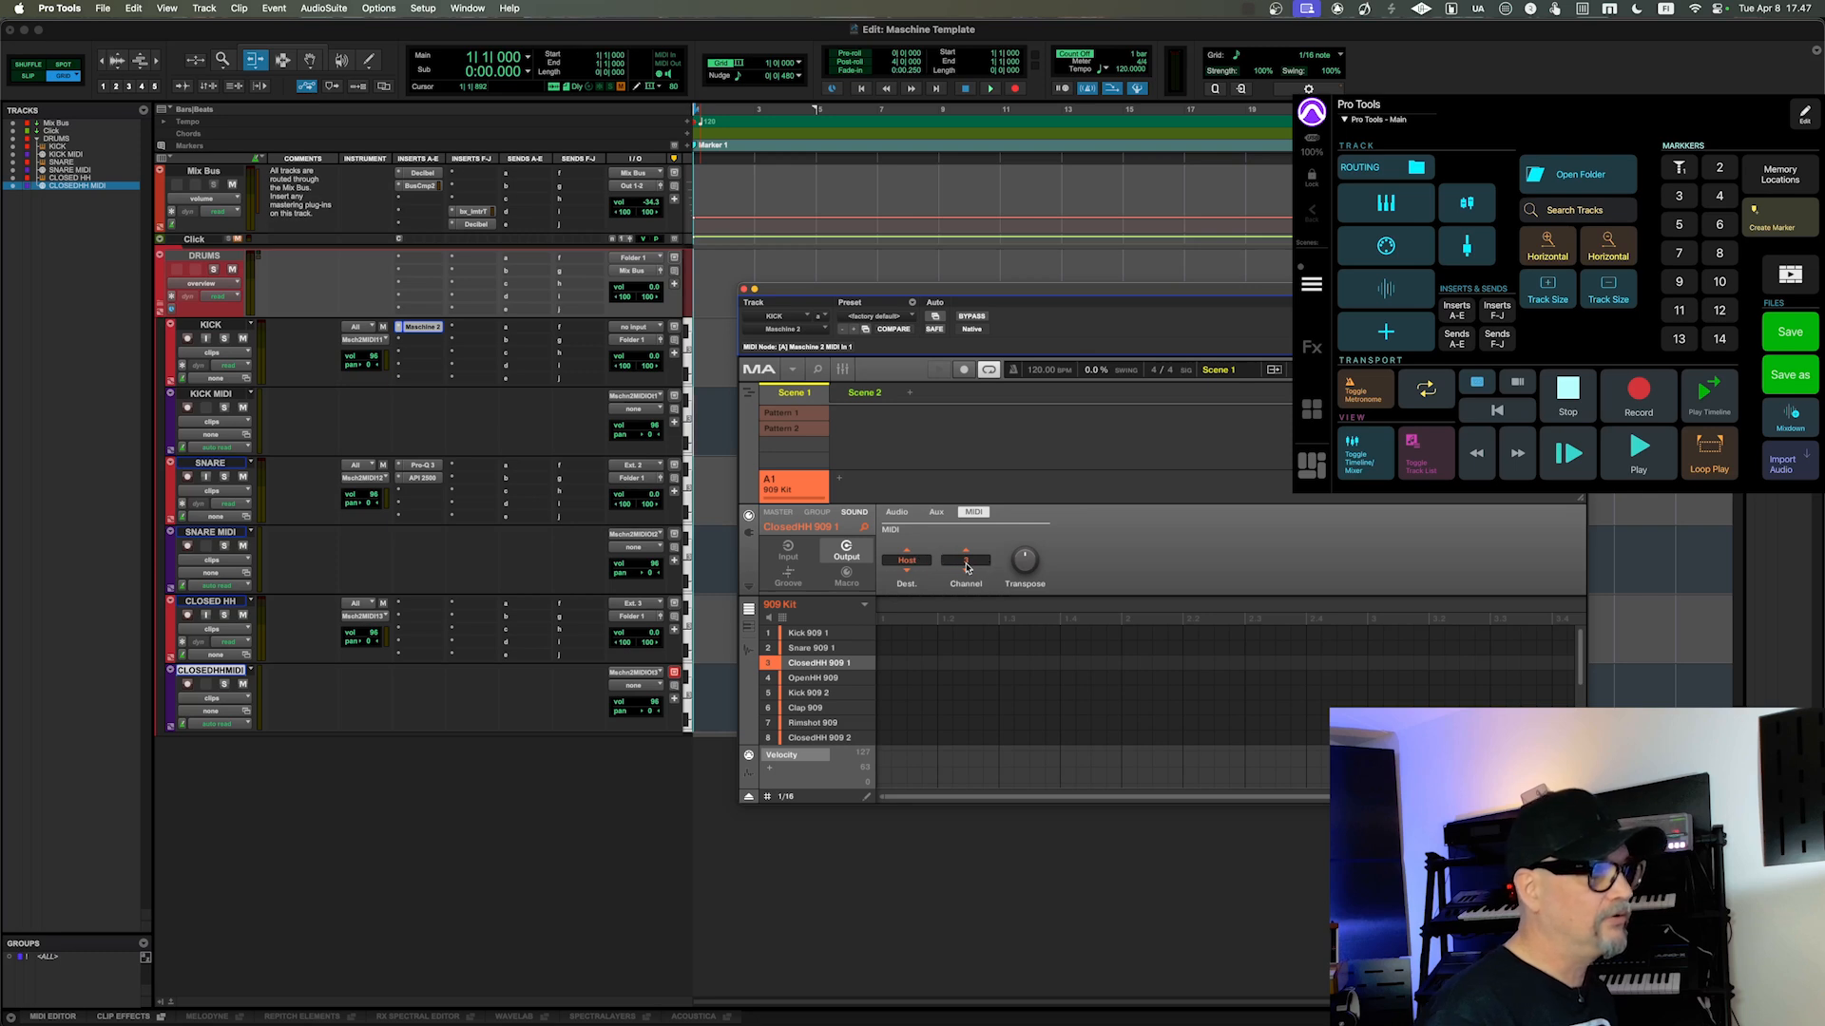
pyautogui.click(743, 290)
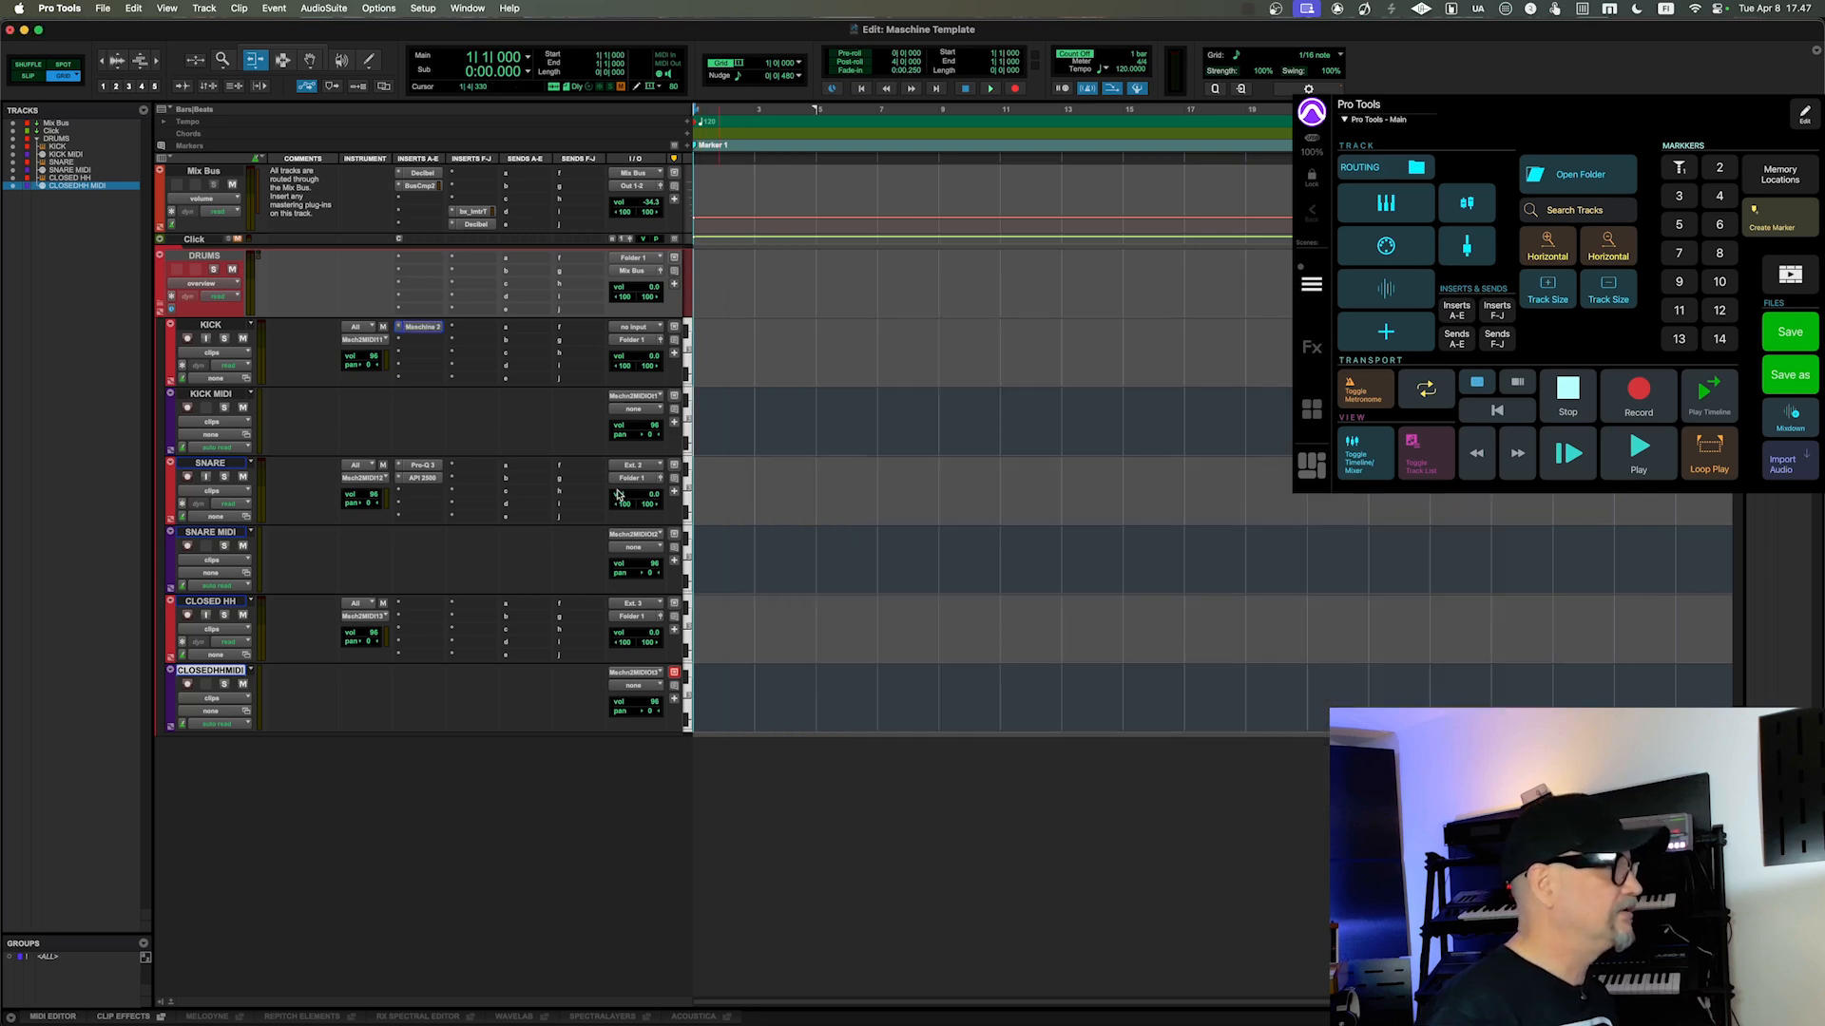
# Step: Review the Maschine 2 channel list in the CLOSEDHH MIDI track's MIDI input choices, leaving the assignment as it is
pyautogui.click(634, 673)
pyautogui.moveTo(760, 690)
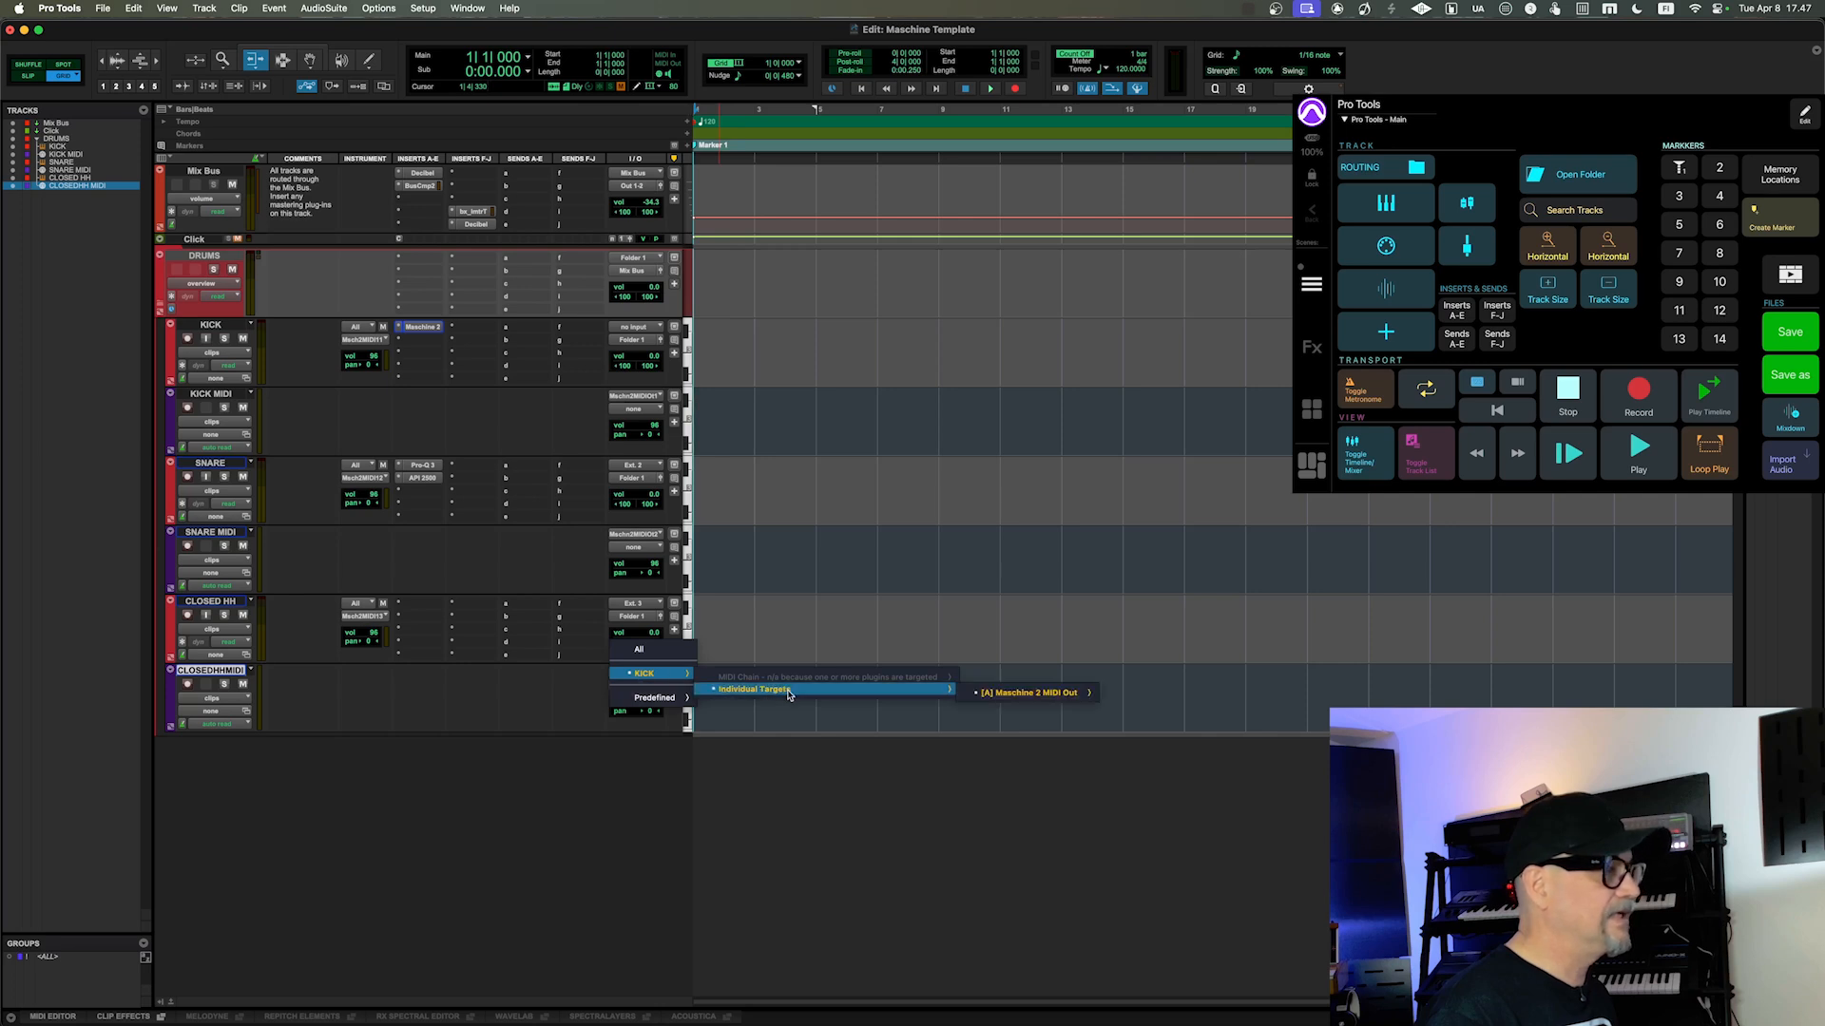
pyautogui.moveTo(1033, 704)
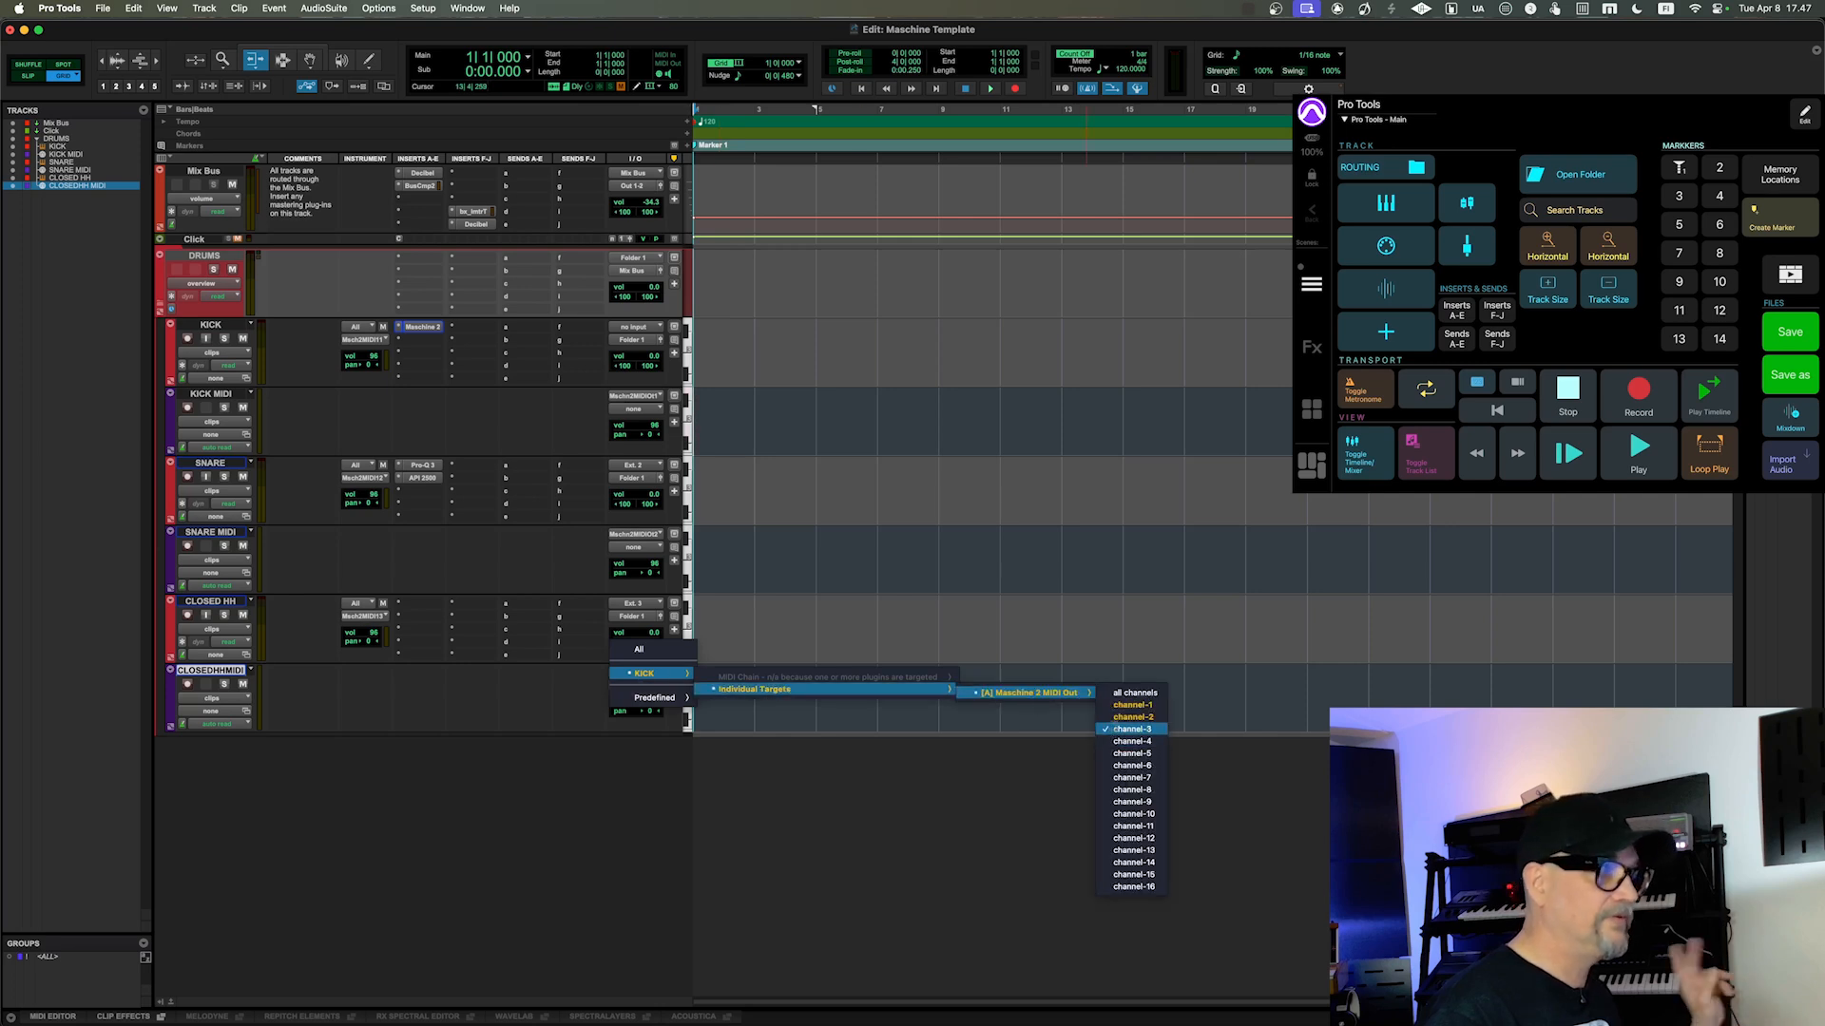
pyautogui.click(955, 831)
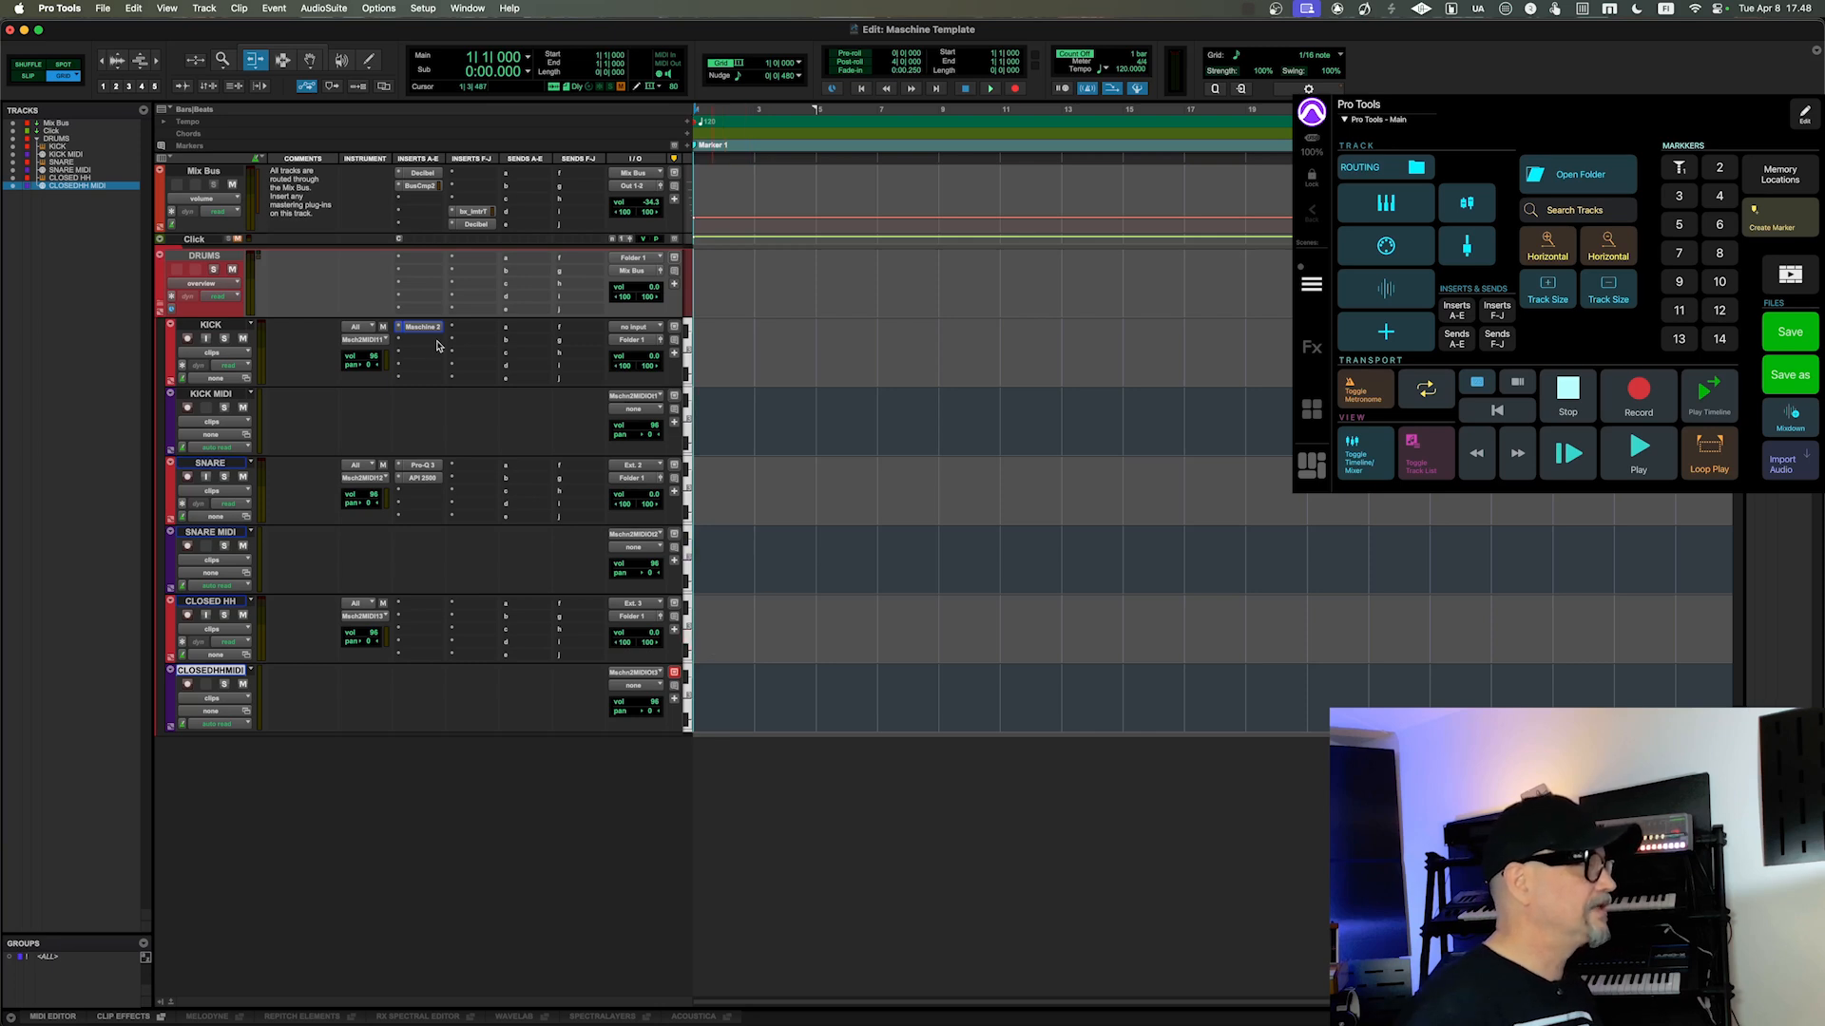
# Step: Reopen the KICK track's Maschine 2, select Pattern 2 of the 909 Kit, and play it back briefly
pyautogui.click(436, 329)
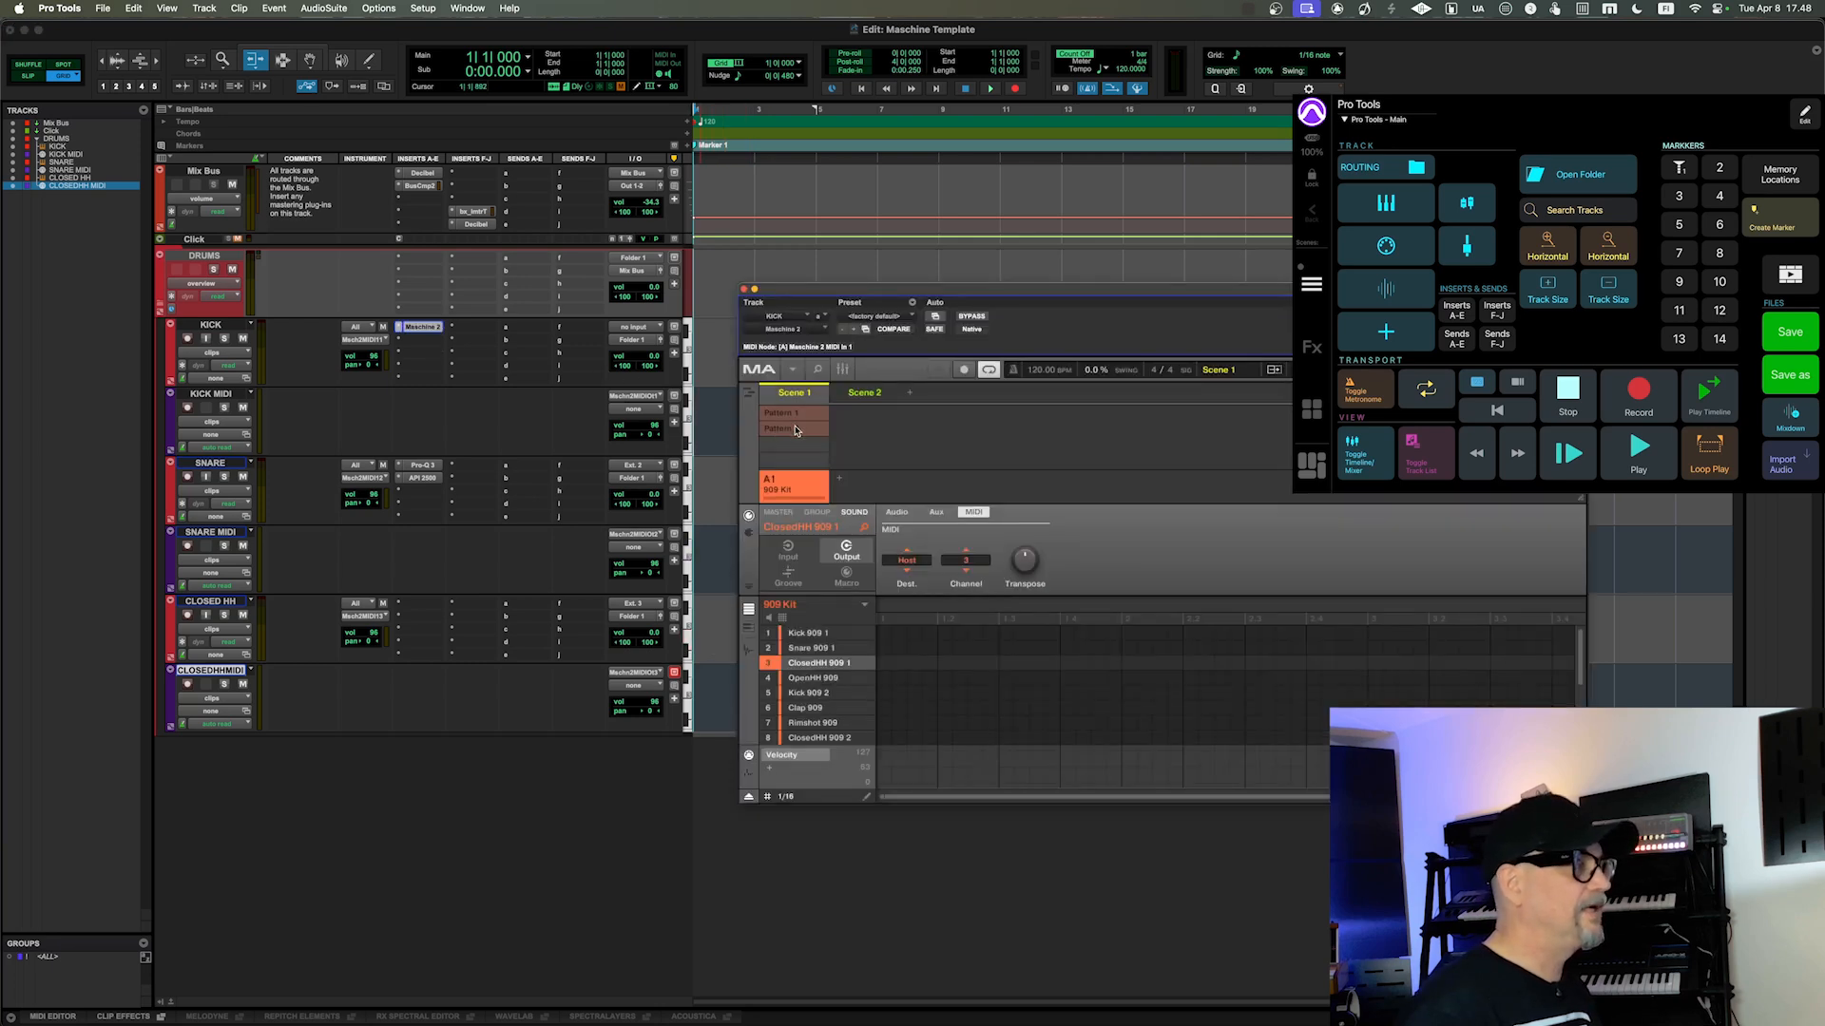
pyautogui.moveTo(931, 291); pyautogui.dragTo(938, 302)
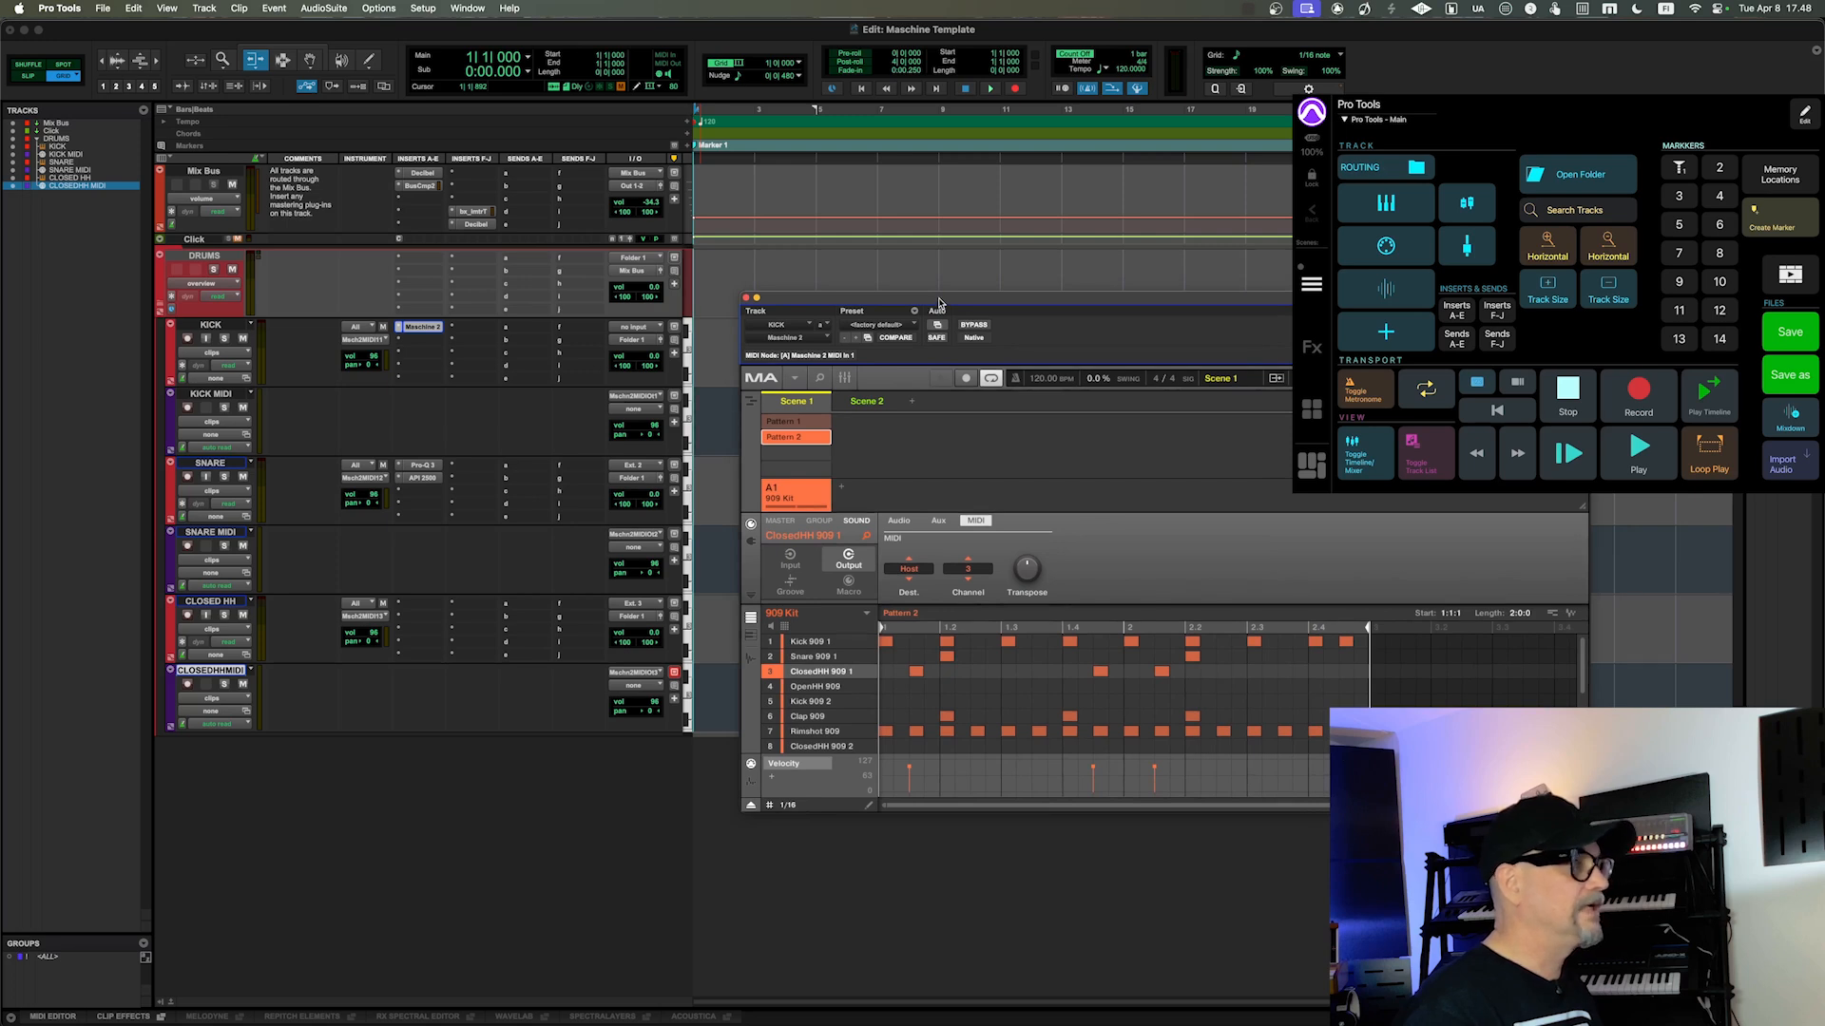
pyautogui.press('space')
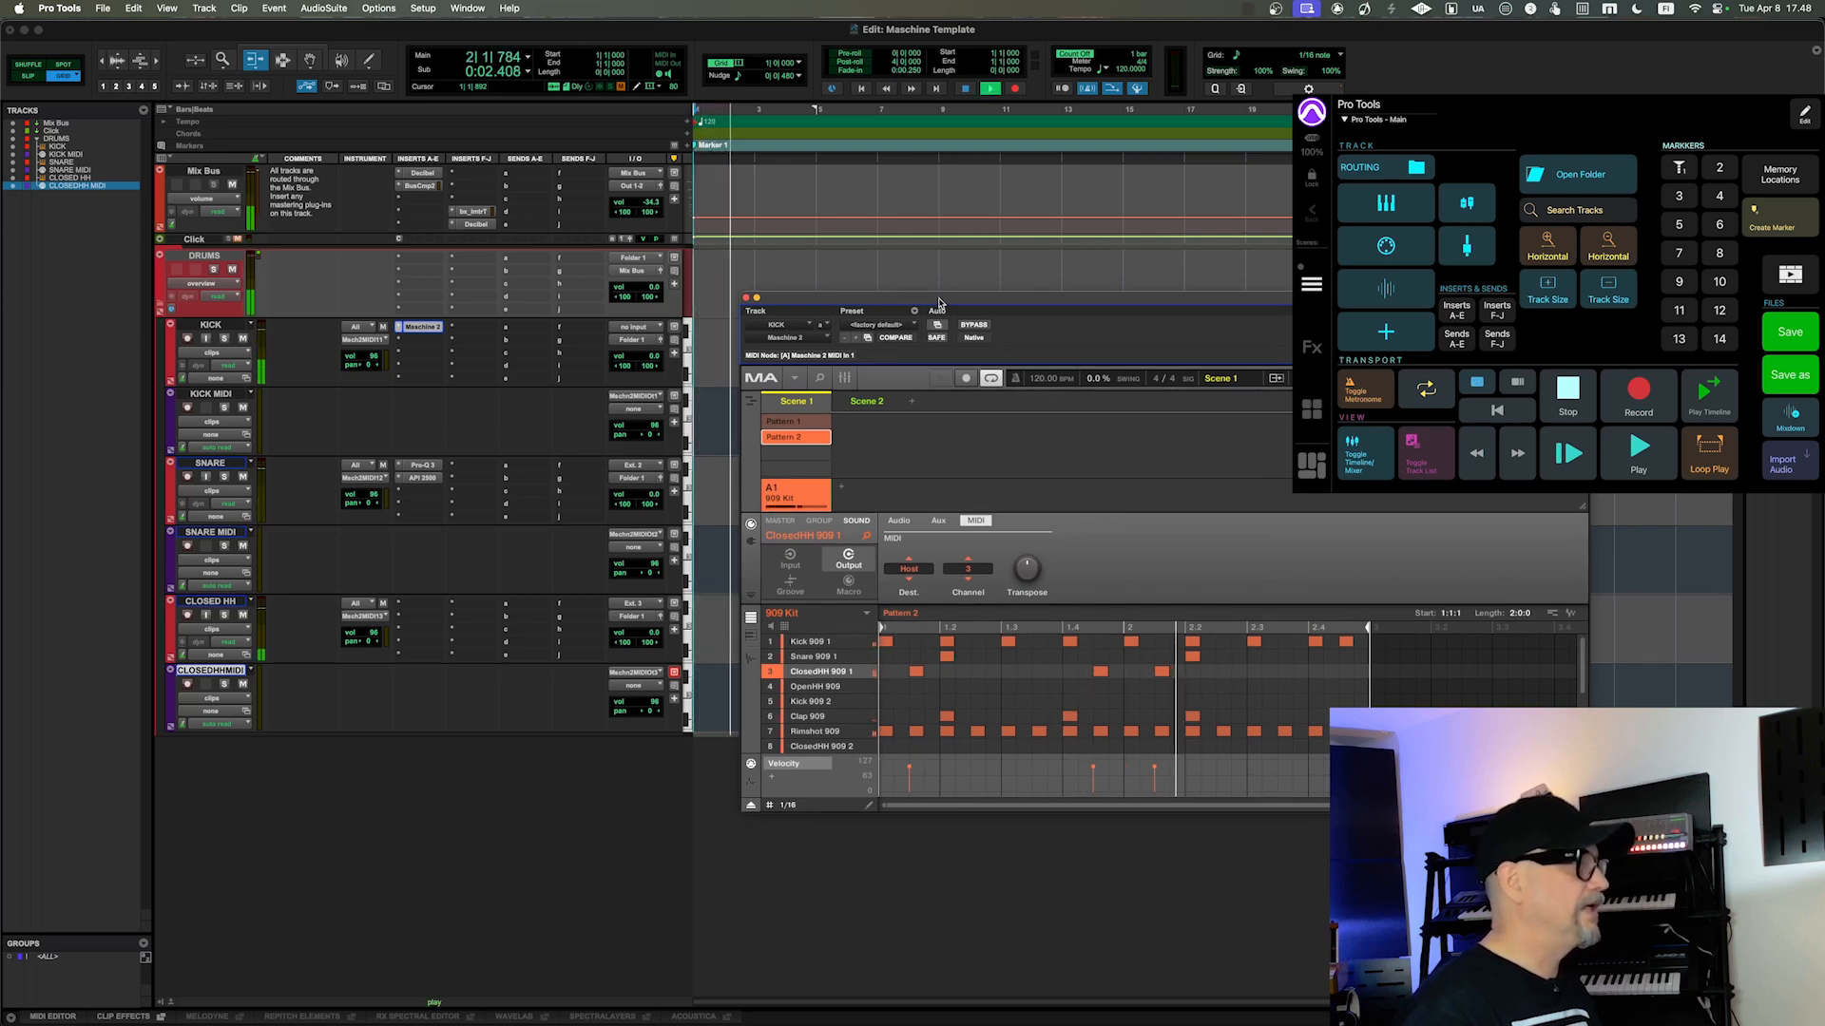
pyautogui.press('space')
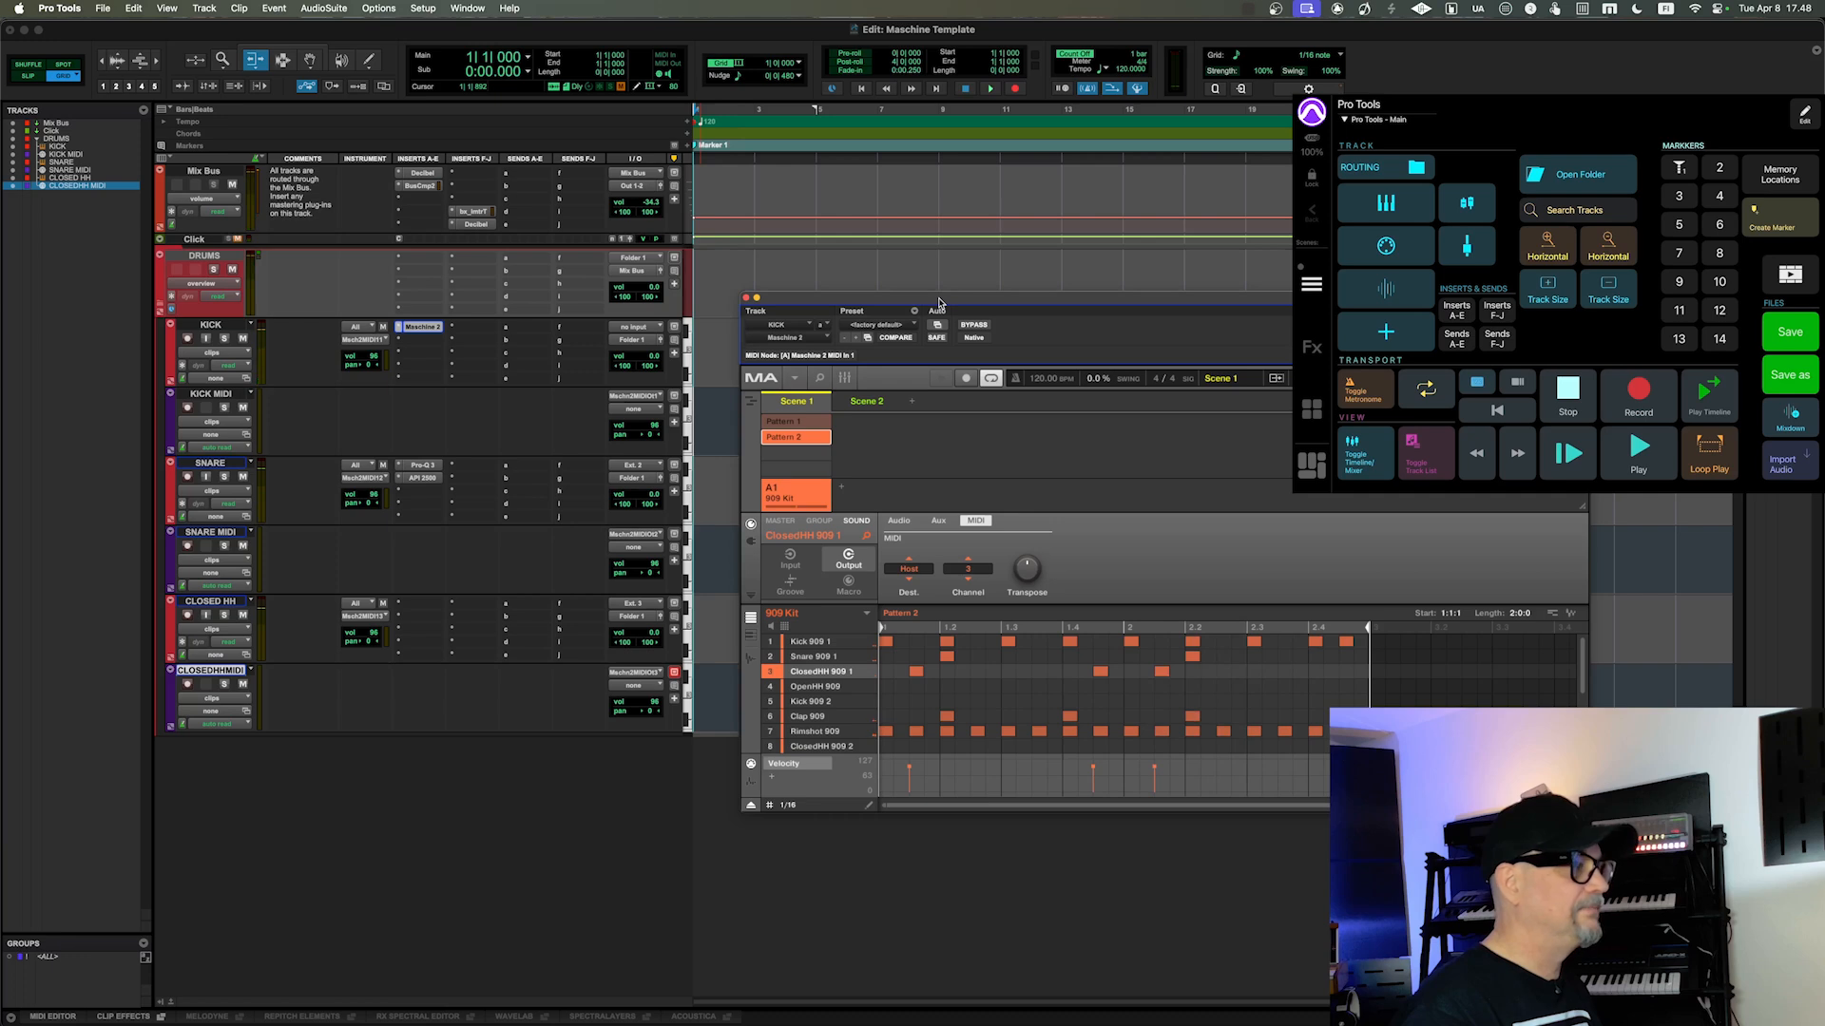
# Step: Add a ClosedHH 909 1 note after beat 1.2 in Pattern 2, and Snare 909 1 notes at 1.2, 1.4, 2.2 and 2.4 in Pattern 1
pyautogui.click(983, 672)
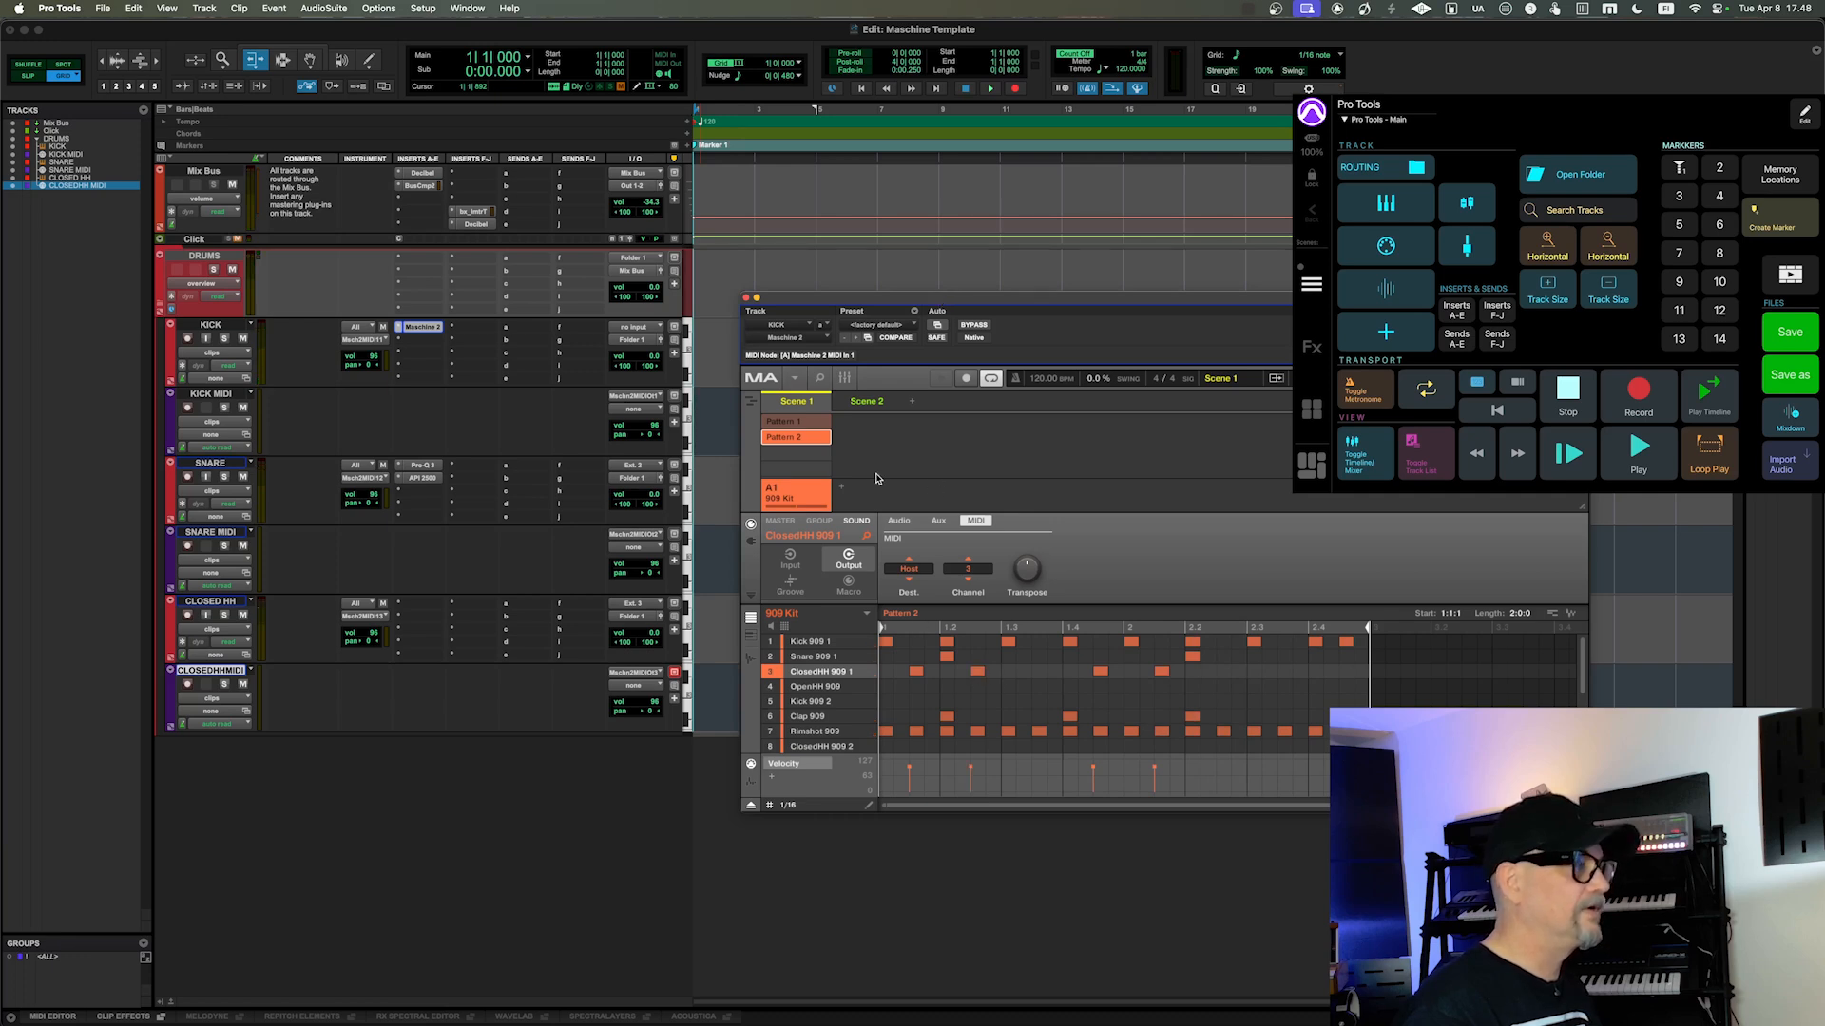
pyautogui.click(797, 423)
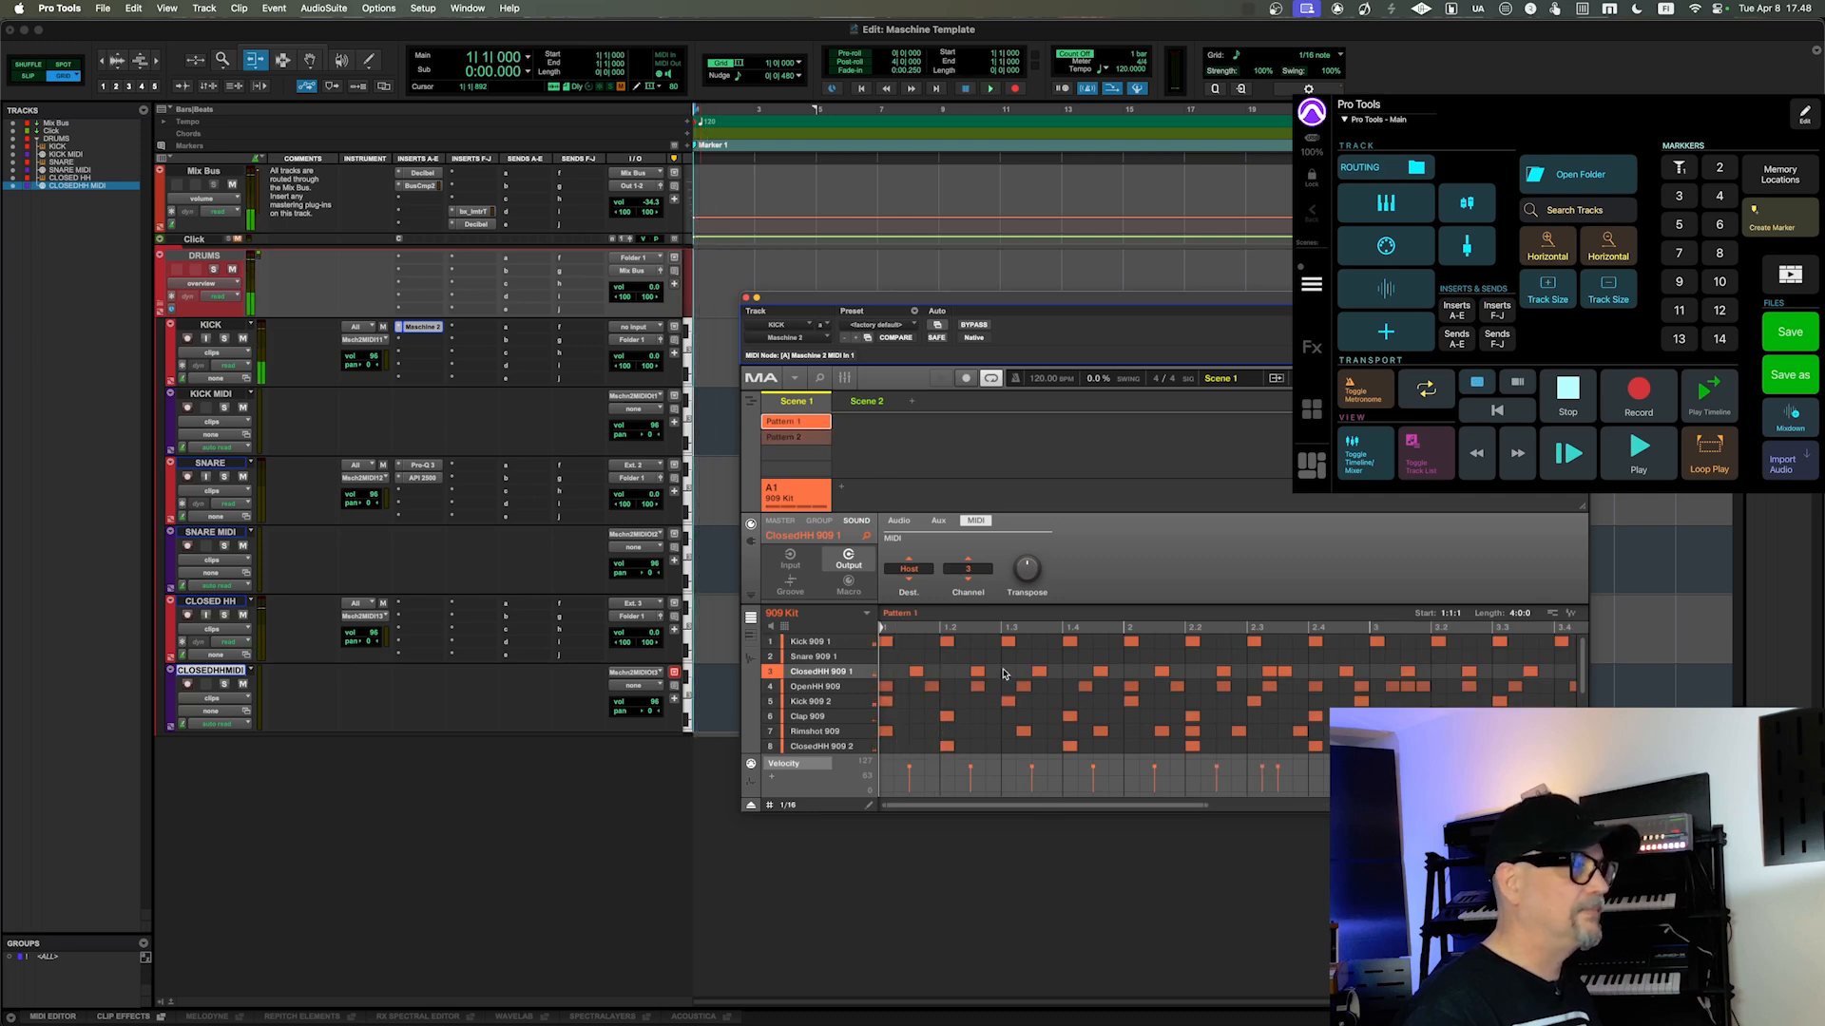
pyautogui.click(941, 658)
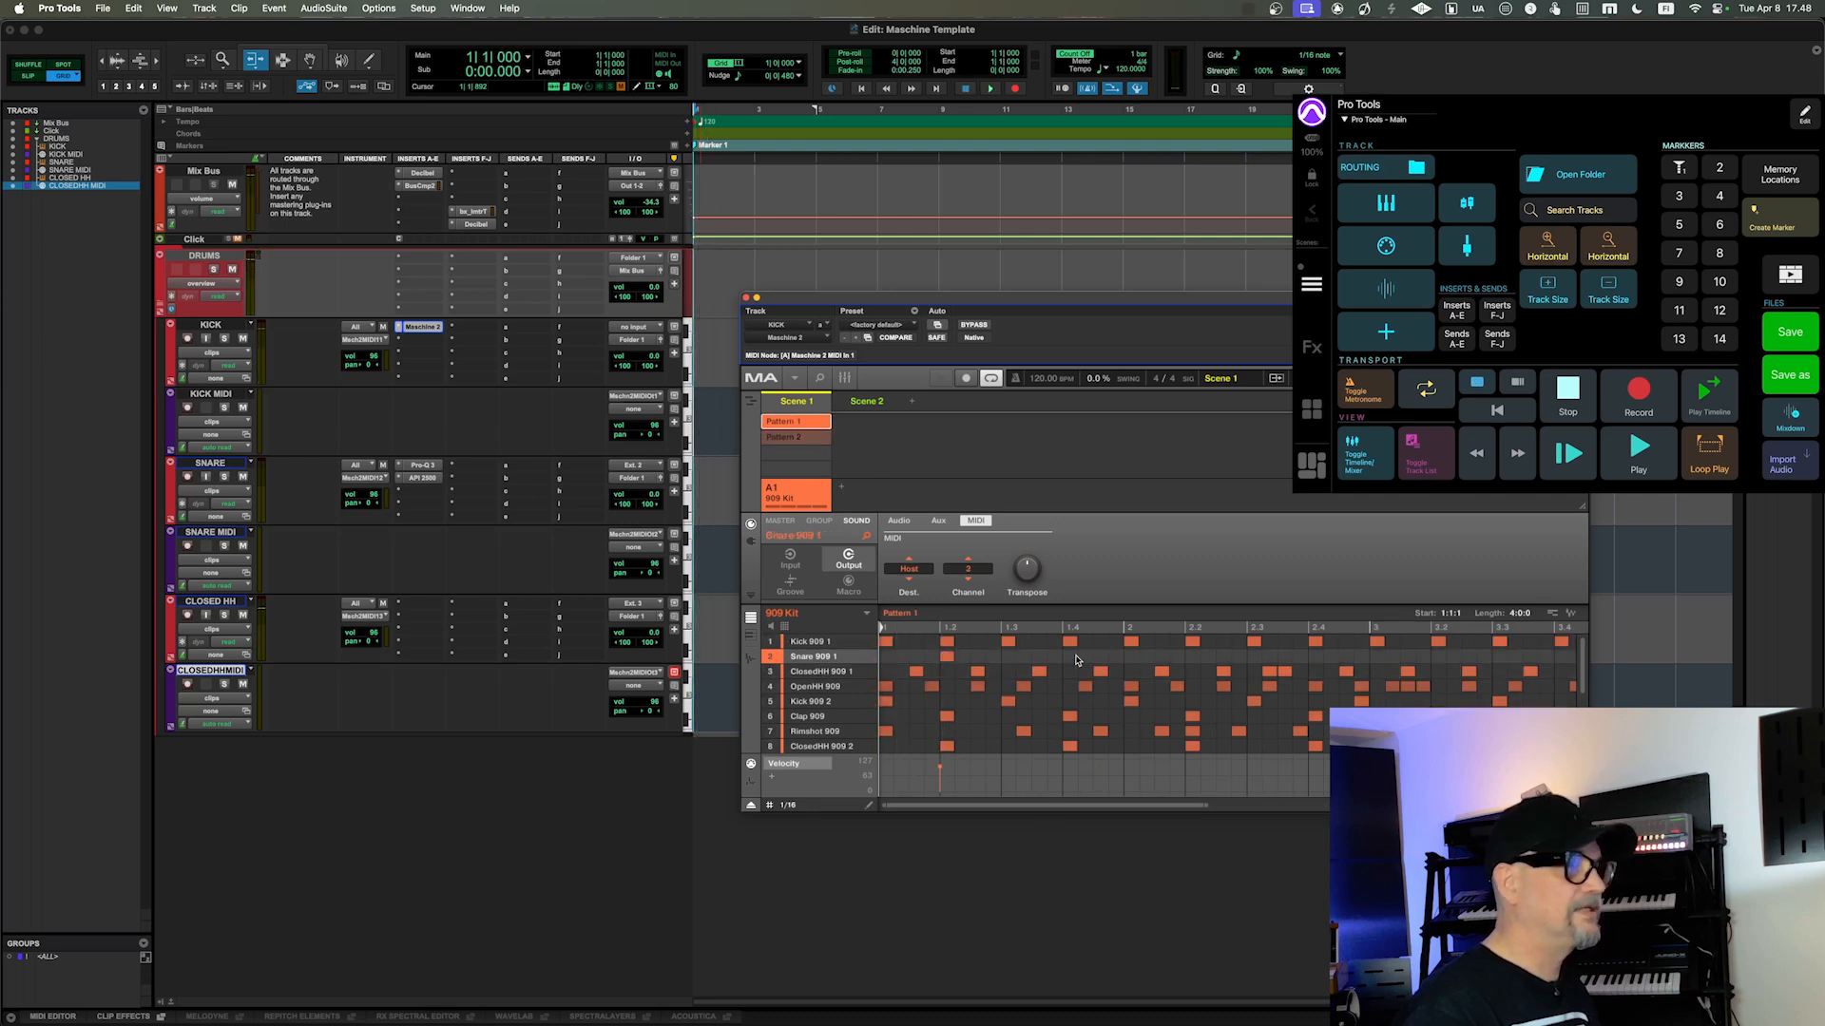
pyautogui.click(1070, 656)
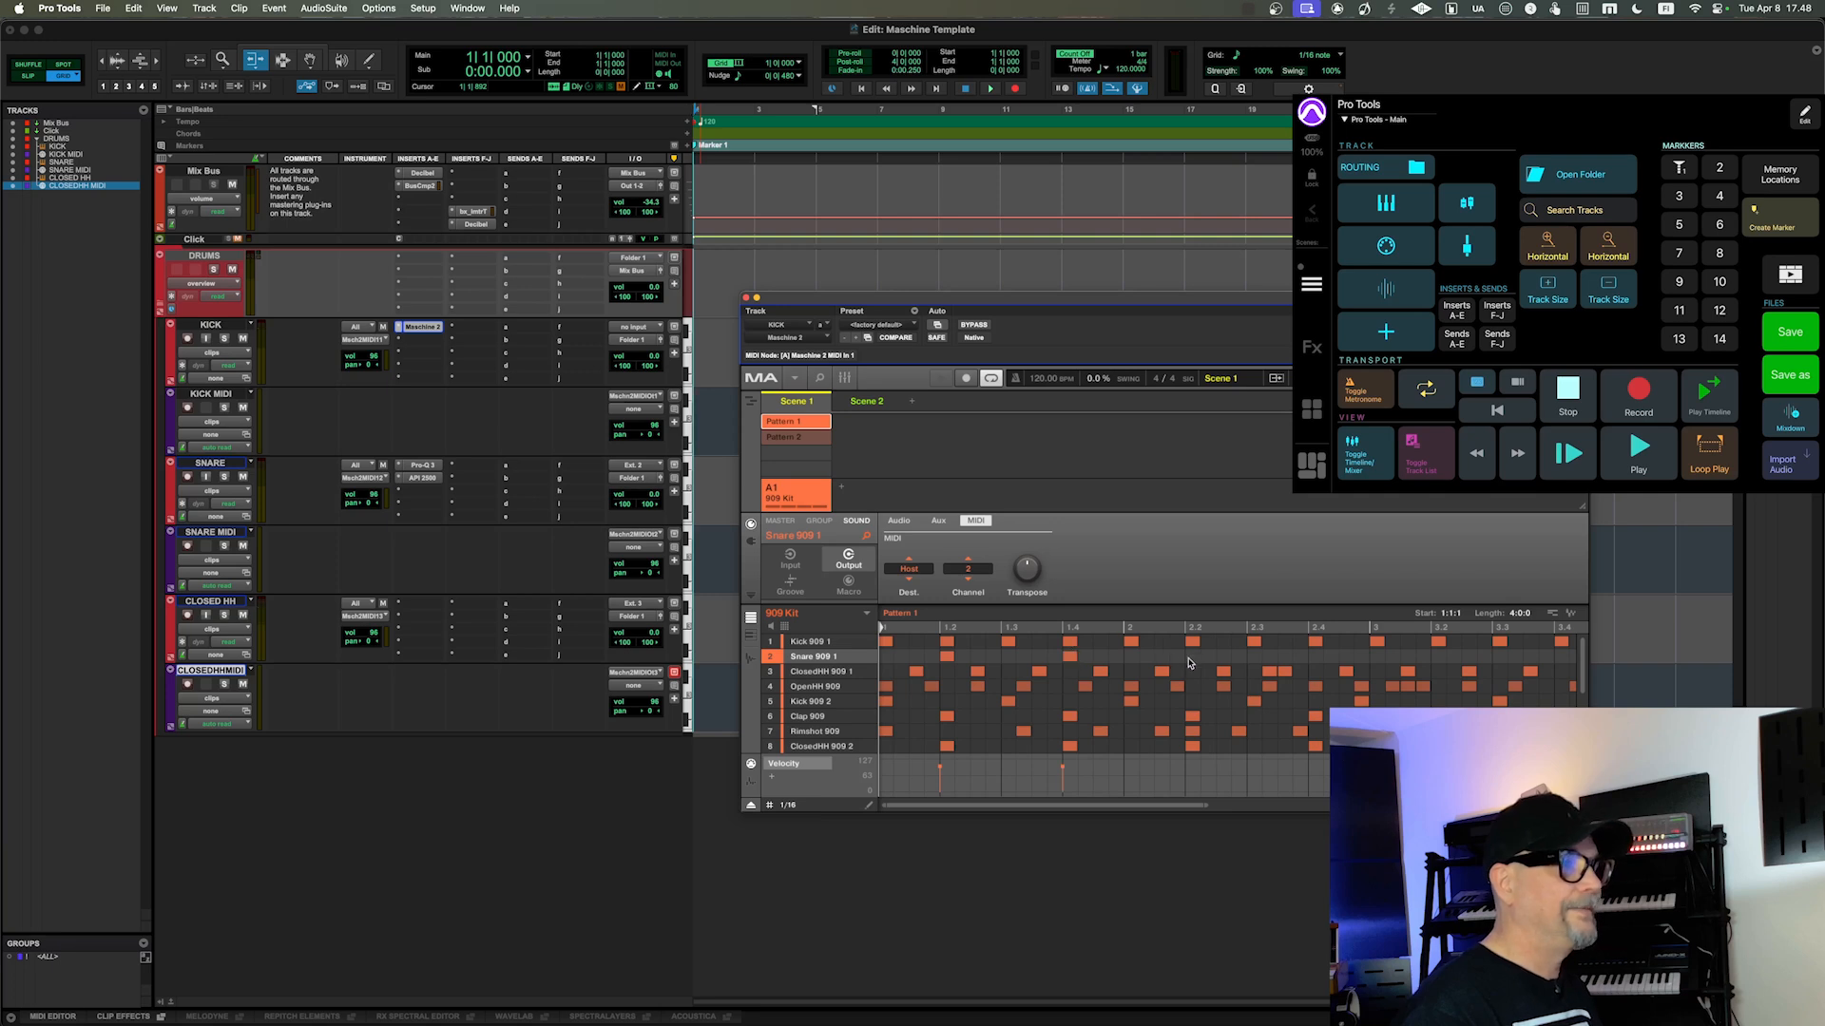
pyautogui.click(1192, 657)
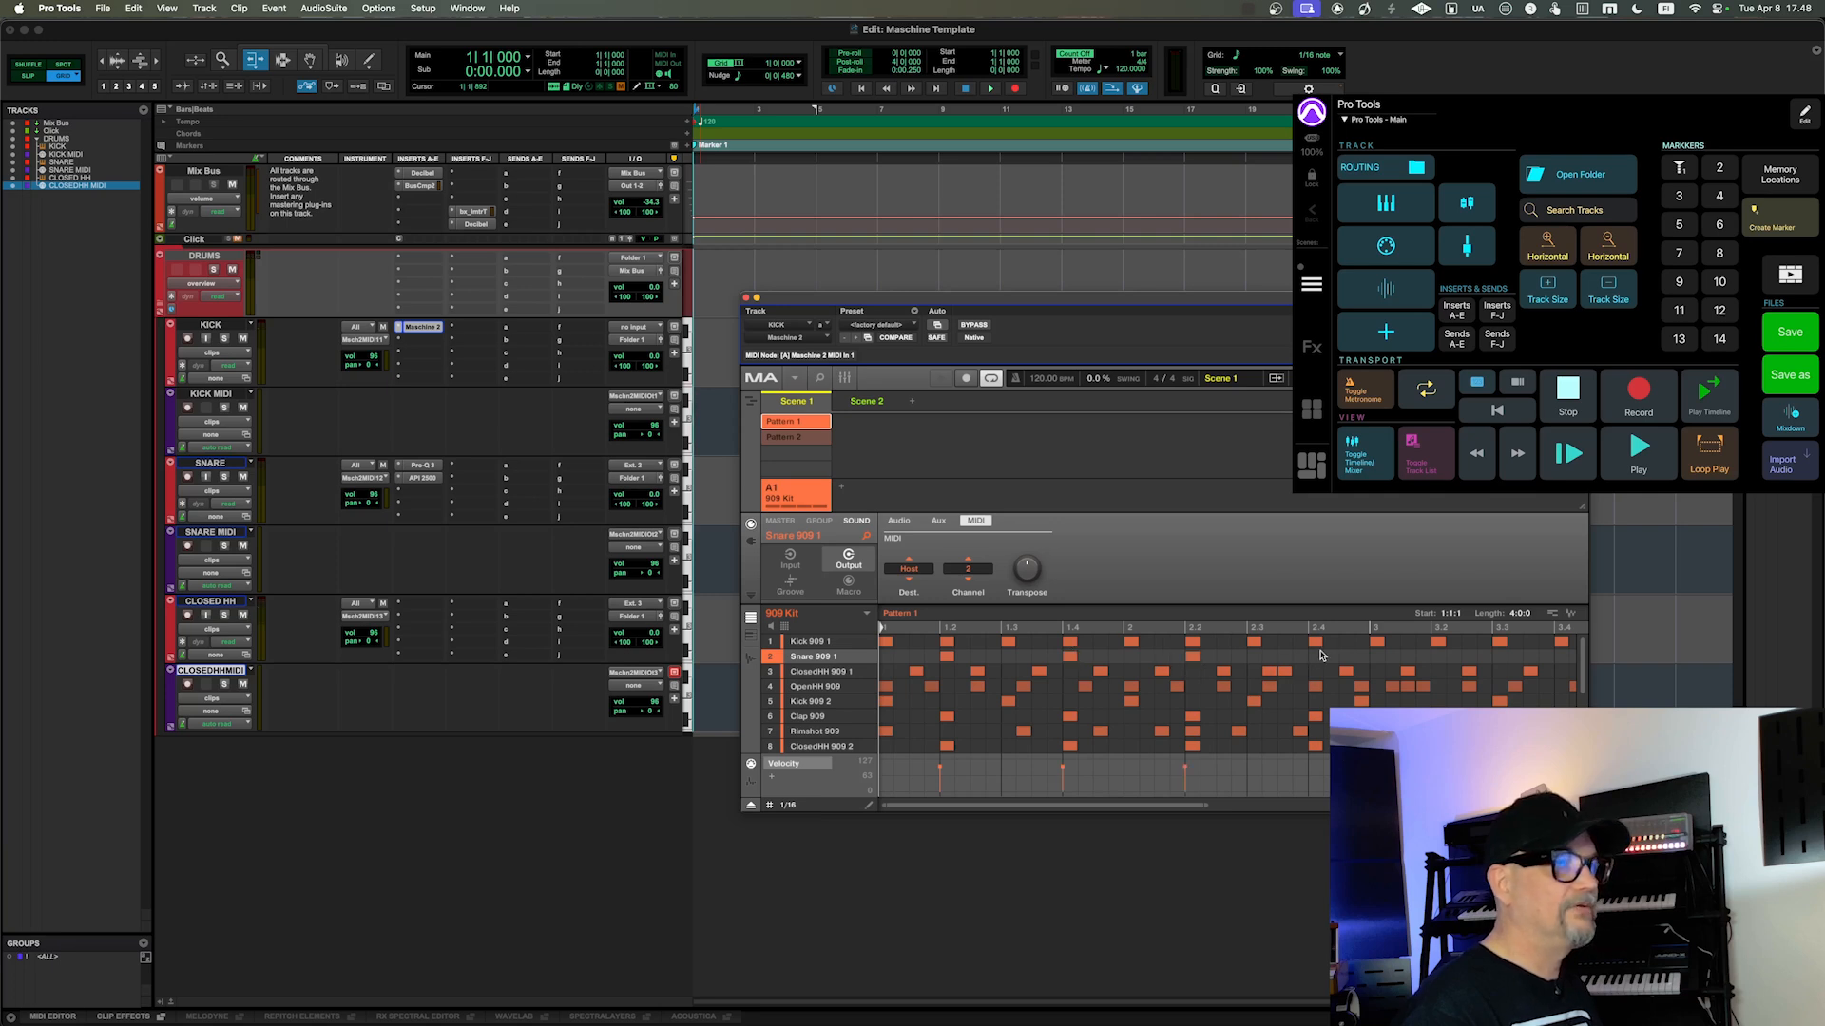
pyautogui.click(1319, 660)
pyautogui.press('space')
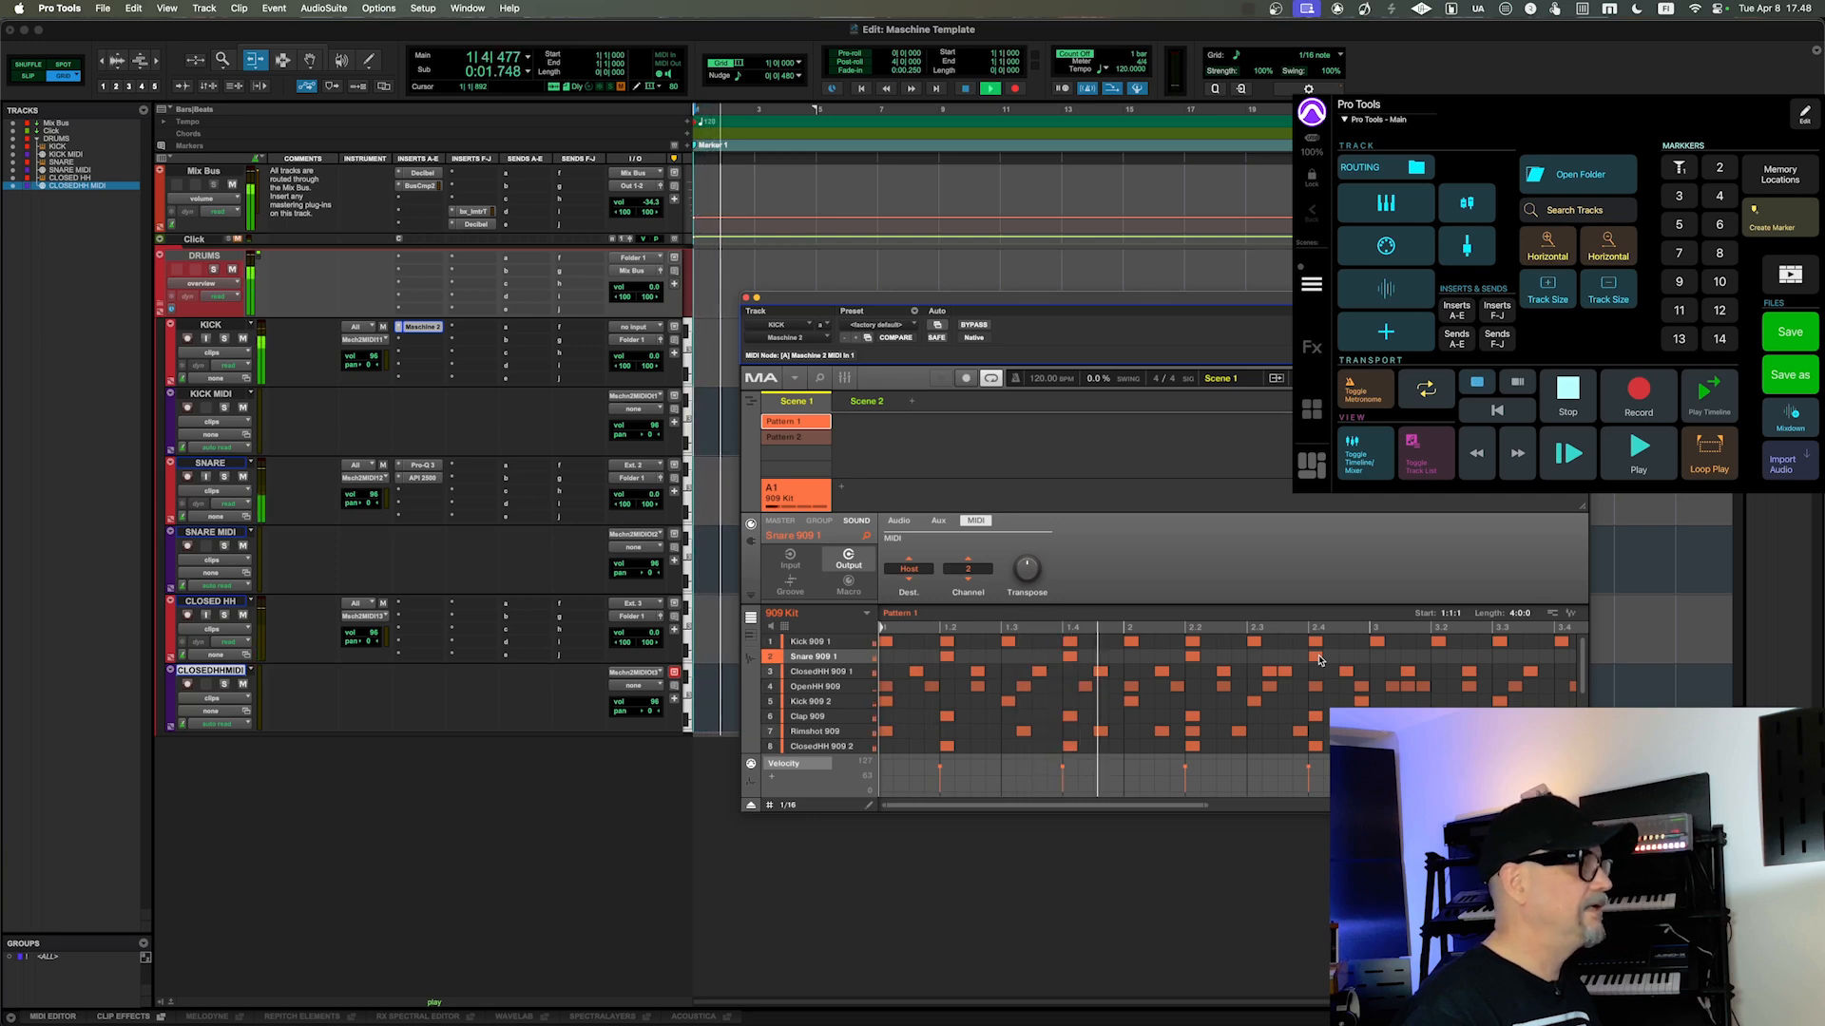
pyautogui.press('space')
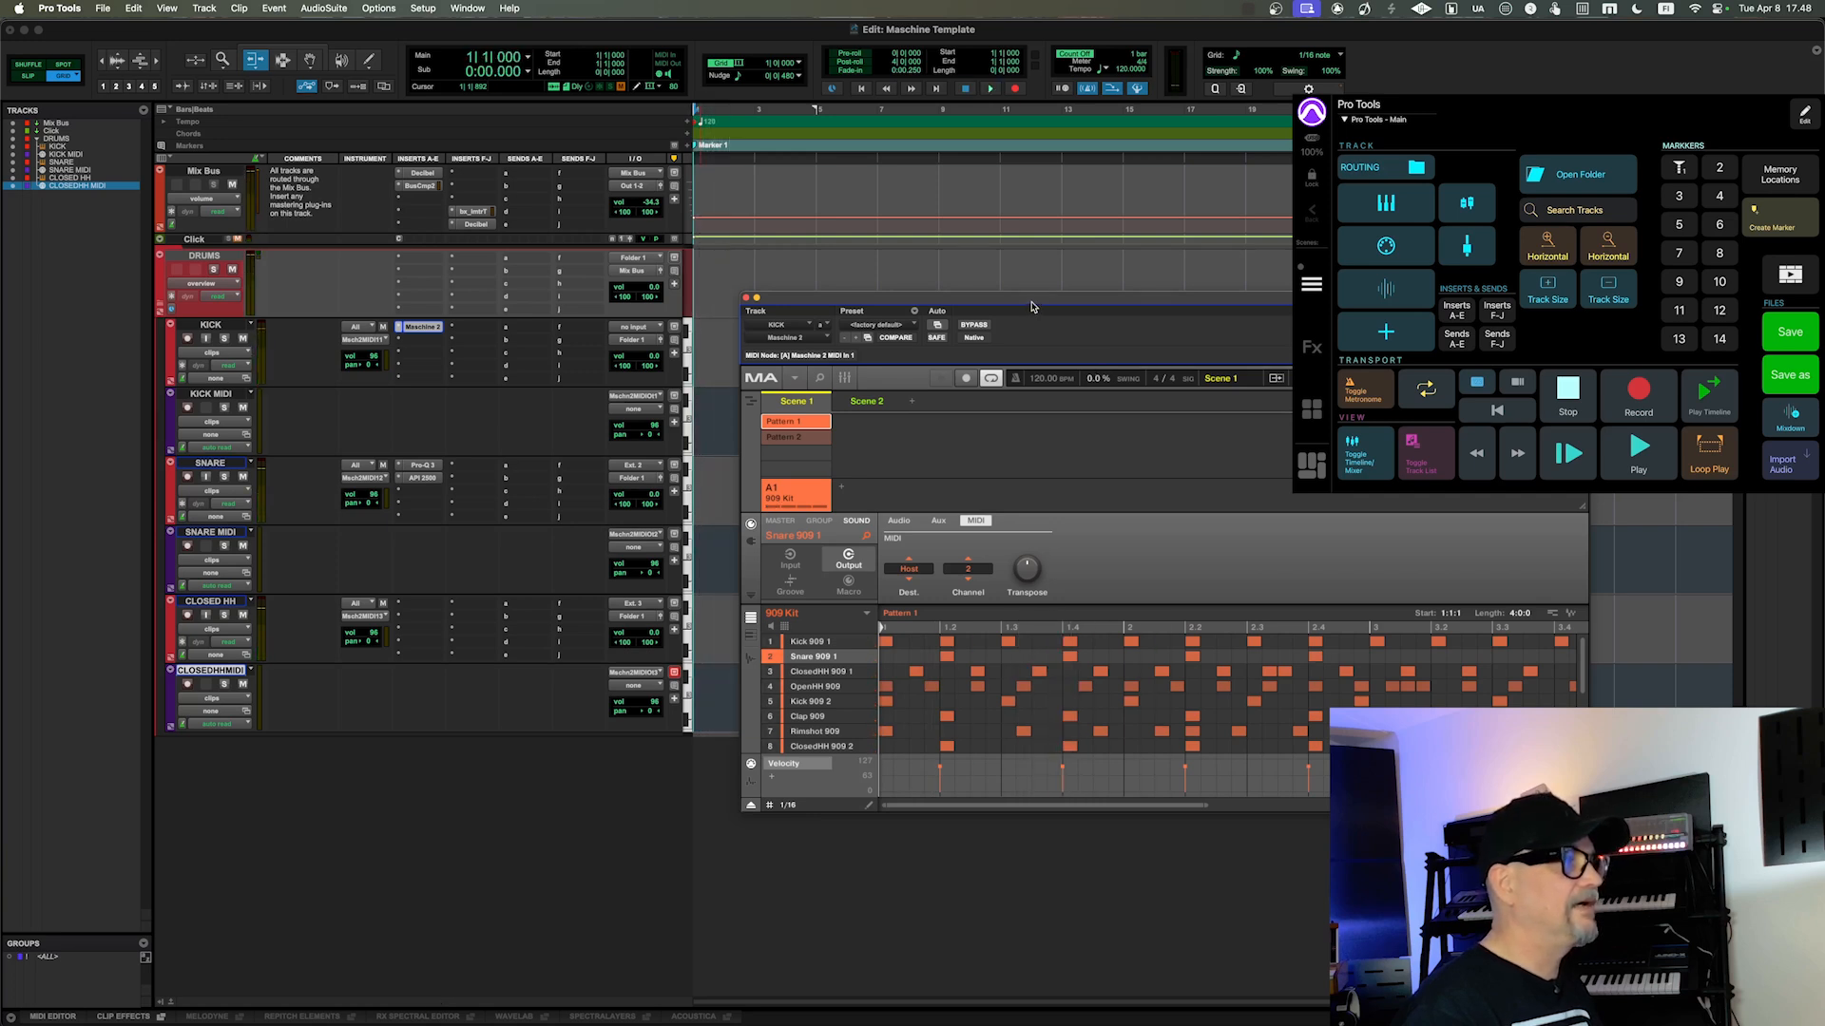
pyautogui.moveTo(1033, 306); pyautogui.dragTo(1086, 346)
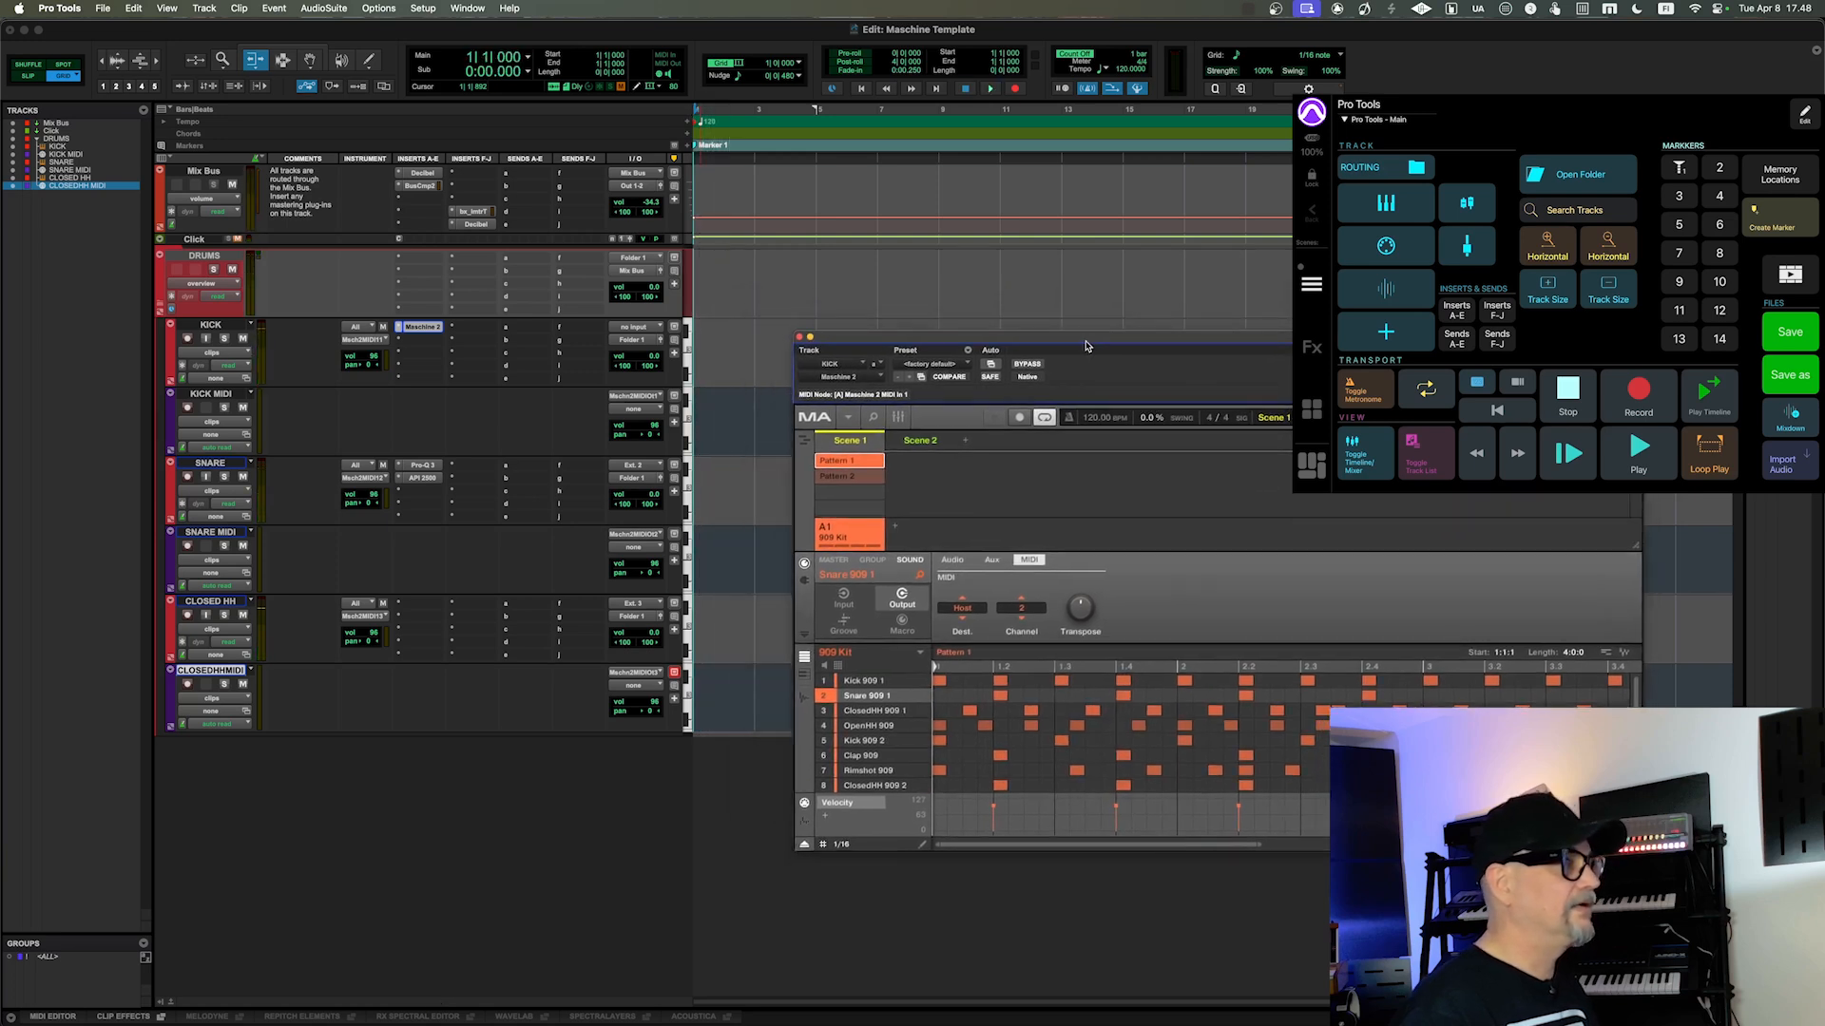
pyautogui.click(994, 89)
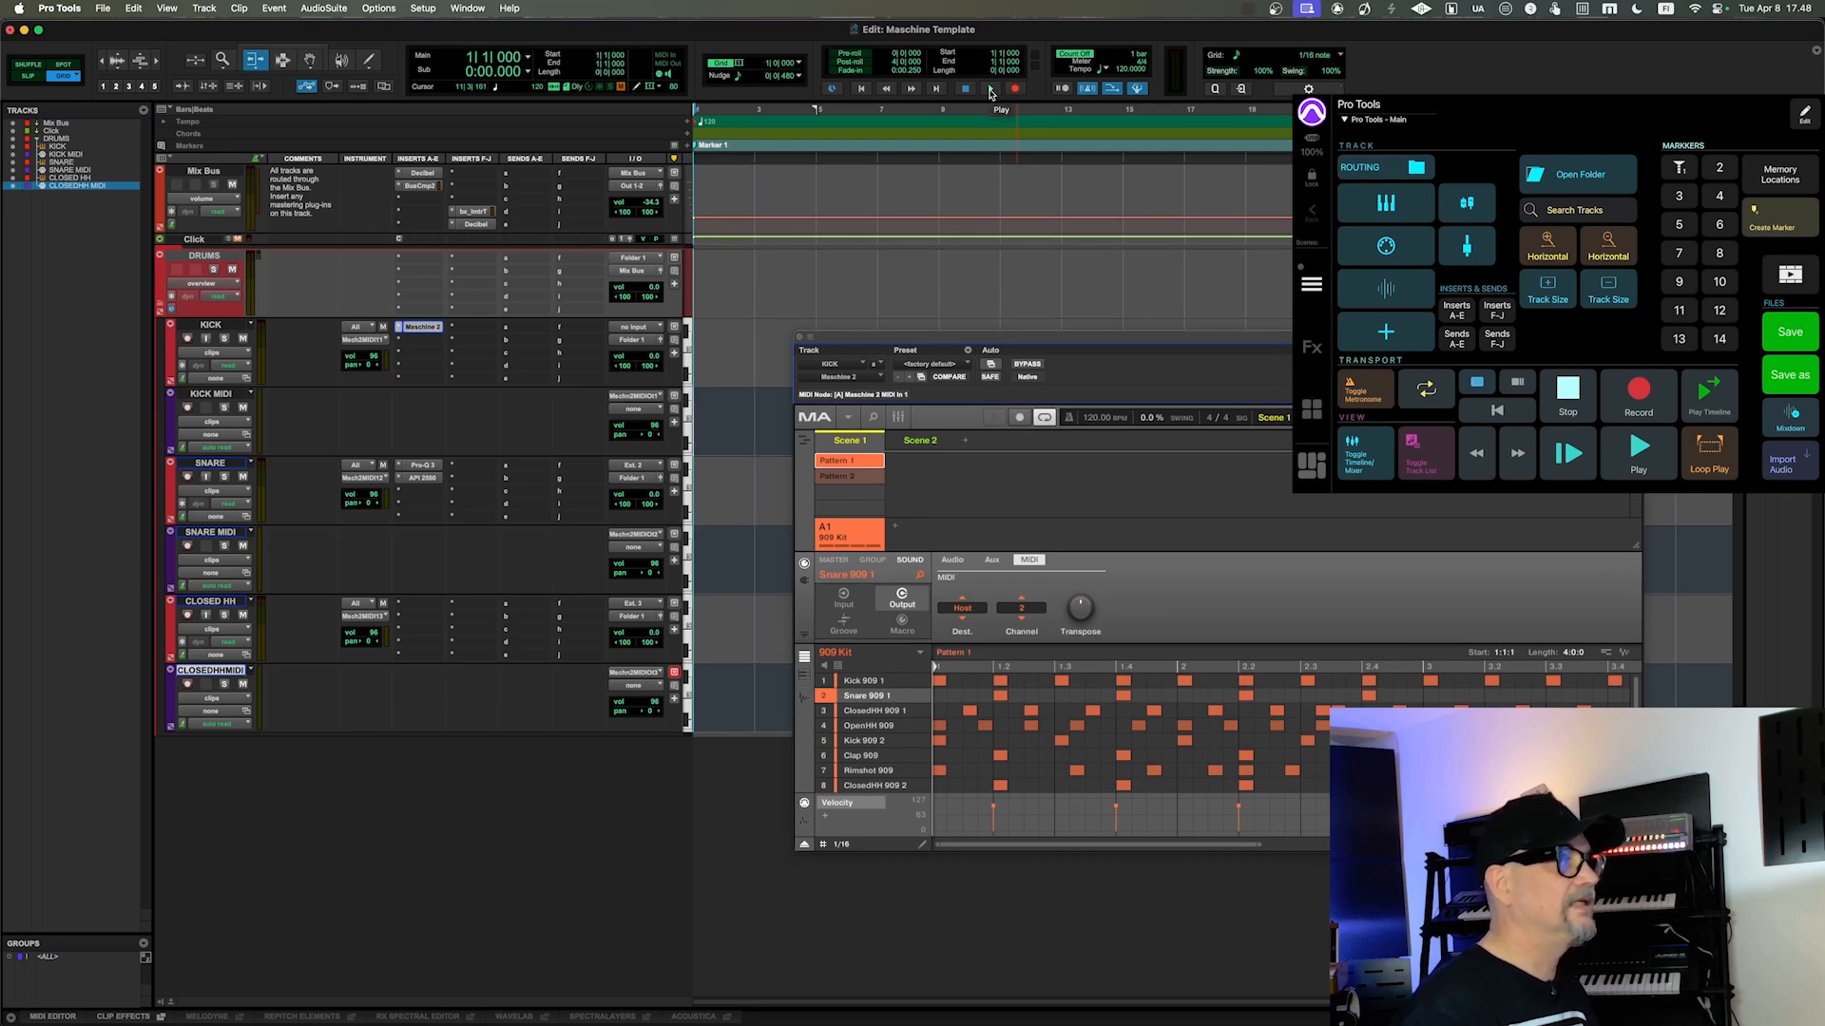
pyautogui.click(990, 89)
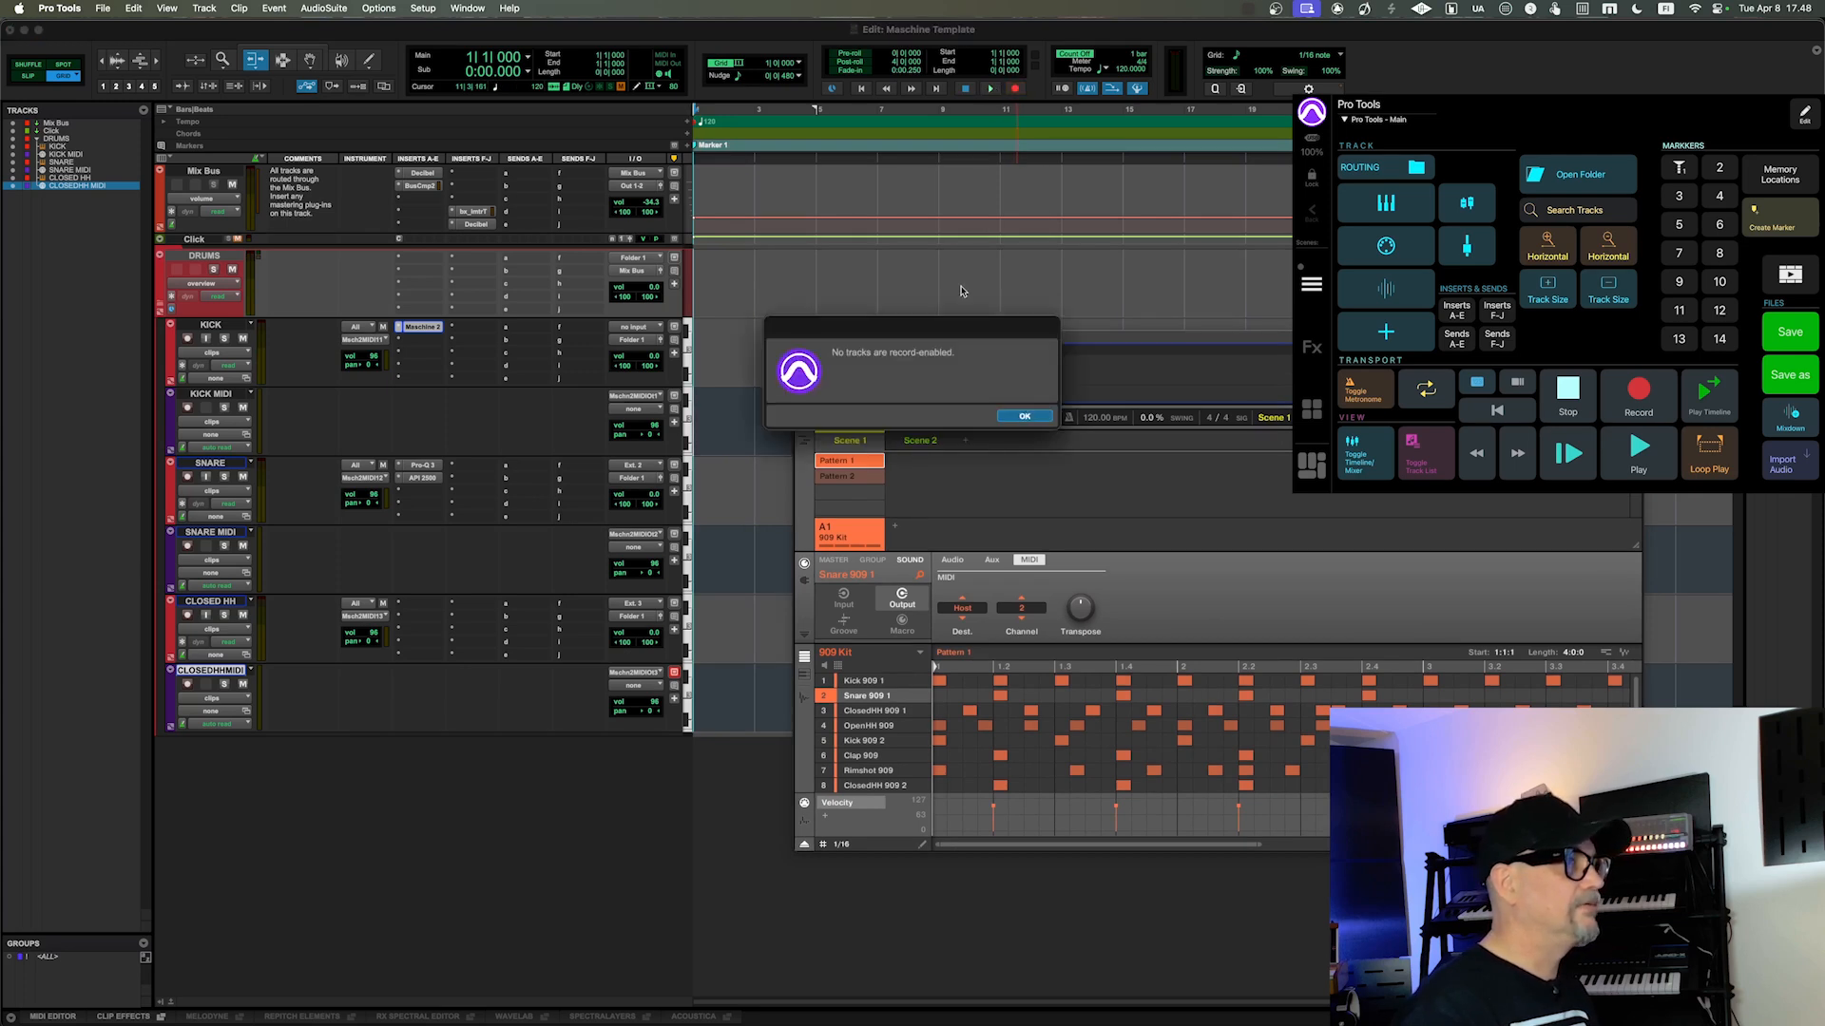
pyautogui.click(1024, 419)
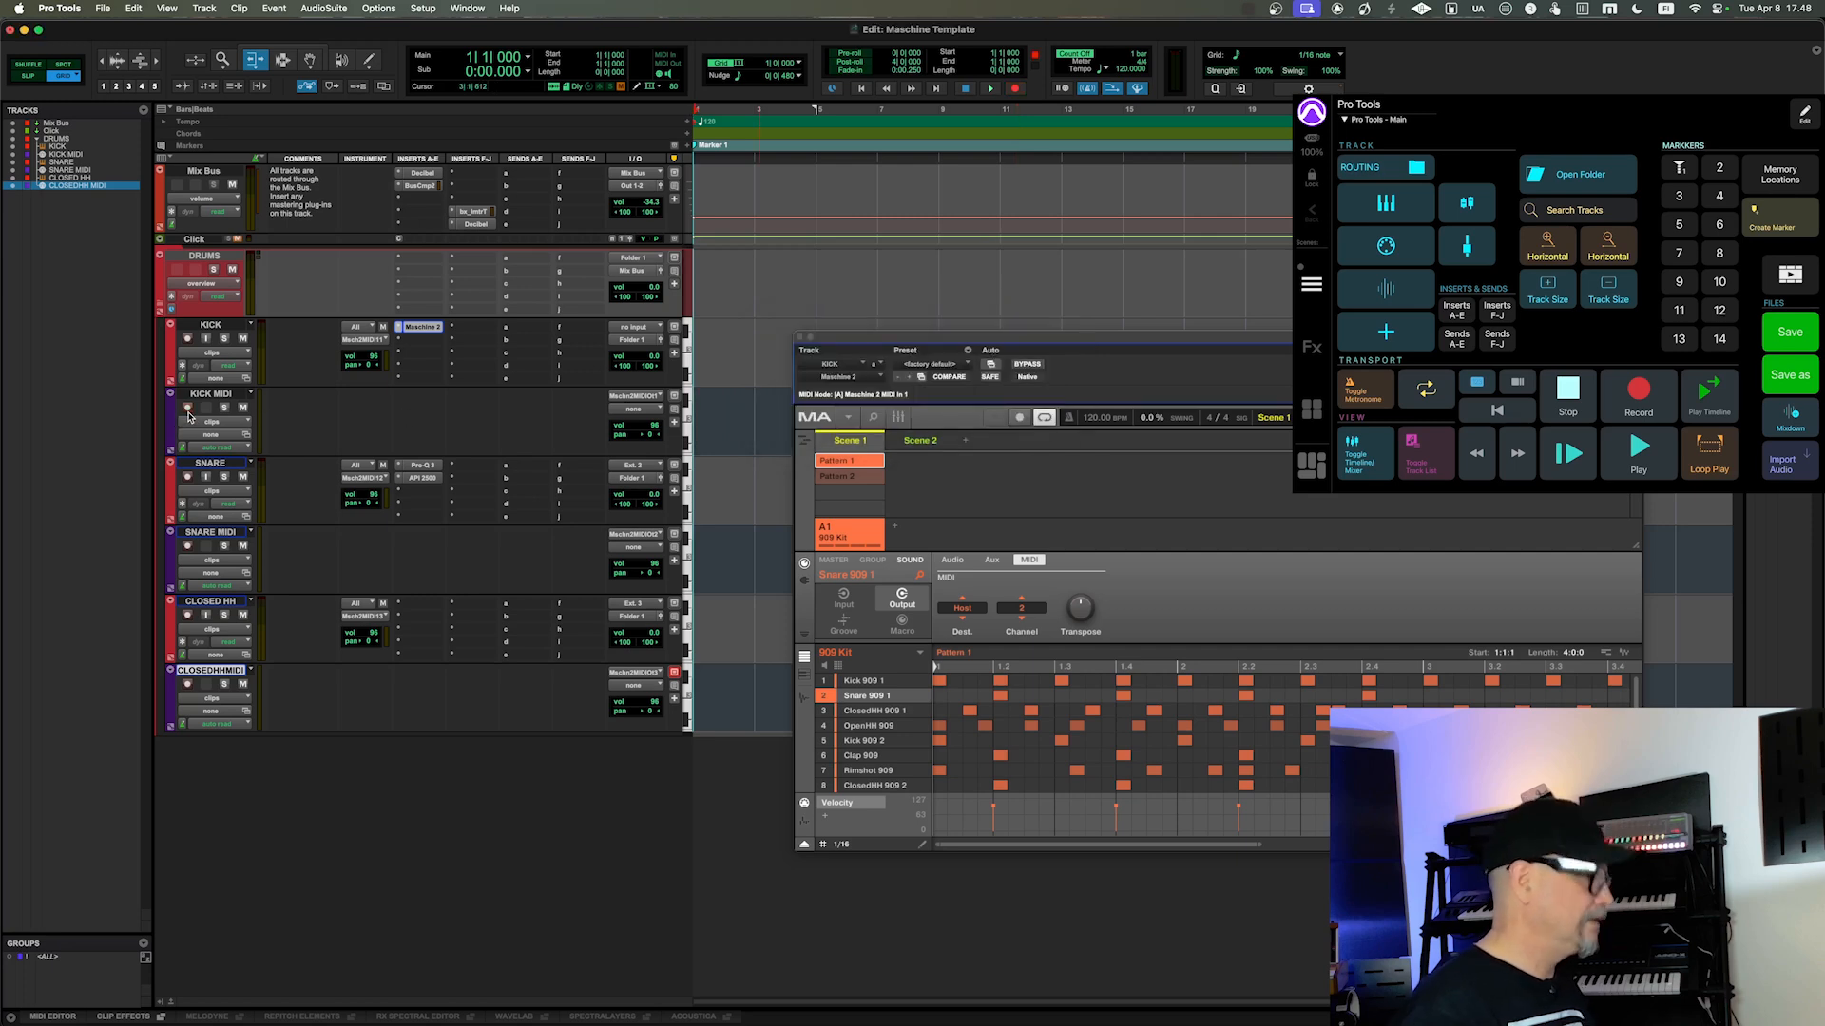
# Step: Record-enable the KICK, SNARE and CLOSEDHH MIDI tracks and record Maschine's Pattern 1 onto them from the session start
pyautogui.click(989, 89)
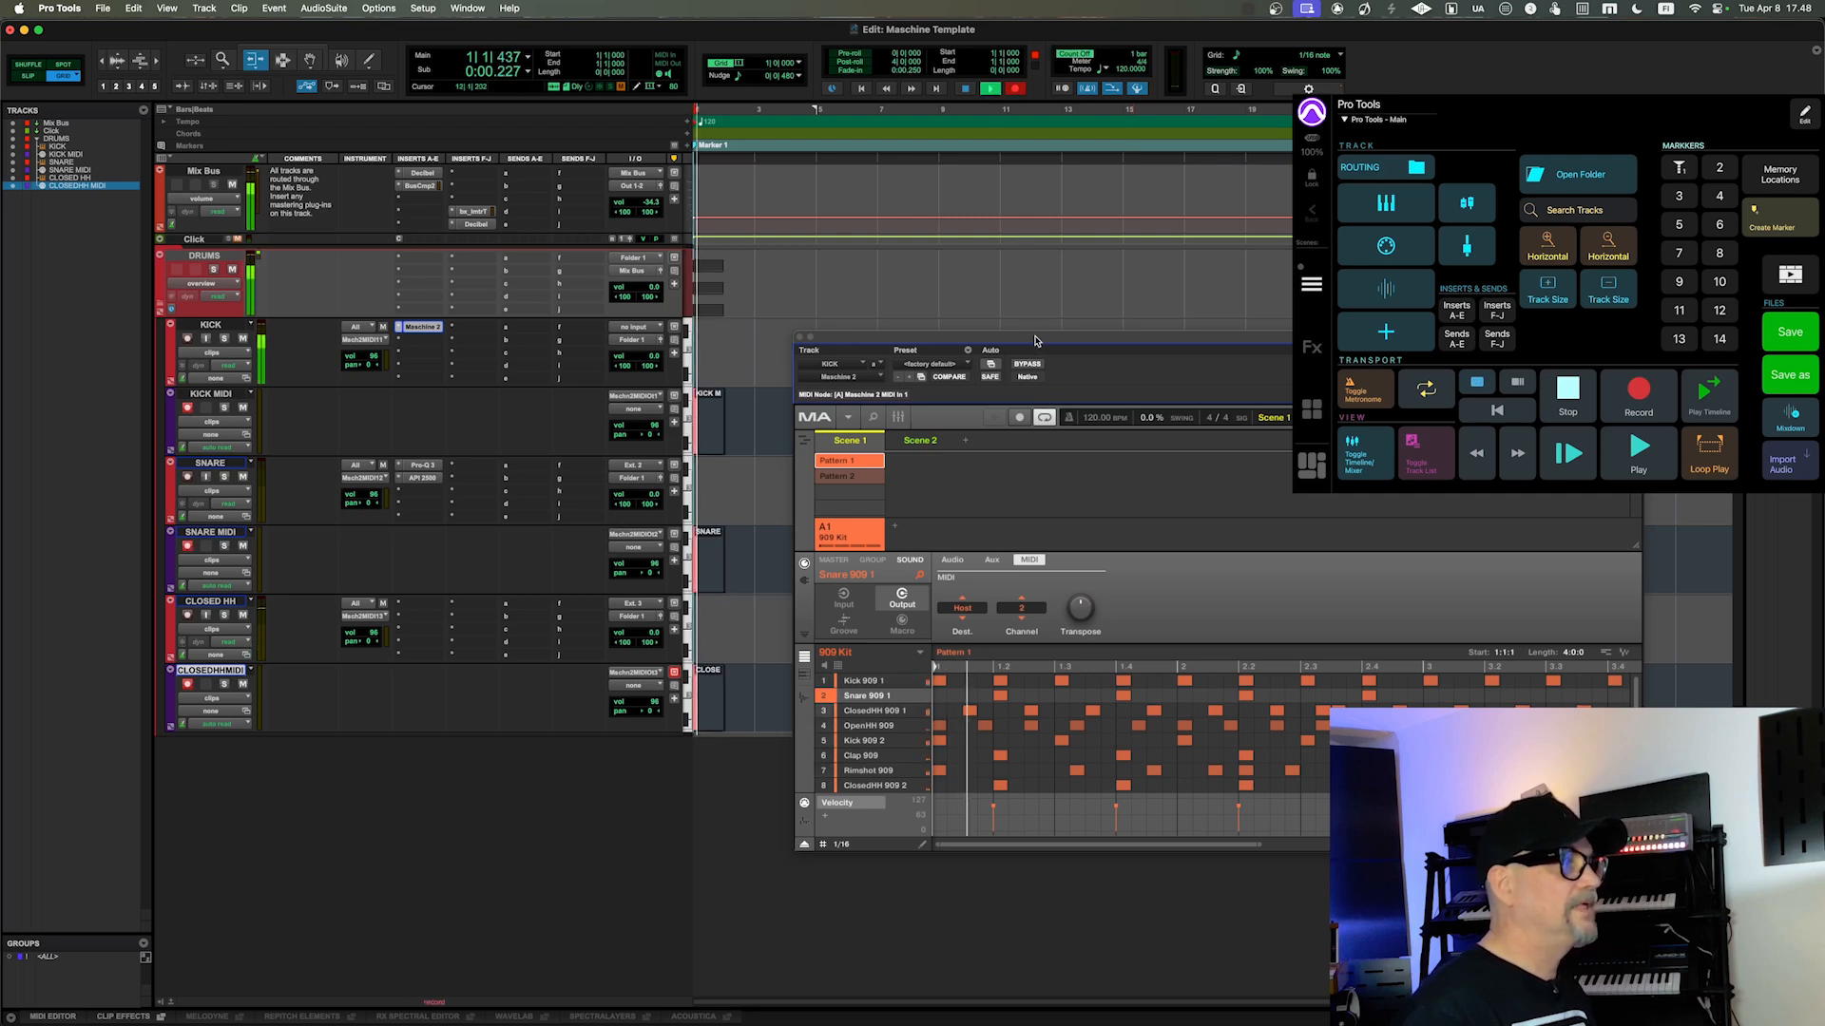
pyautogui.moveTo(1033, 338); pyautogui.dragTo(1176, 345)
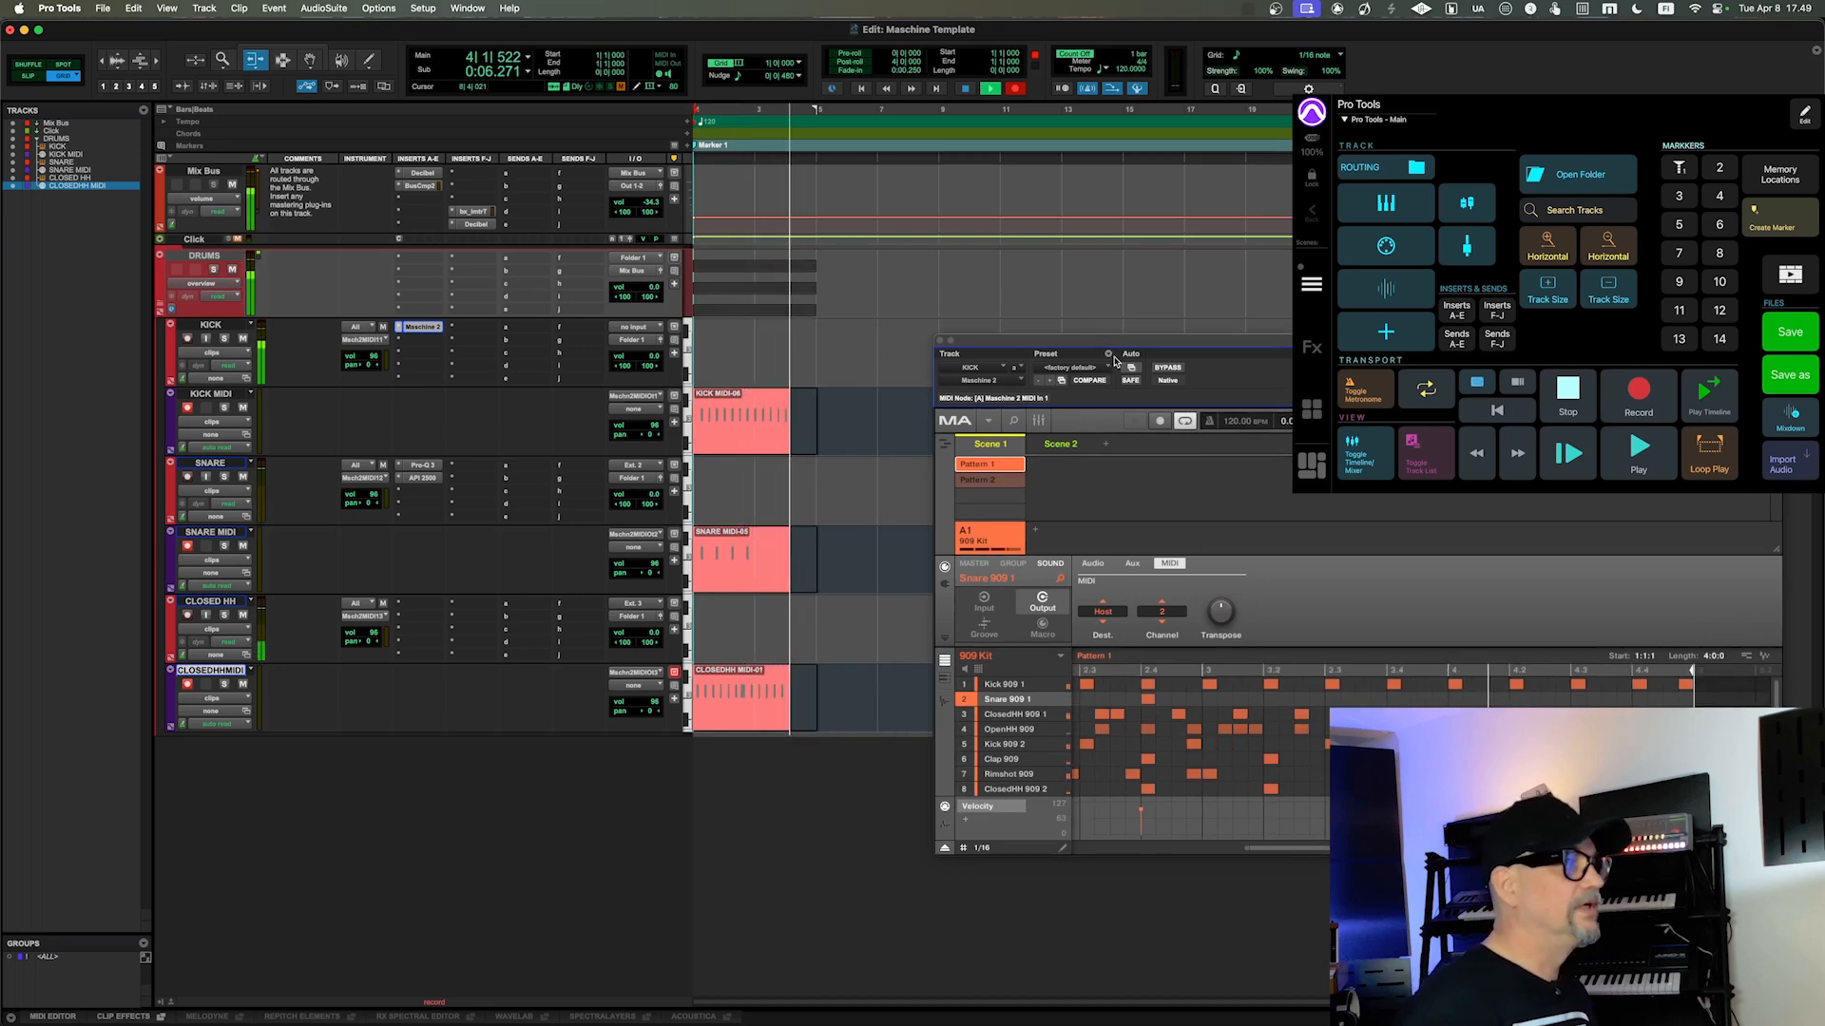
pyautogui.press('space')
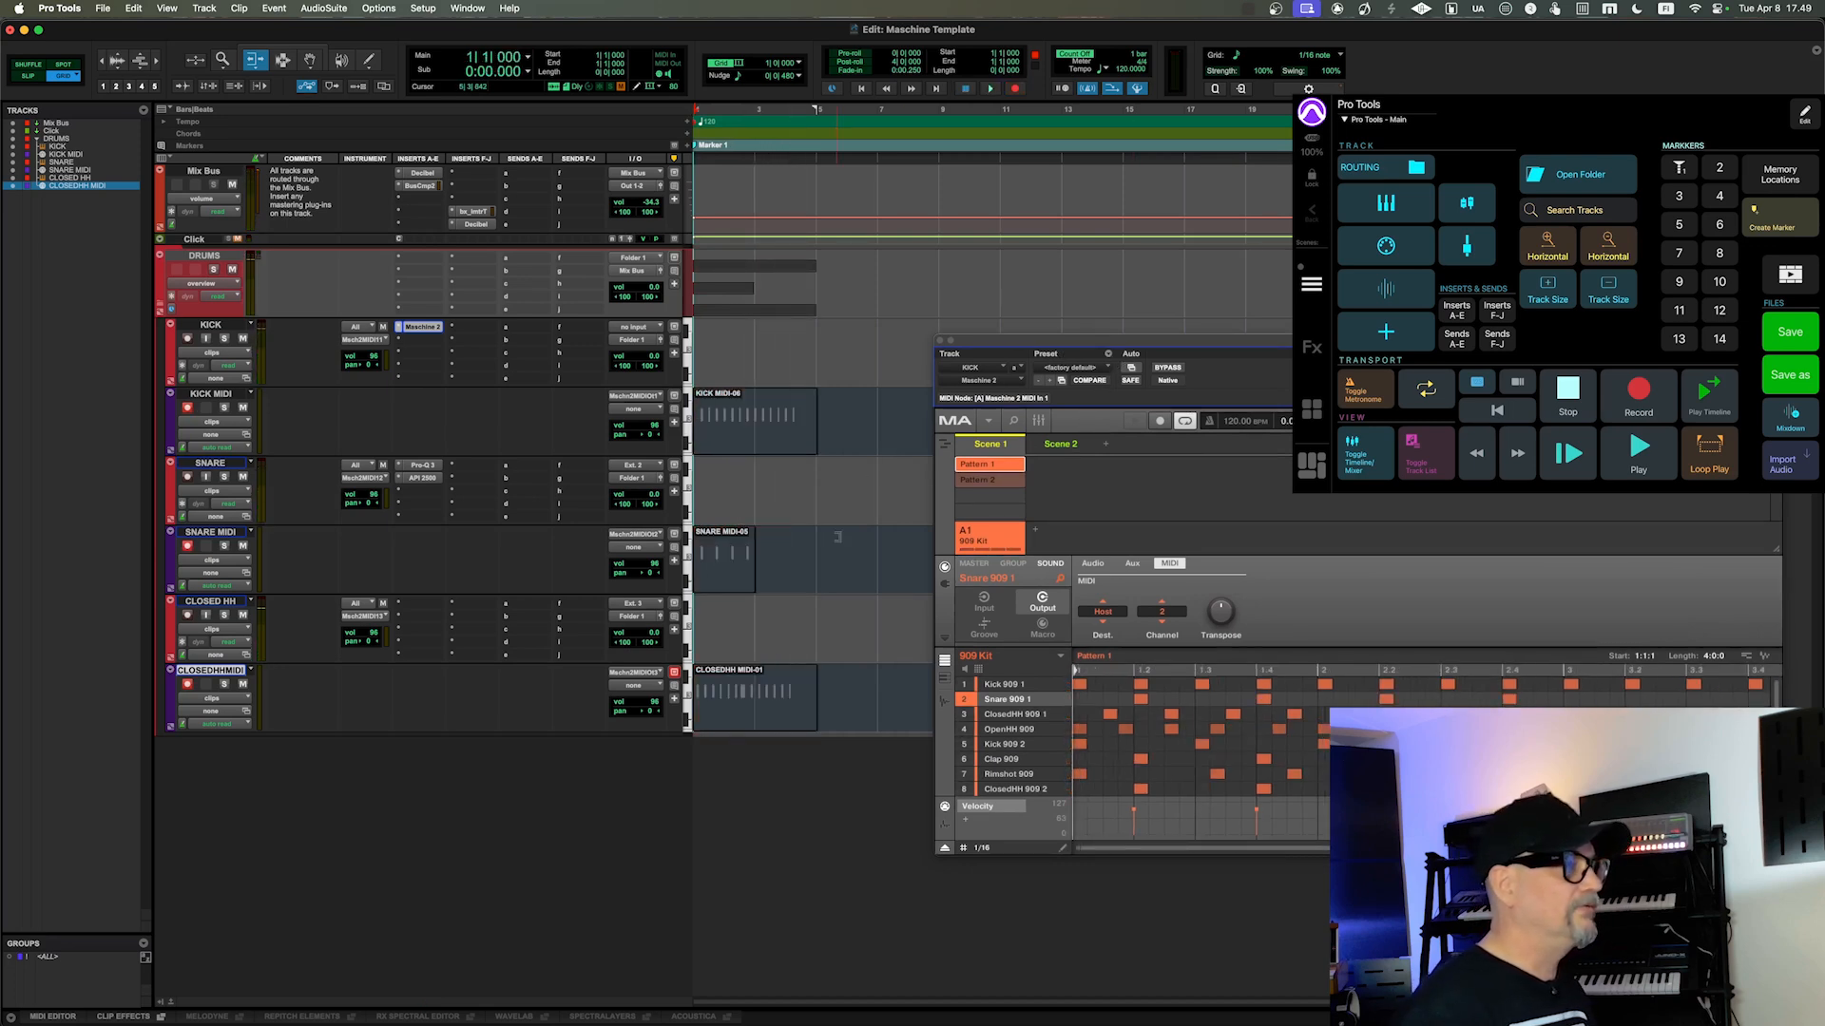
# Step: Deselect Pattern 1 in Maschine's Scene 1 and play the session briefly to check that Maschine's own pattern is silent
pyautogui.moveTo(1034, 344); pyautogui.dragTo(956, 360)
pyautogui.click(904, 482)
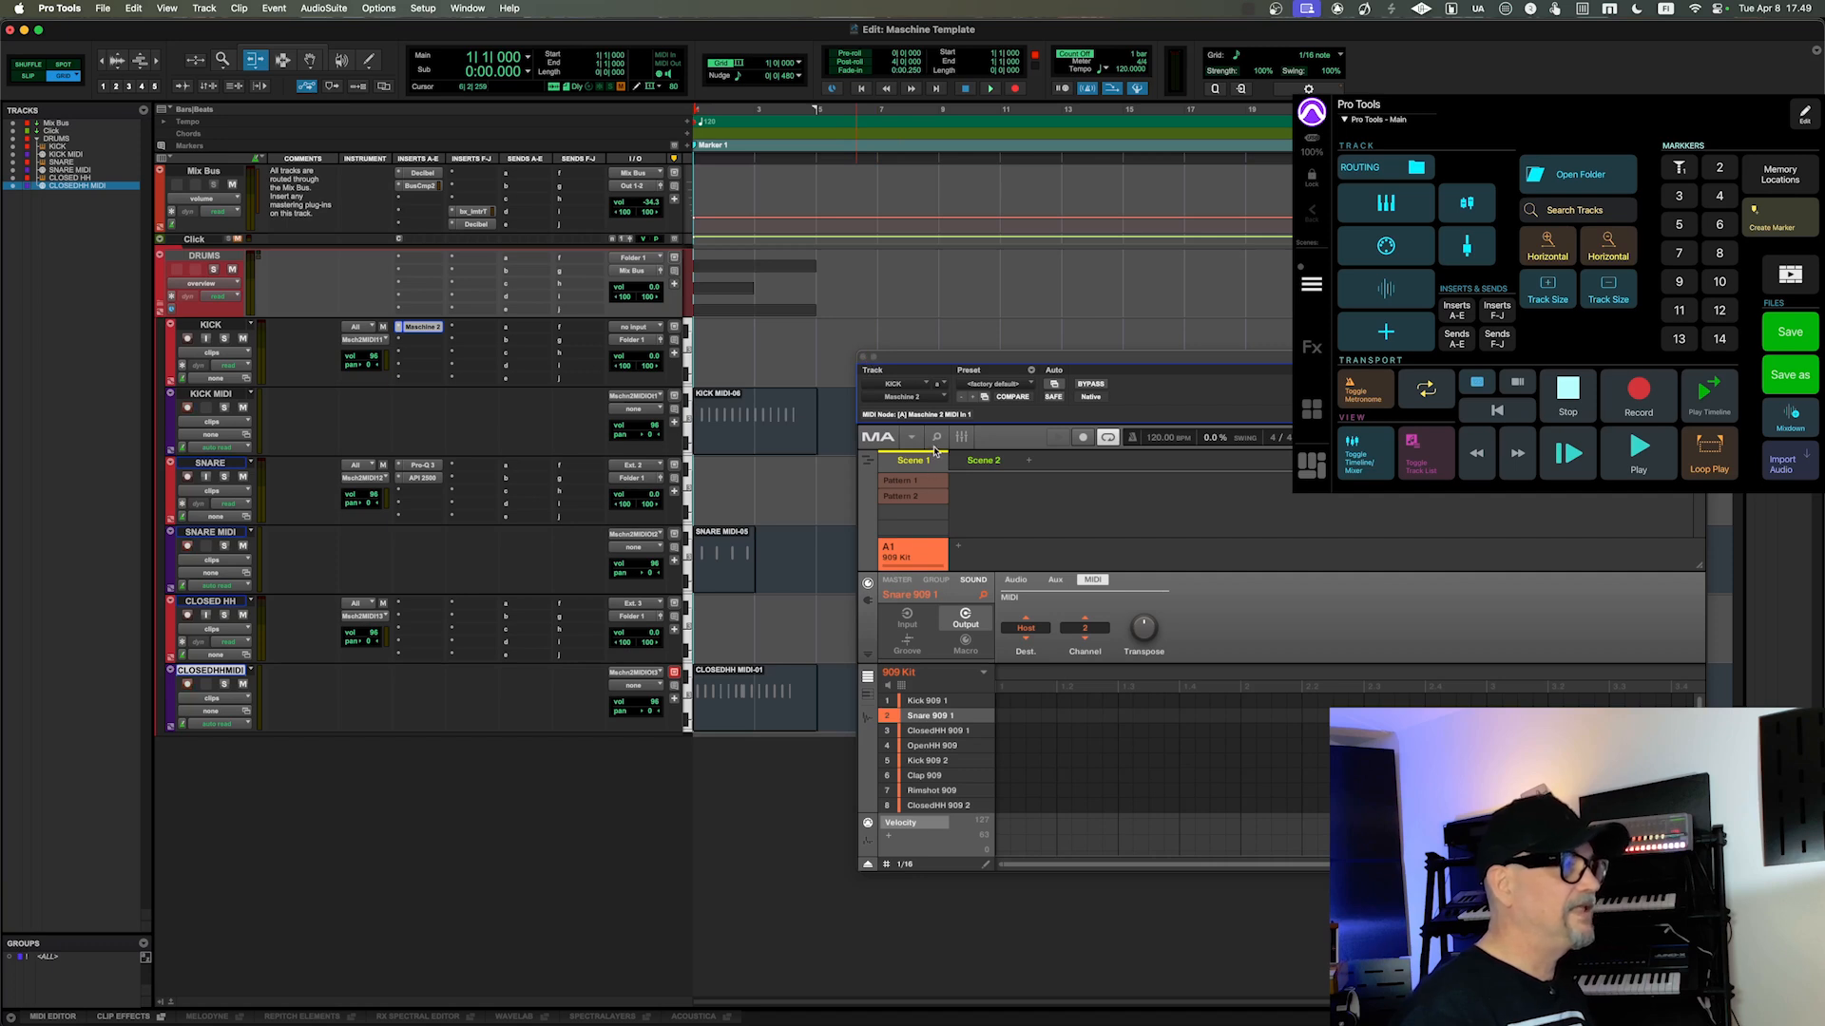
pyautogui.press('space')
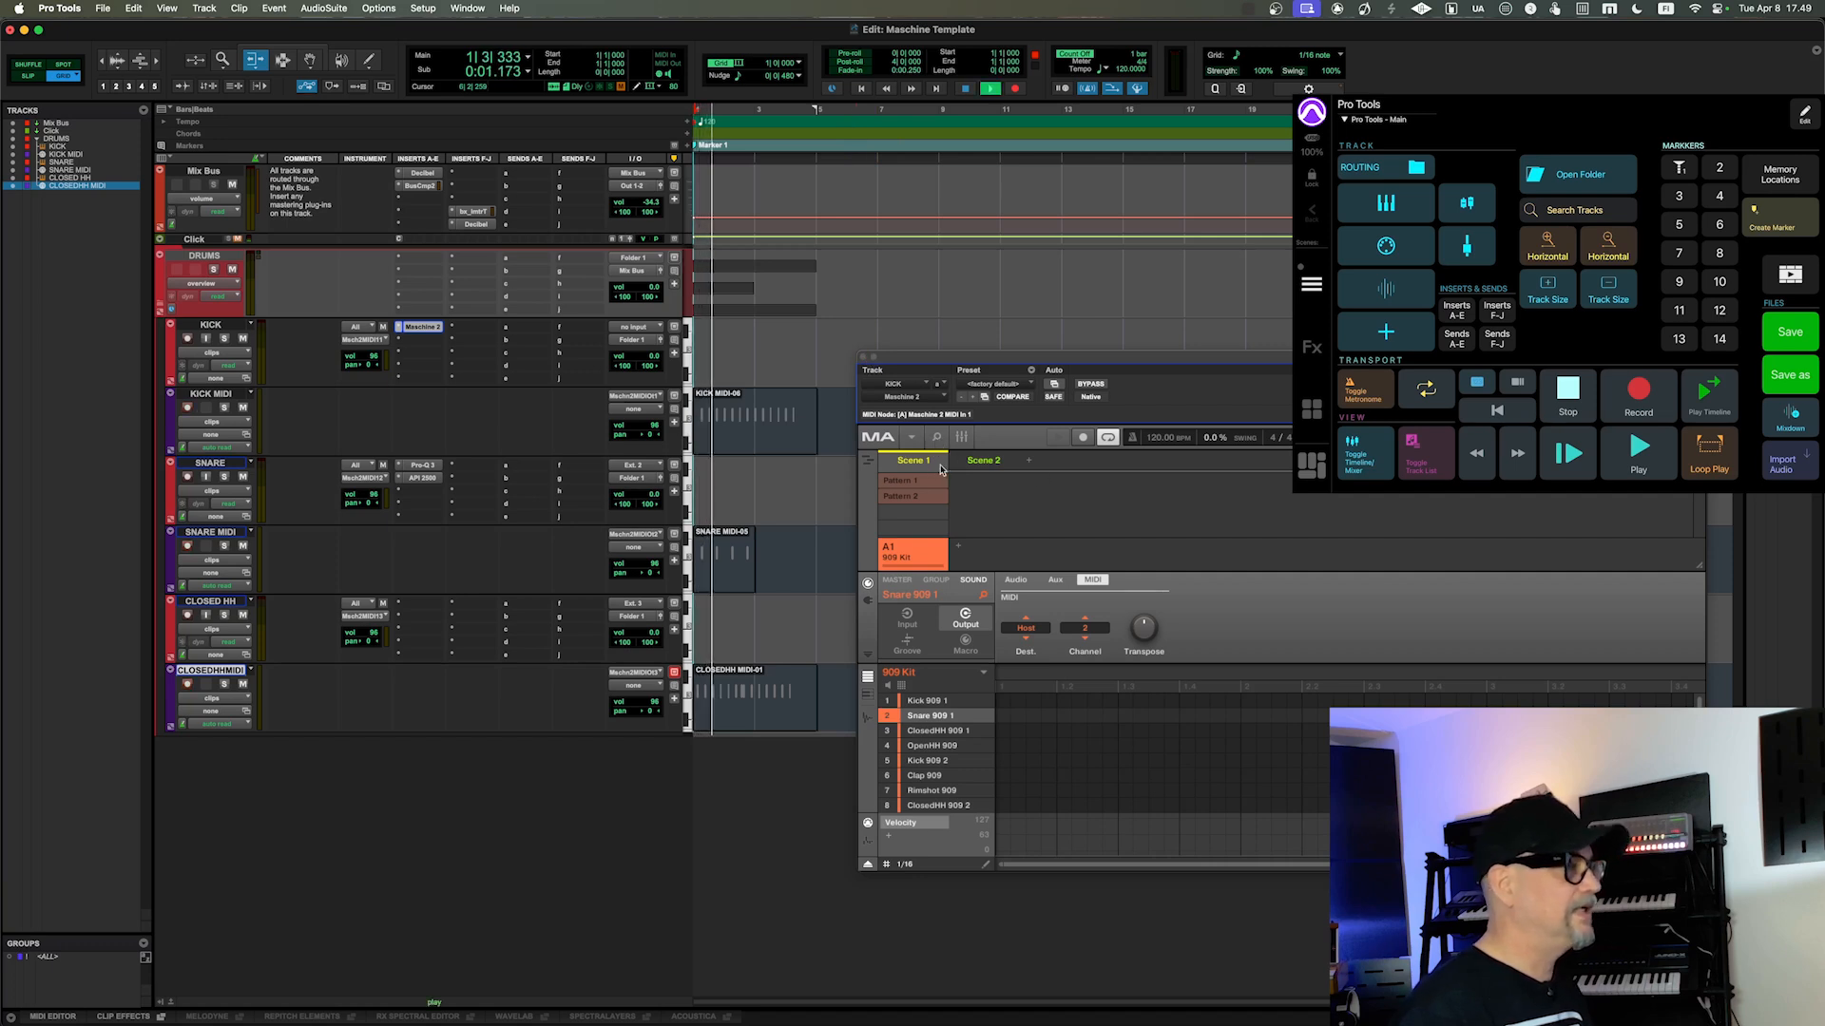
pyautogui.press('space')
pyautogui.click(779, 440)
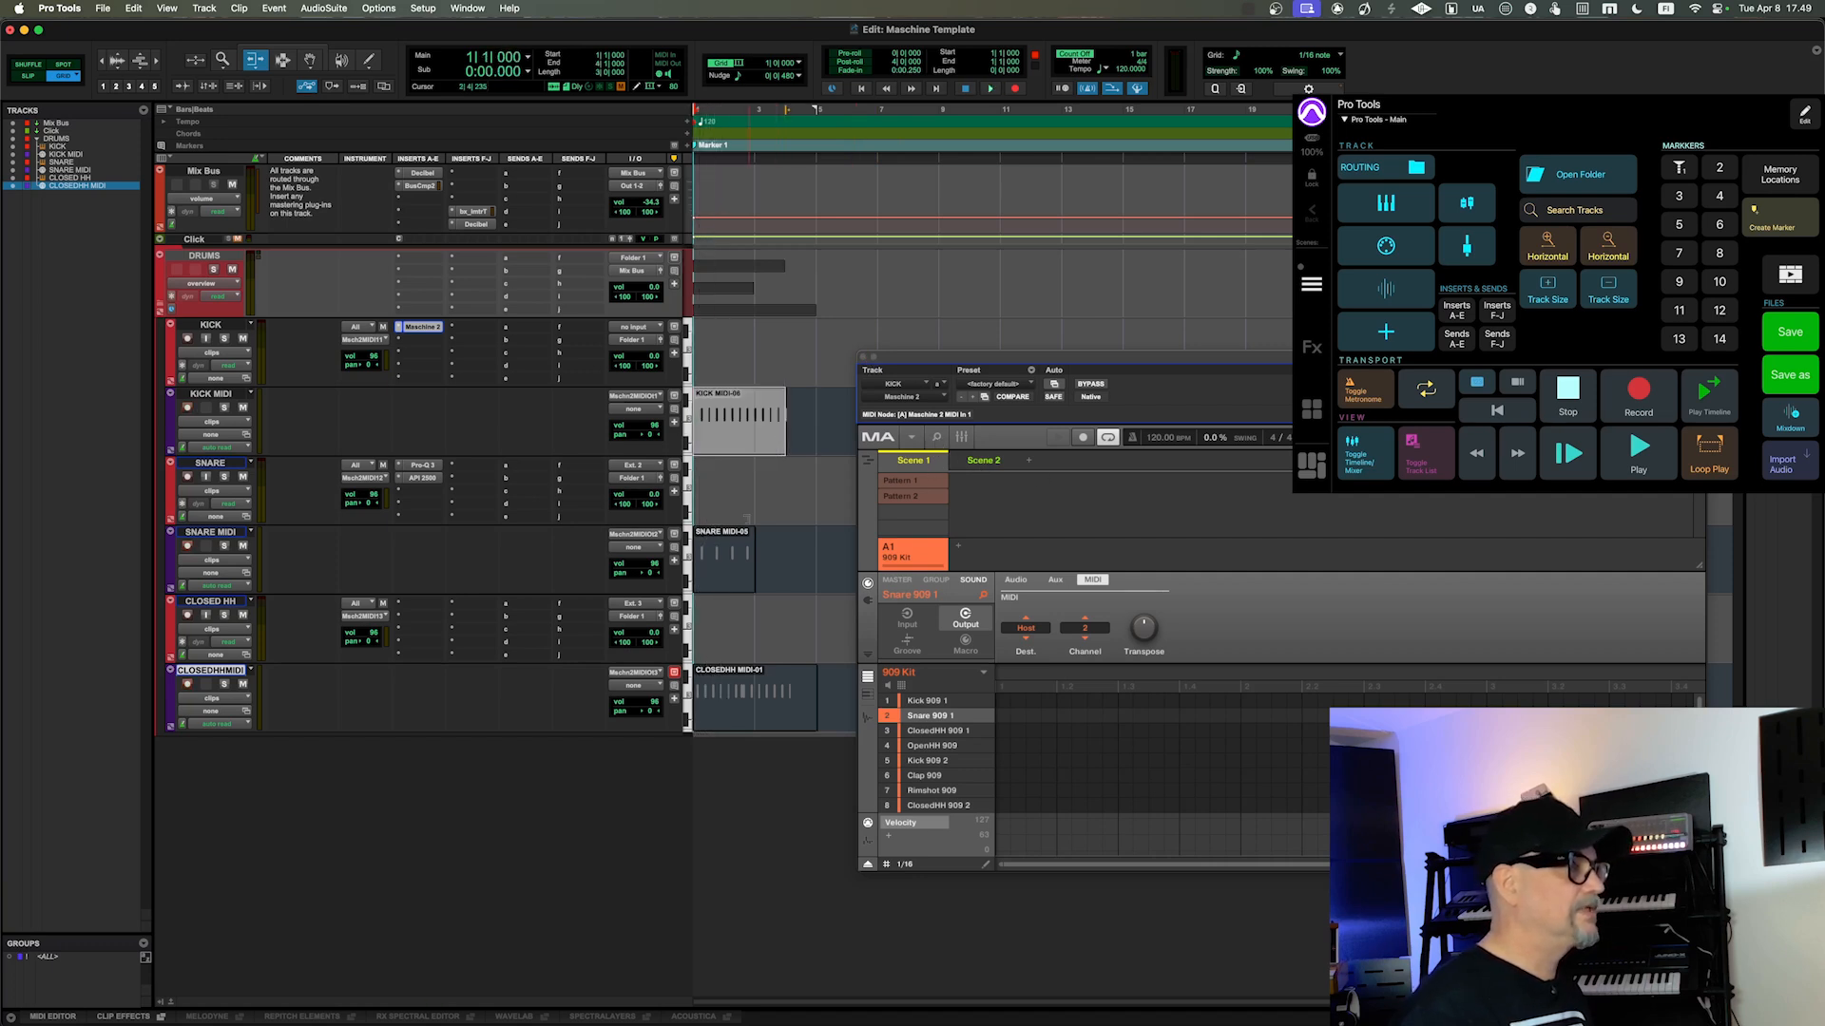
pyautogui.click(731, 585)
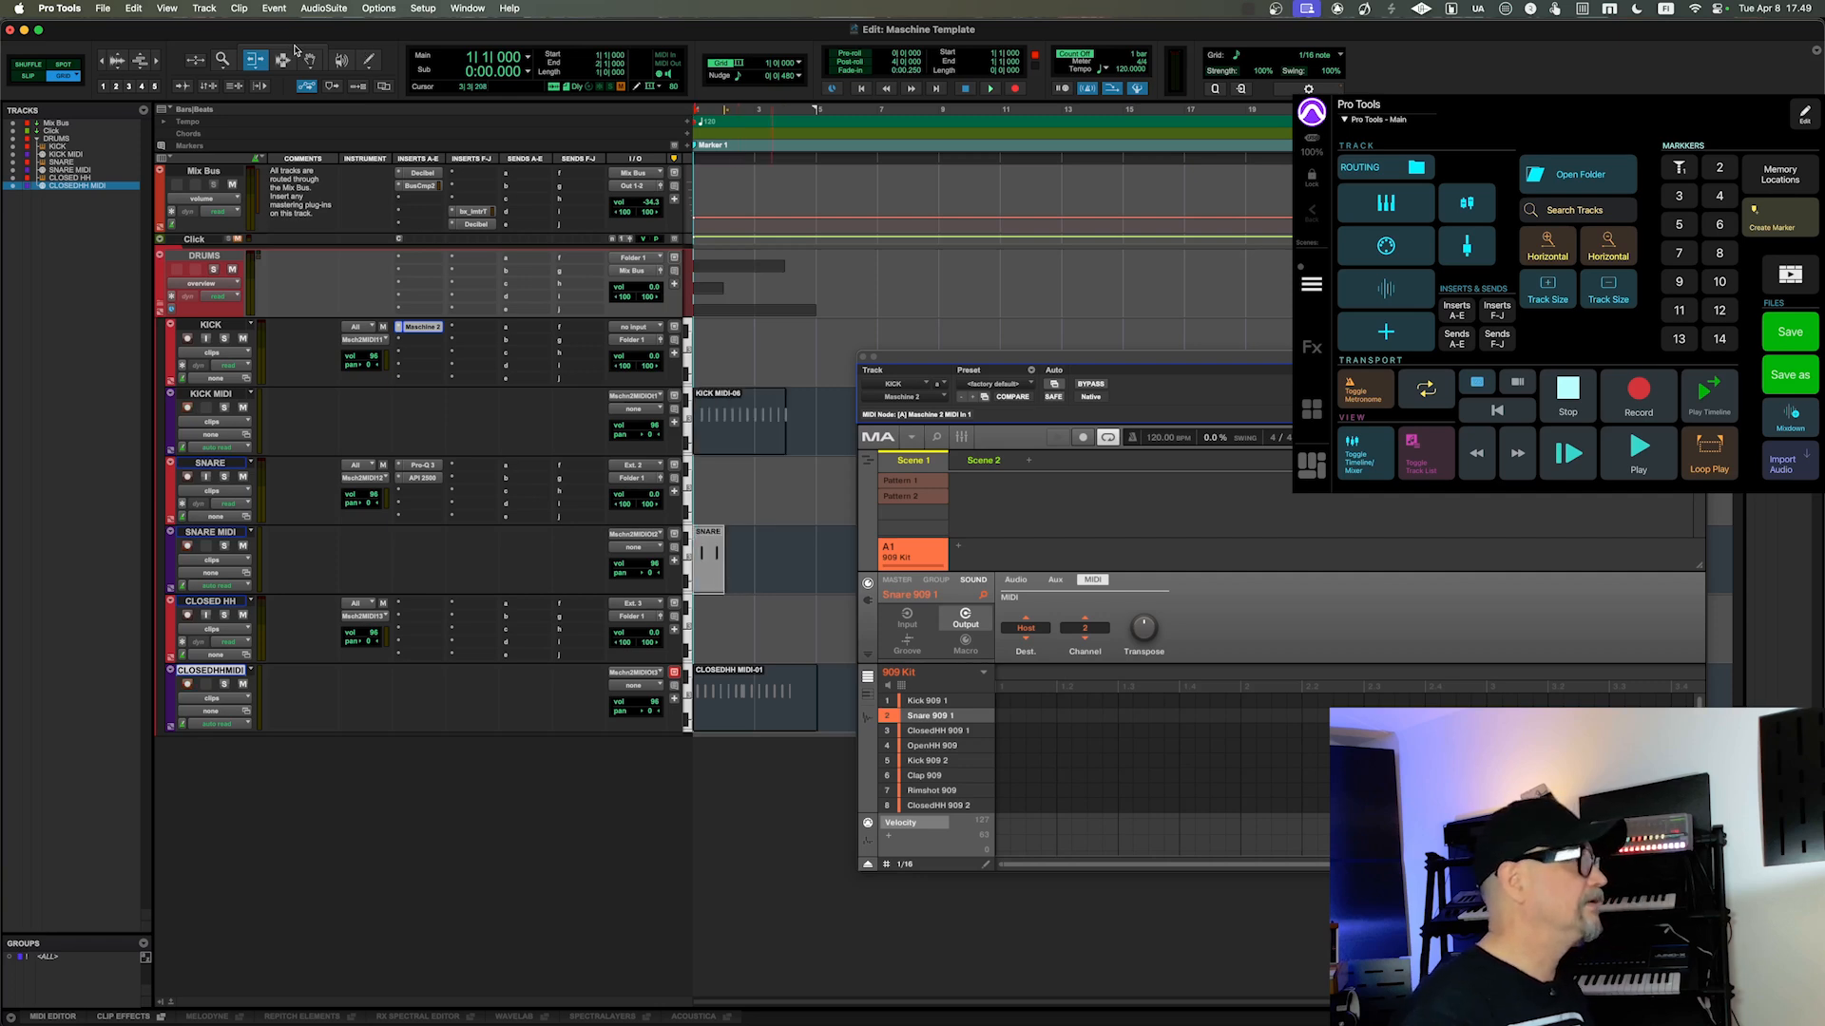
pyautogui.press('super+z')
pyautogui.press('super+z')
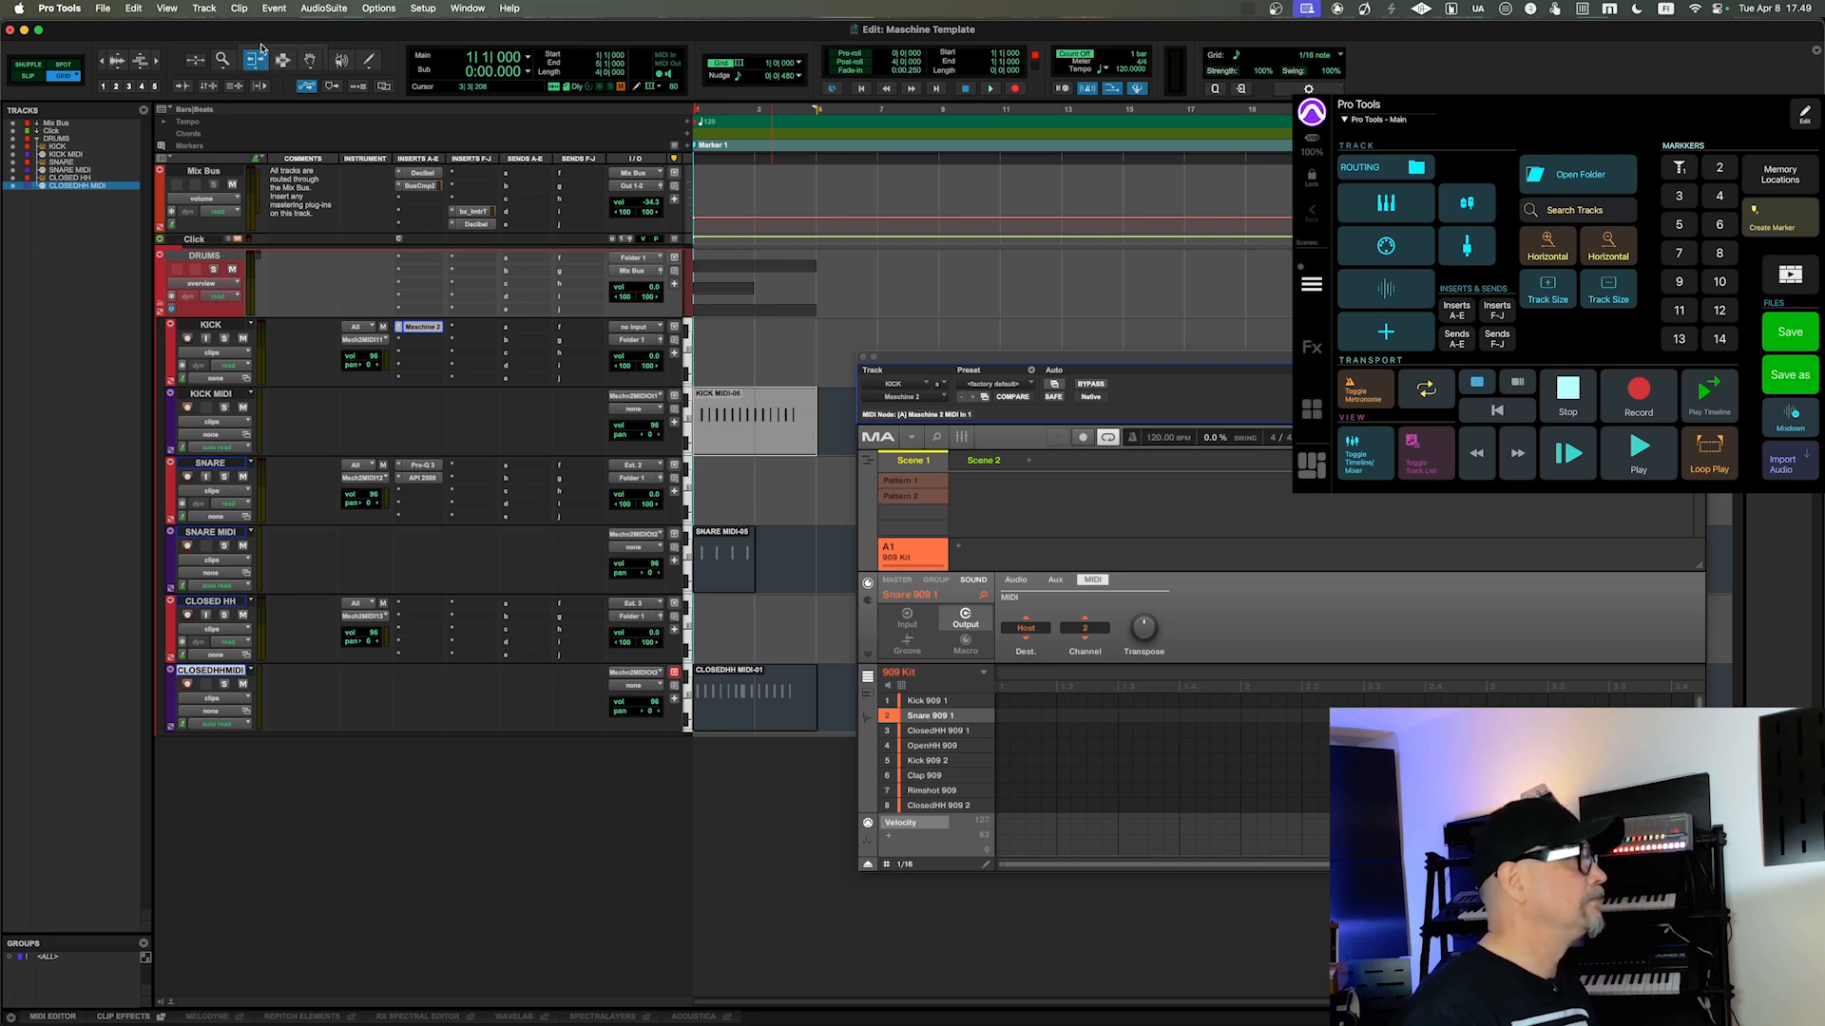
# Step: Activate the Smart Tool, move the three recorded MIDI clips up onto the KICK, SNARE and CLOSED HH instrument tracks, and play them back
pyautogui.click(264, 49)
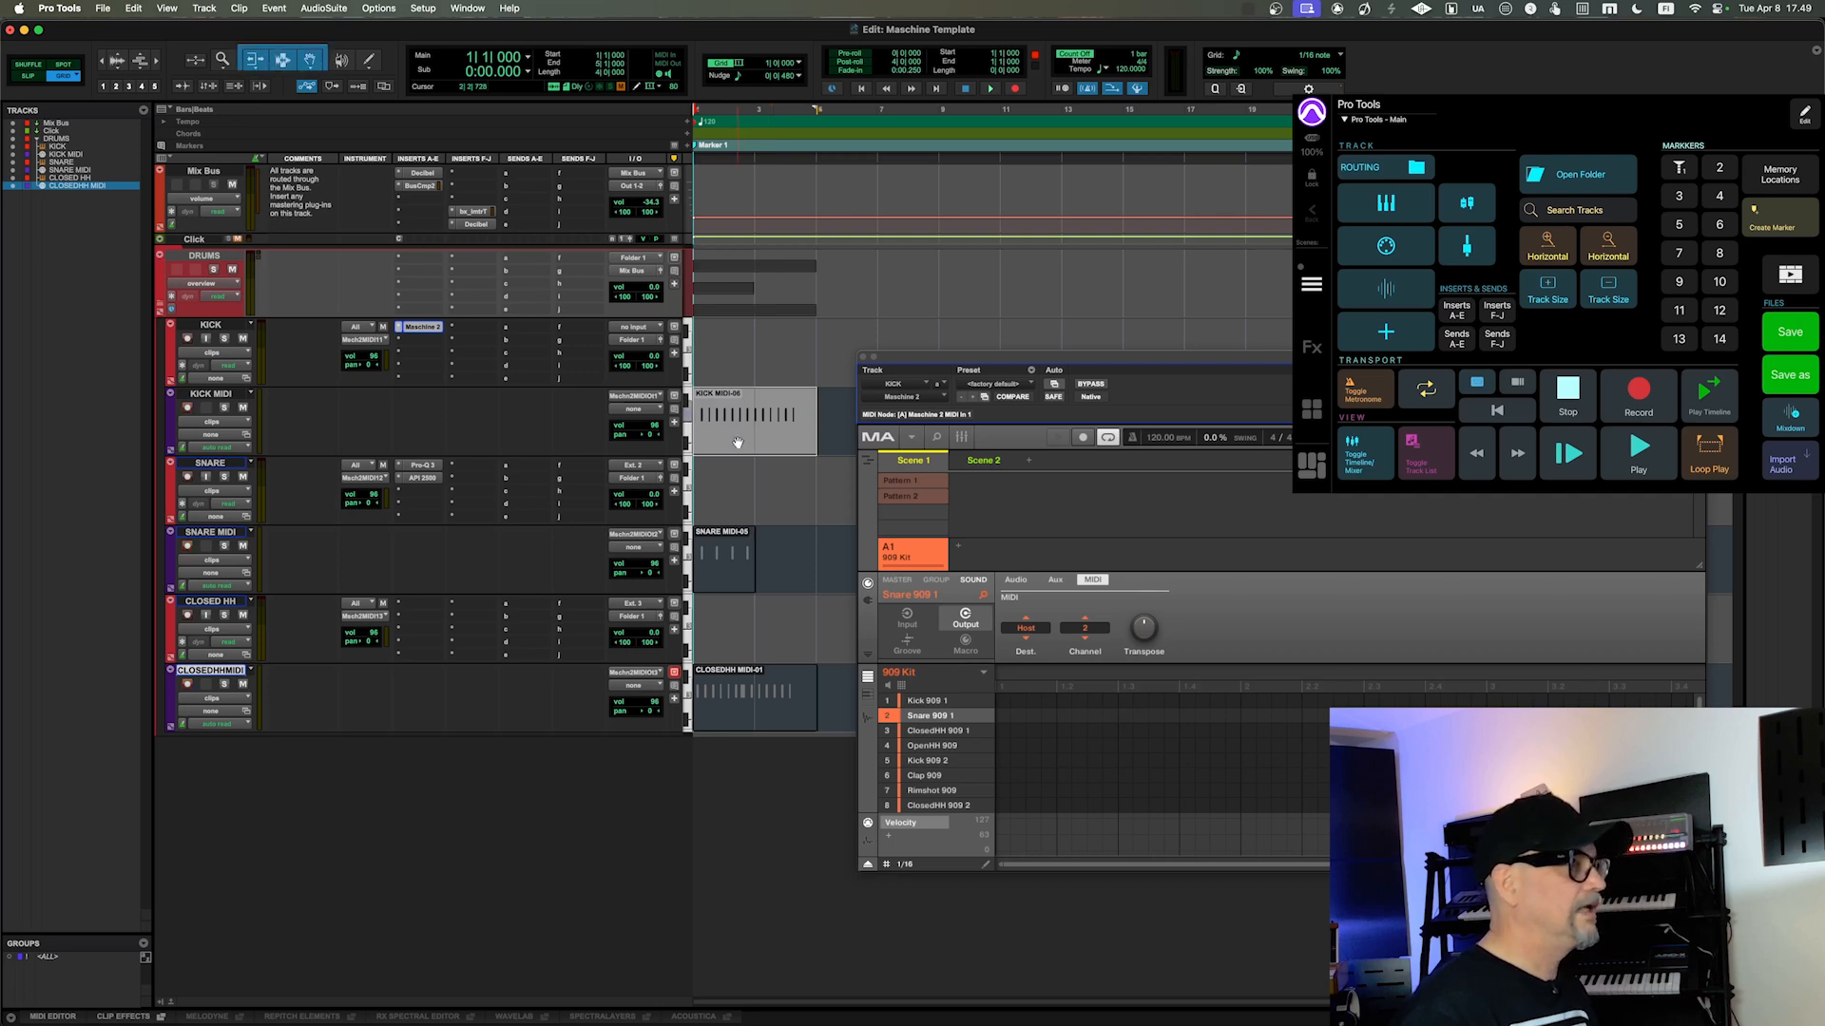
pyautogui.click(731, 566)
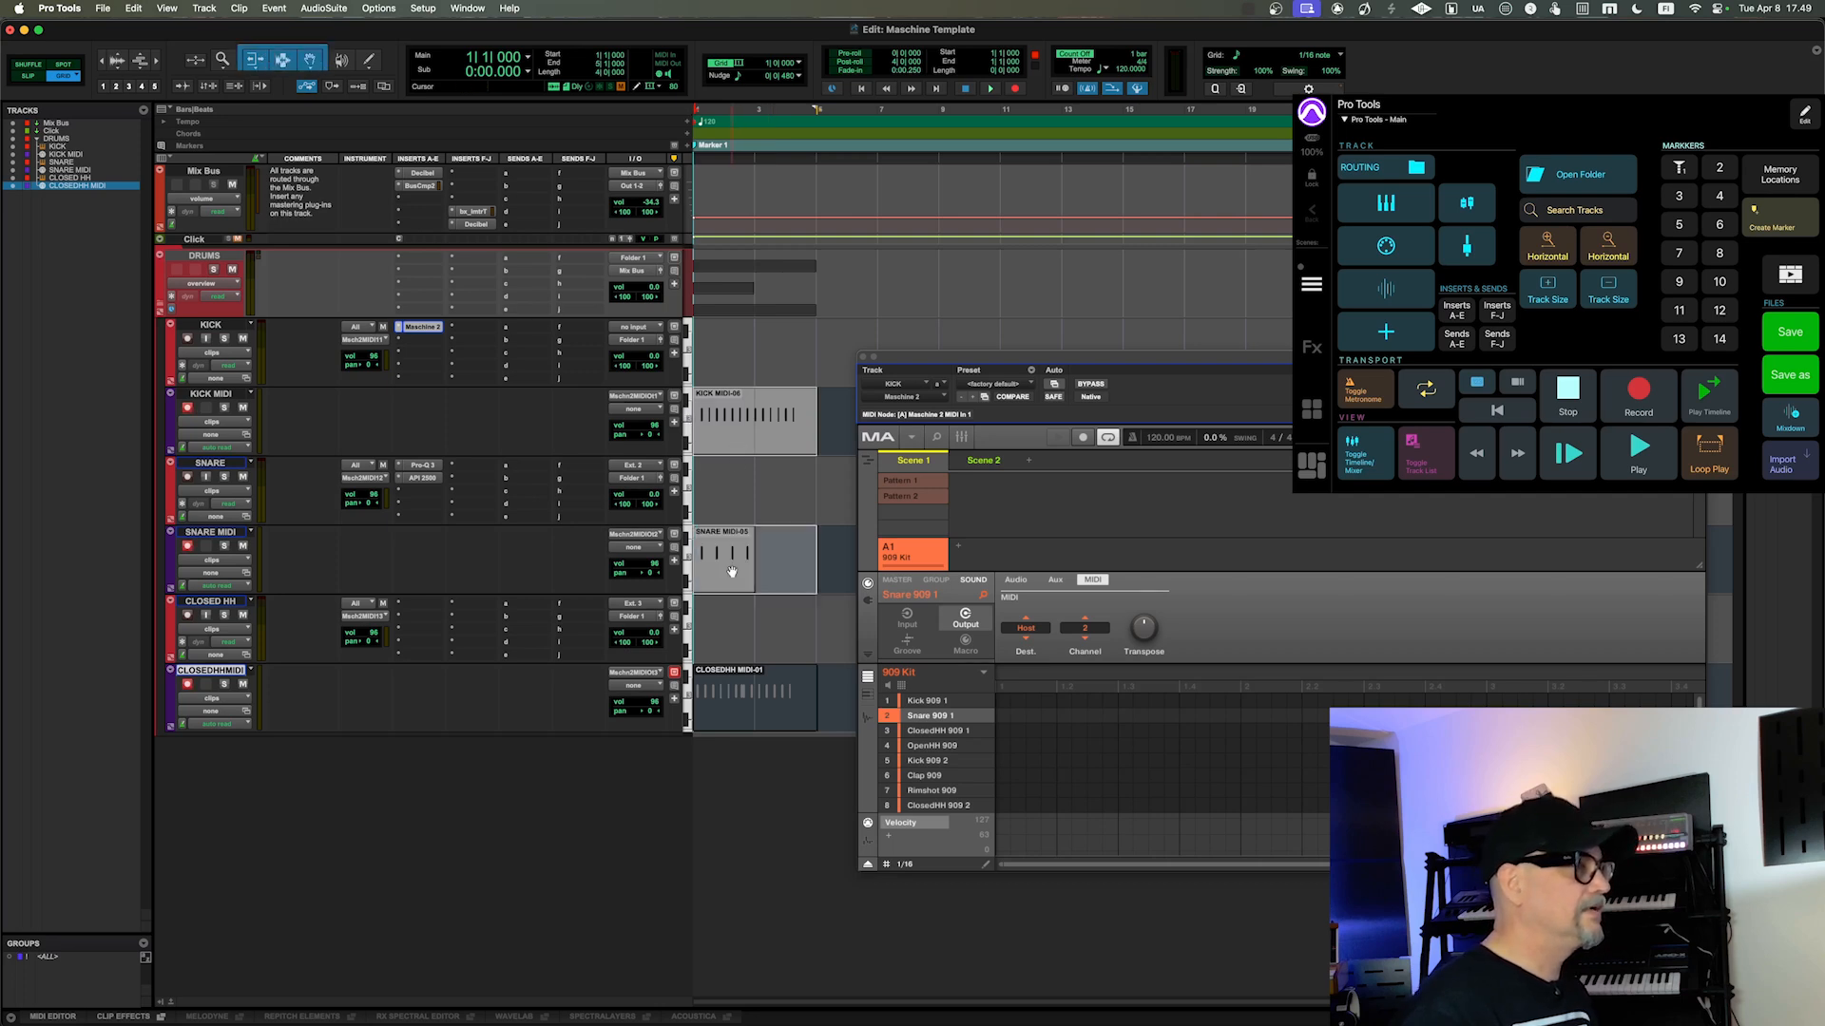
pyautogui.click(733, 726)
pyautogui.moveTo(736, 714); pyautogui.dragTo(736, 646)
pyautogui.press('space')
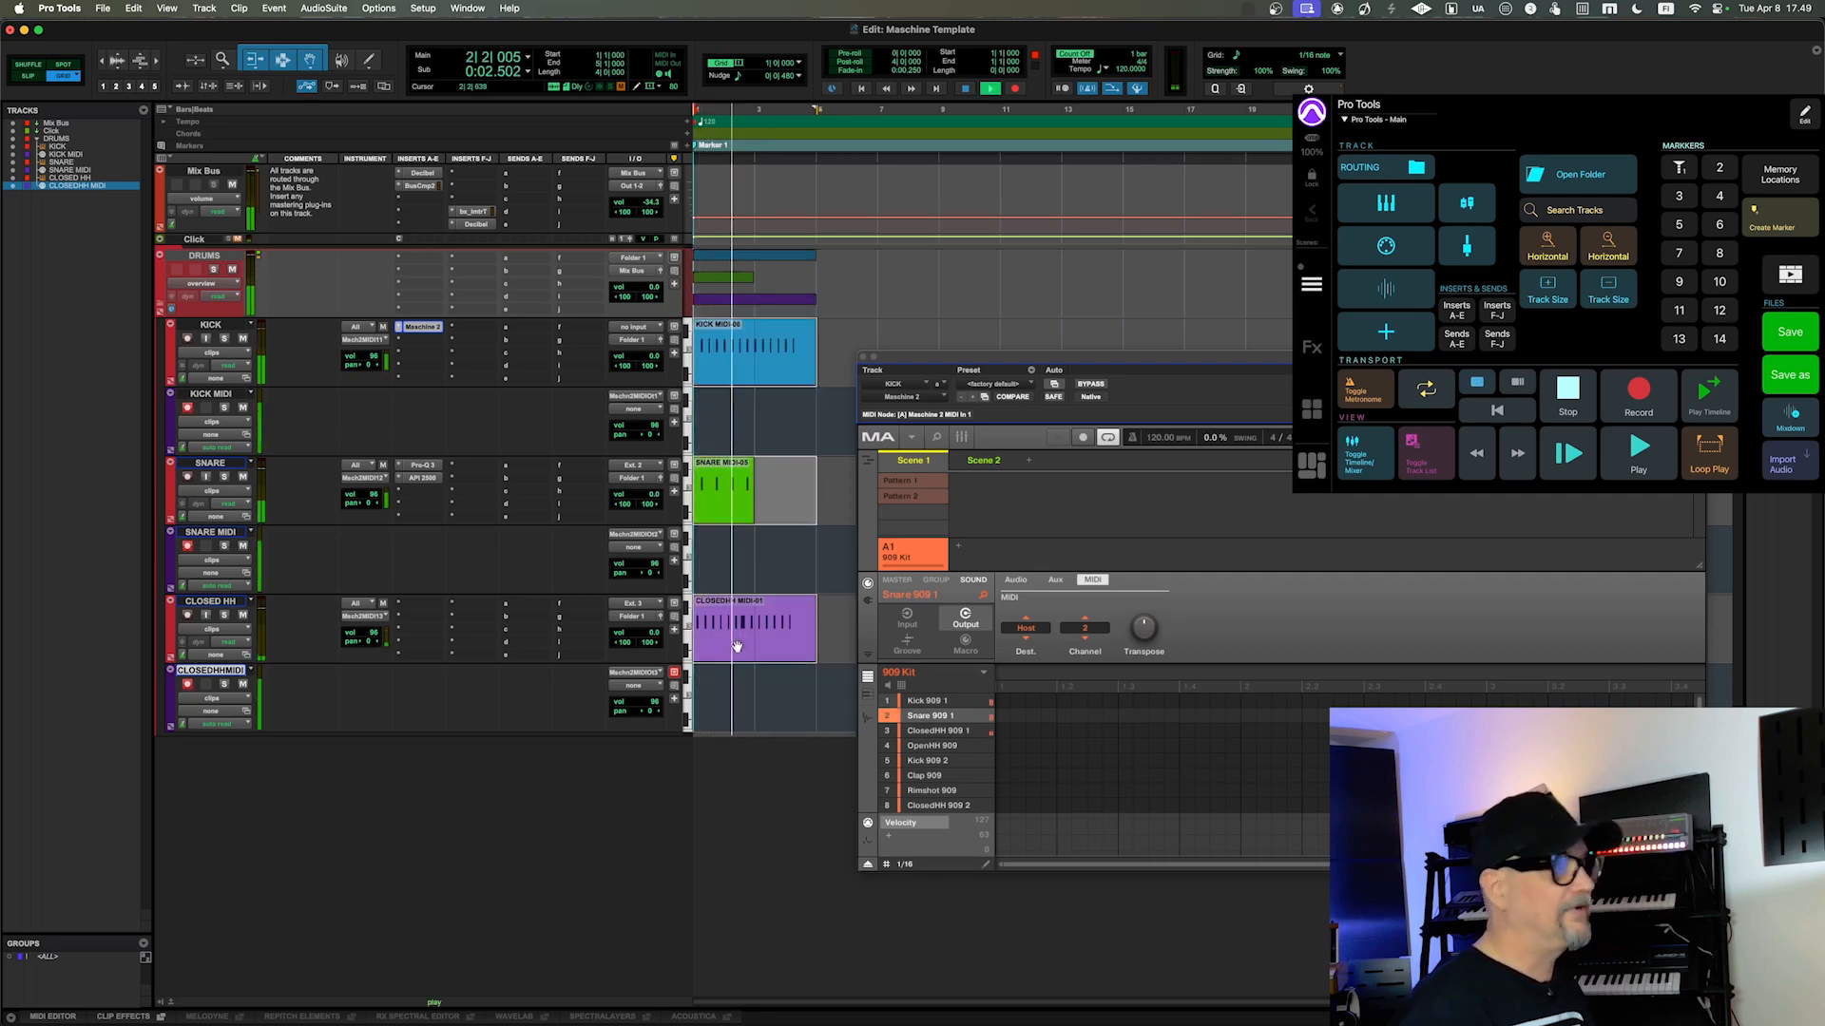
pyautogui.press('space')
# Step: Delete the three moved clips and record a new pad performance onto the KICK, SNARE and CLOSEDHH MIDI tracks
pyautogui.press('Delete')
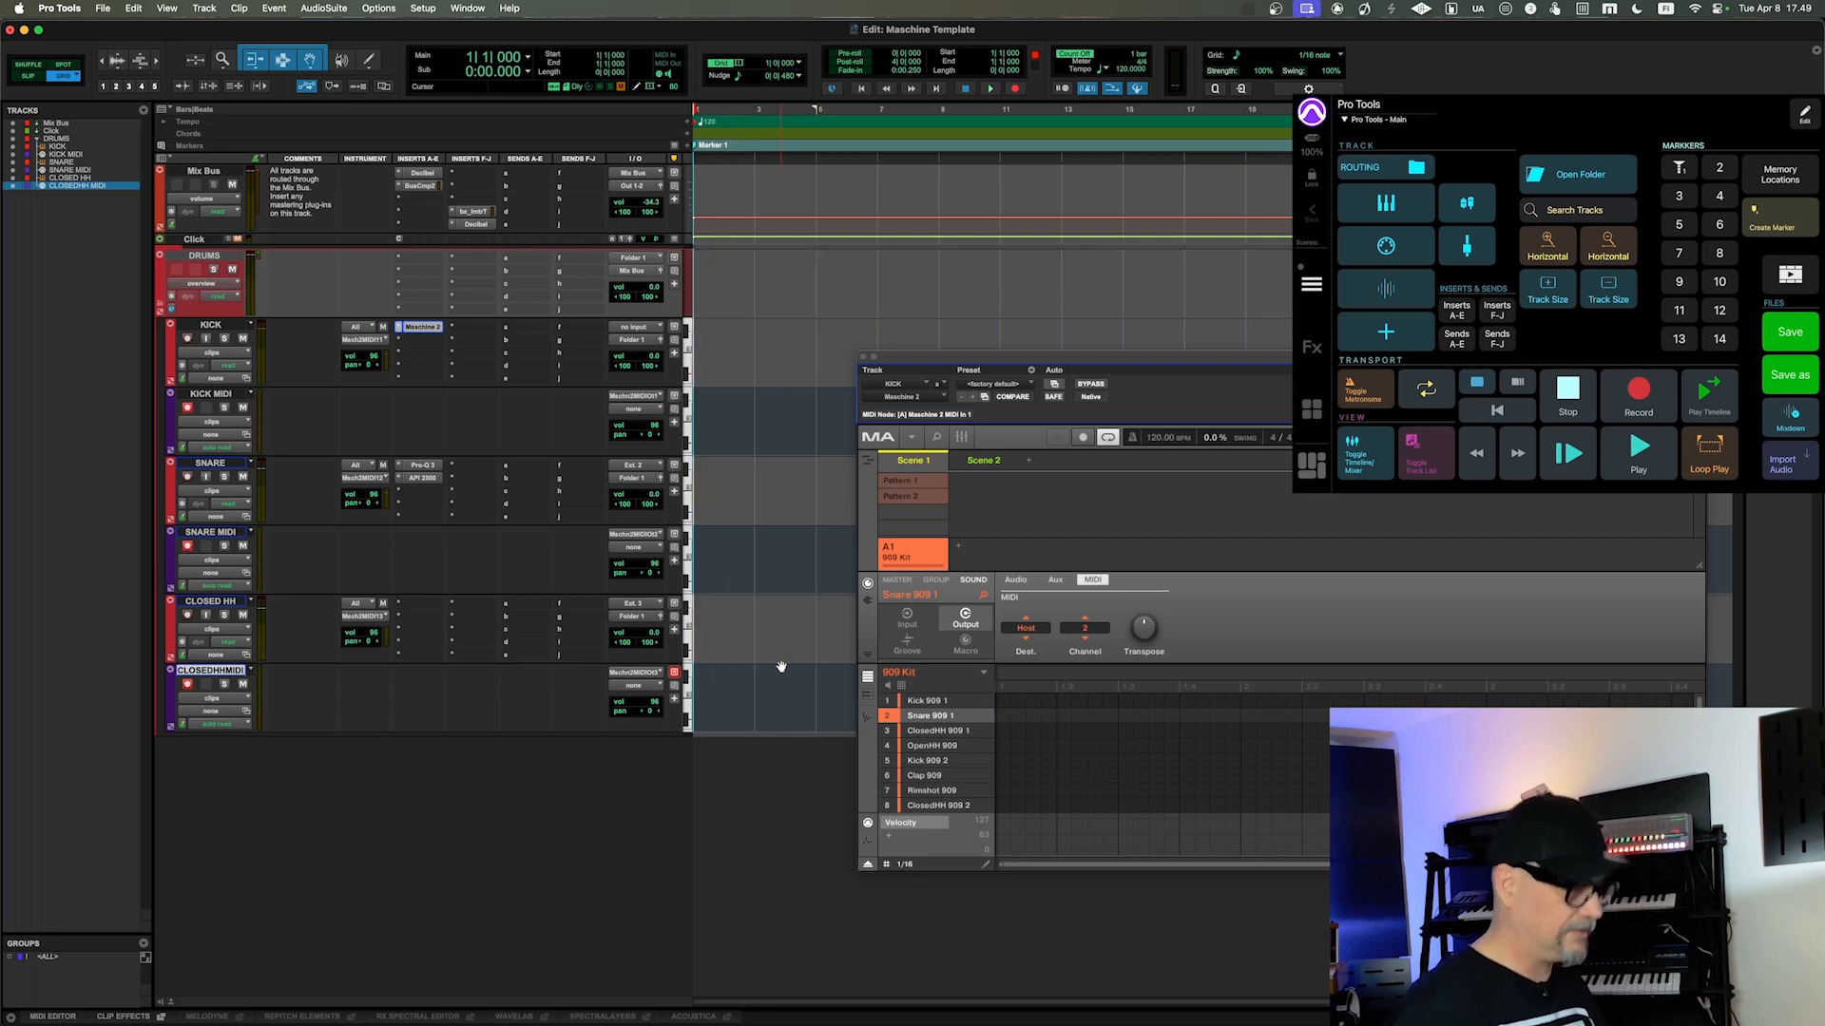
pyautogui.moveTo(995, 358); pyautogui.dragTo(915, 278)
pyautogui.press('space')
pyautogui.press('space')
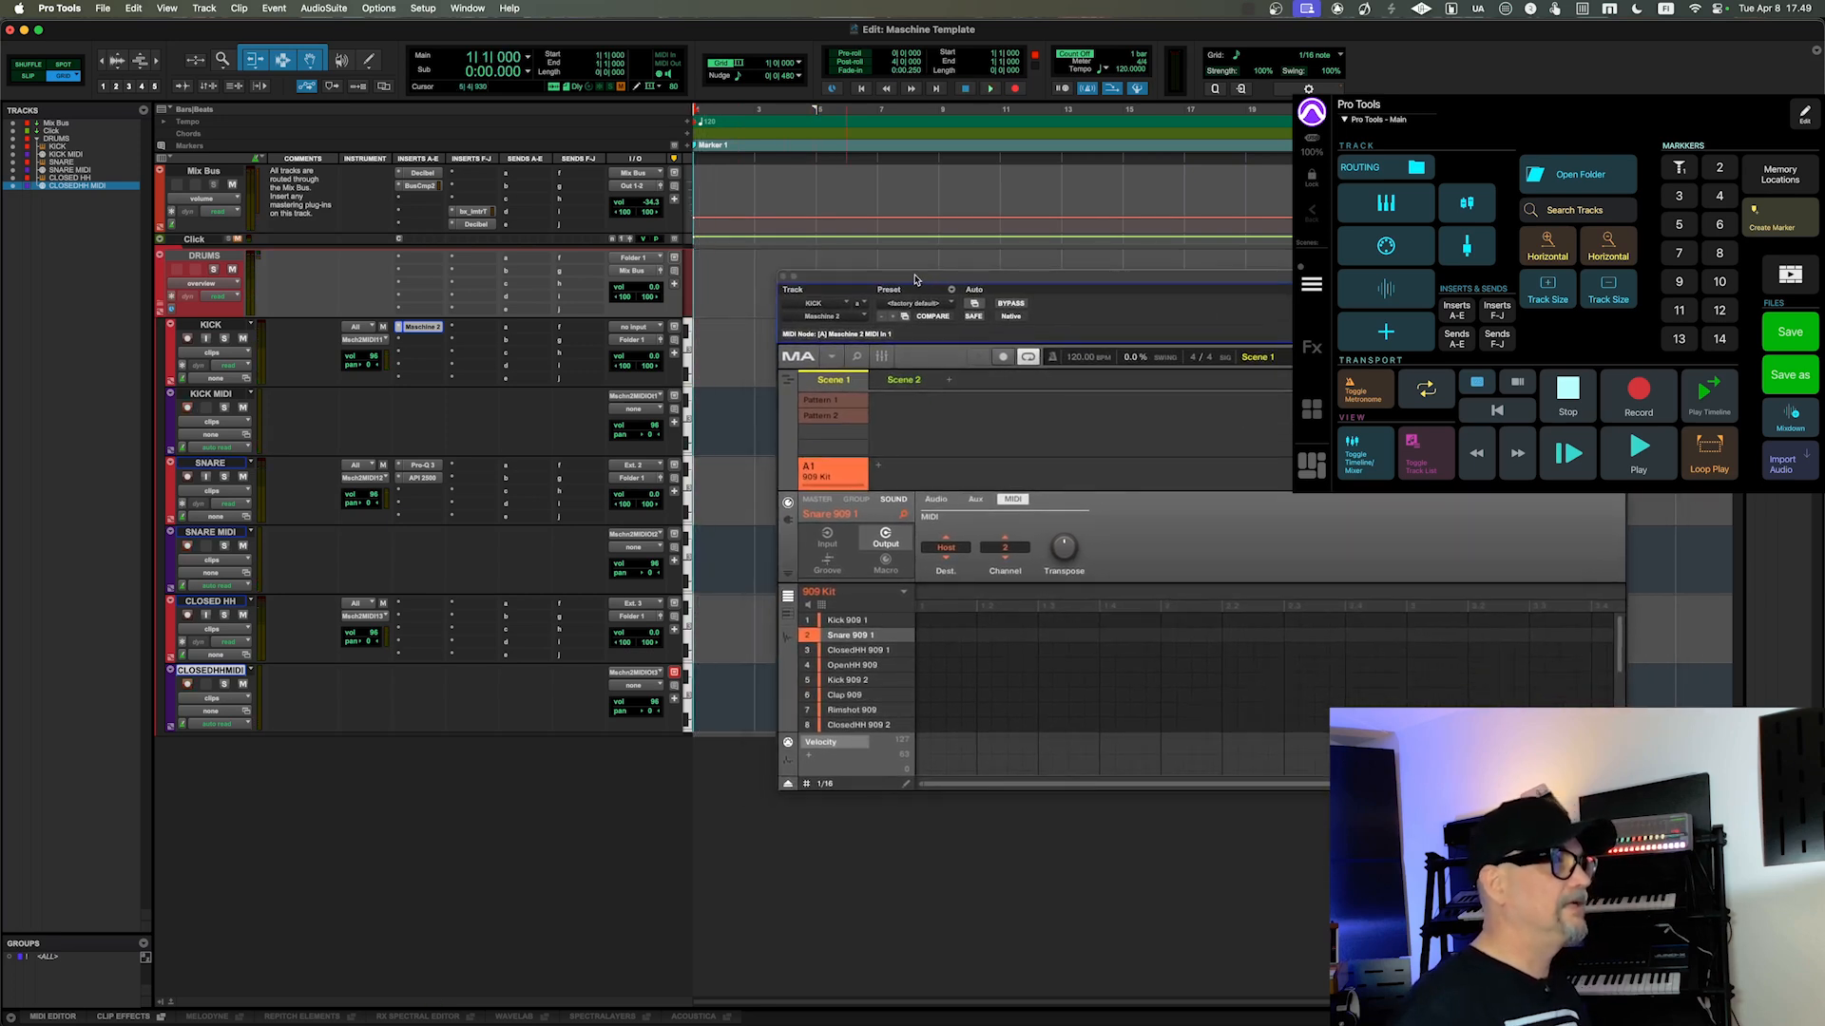
pyautogui.click(990, 89)
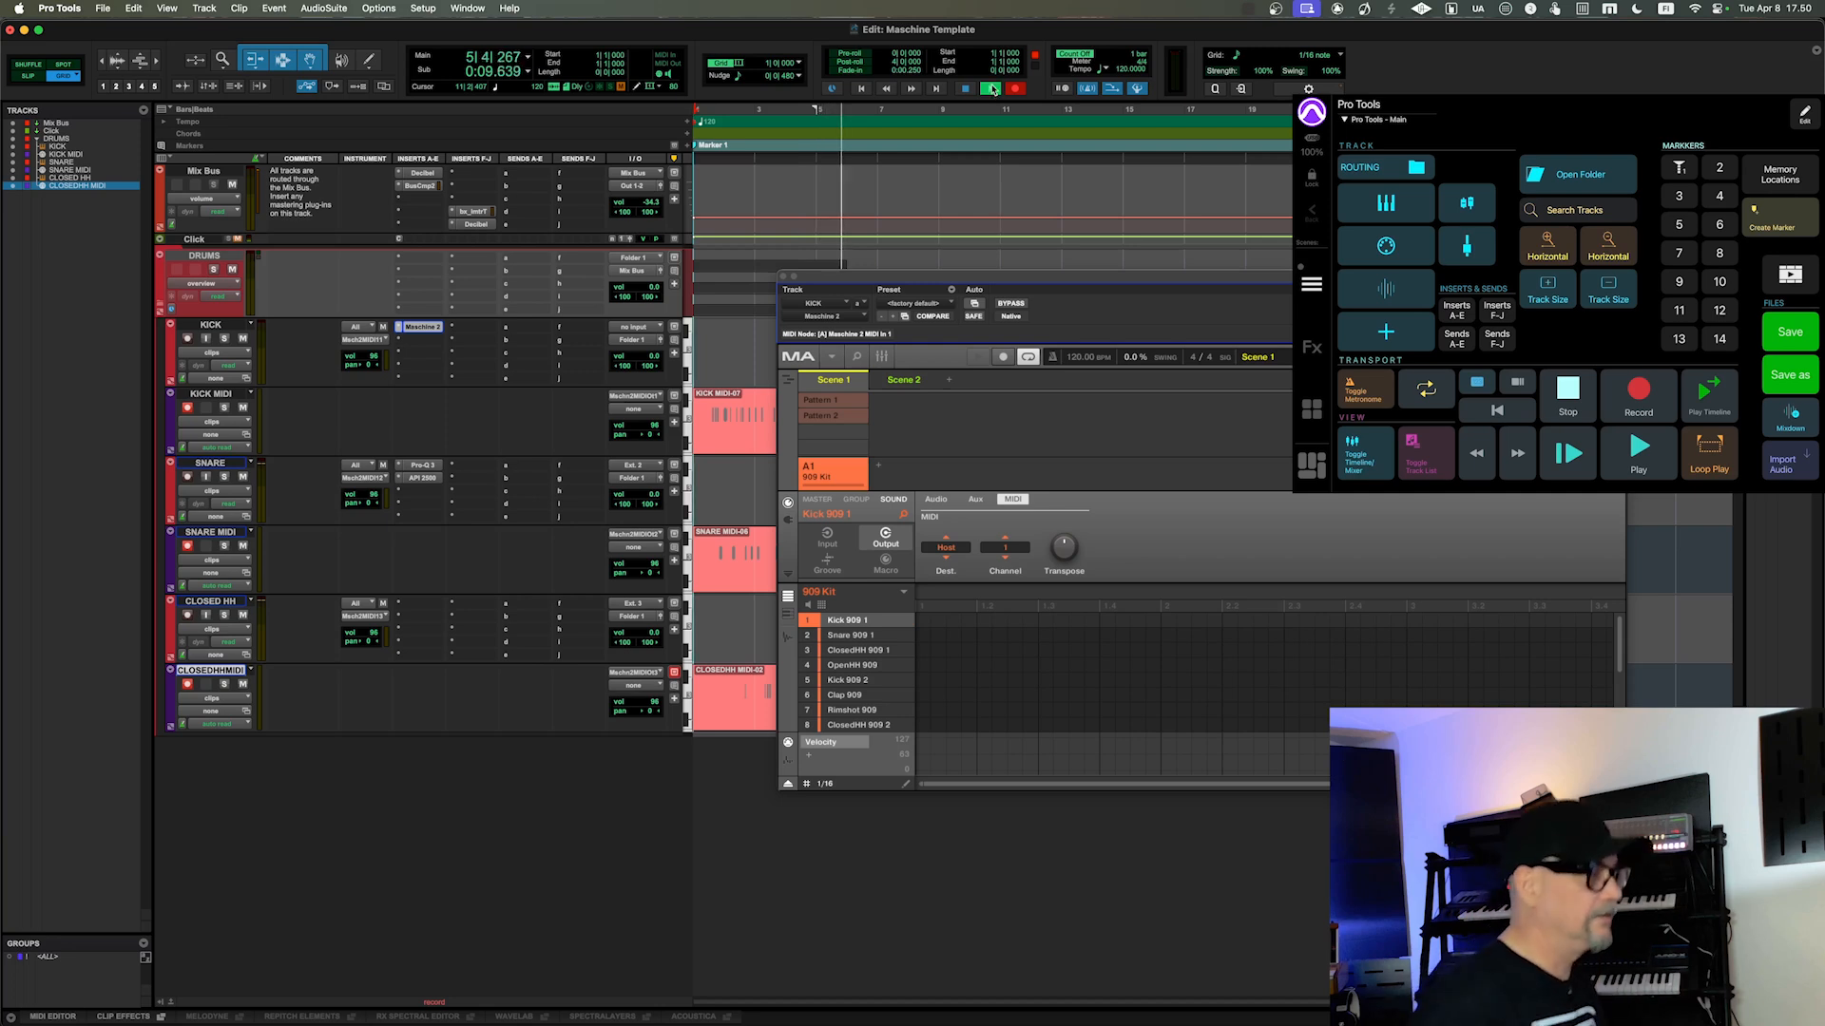
pyautogui.press('space')
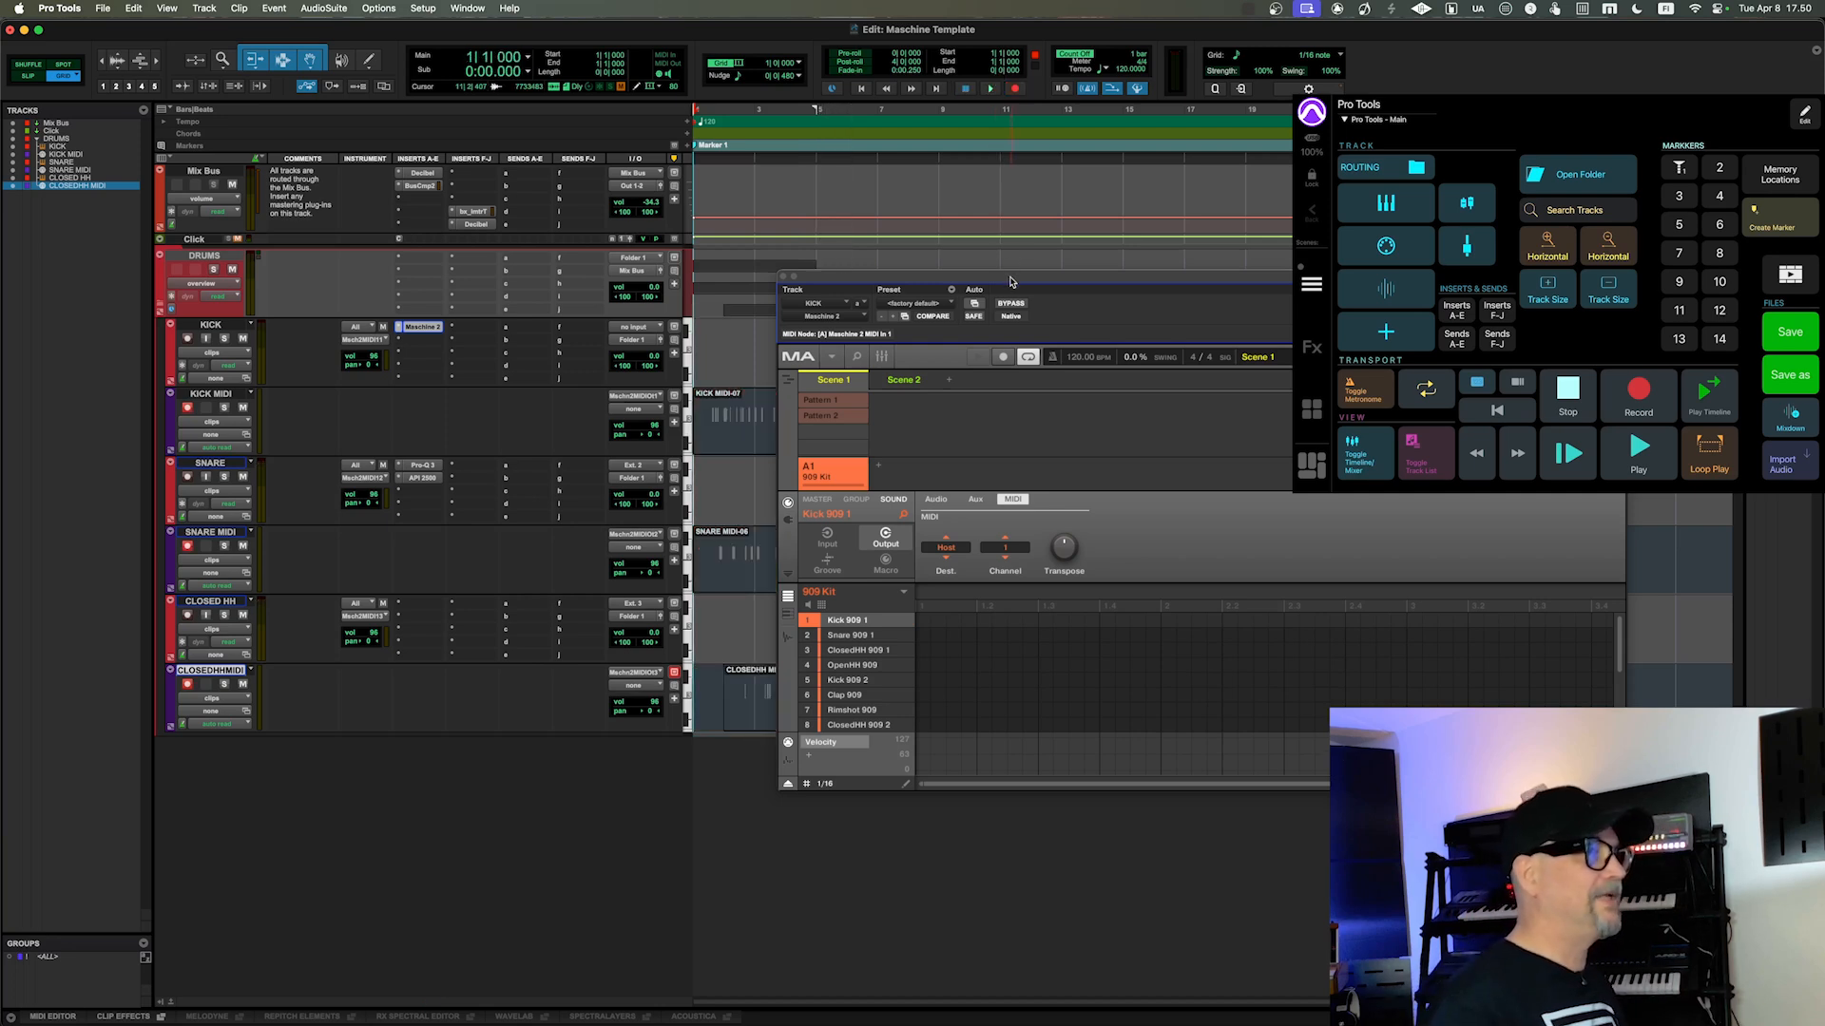
# Step: Move the new kick, snare and closed hi-hat MIDI clips onto their corresponding instrument tracks and play them back
pyautogui.moveTo(1012, 281); pyautogui.dragTo(1176, 299)
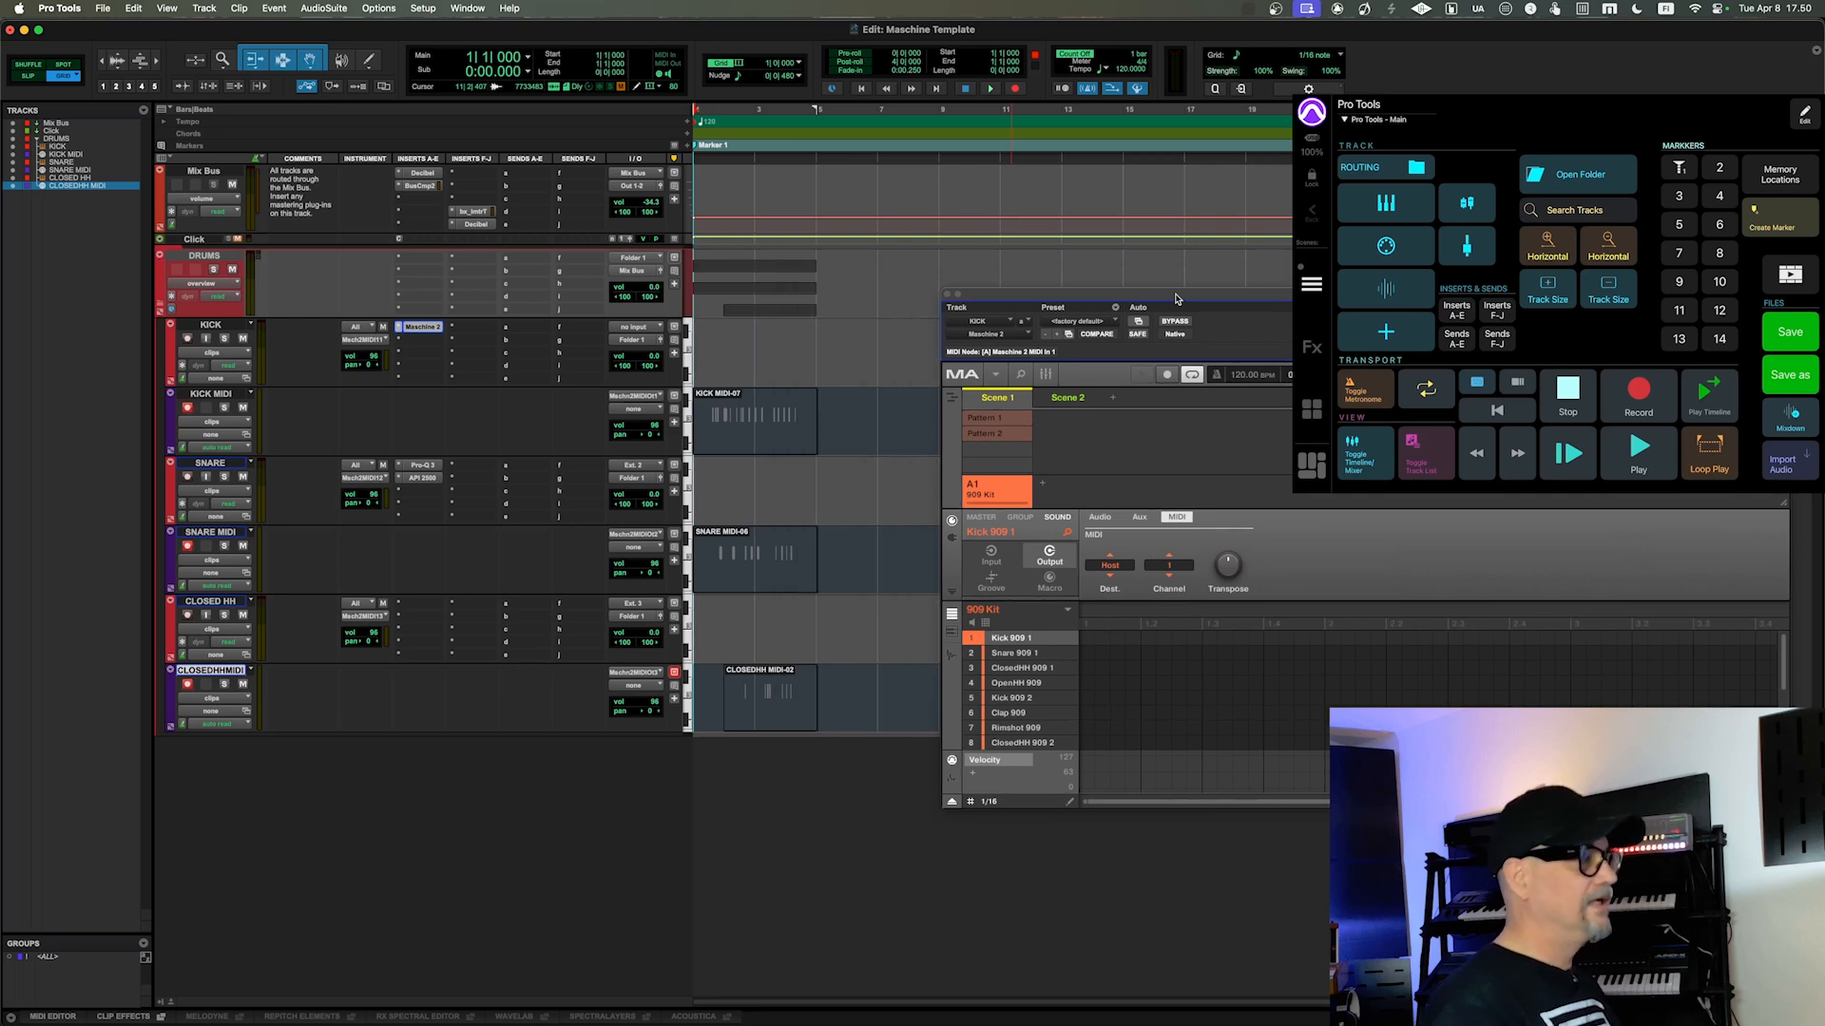
pyautogui.click(794, 439)
pyautogui.keyDown('shift'); pyautogui.click(793, 580); pyautogui.keyUp('shift')
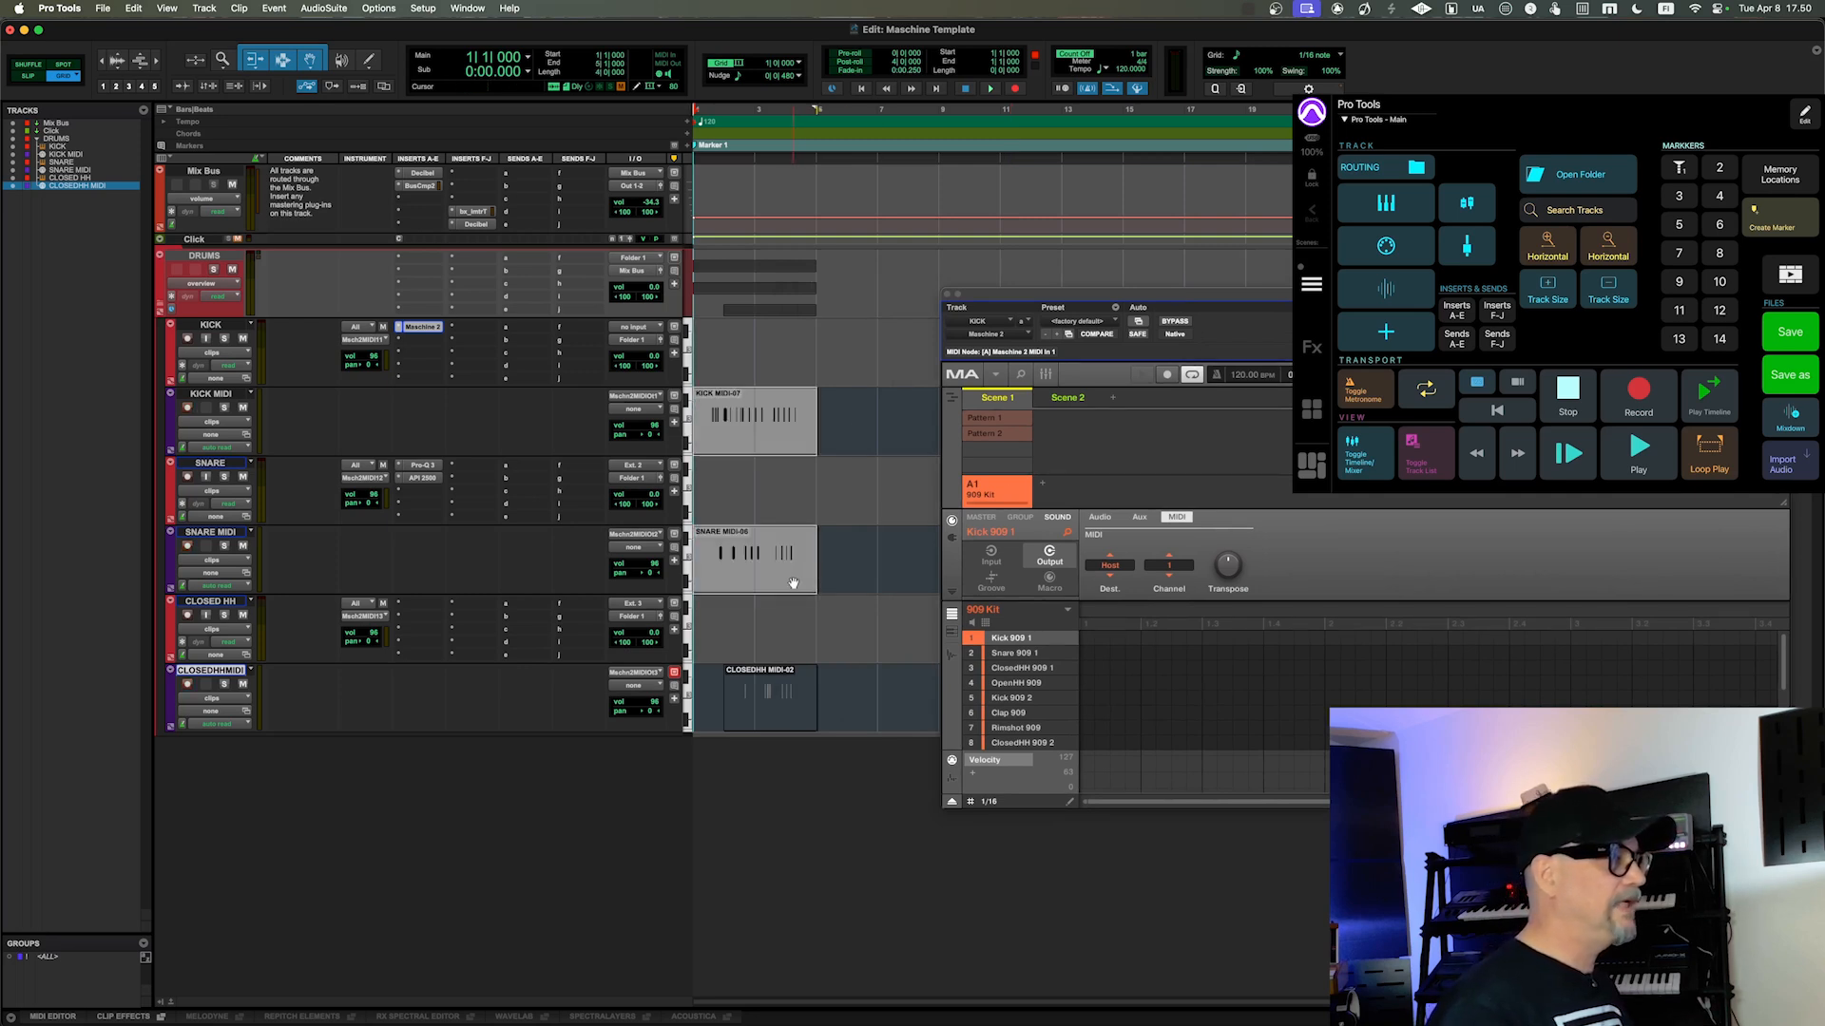
pyautogui.keyDown('shift'); pyautogui.click(784, 713); pyautogui.keyUp('shift')
pyautogui.moveTo(784, 719); pyautogui.dragTo(785, 649)
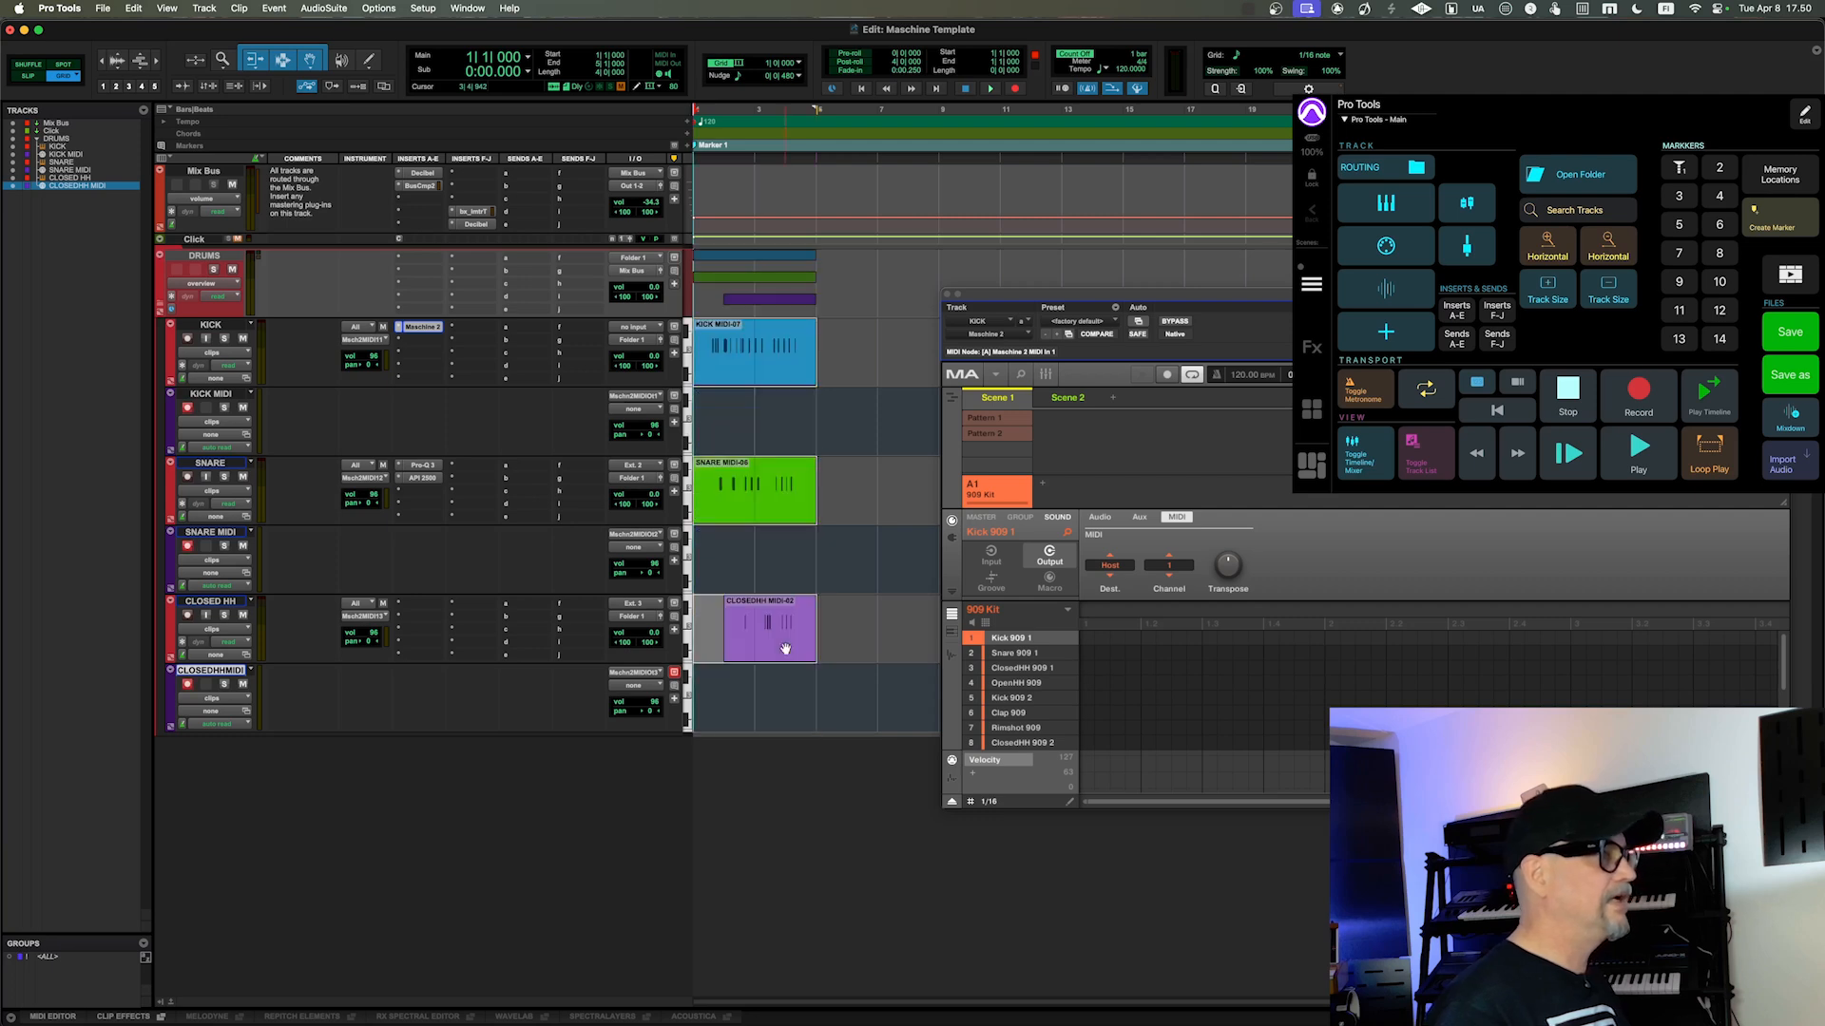
pyautogui.press('space')
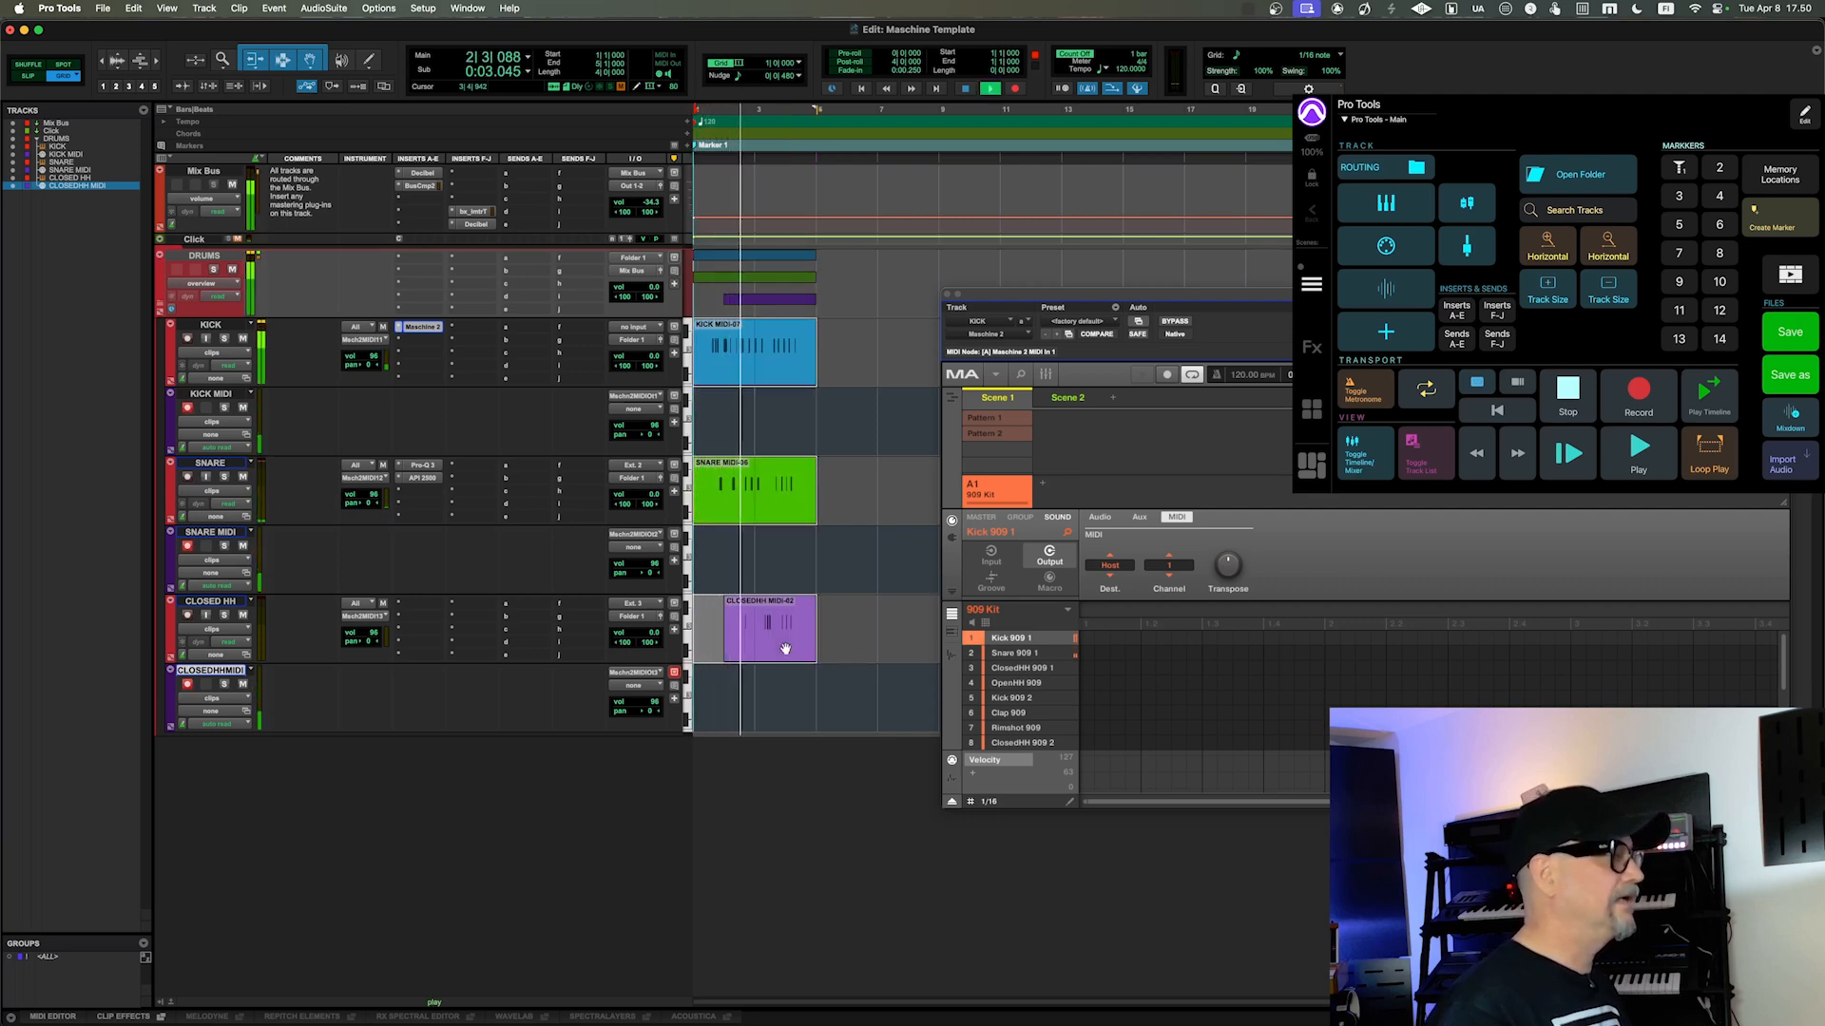
pyautogui.press('space')
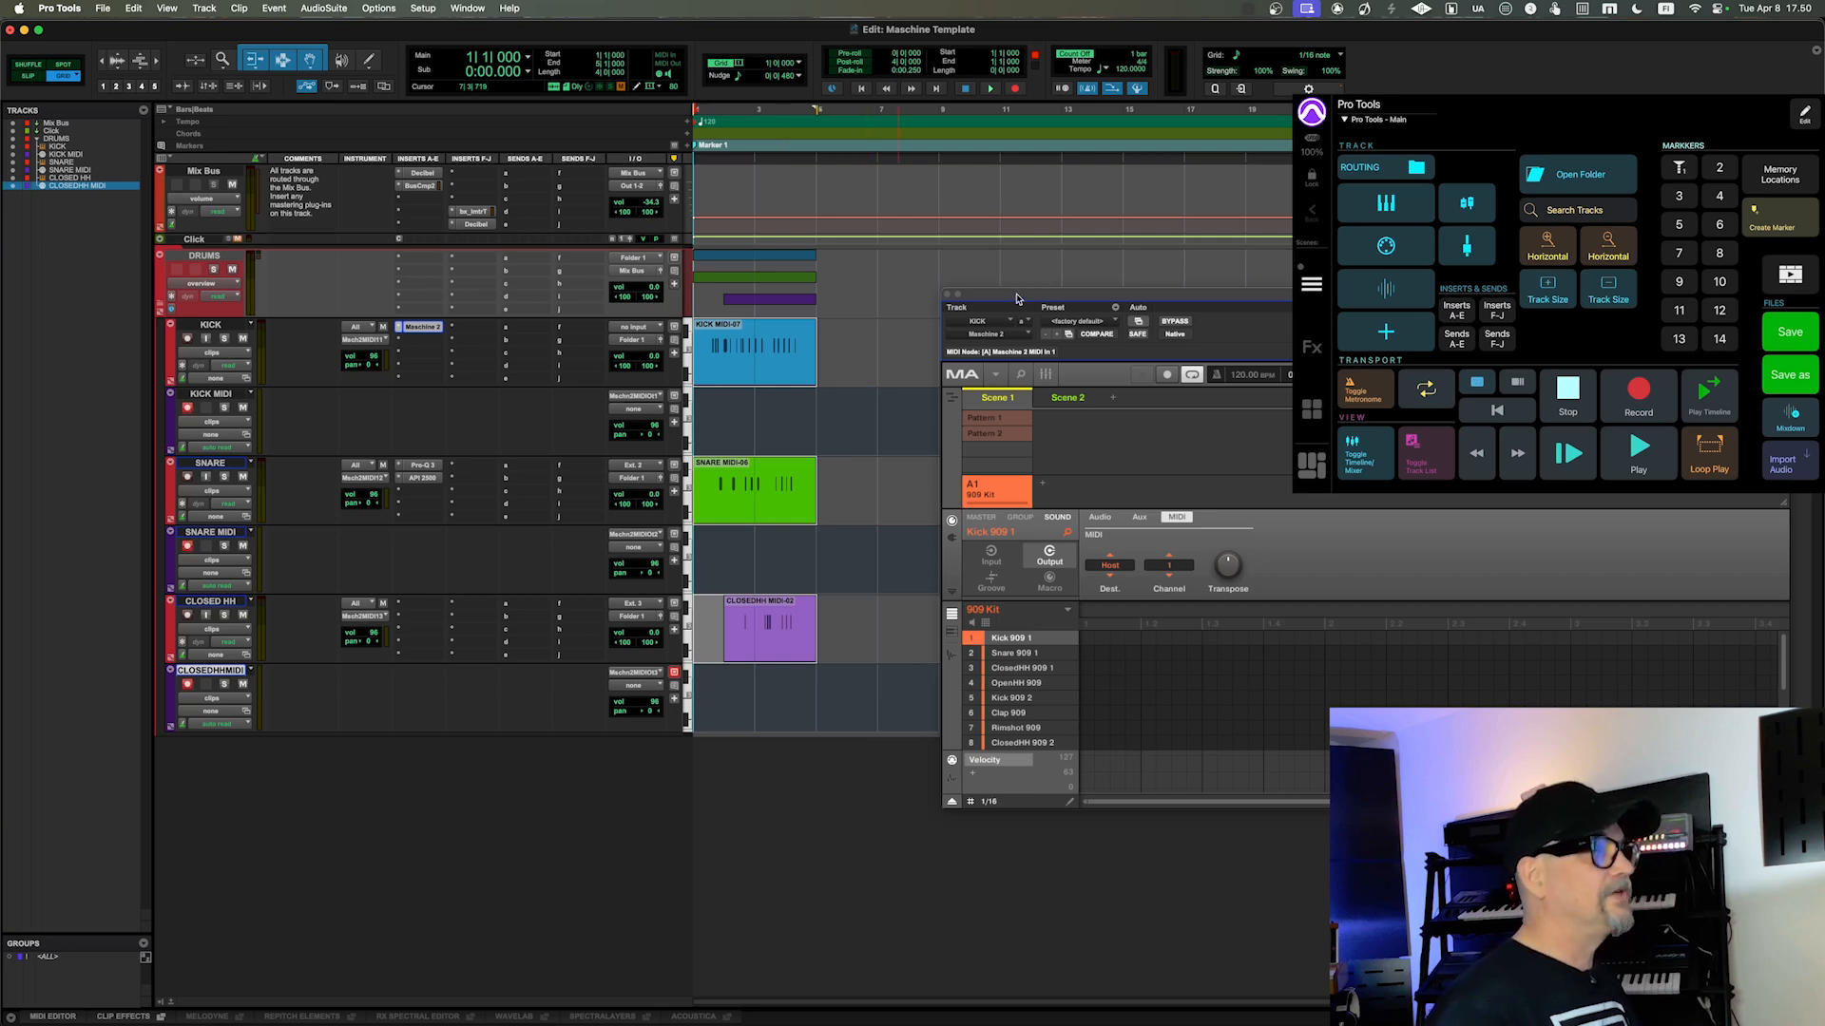
pyautogui.moveTo(1017, 300); pyautogui.dragTo(845, 335)
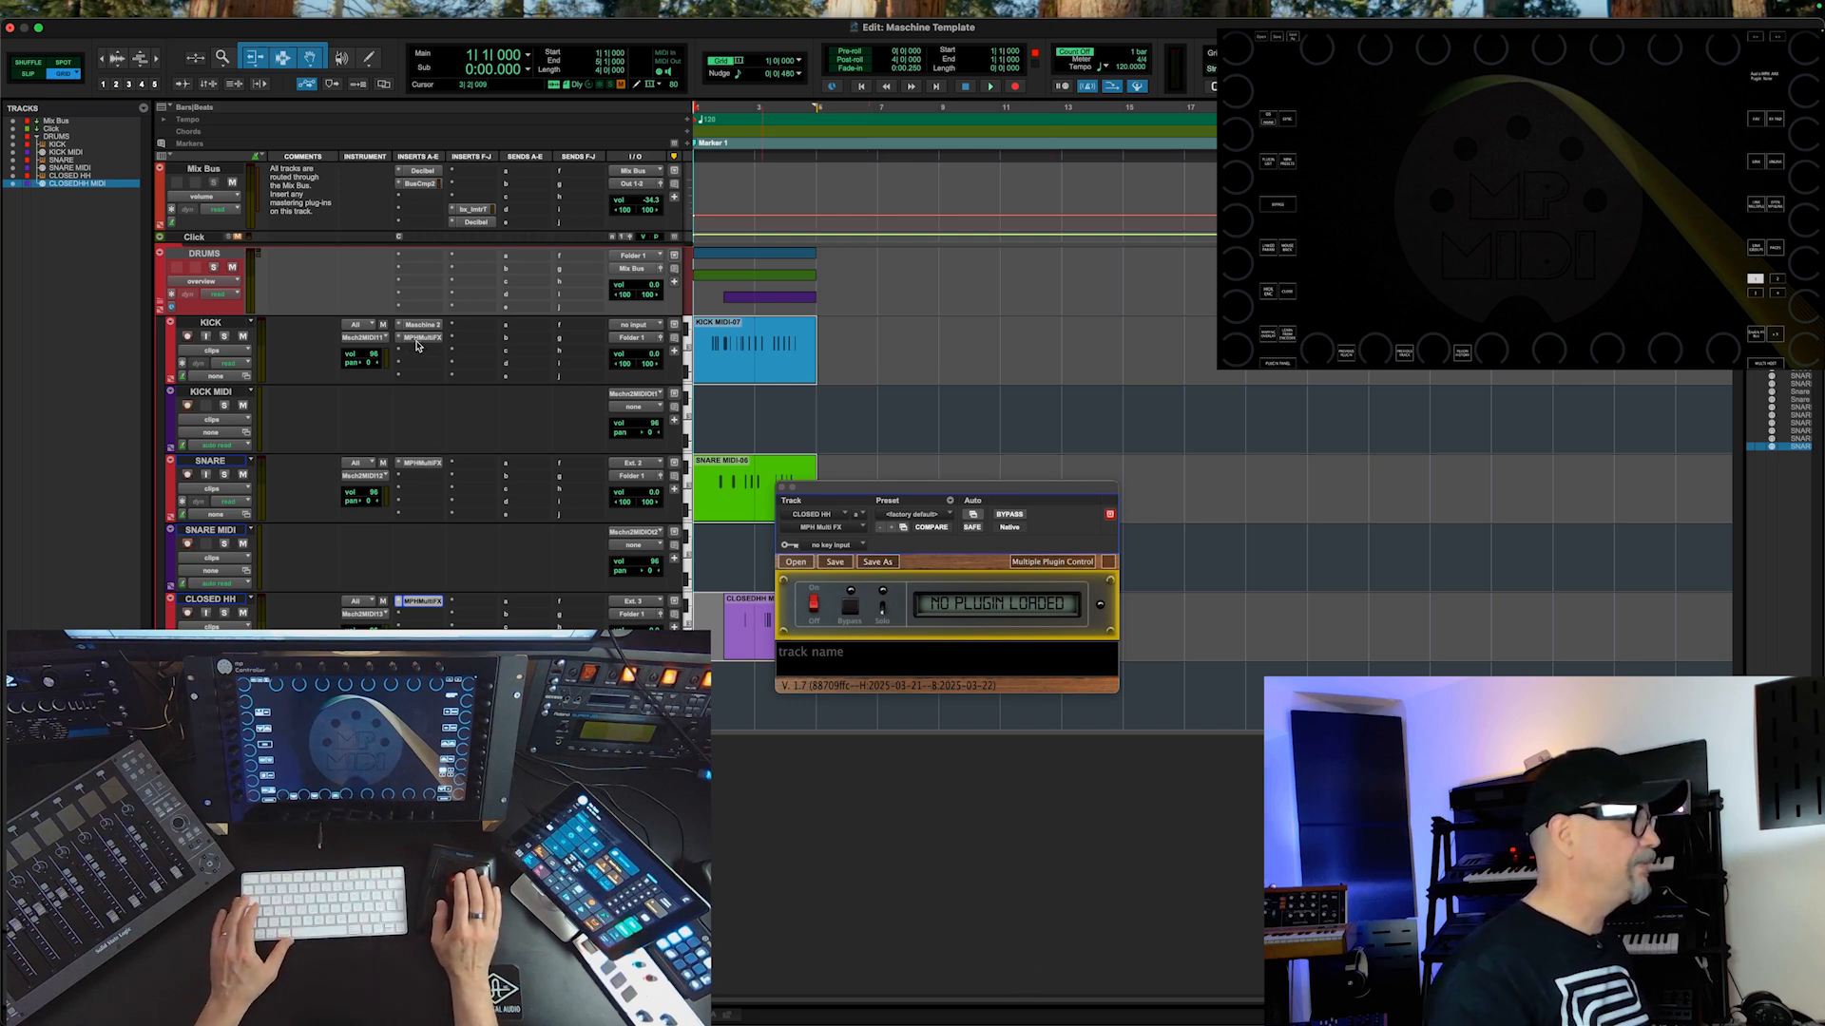
# Step: Enter CLOSED HH as the track name in the CLOSED HH track's MPX Multi FX plug-in
pyautogui.click(898, 654)
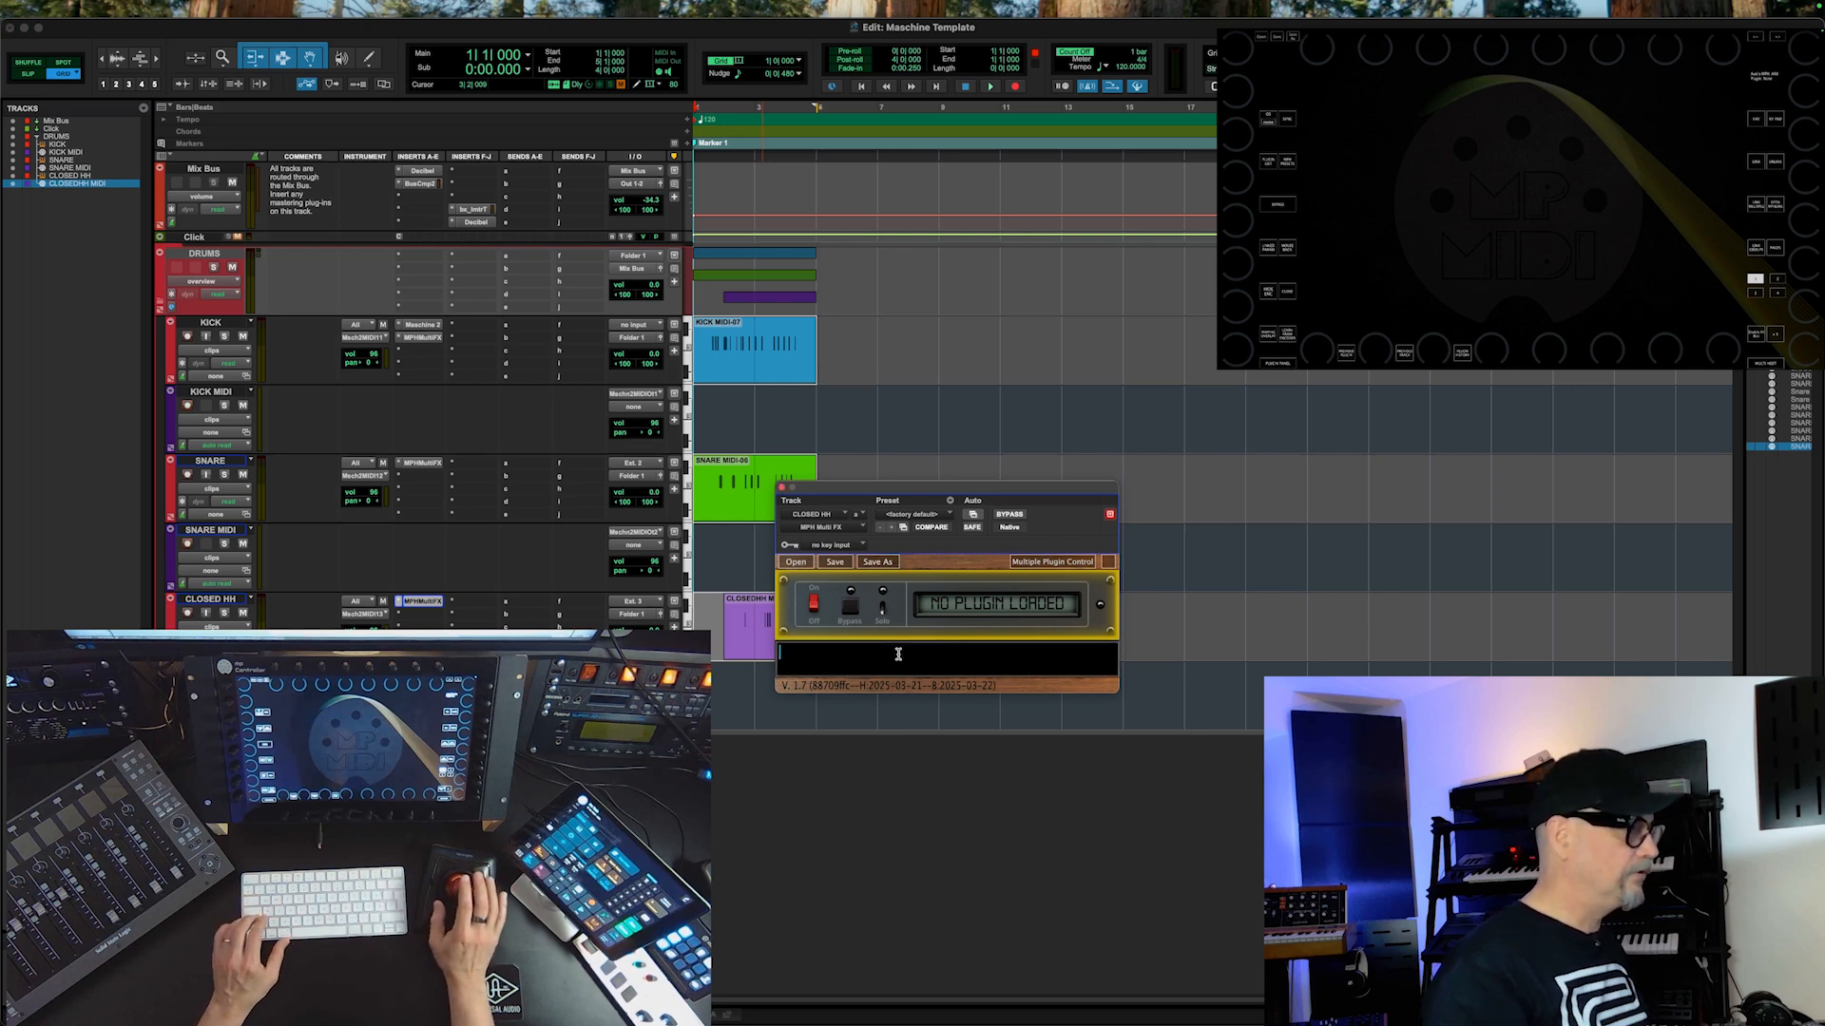
pyautogui.write('CLOS')
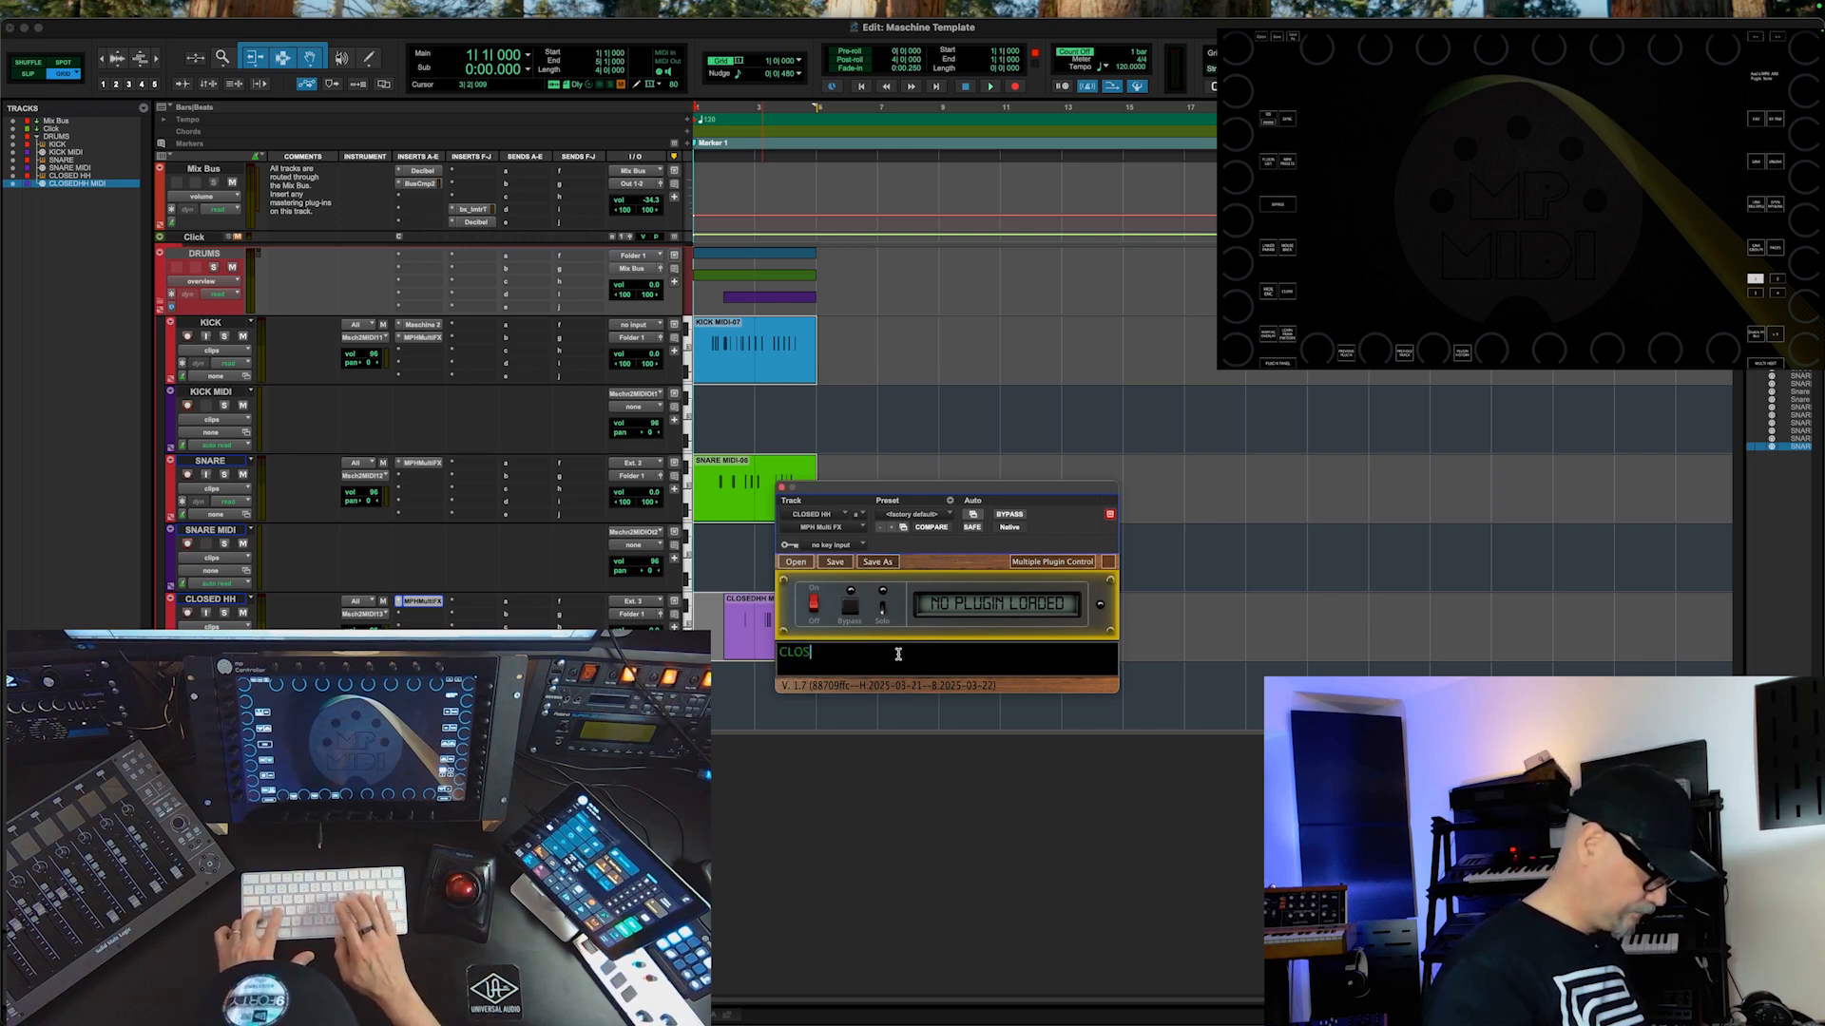
pyautogui.write('ED HH')
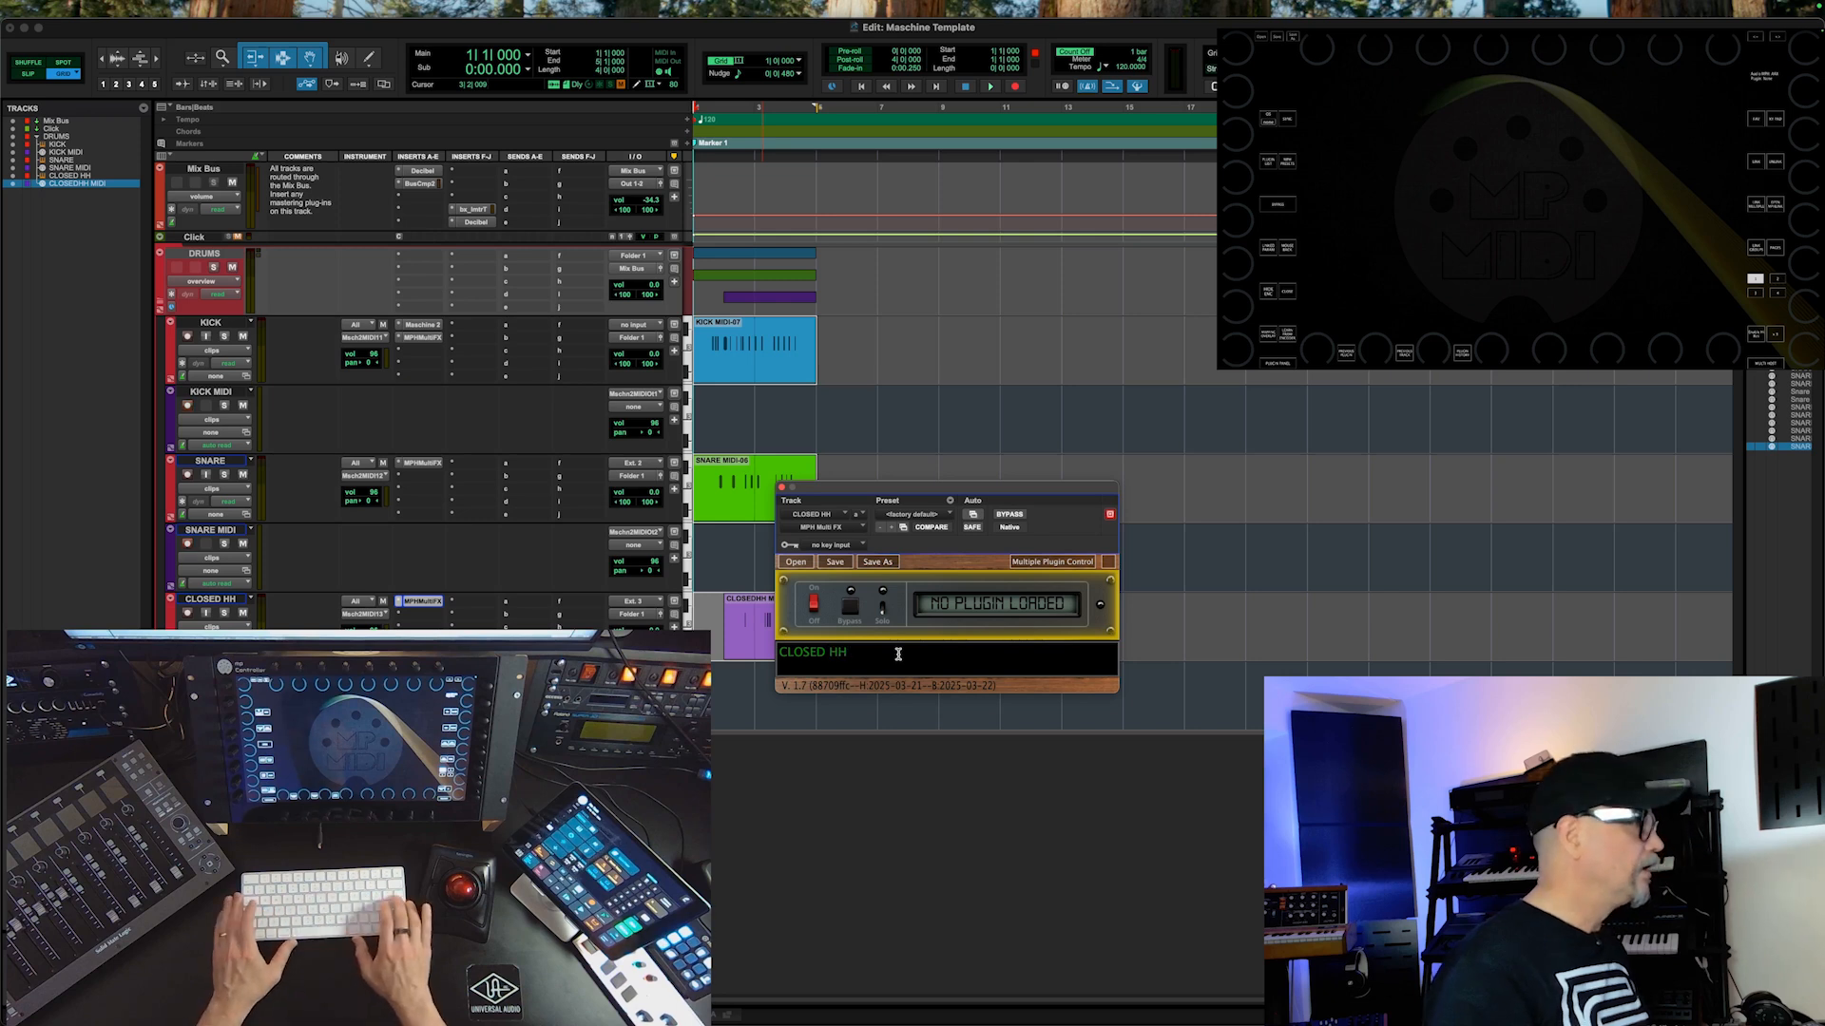
# Step: Confirm the CLOSED HH track name and select the KICK track's empty plug-in slot for control on the MP MIDI controller
pyautogui.press('Return')
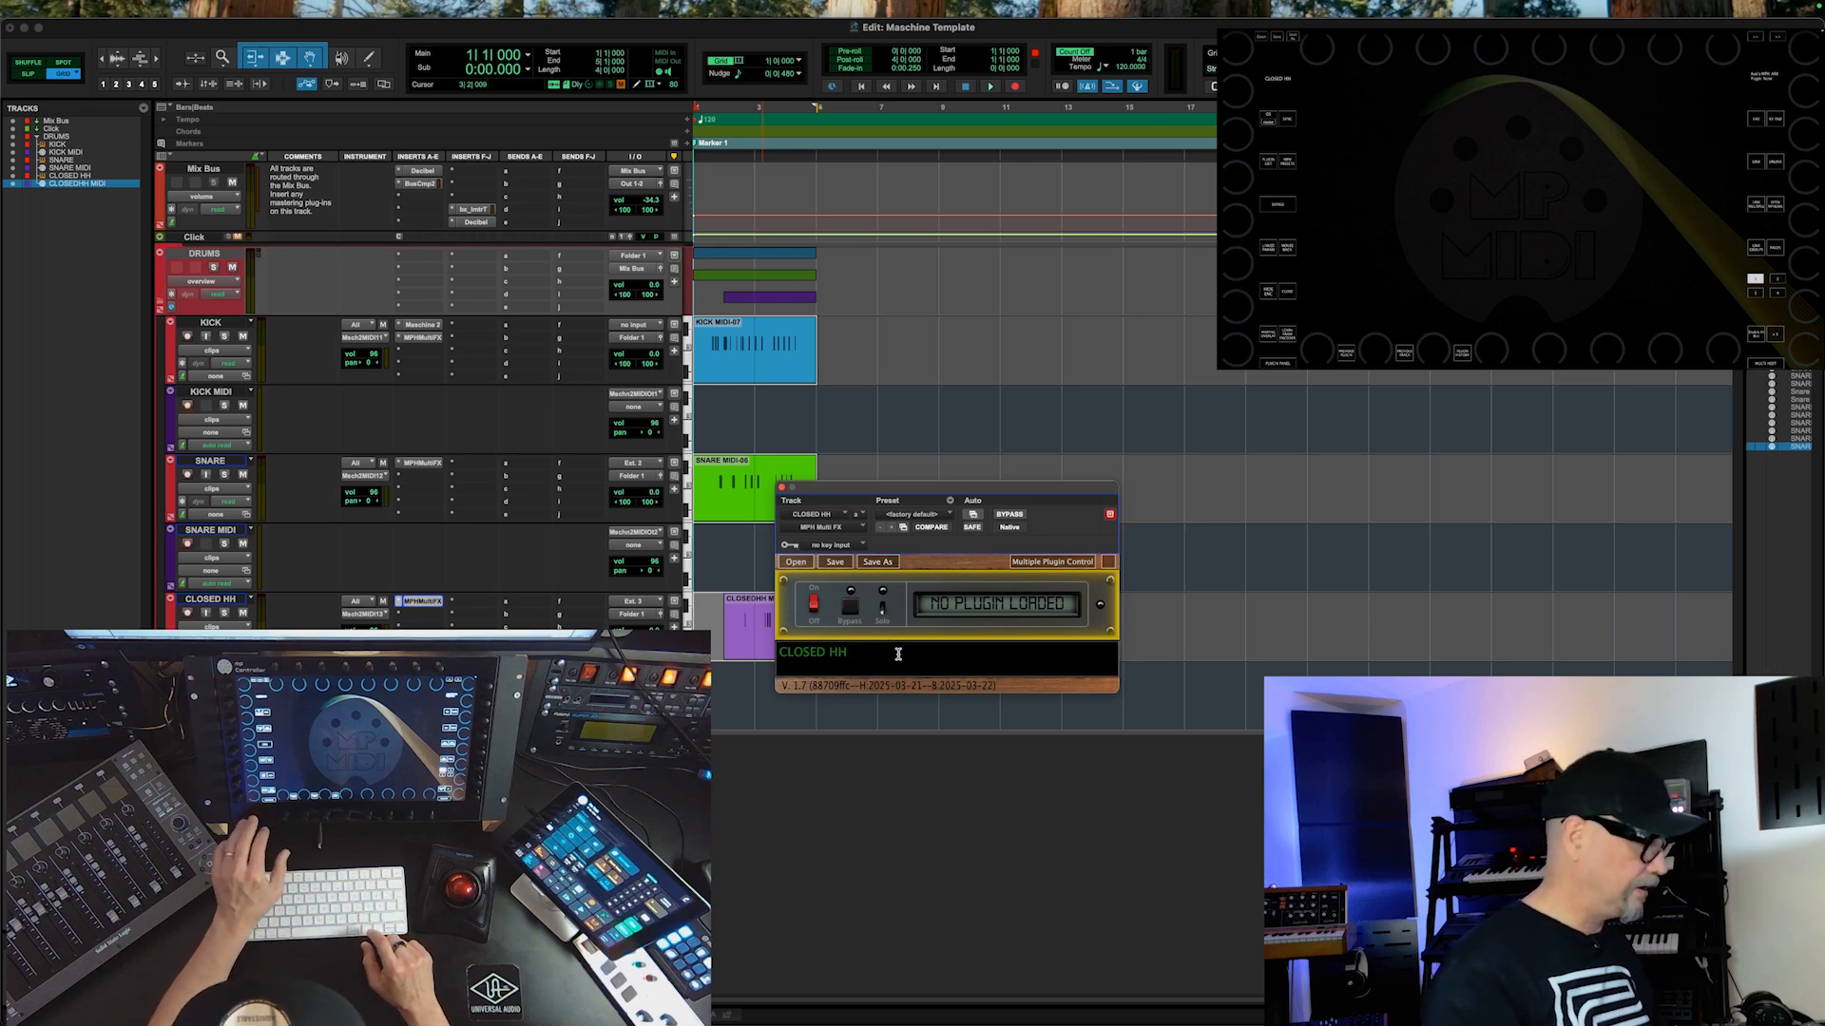
pyautogui.click(1277, 362)
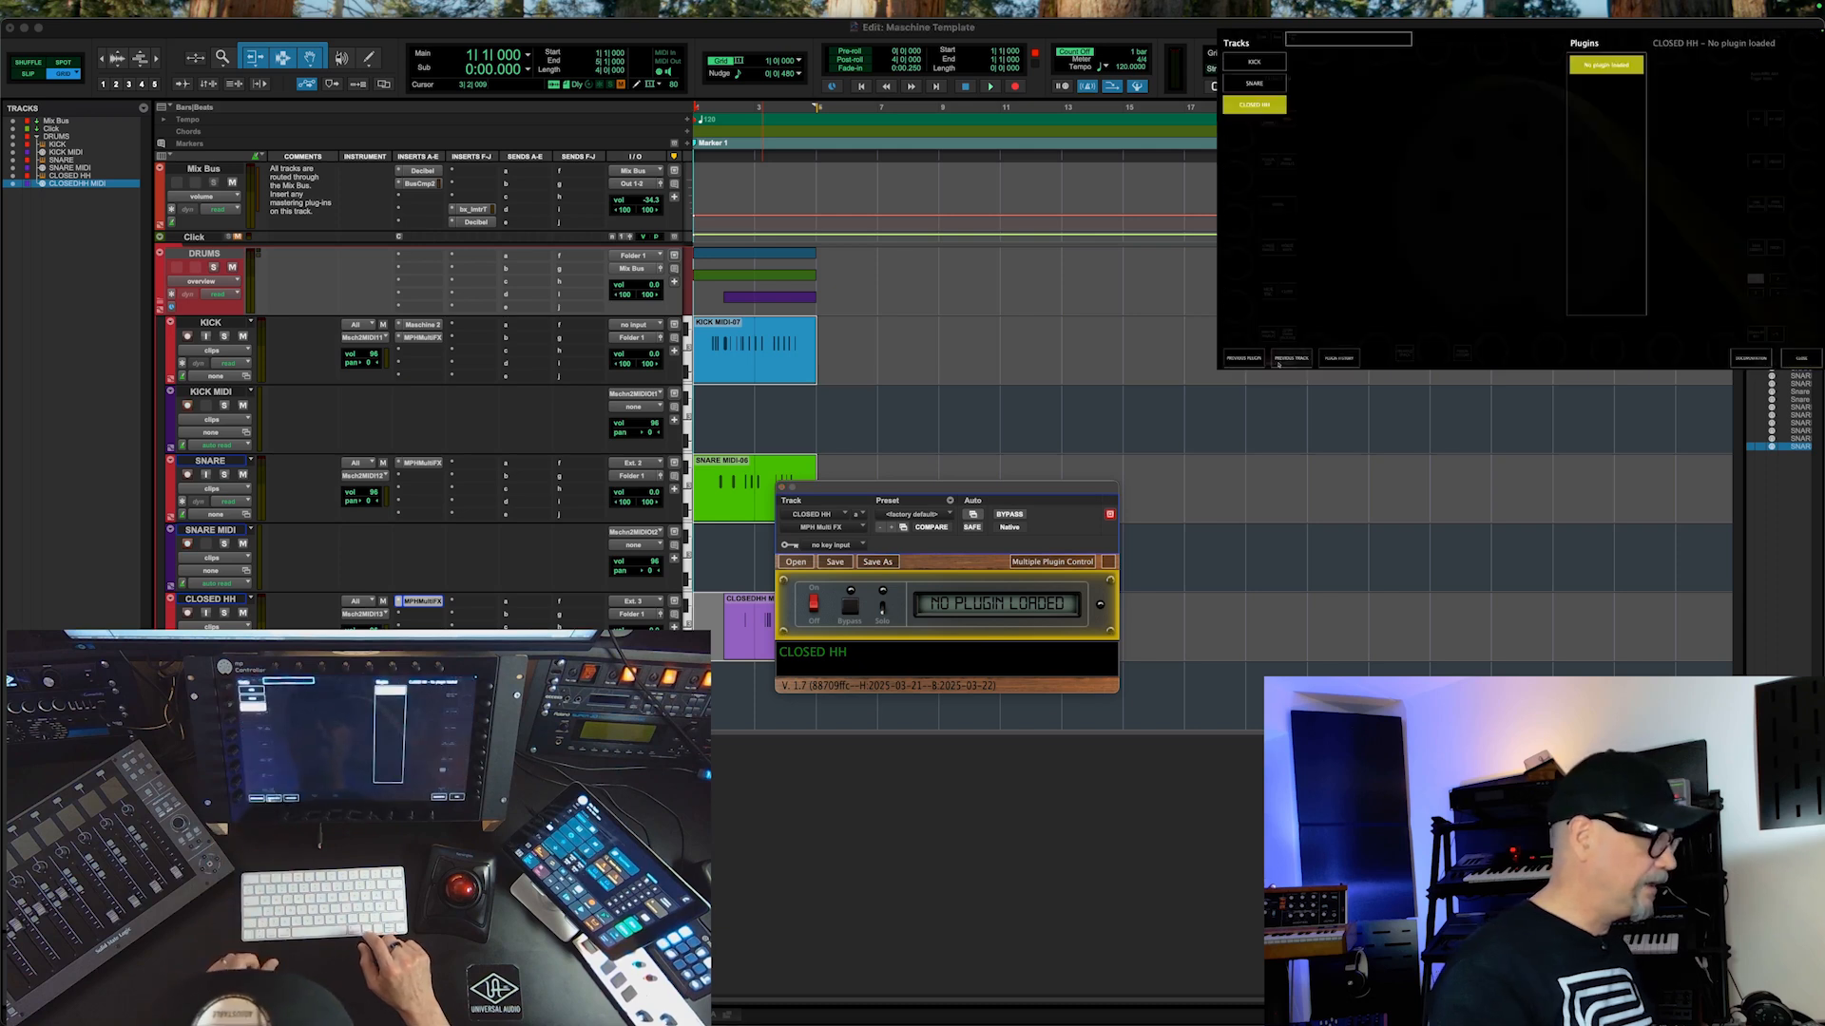
pyautogui.click(1270, 61)
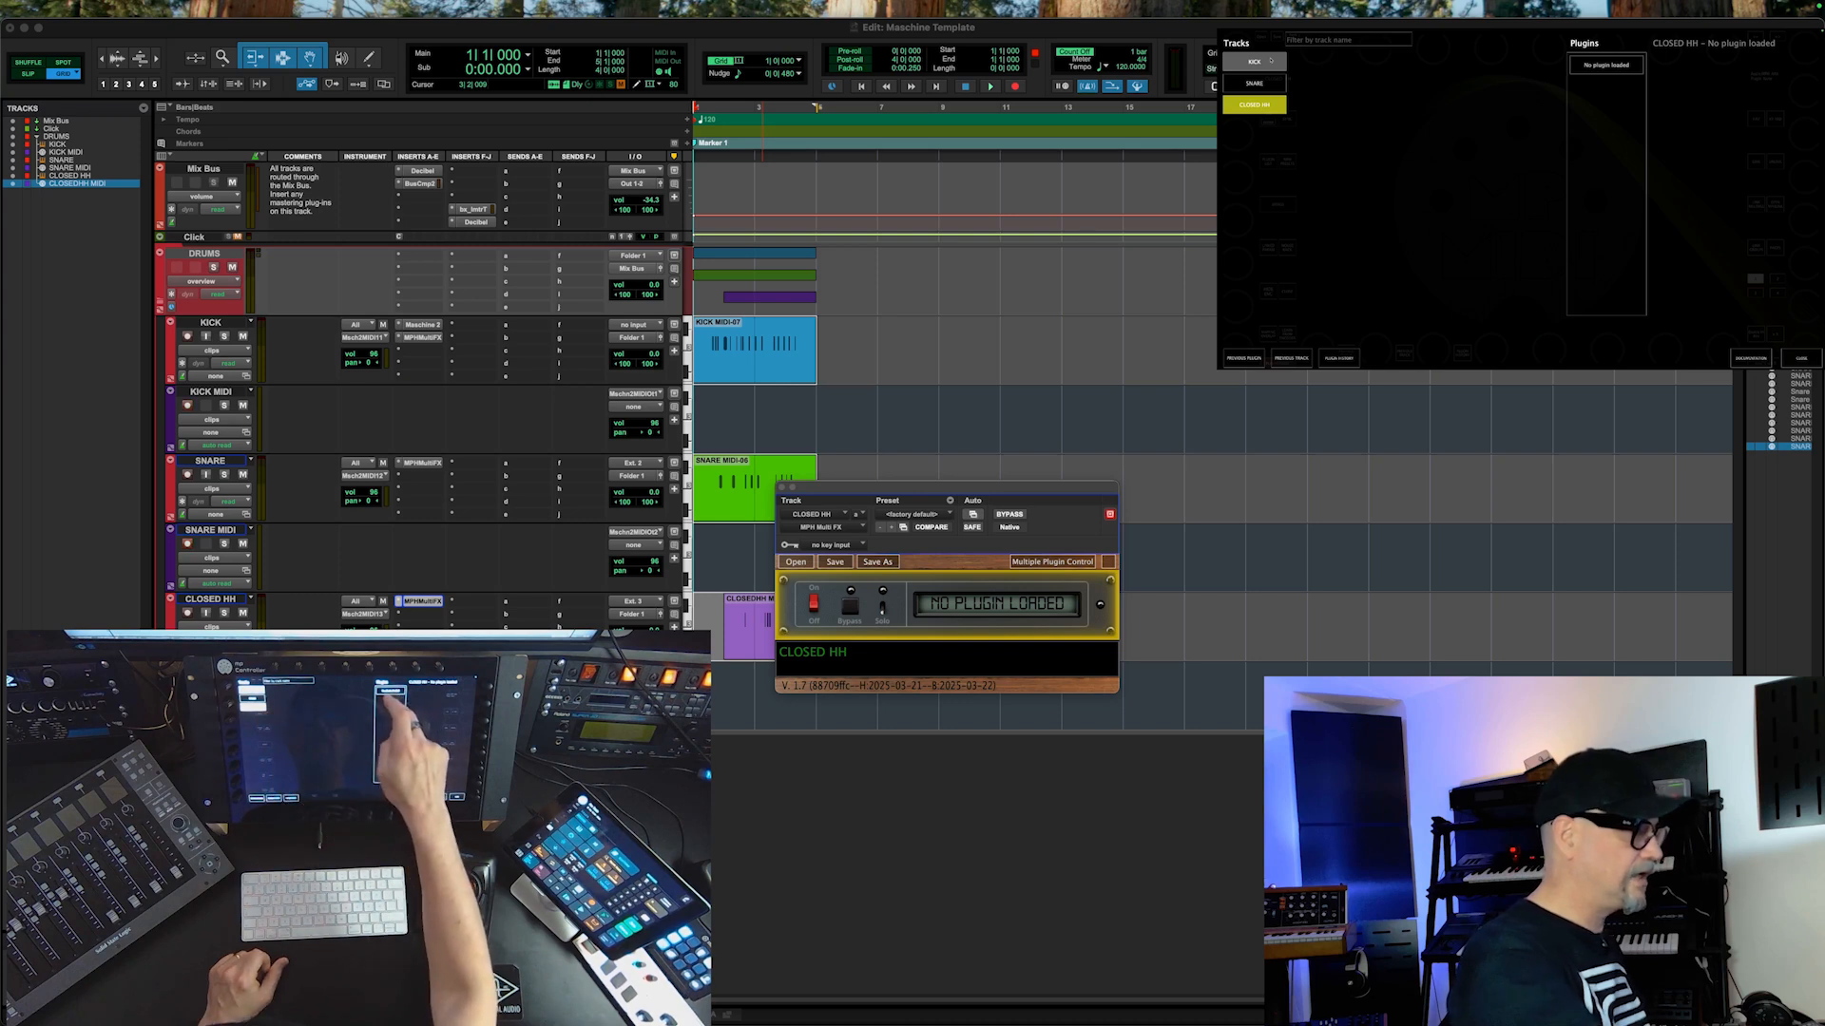
pyautogui.click(1602, 67)
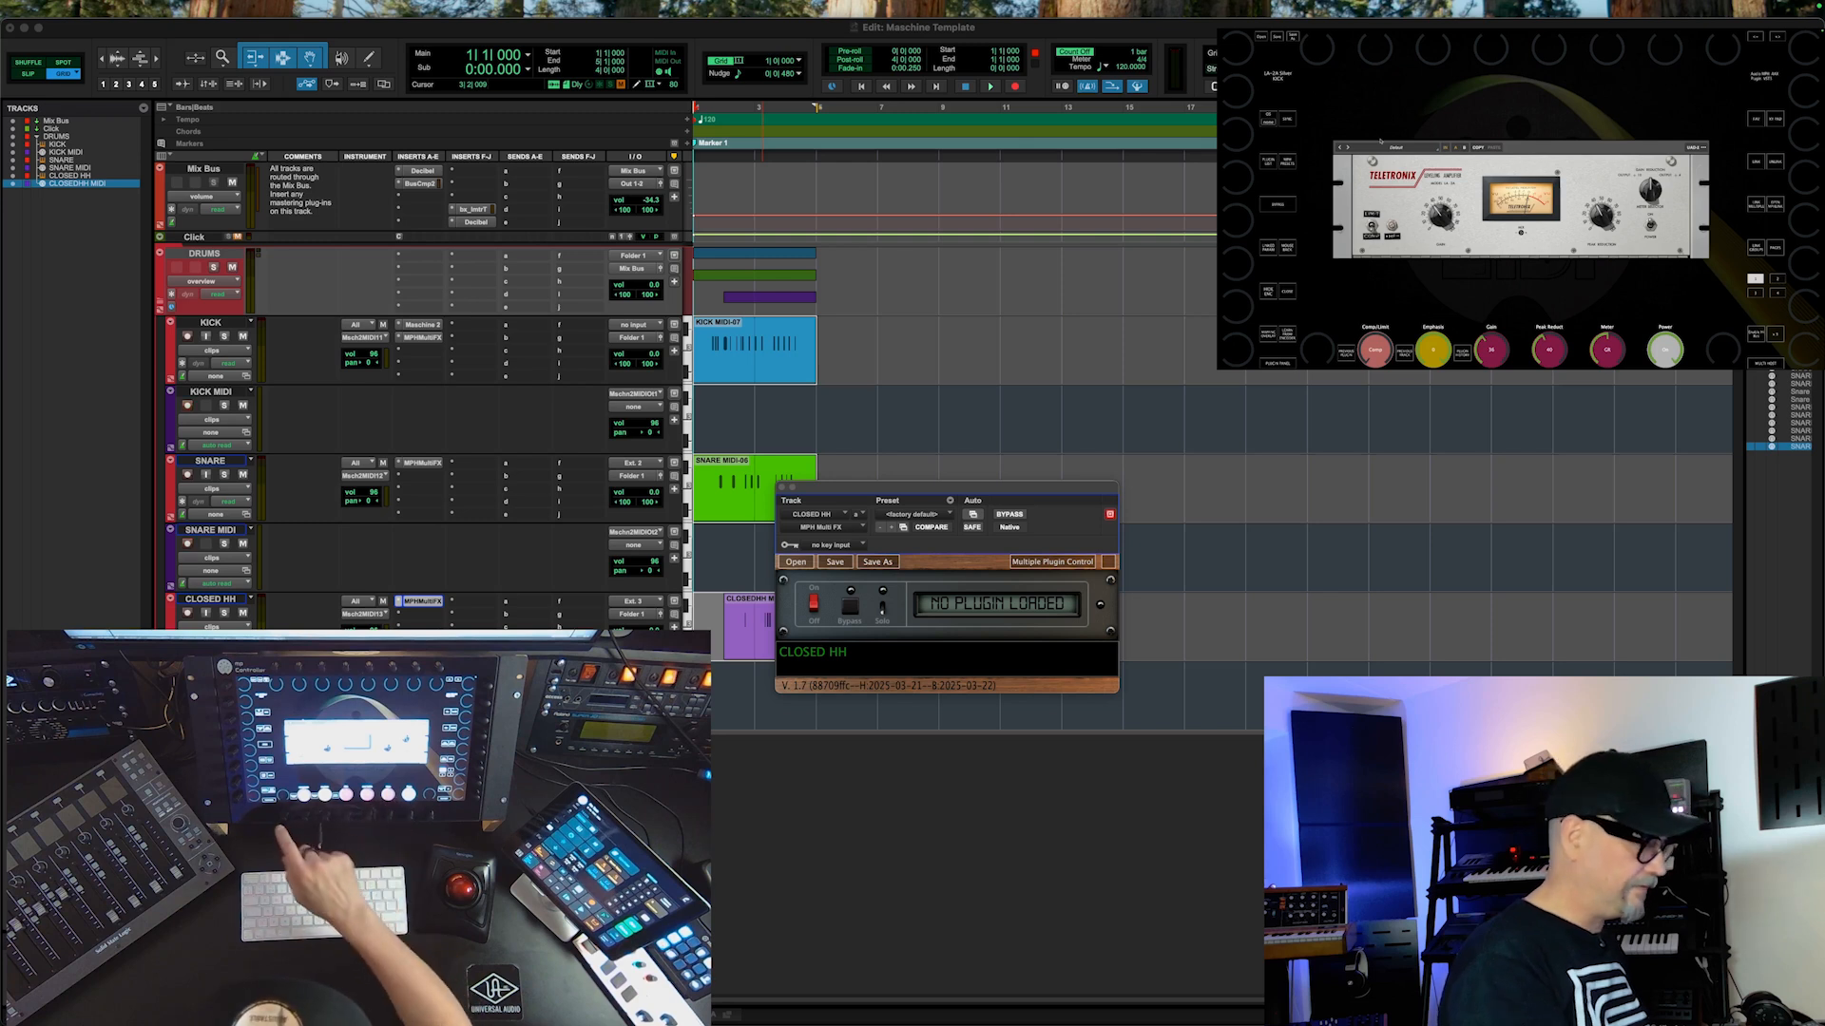
# Step: Switch the controller to the SNARE track's empty slot and load FabFilter Pro-Q 3 into it
pyautogui.click(1278, 362)
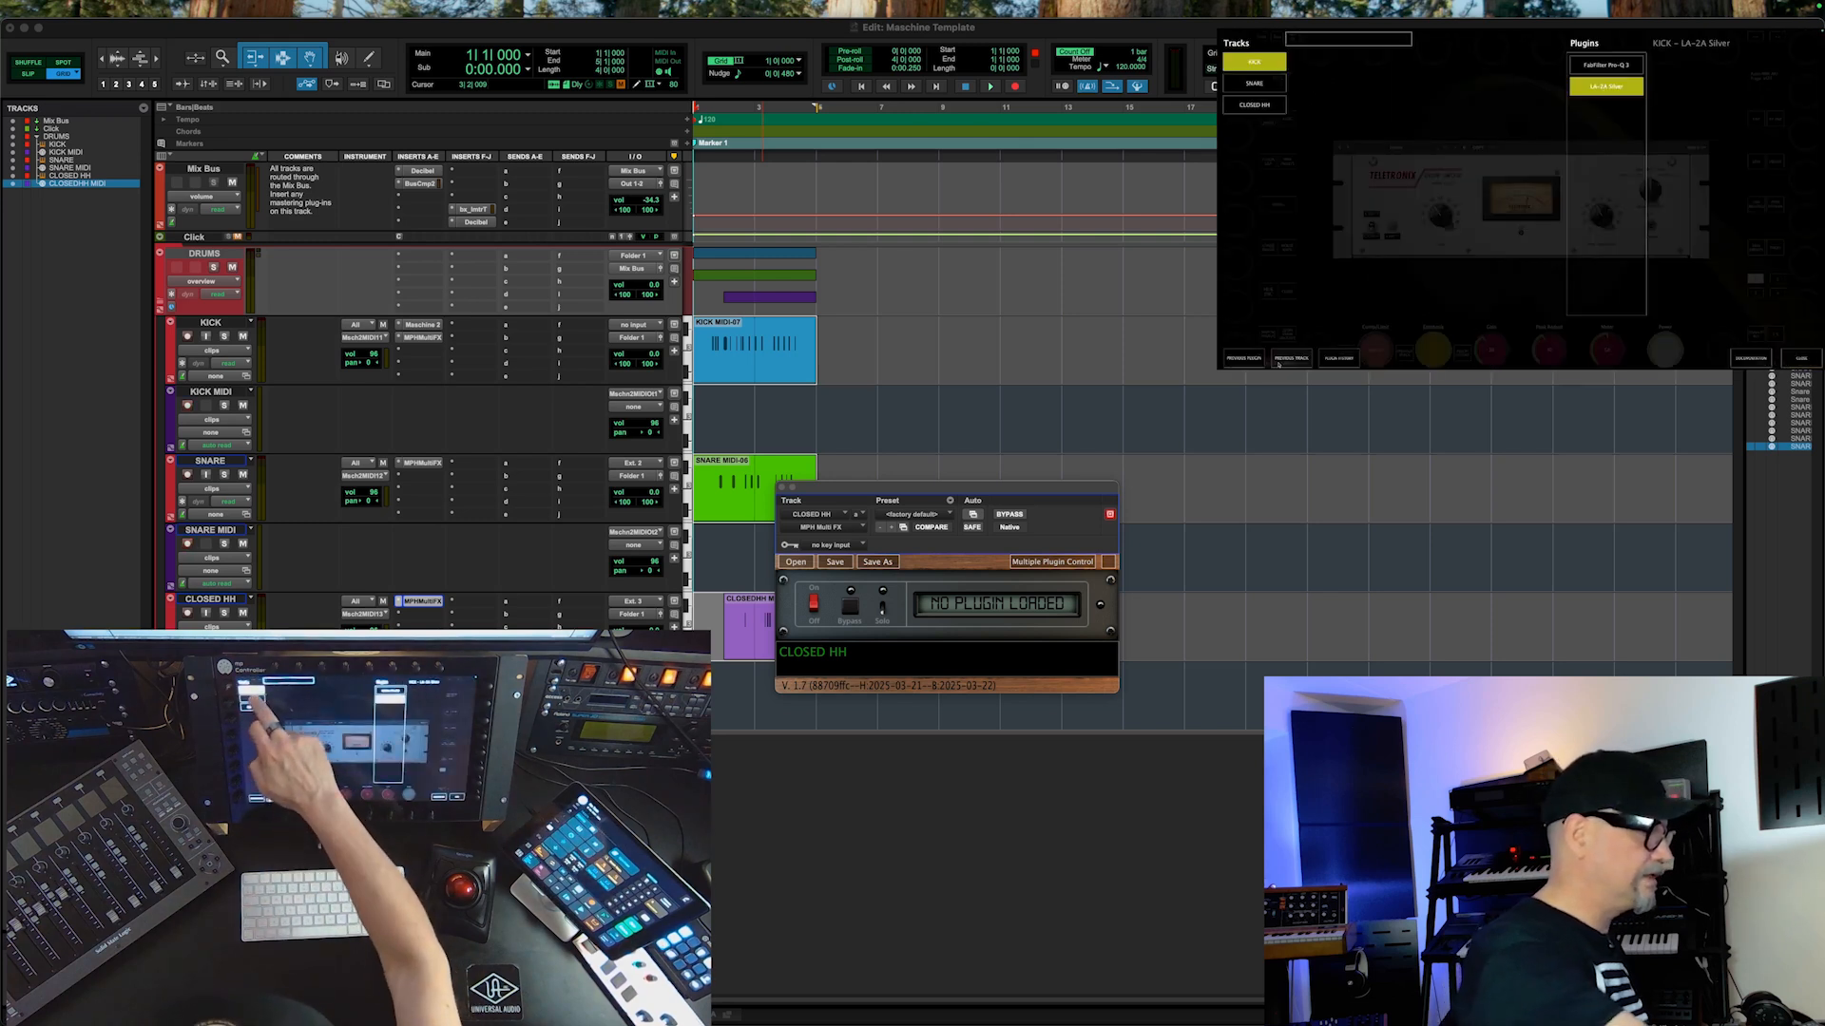
pyautogui.click(1254, 84)
pyautogui.click(1613, 70)
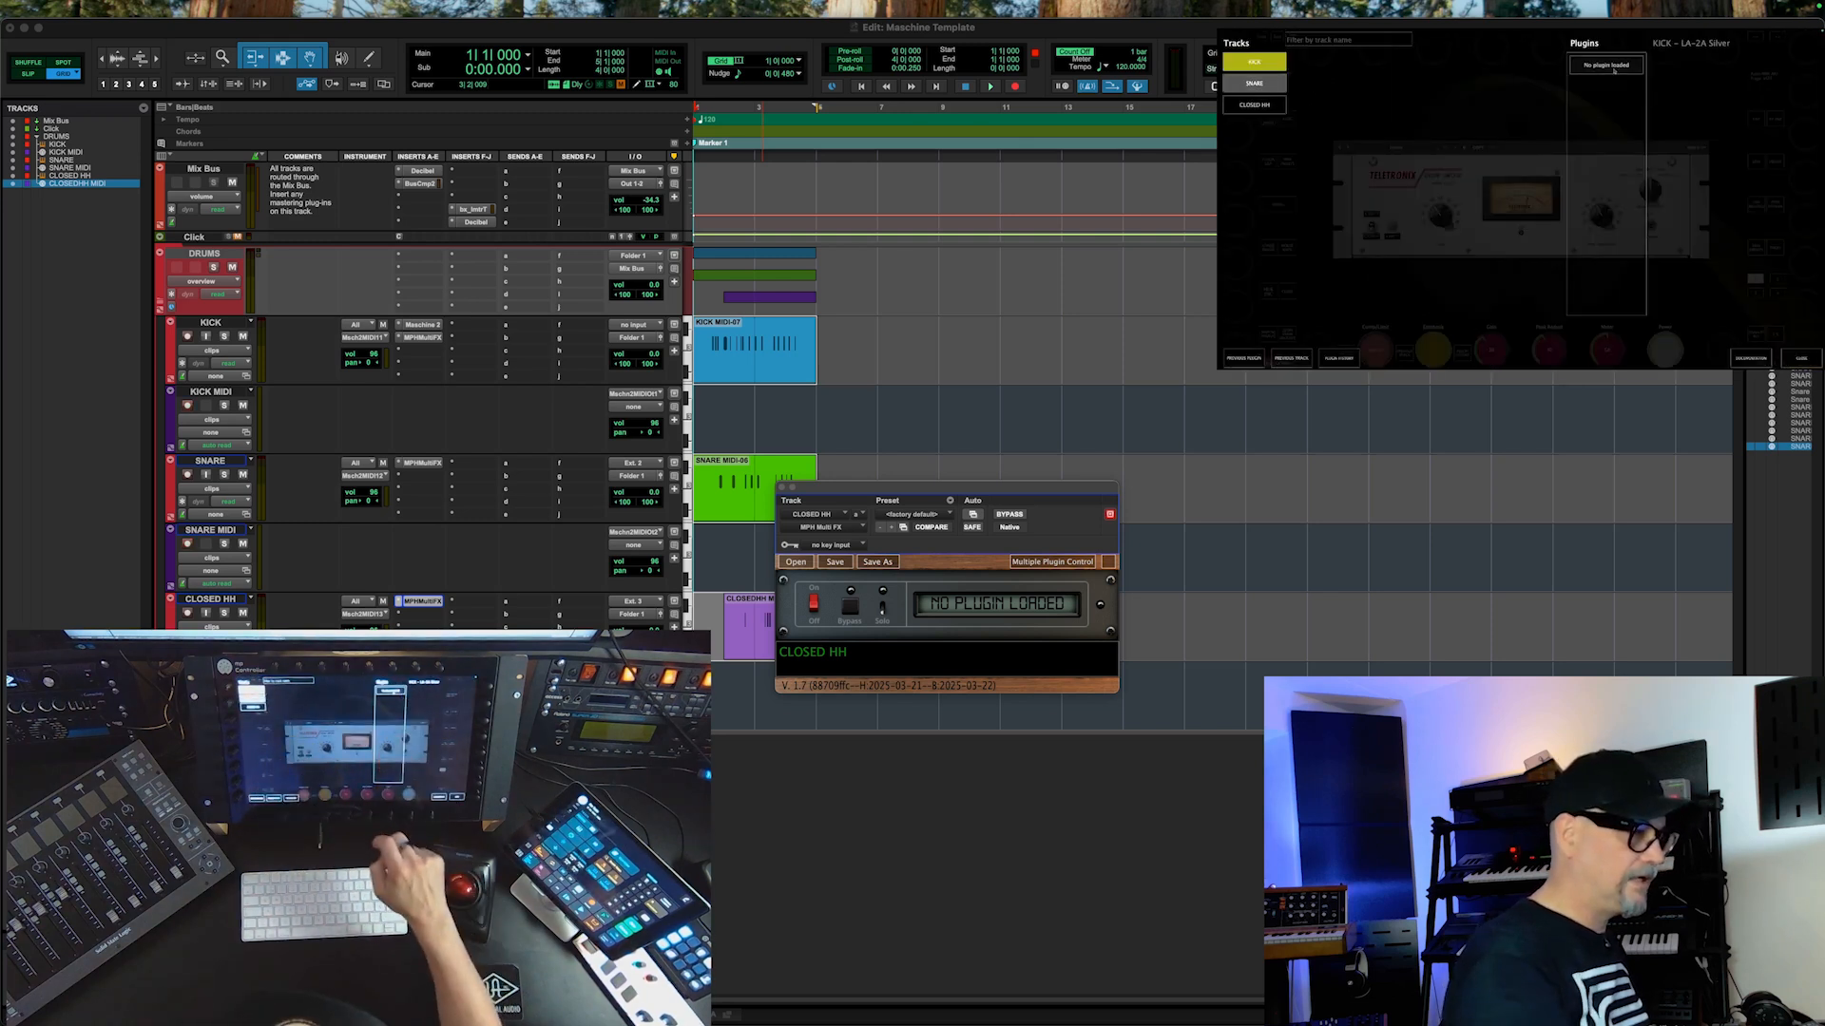
pyautogui.click(1755, 119)
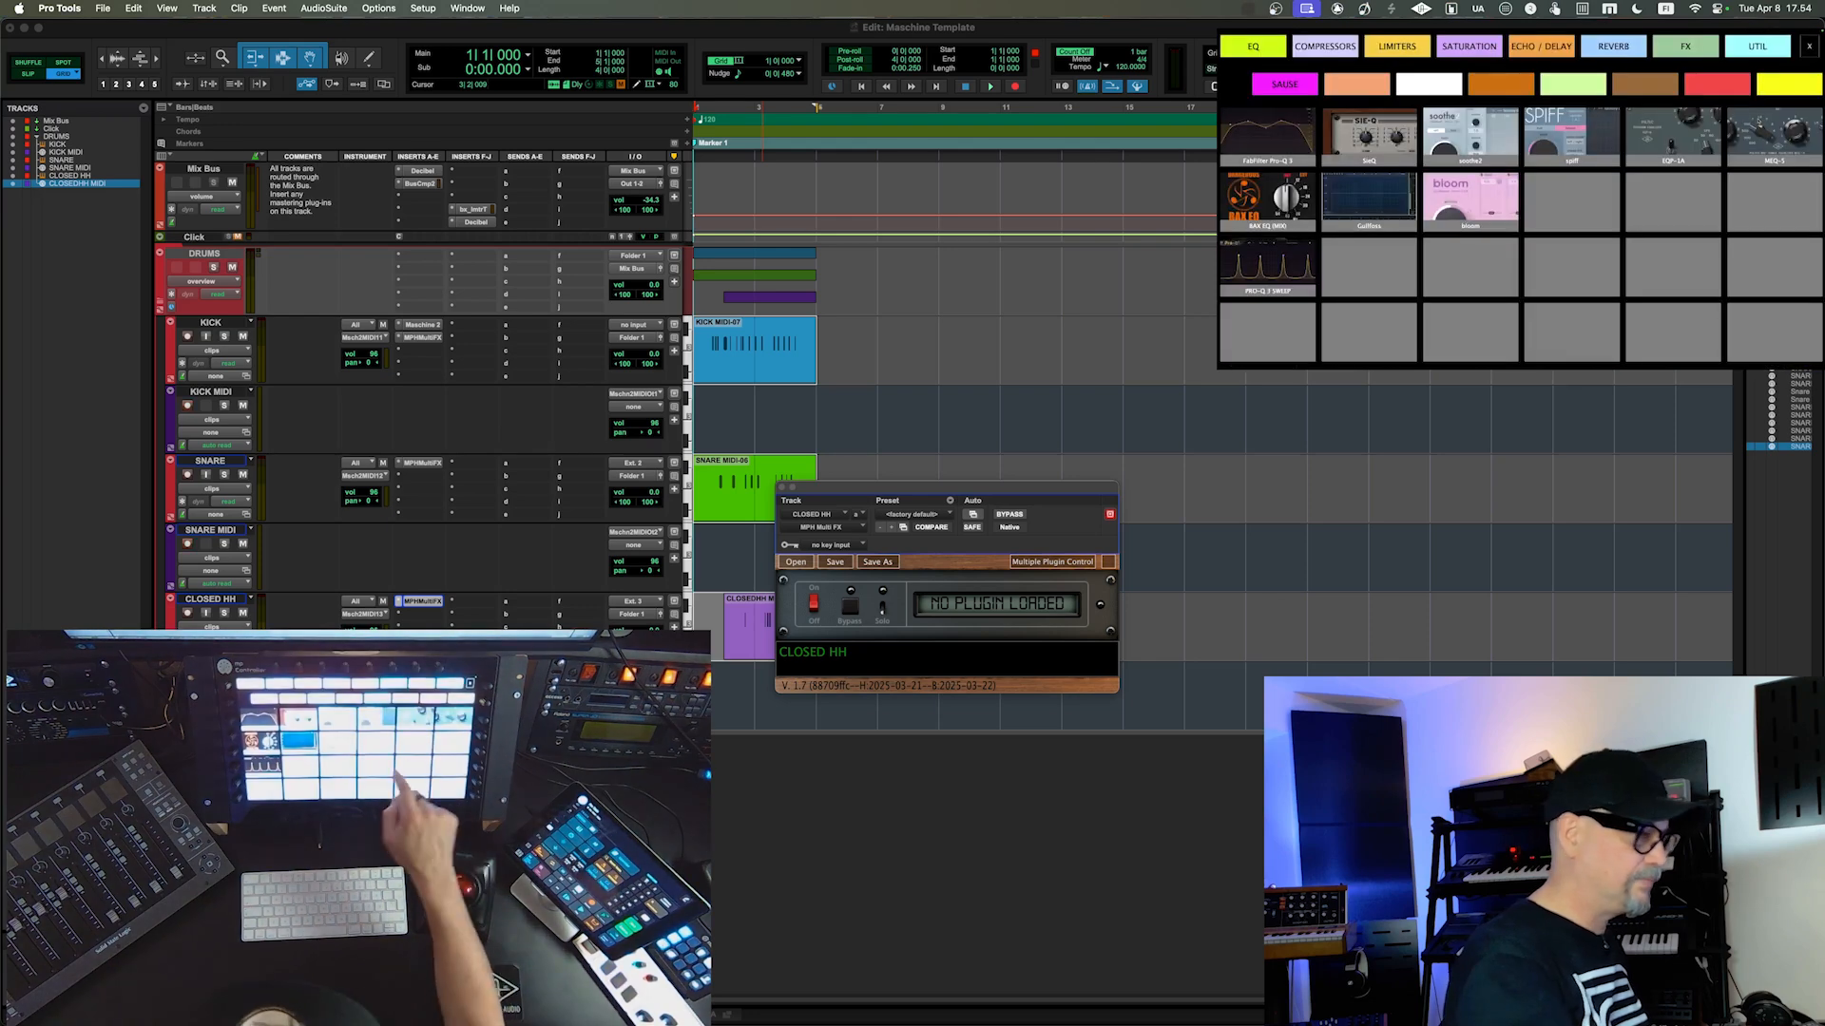
pyautogui.click(1287, 136)
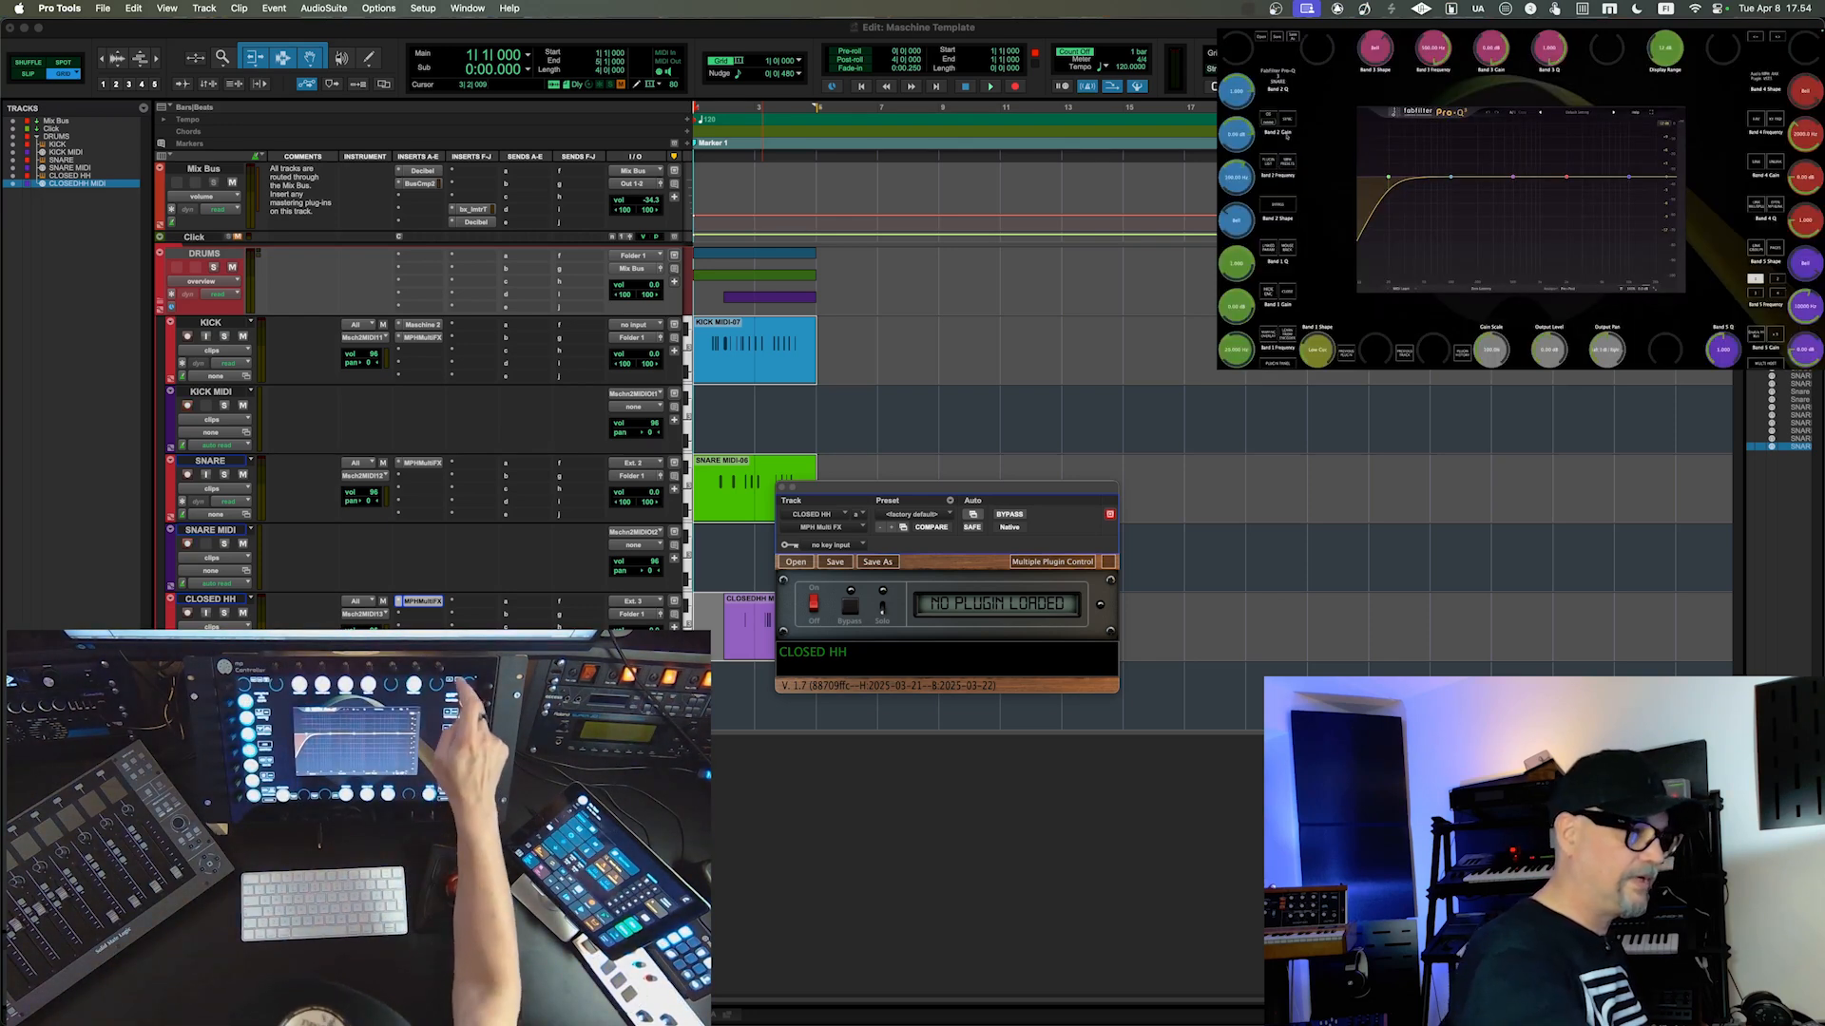
# Step: Add a second slot to the SNARE plug-in chain and load RCompressor from the compressors category
pyautogui.click(1777, 38)
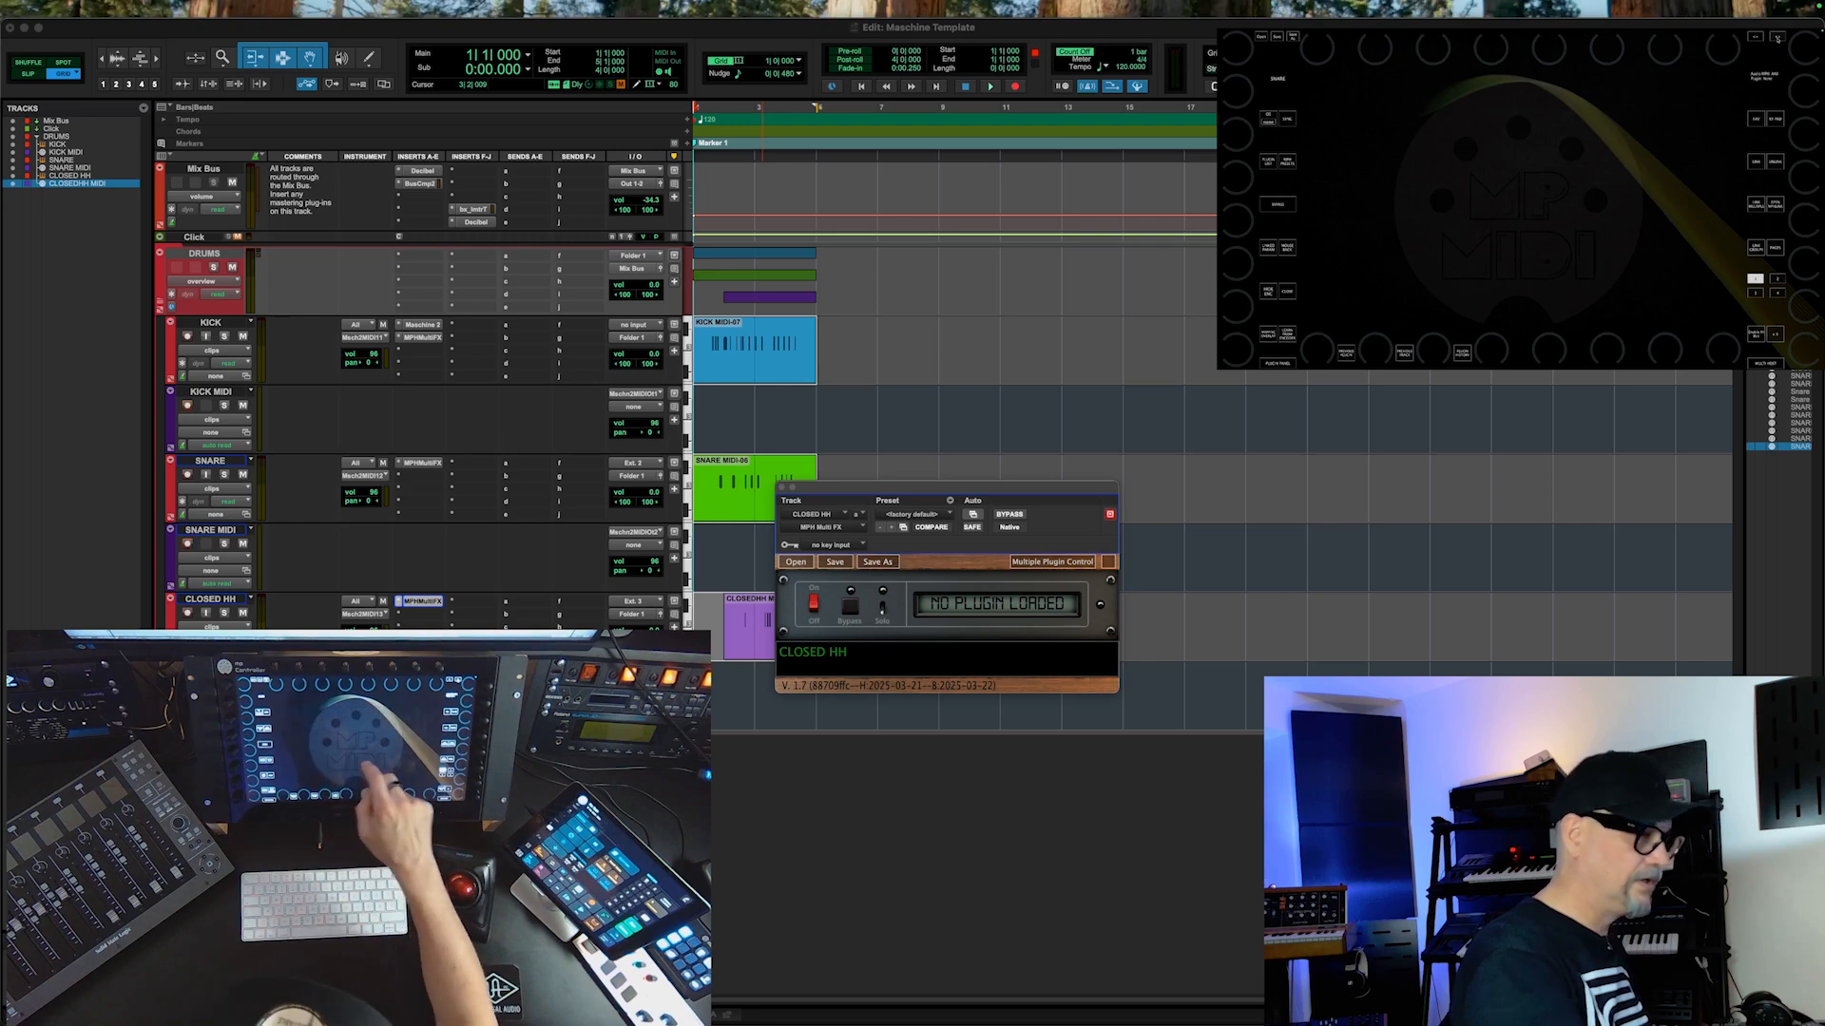
pyautogui.click(1755, 119)
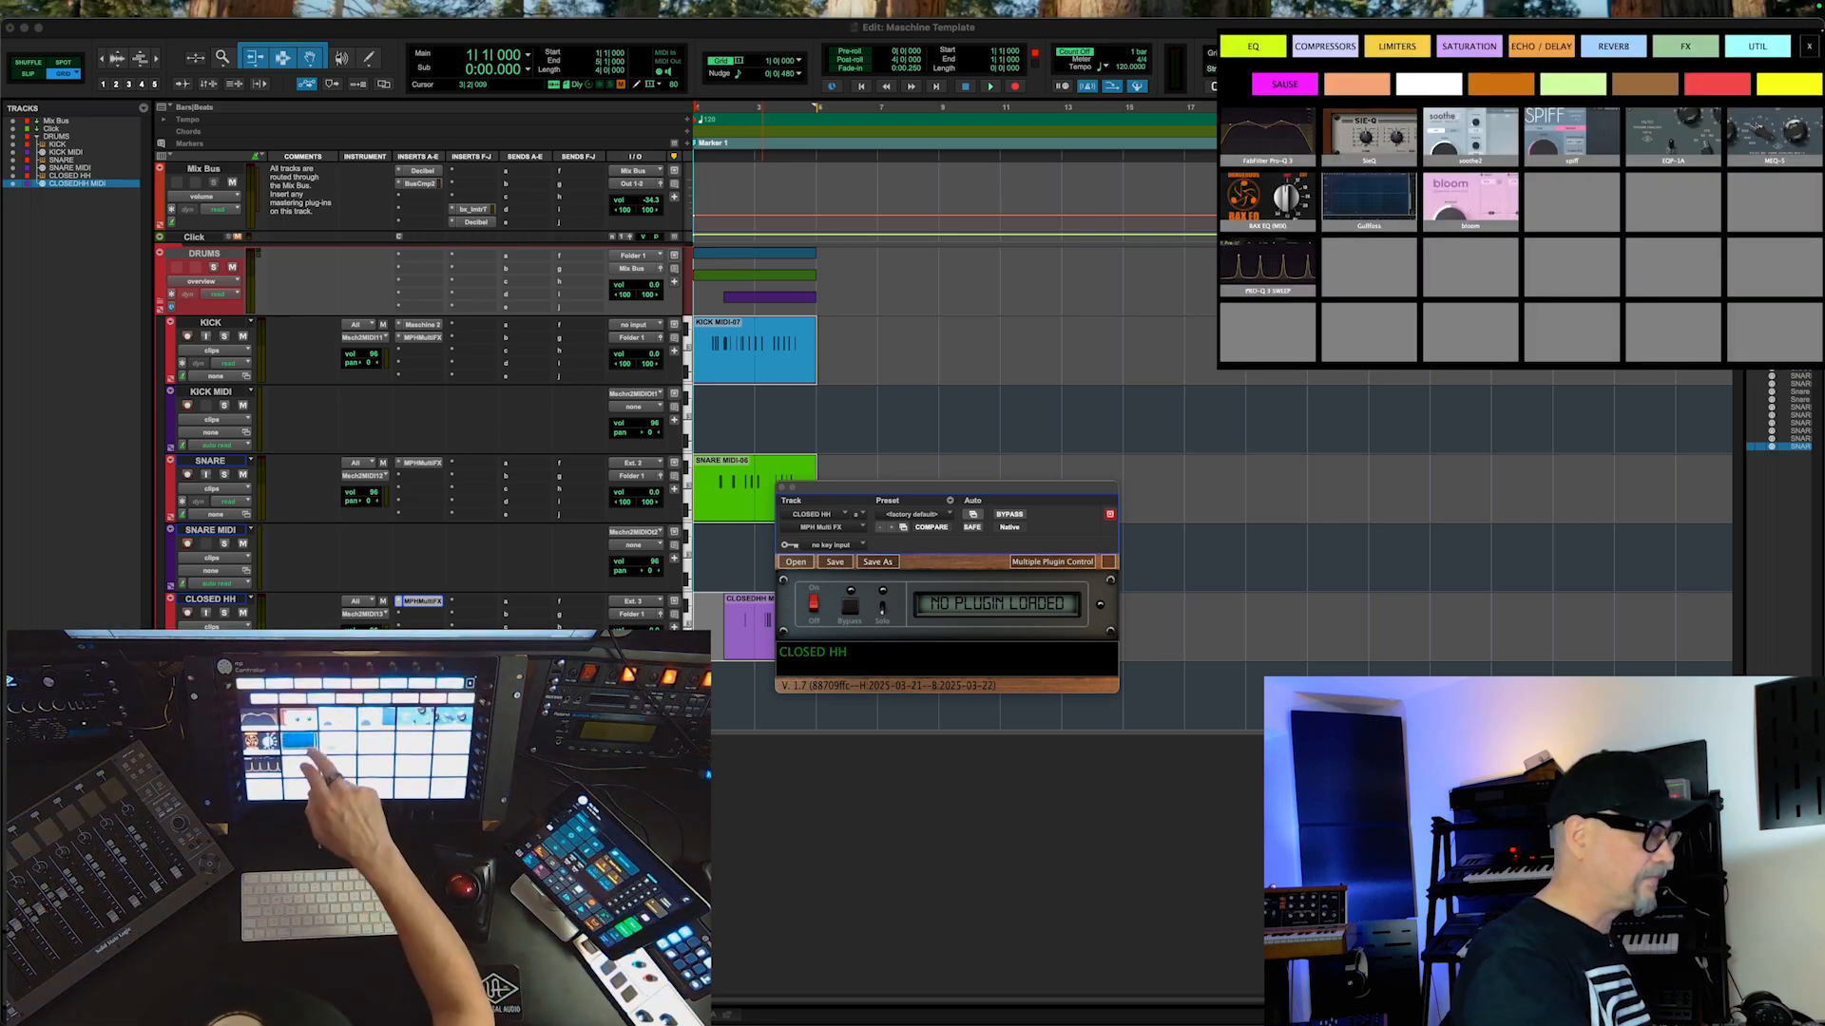
pyautogui.click(1324, 46)
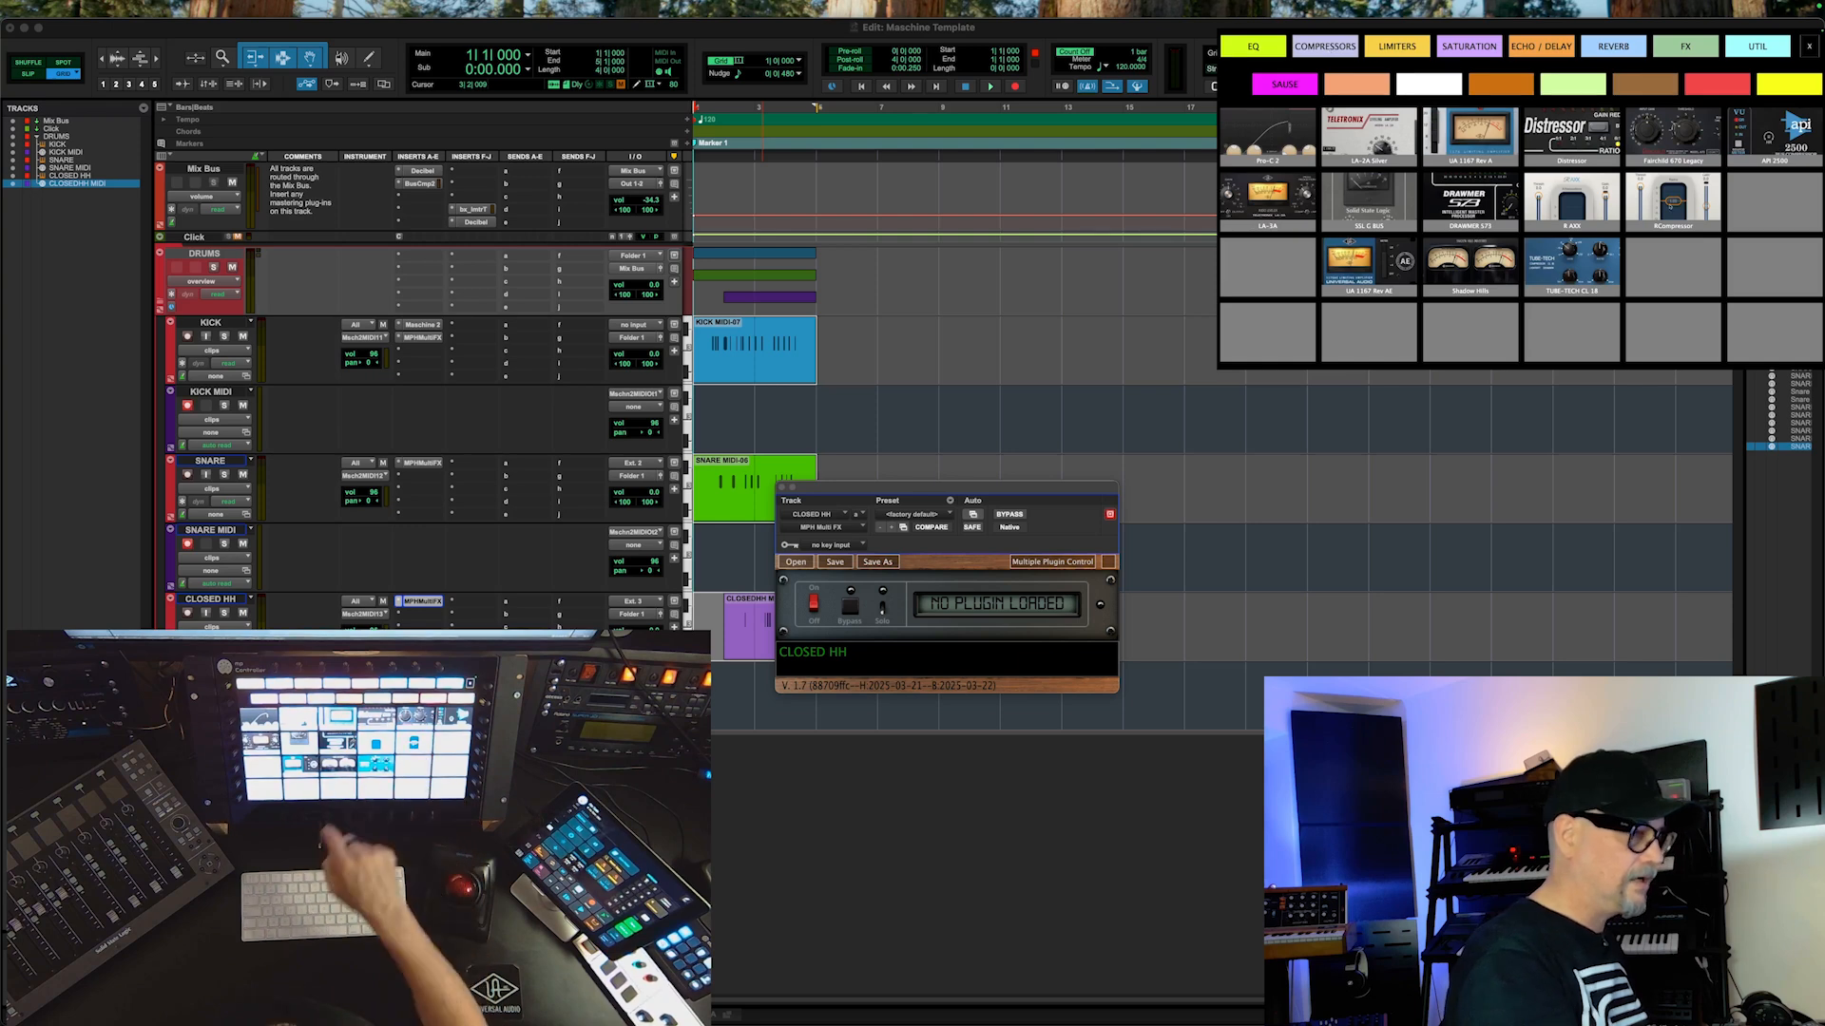
pyautogui.click(1669, 202)
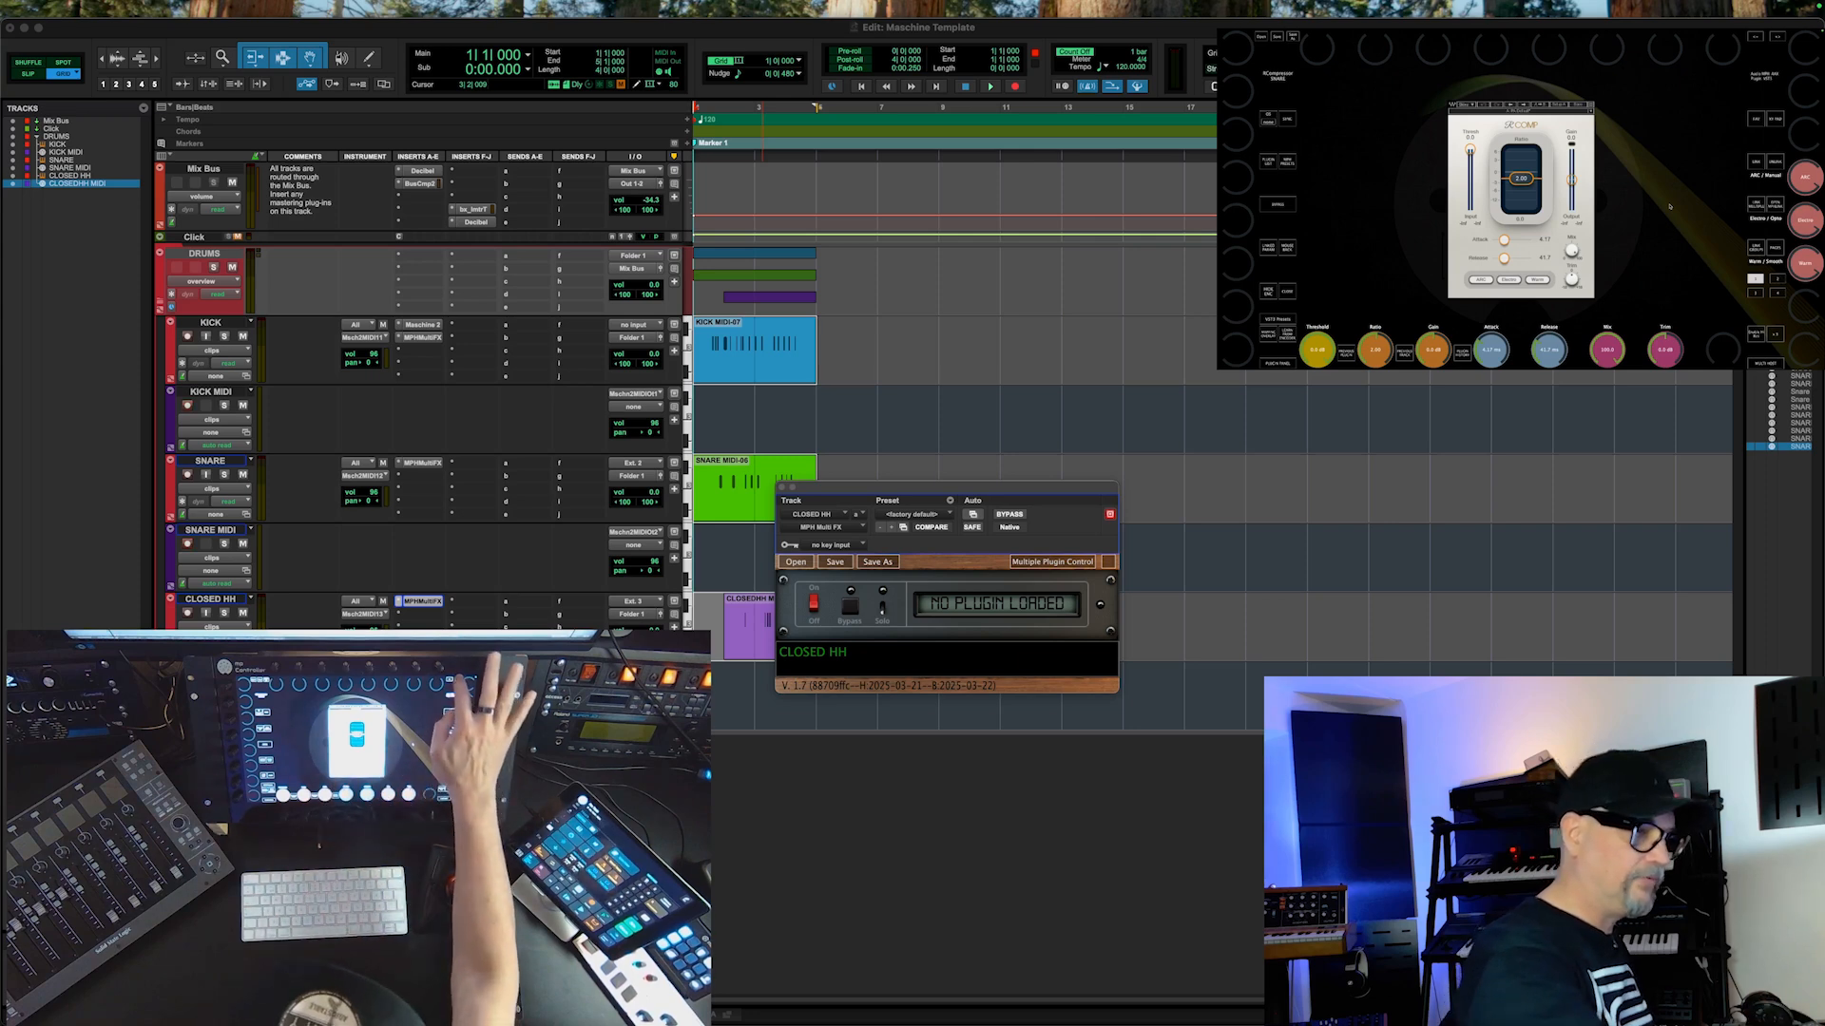
# Step: Add a third slot to the SNARE plug-in chain and load Oxford Inflator from the SAUSE category
pyautogui.click(1778, 38)
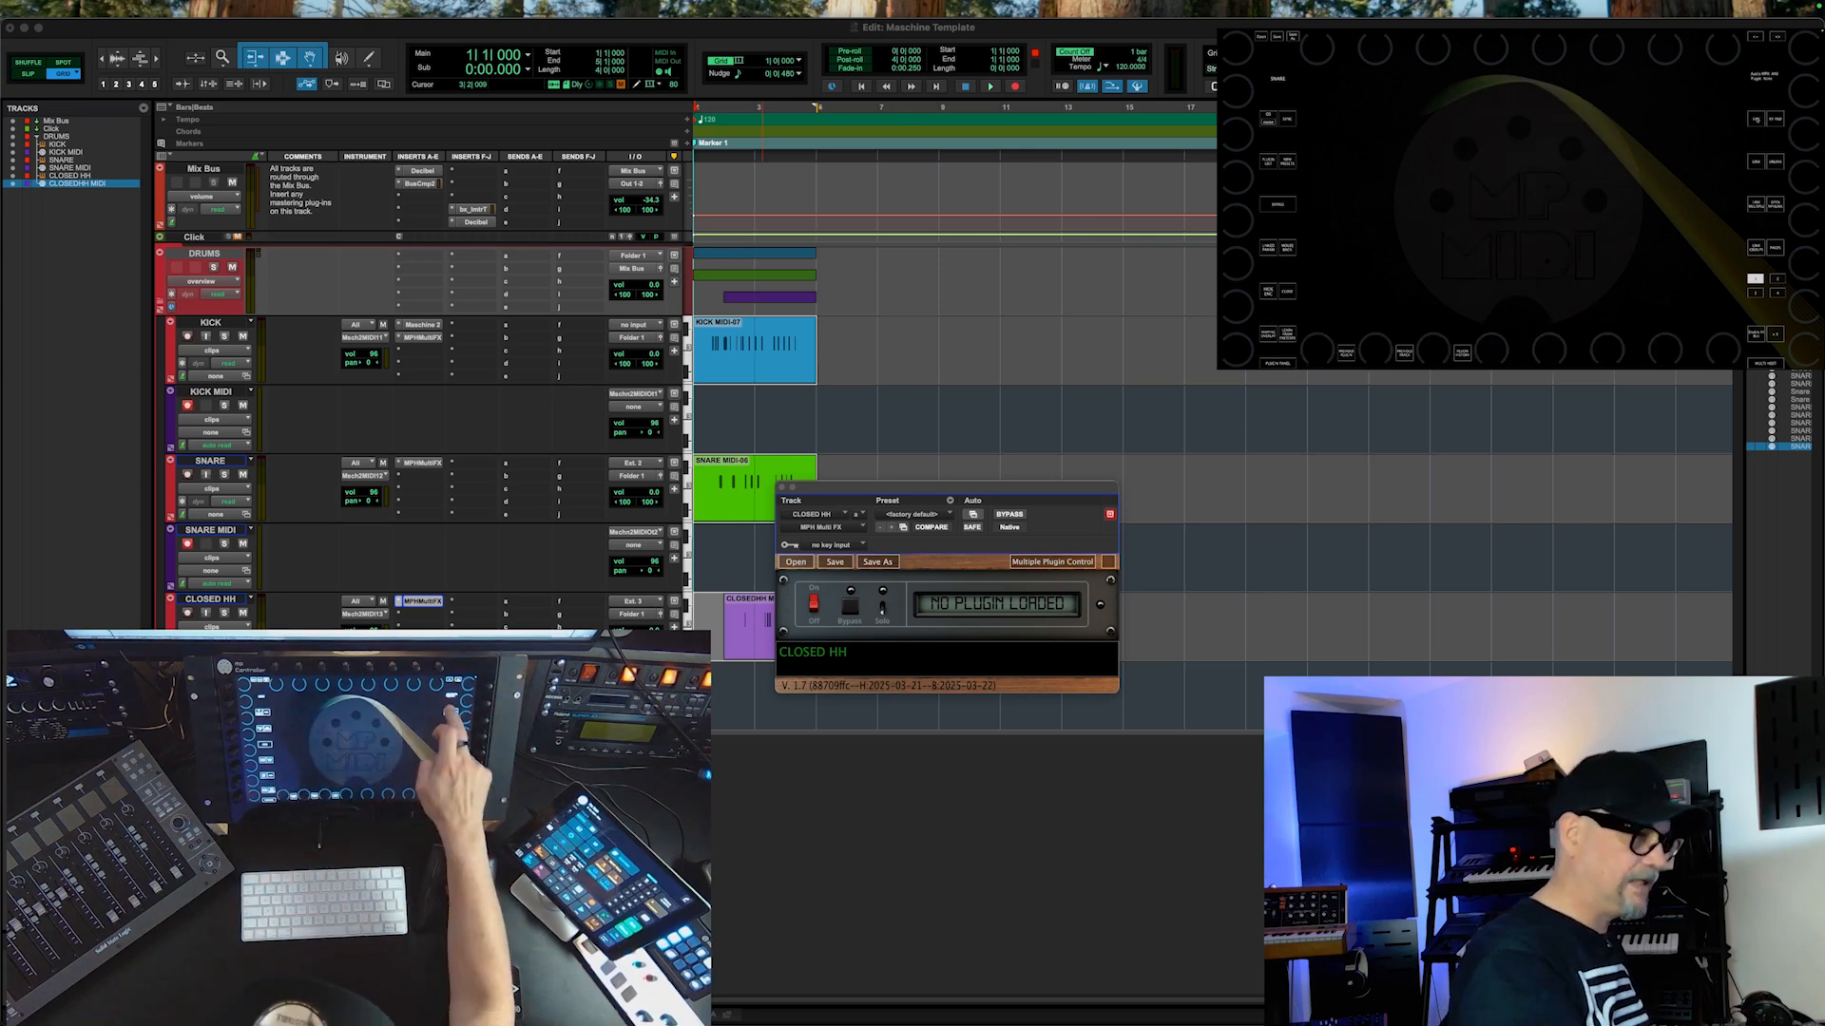
pyautogui.click(1757, 120)
pyautogui.click(1284, 84)
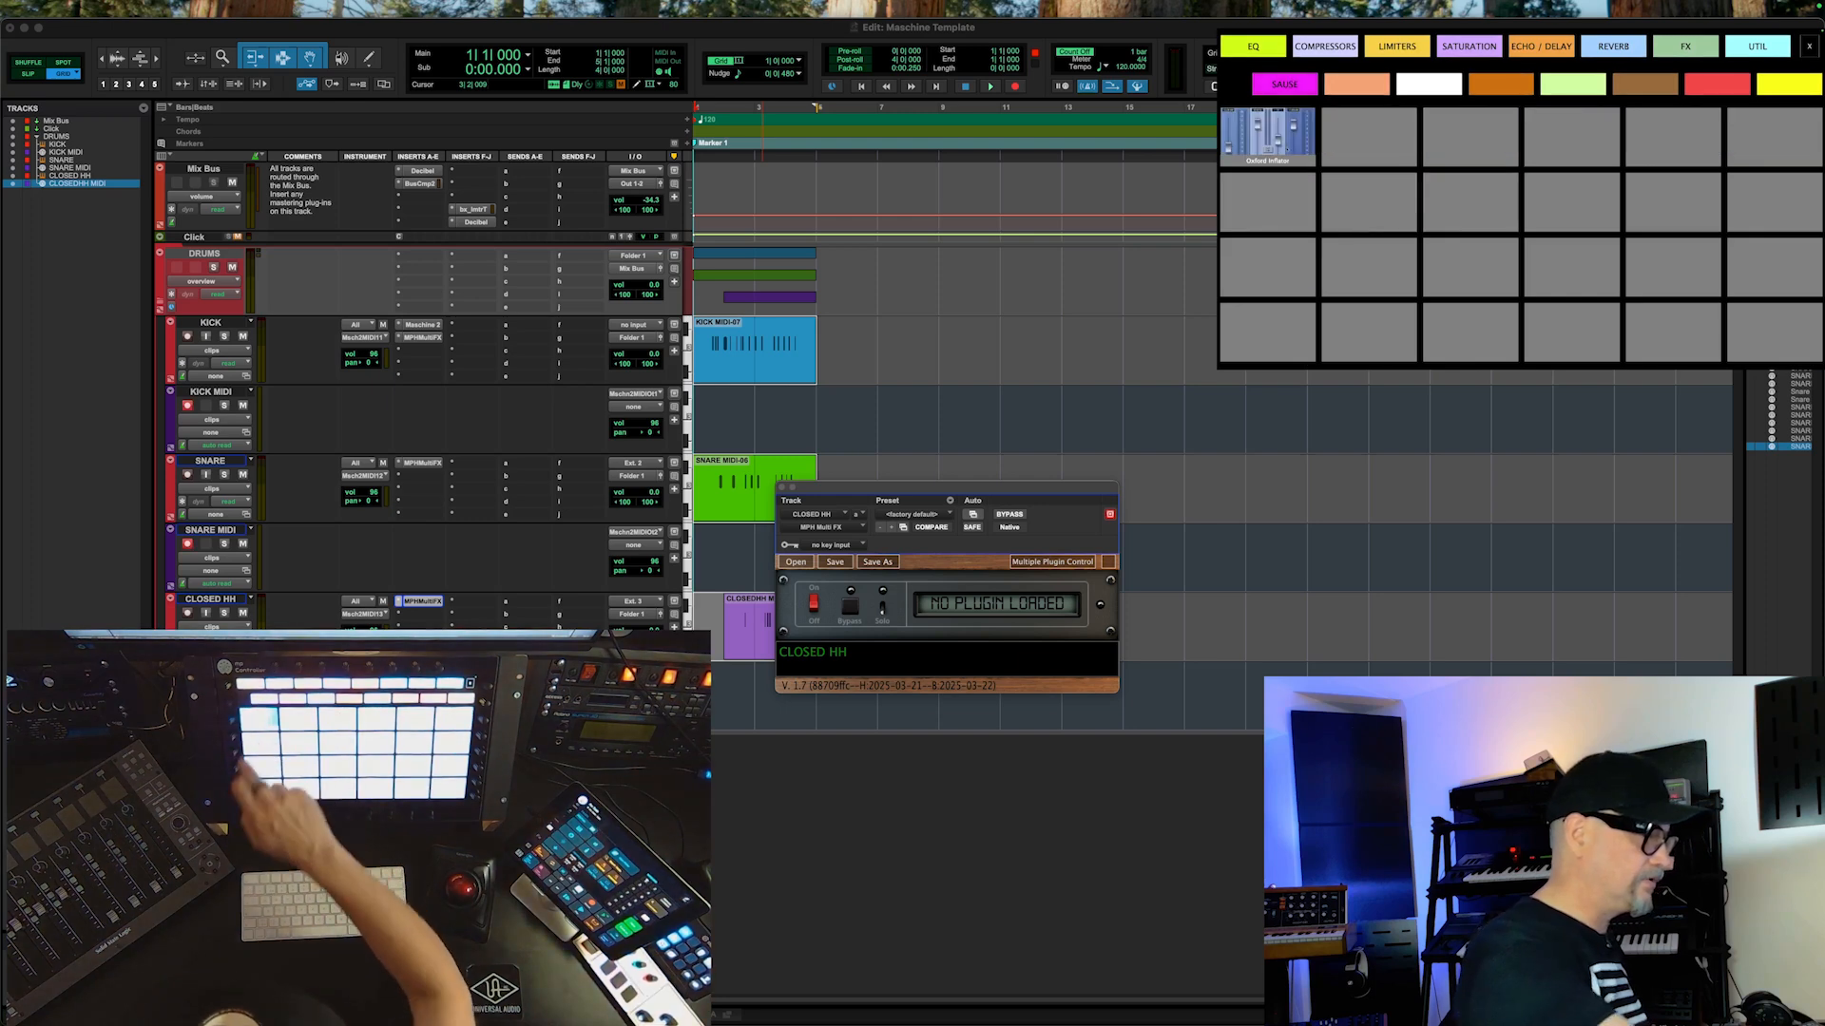
pyautogui.click(1287, 150)
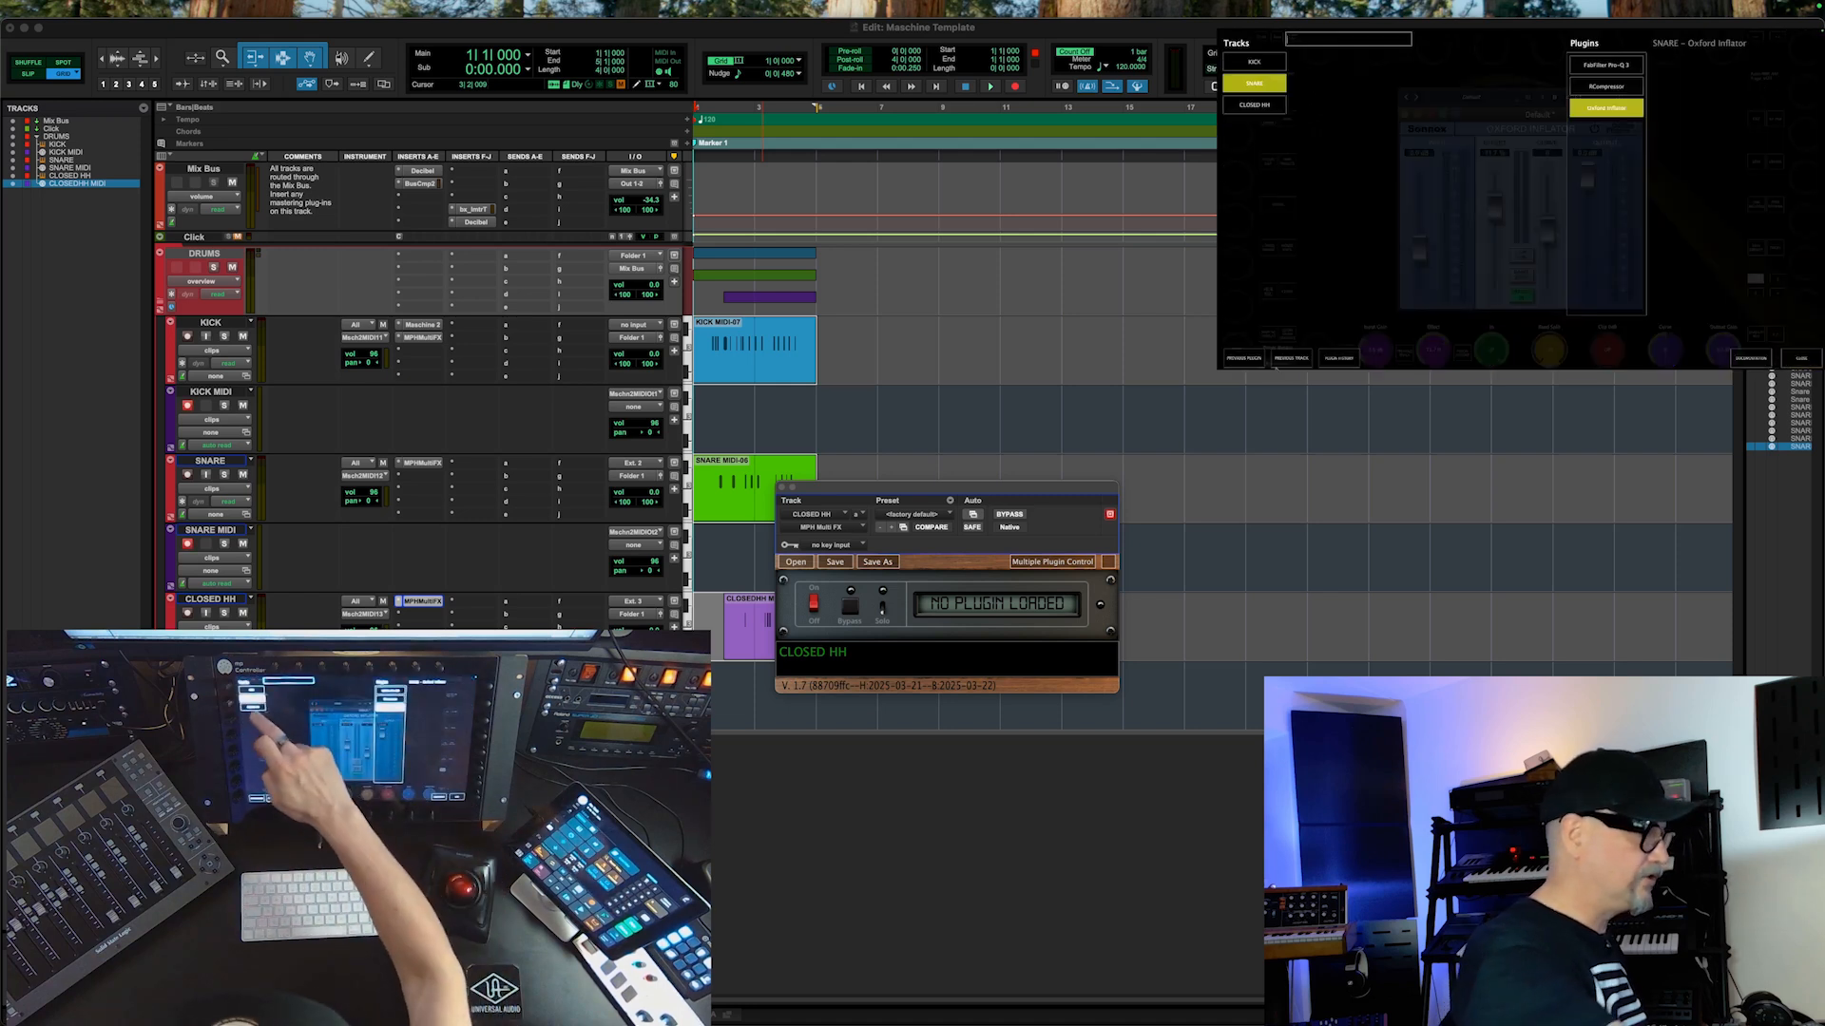
# Step: Switch the controller to the CLOSED HH track's empty slot and load the Super Plate reverb into it
pyautogui.click(1255, 105)
pyautogui.click(1617, 67)
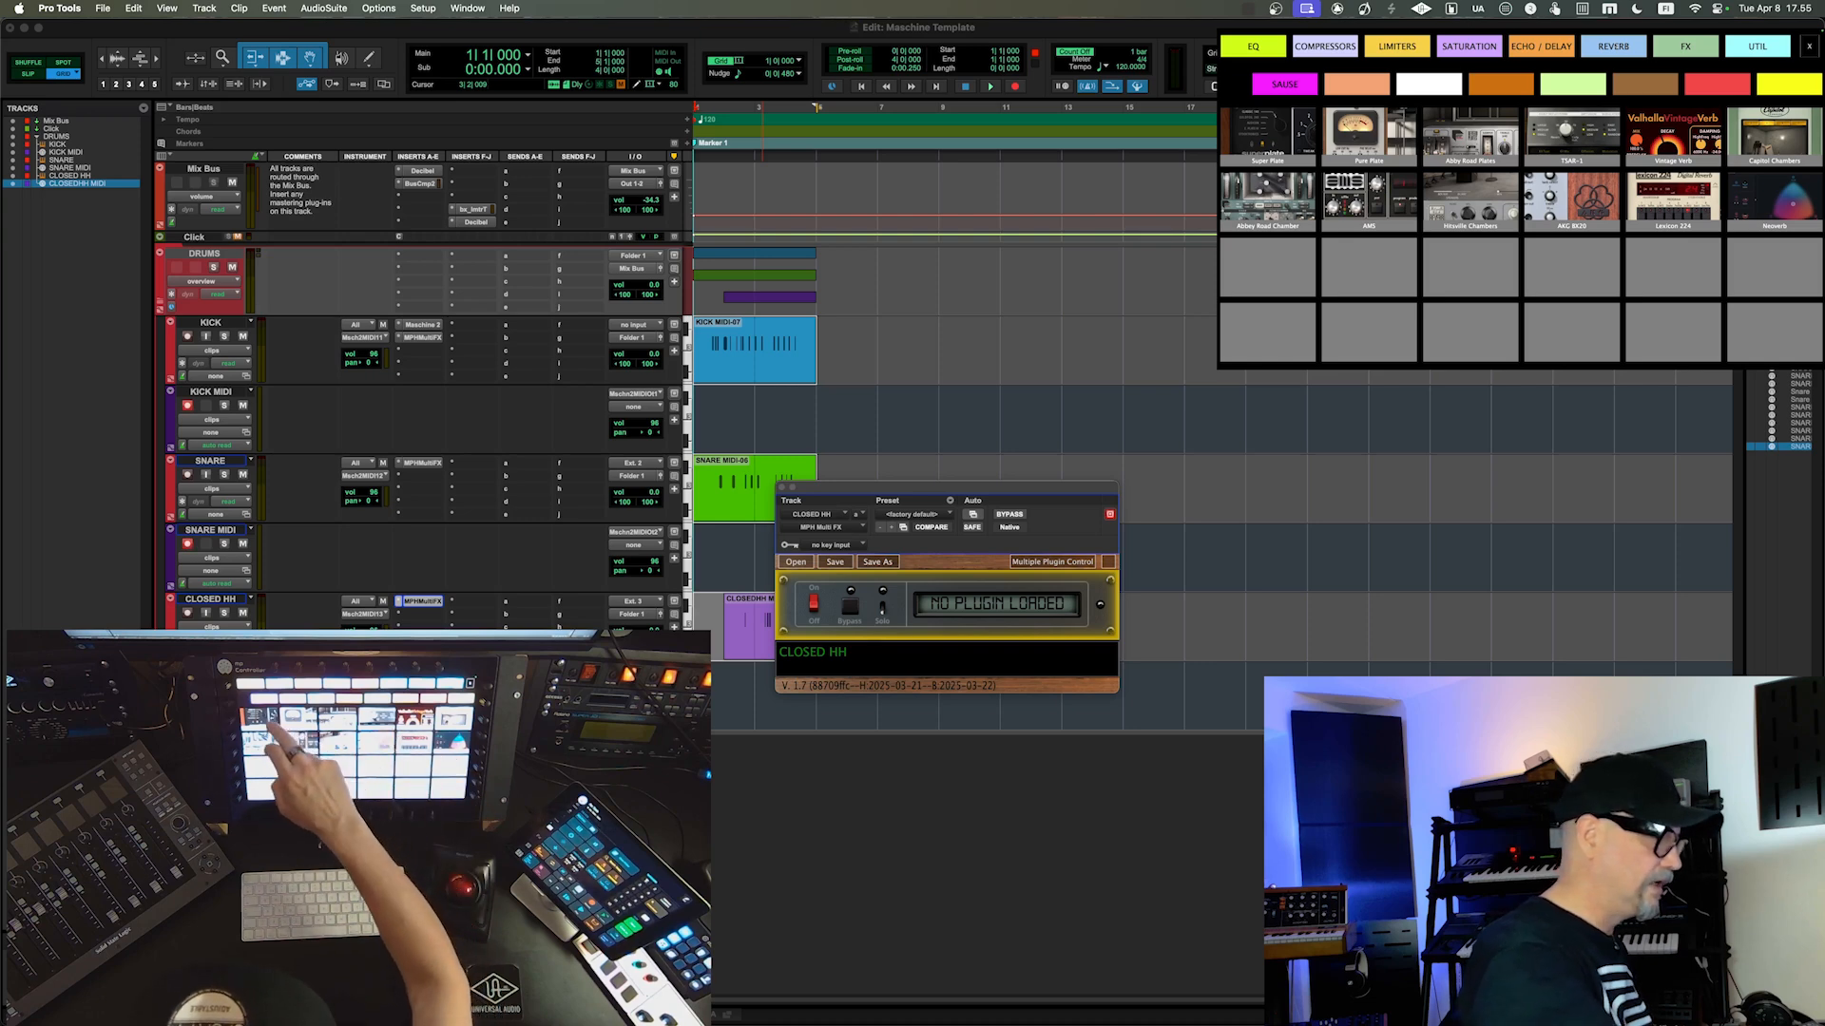
pyautogui.click(1274, 136)
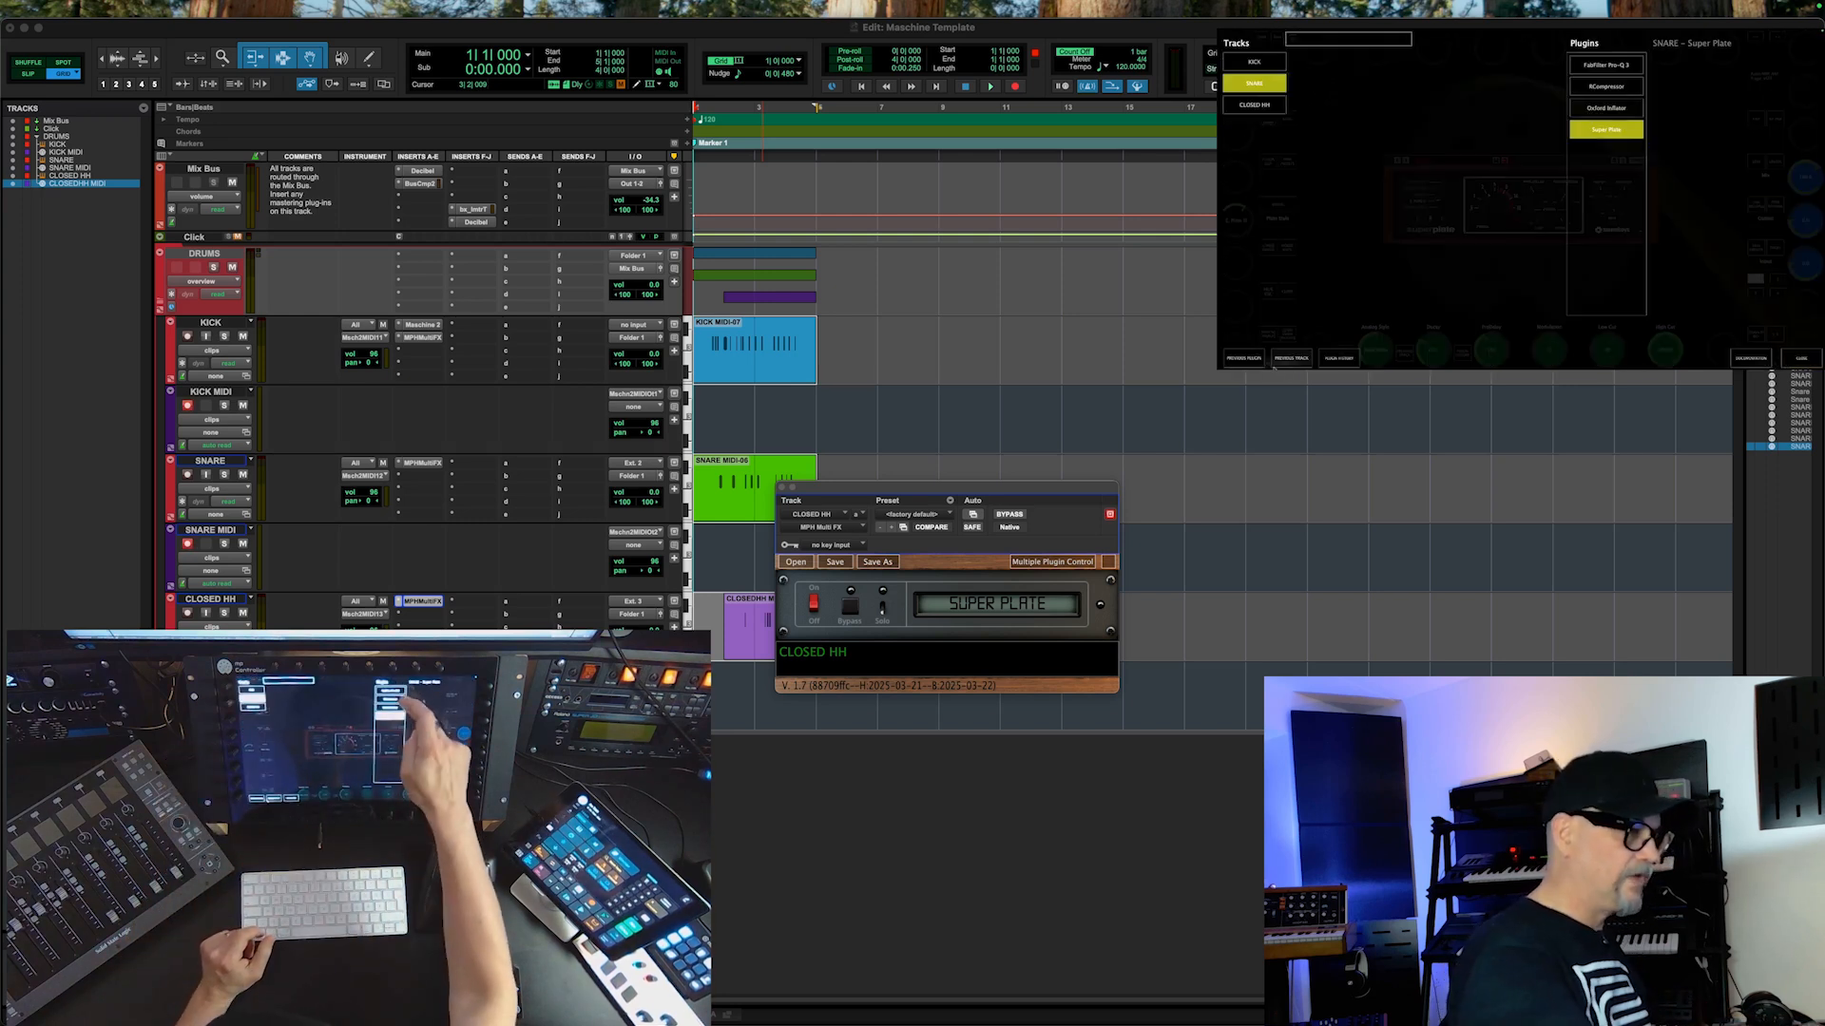
# Step: Bring up FabFilter Pro-Q 3 on the controller for the SNARE track and for the KICK track
pyautogui.click(1614, 66)
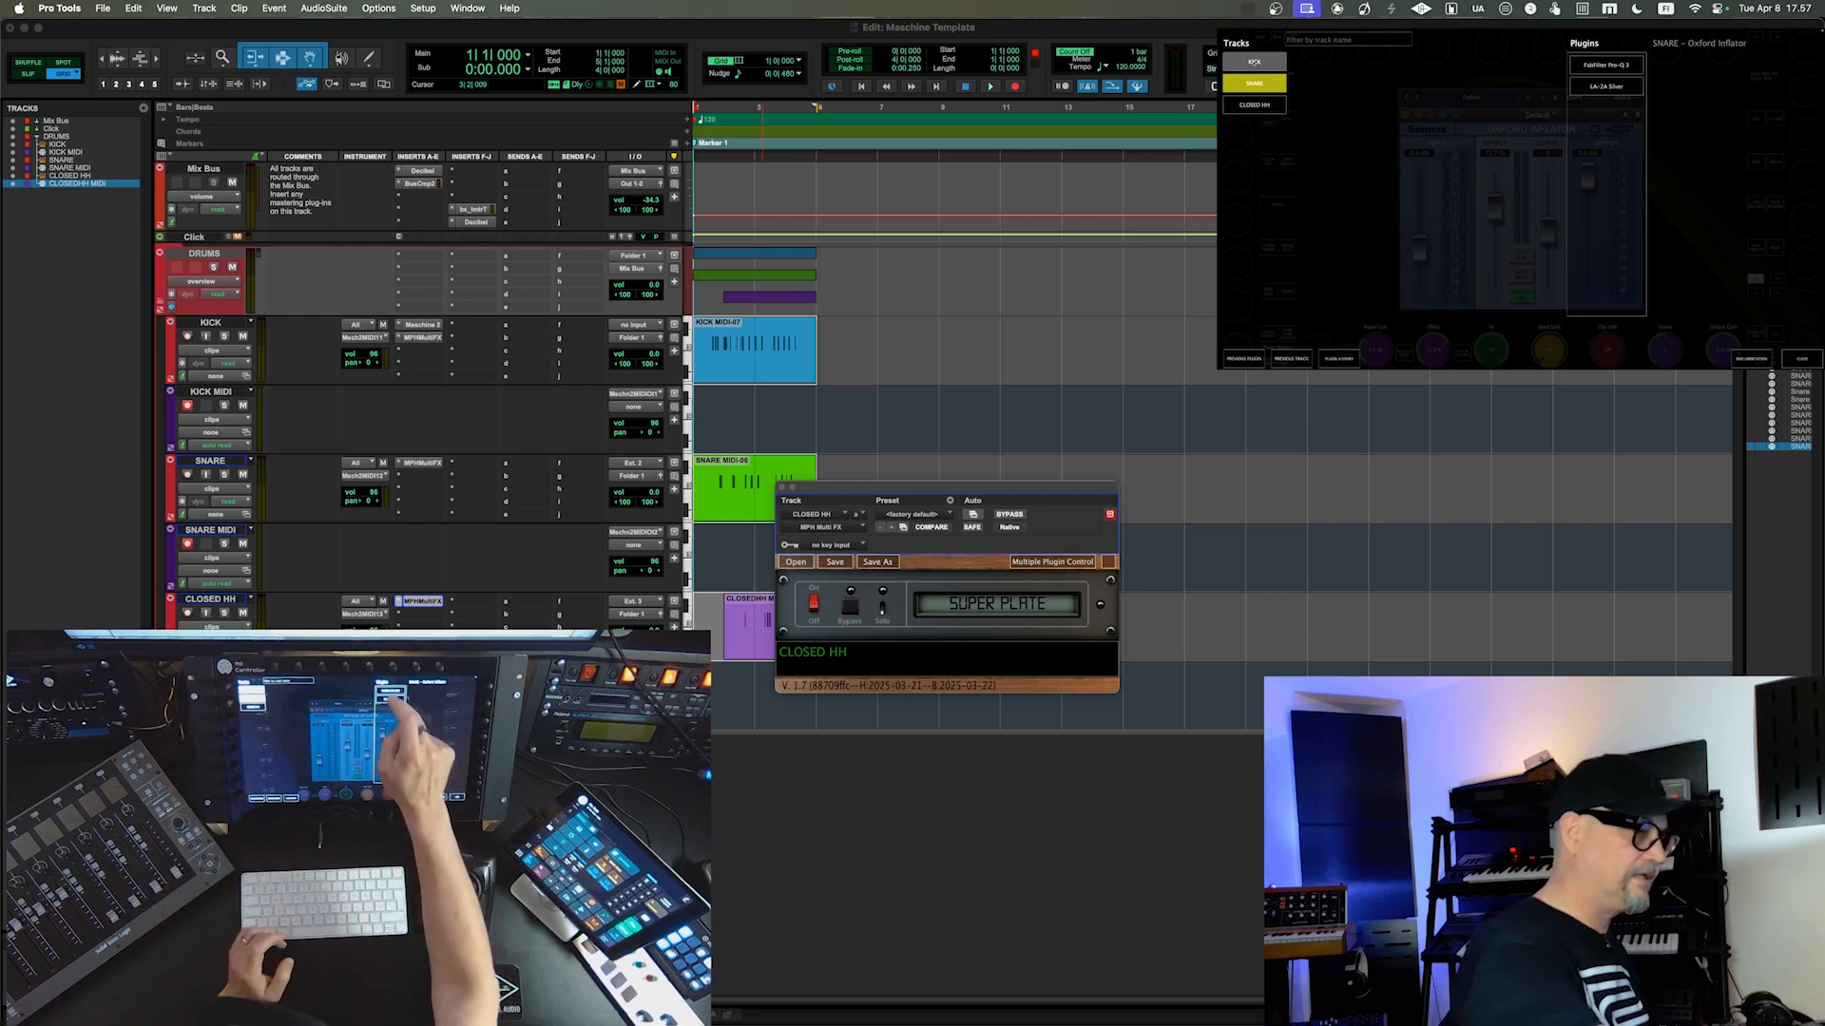
pyautogui.click(1607, 66)
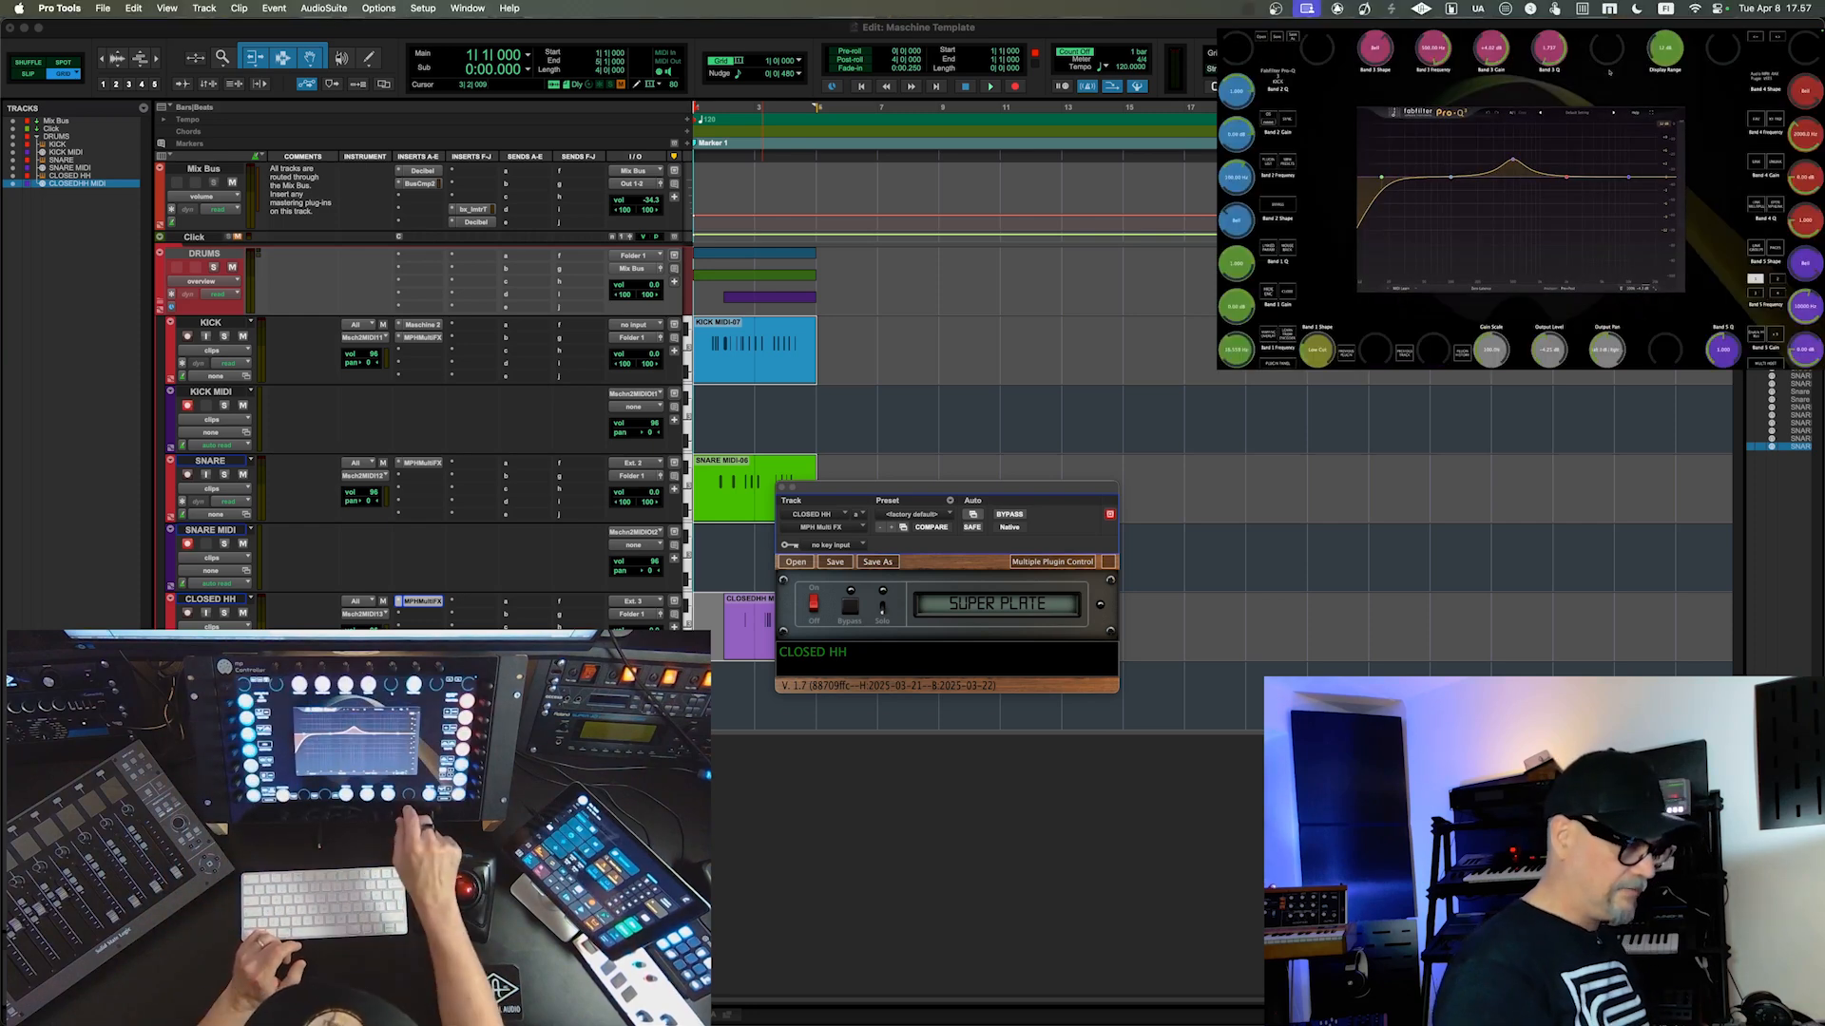